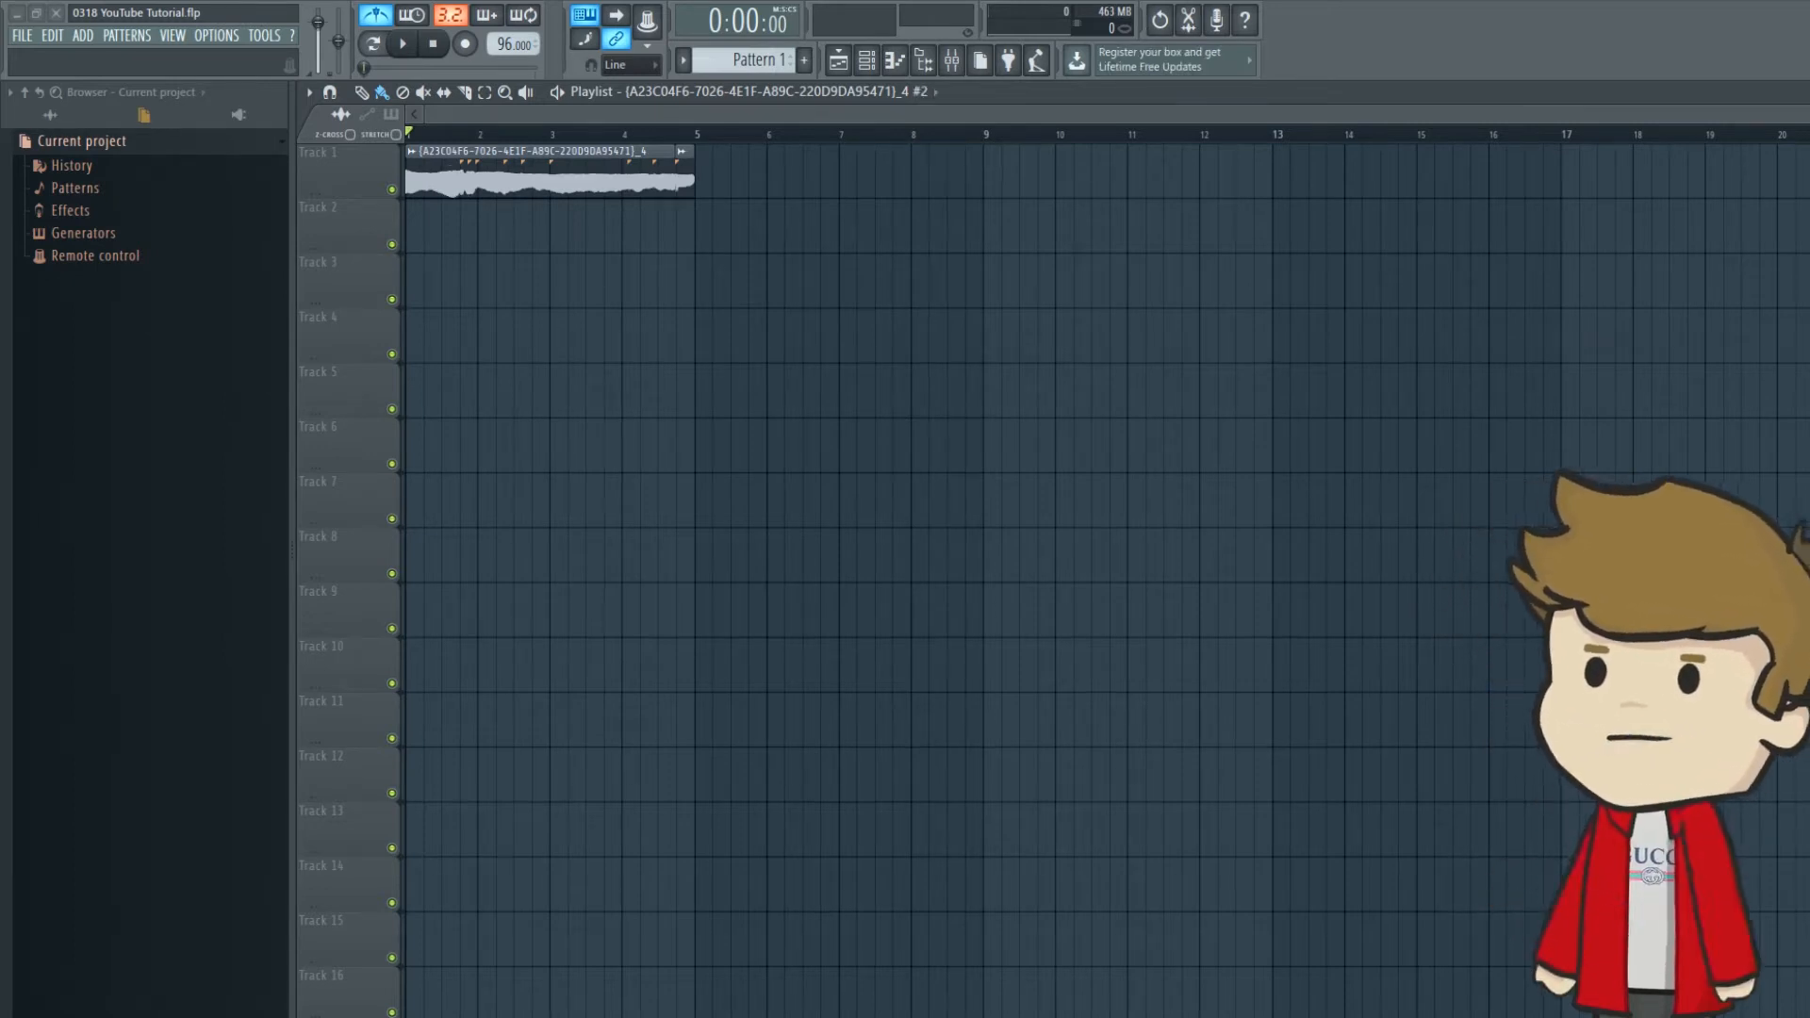
# Step: Open the Track 1 vocal clip for pitch correction and play it back
pyautogui.rightClick(410, 169)
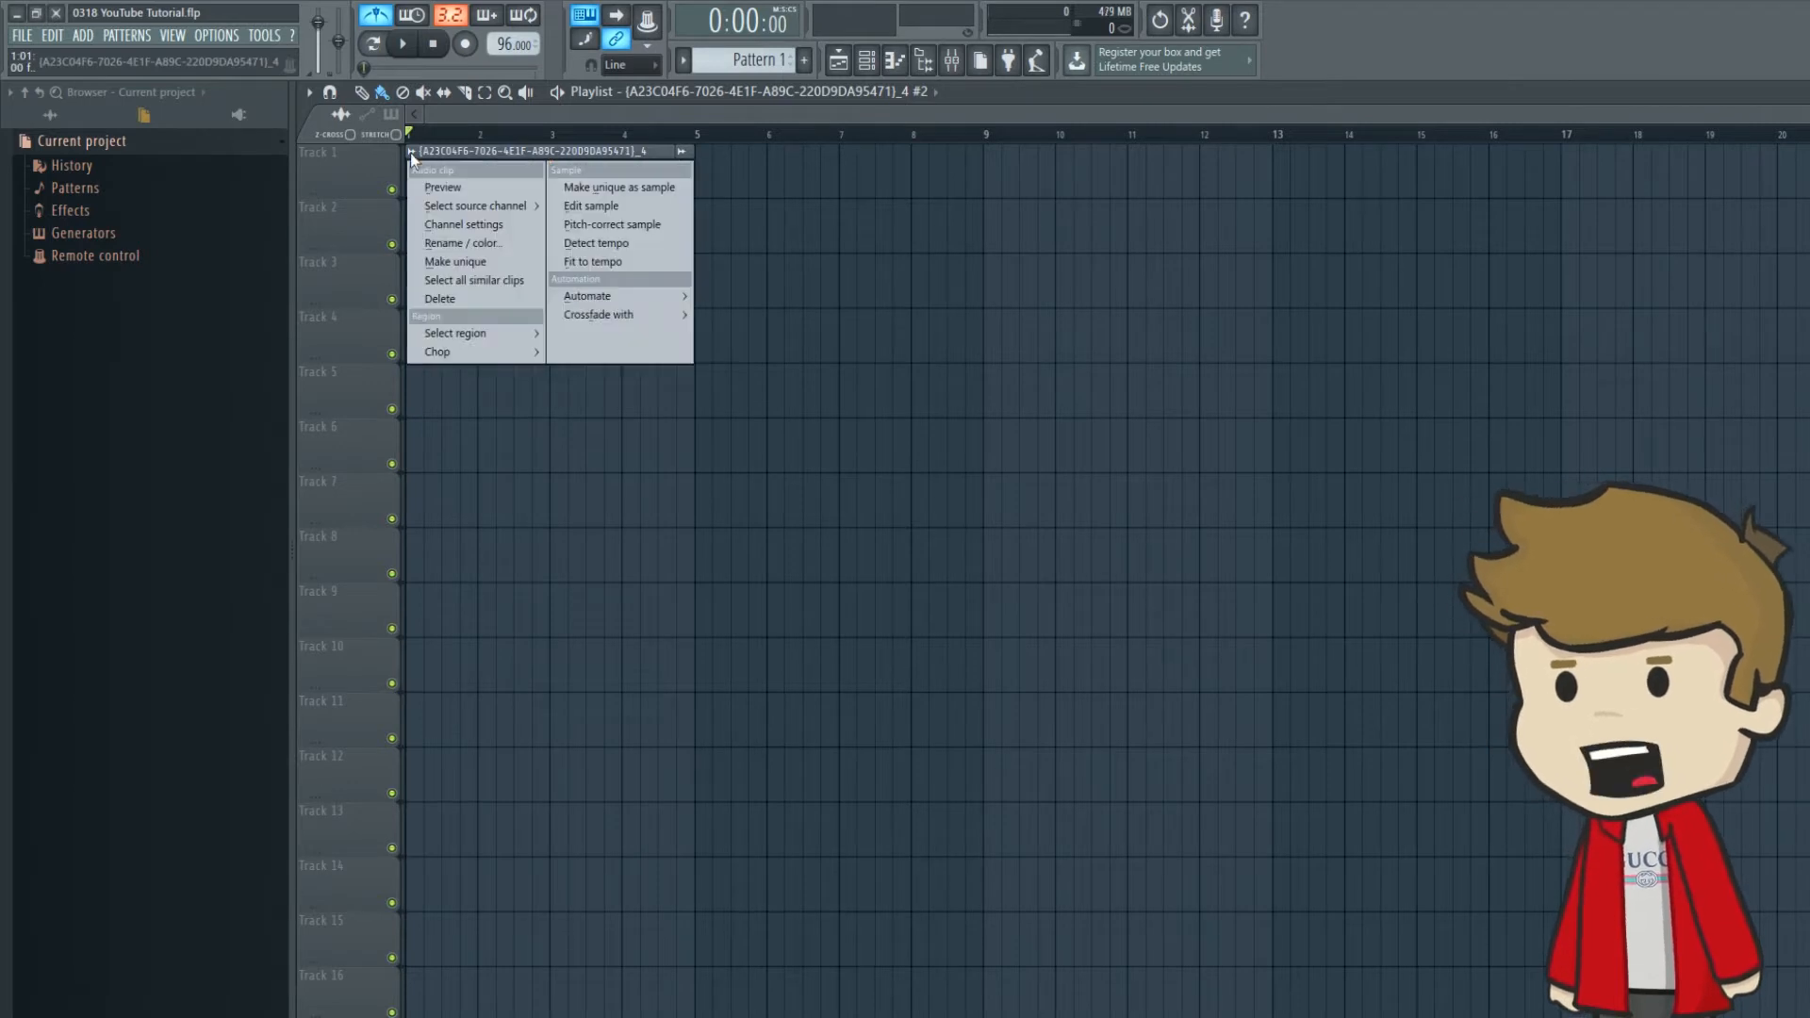
pyautogui.click(601, 225)
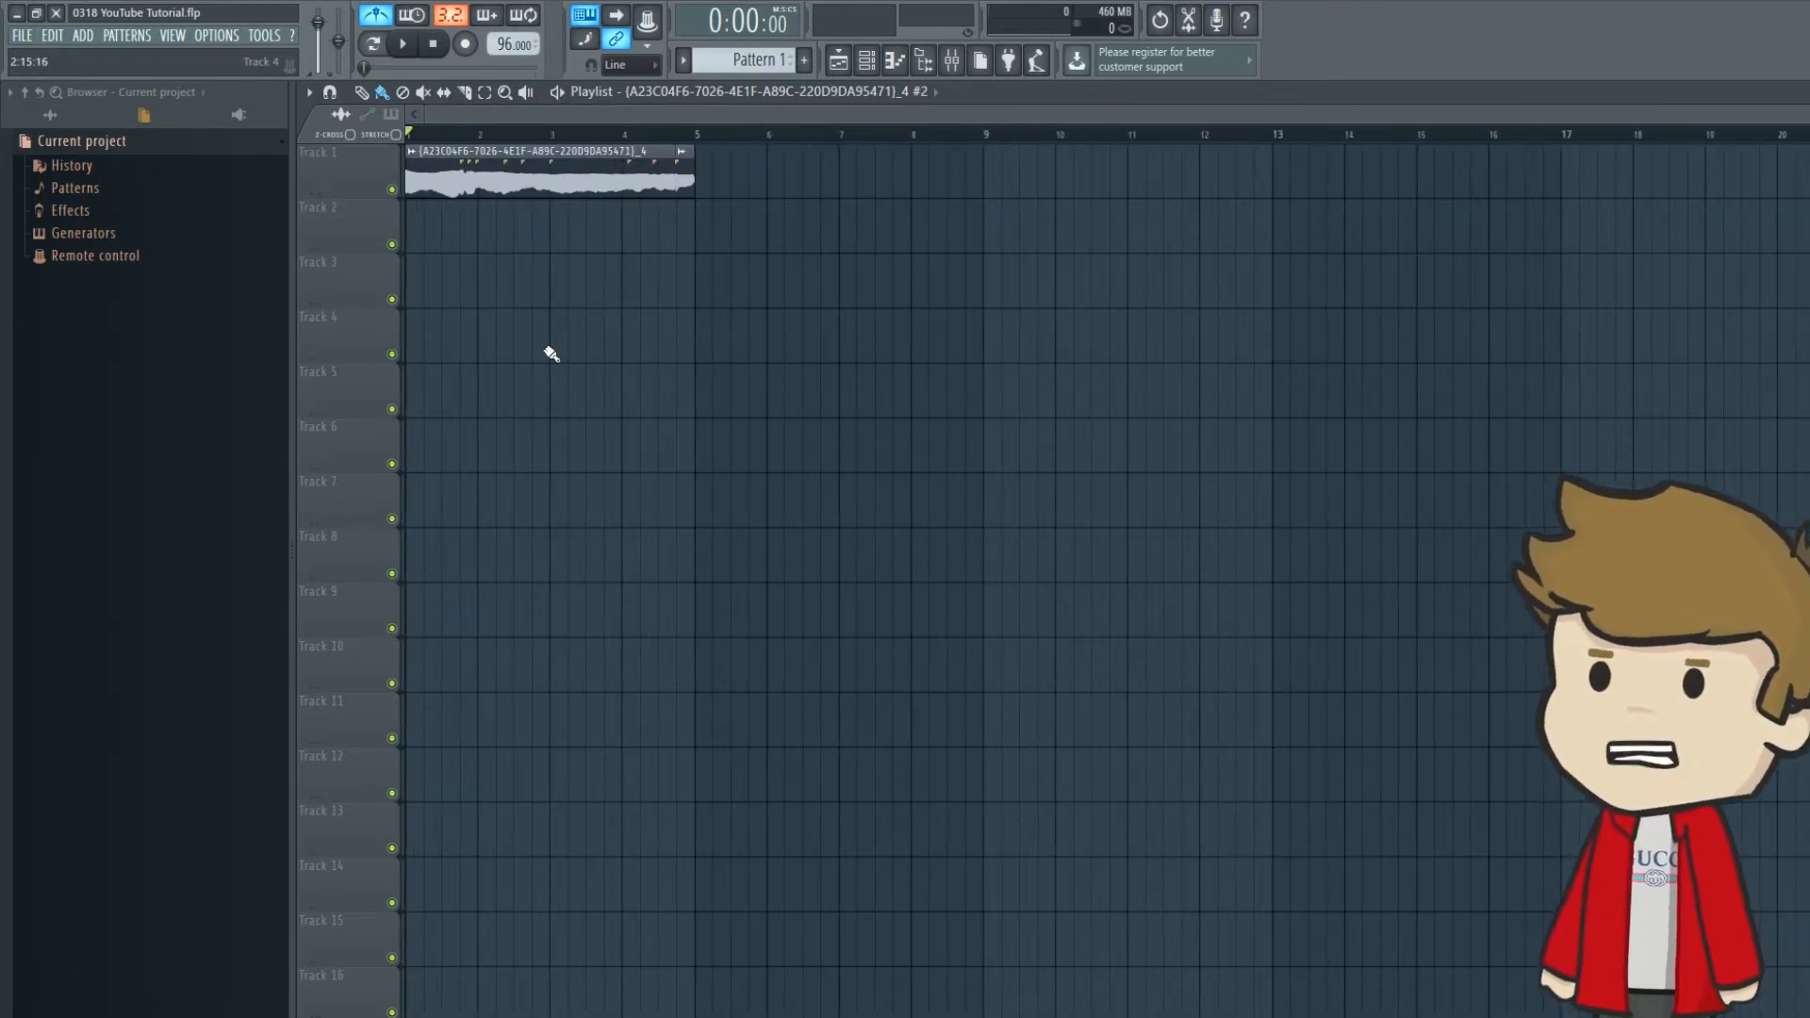
pyautogui.press('space')
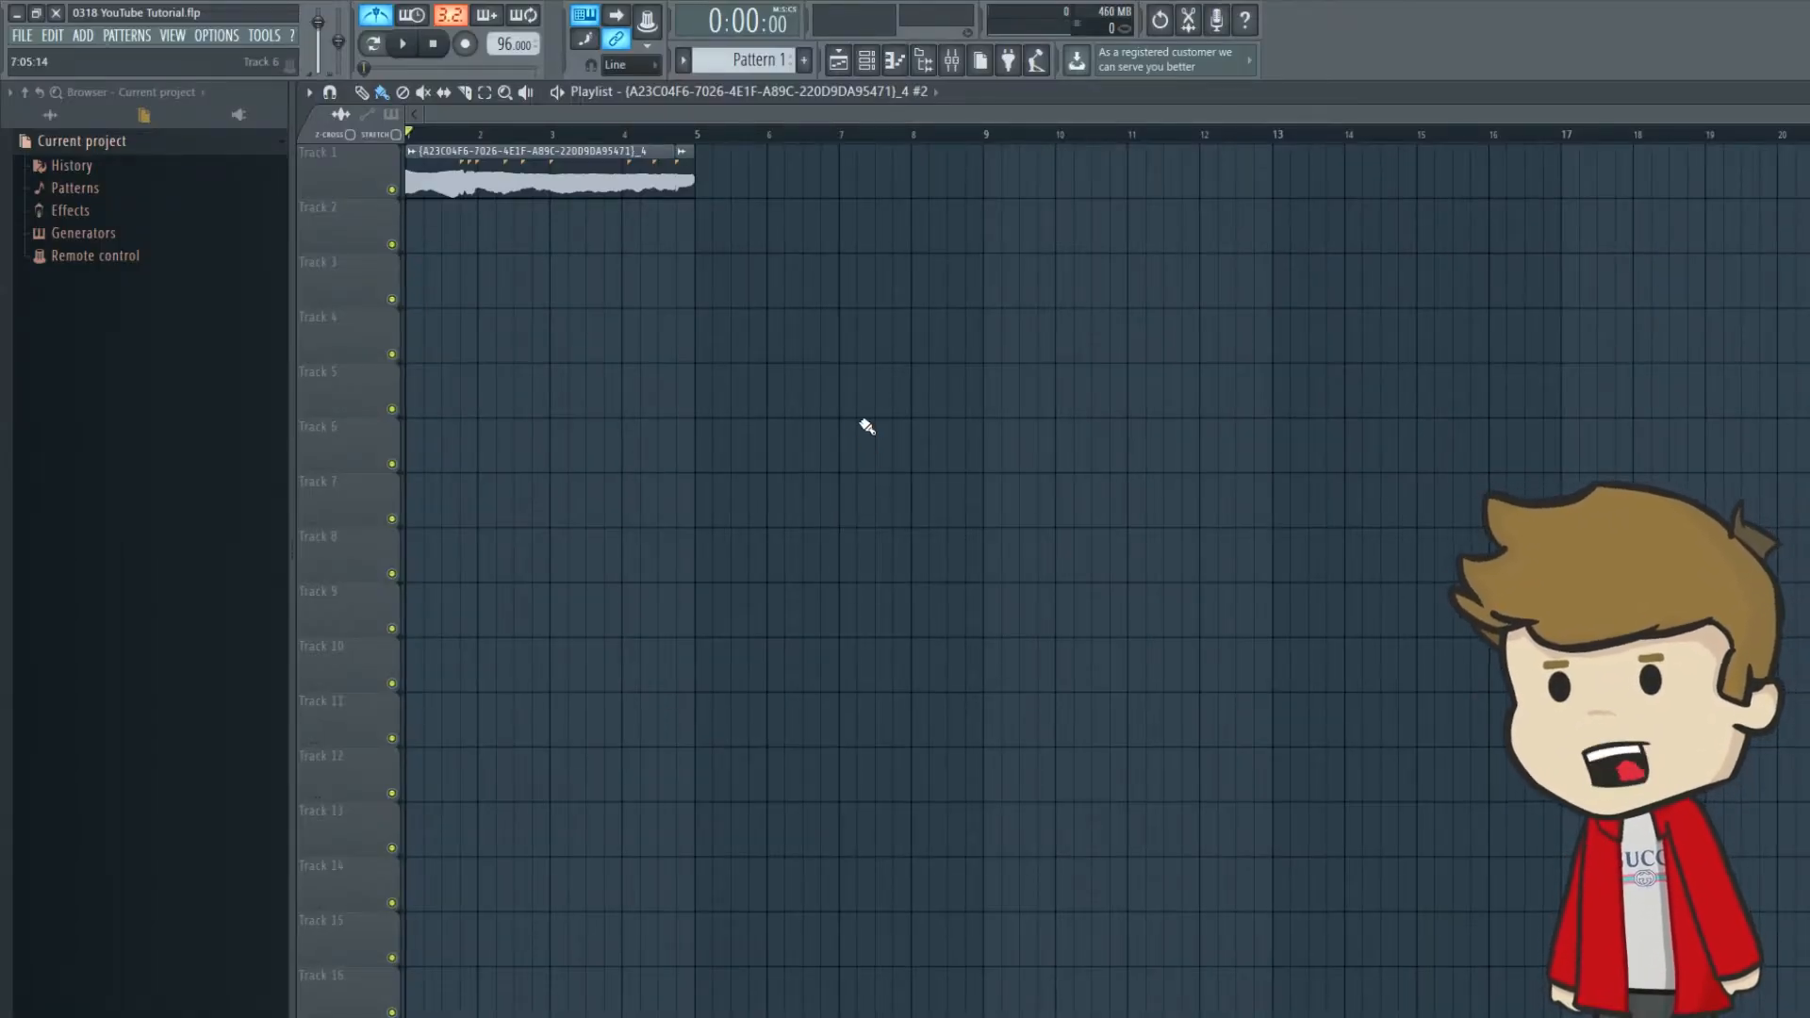
# Step: Check the pitch and time-stretching settings of both layered vocal clips on Track 1, and play the layers together
pyautogui.doubleClick(565, 165)
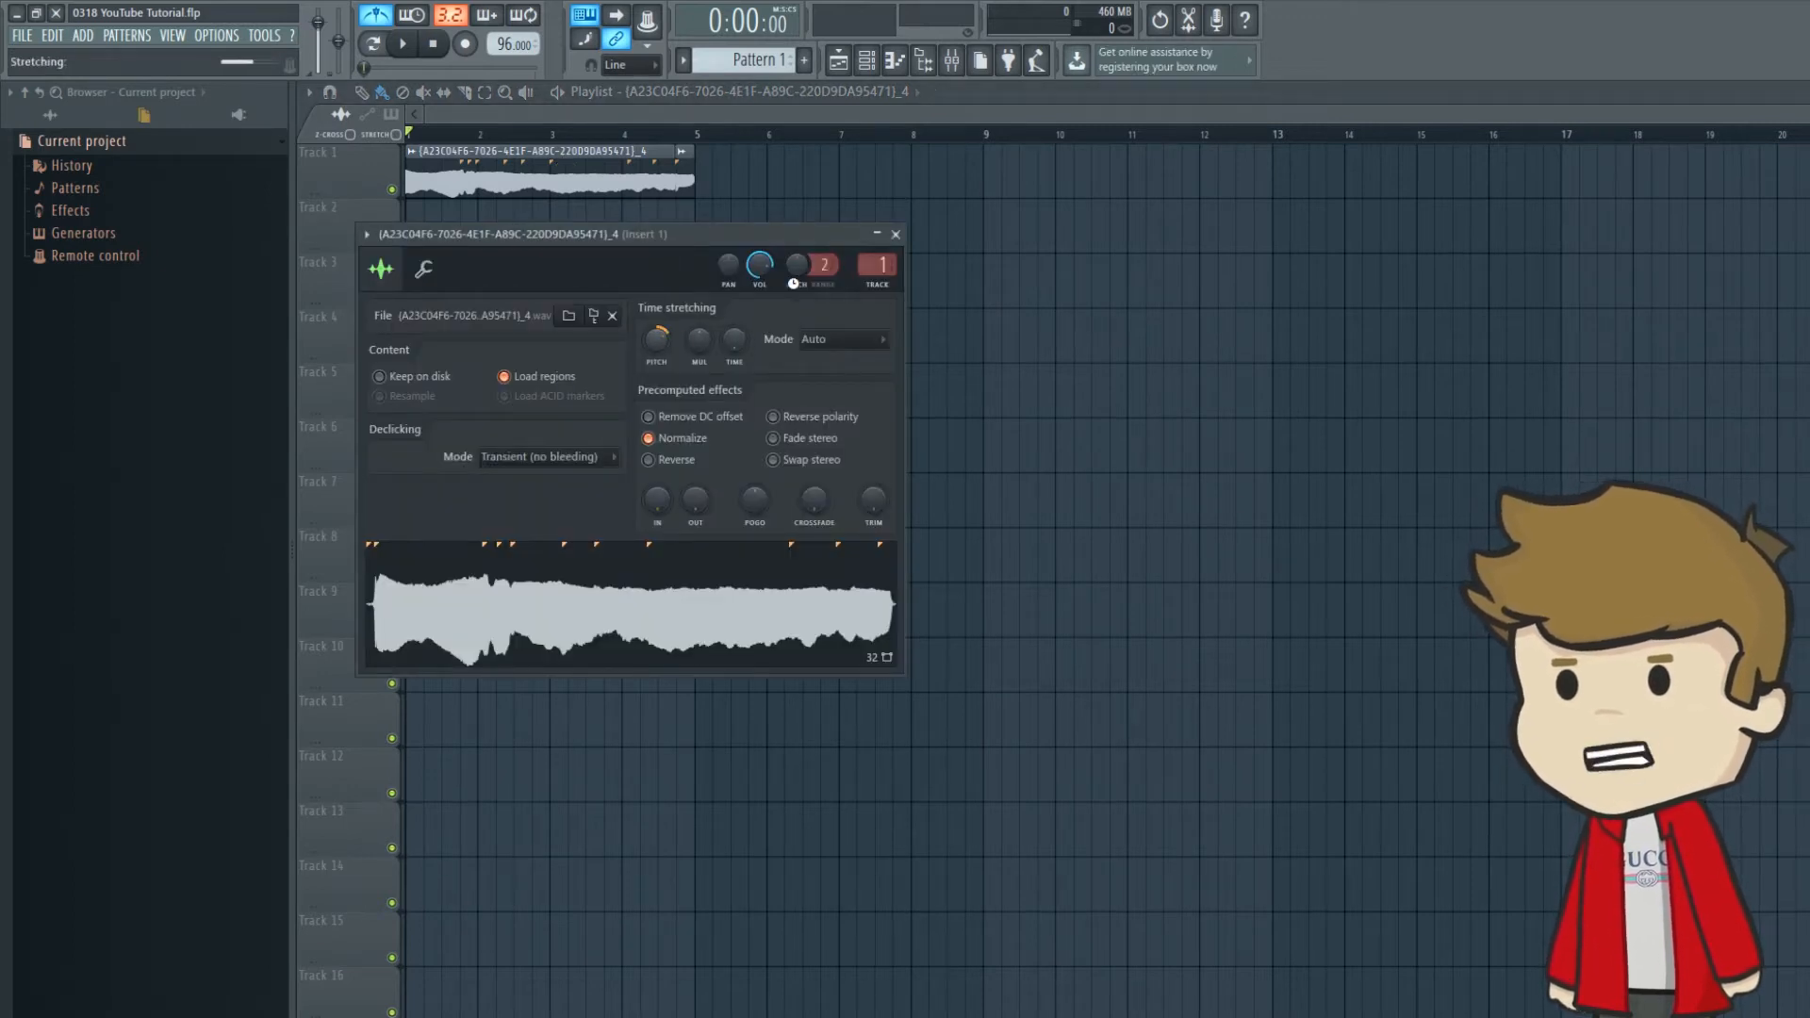
pyautogui.click(896, 234)
pyautogui.doubleClick(684, 162)
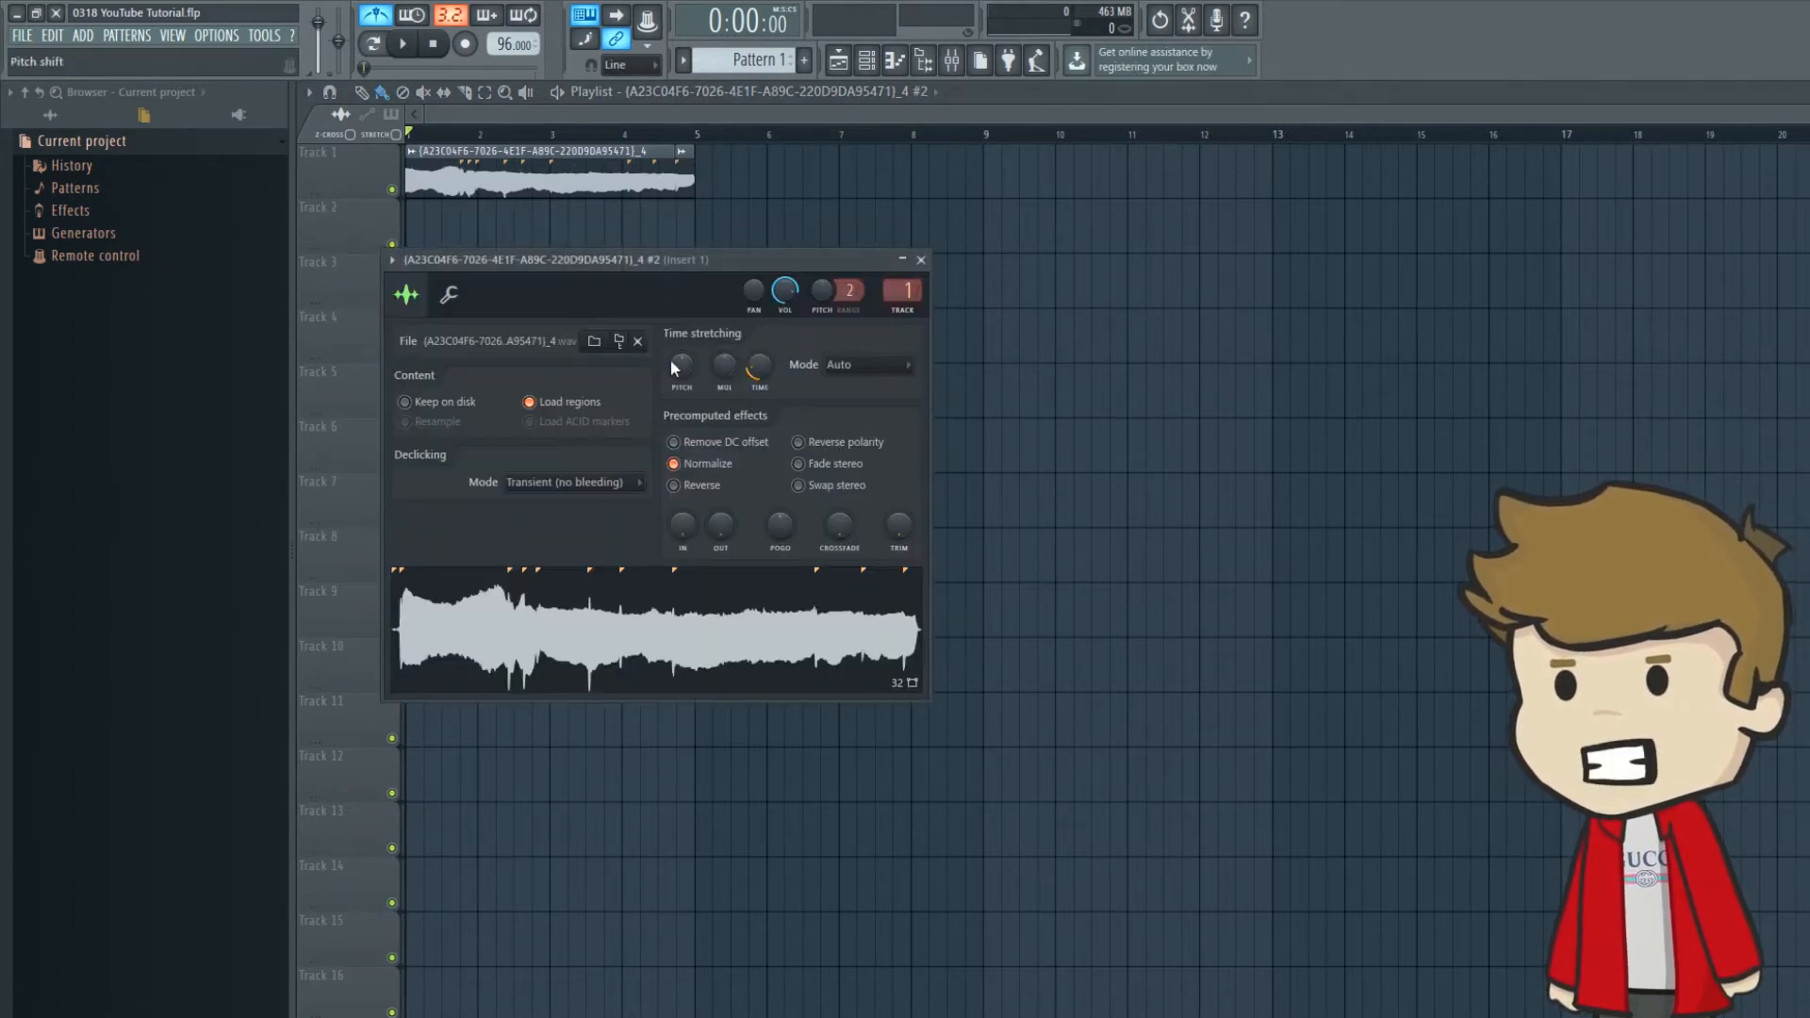
pyautogui.click(921, 265)
pyautogui.press('space')
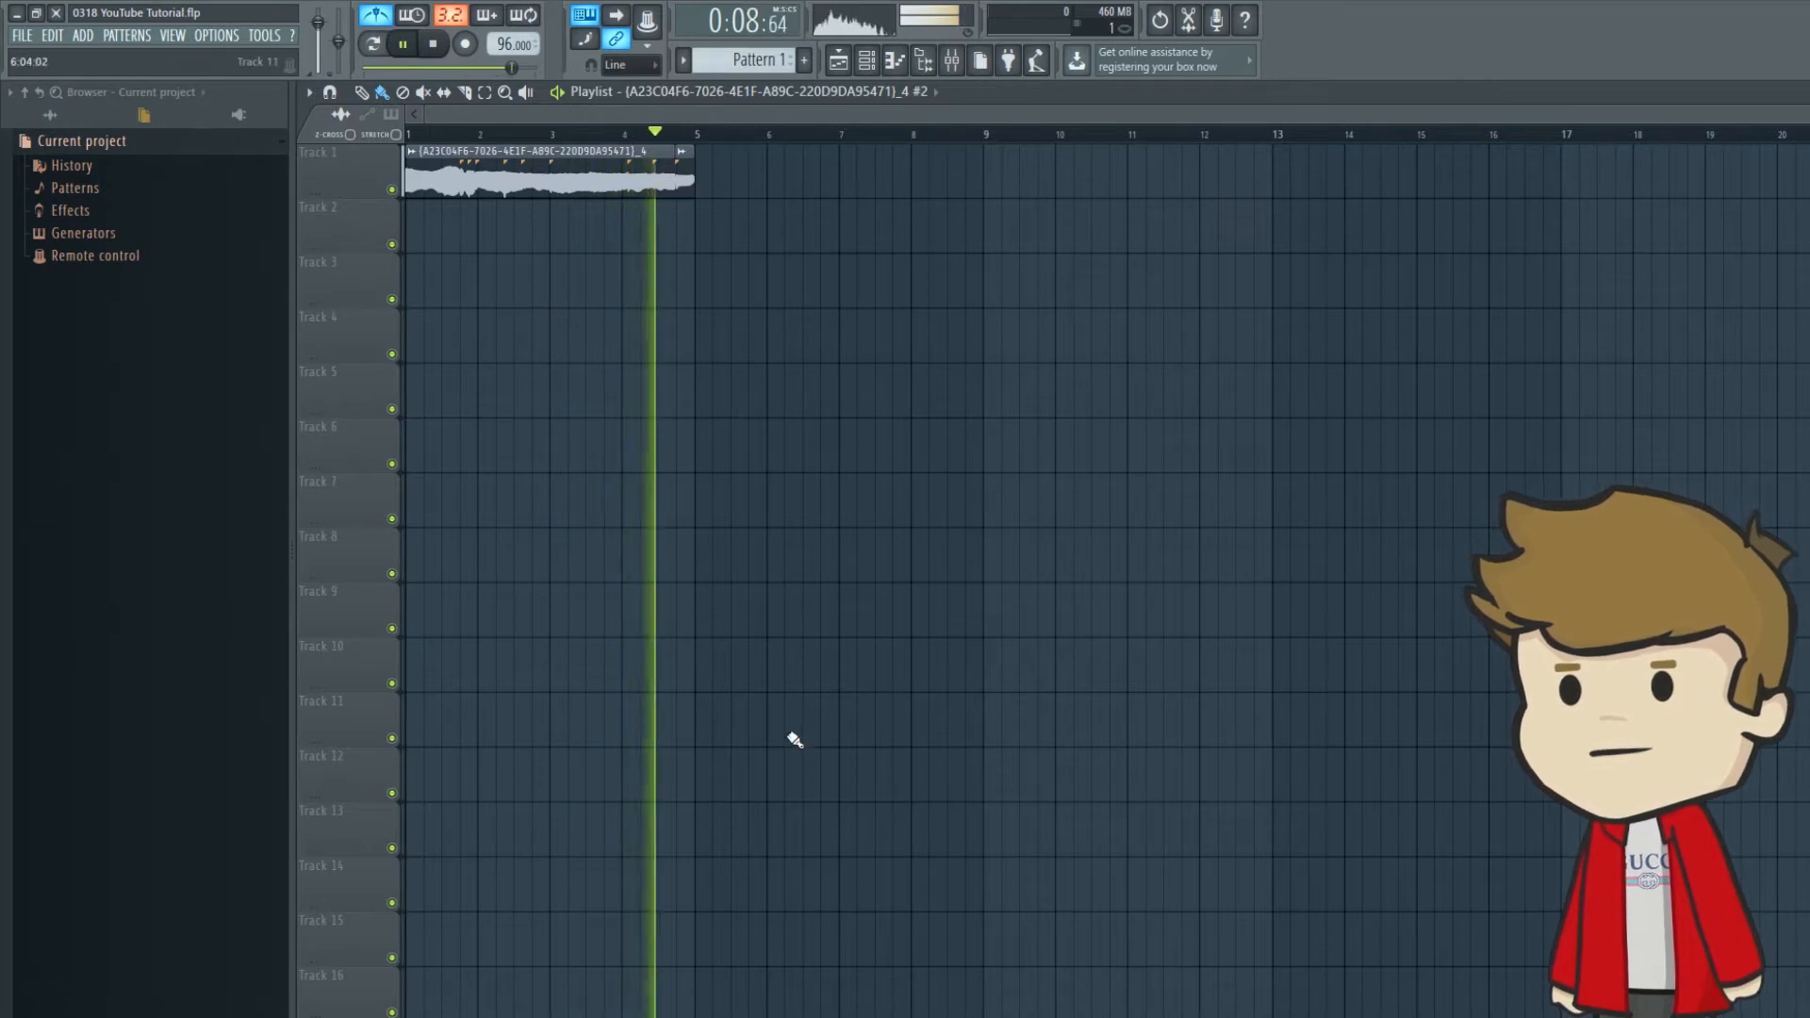
pyautogui.press('space')
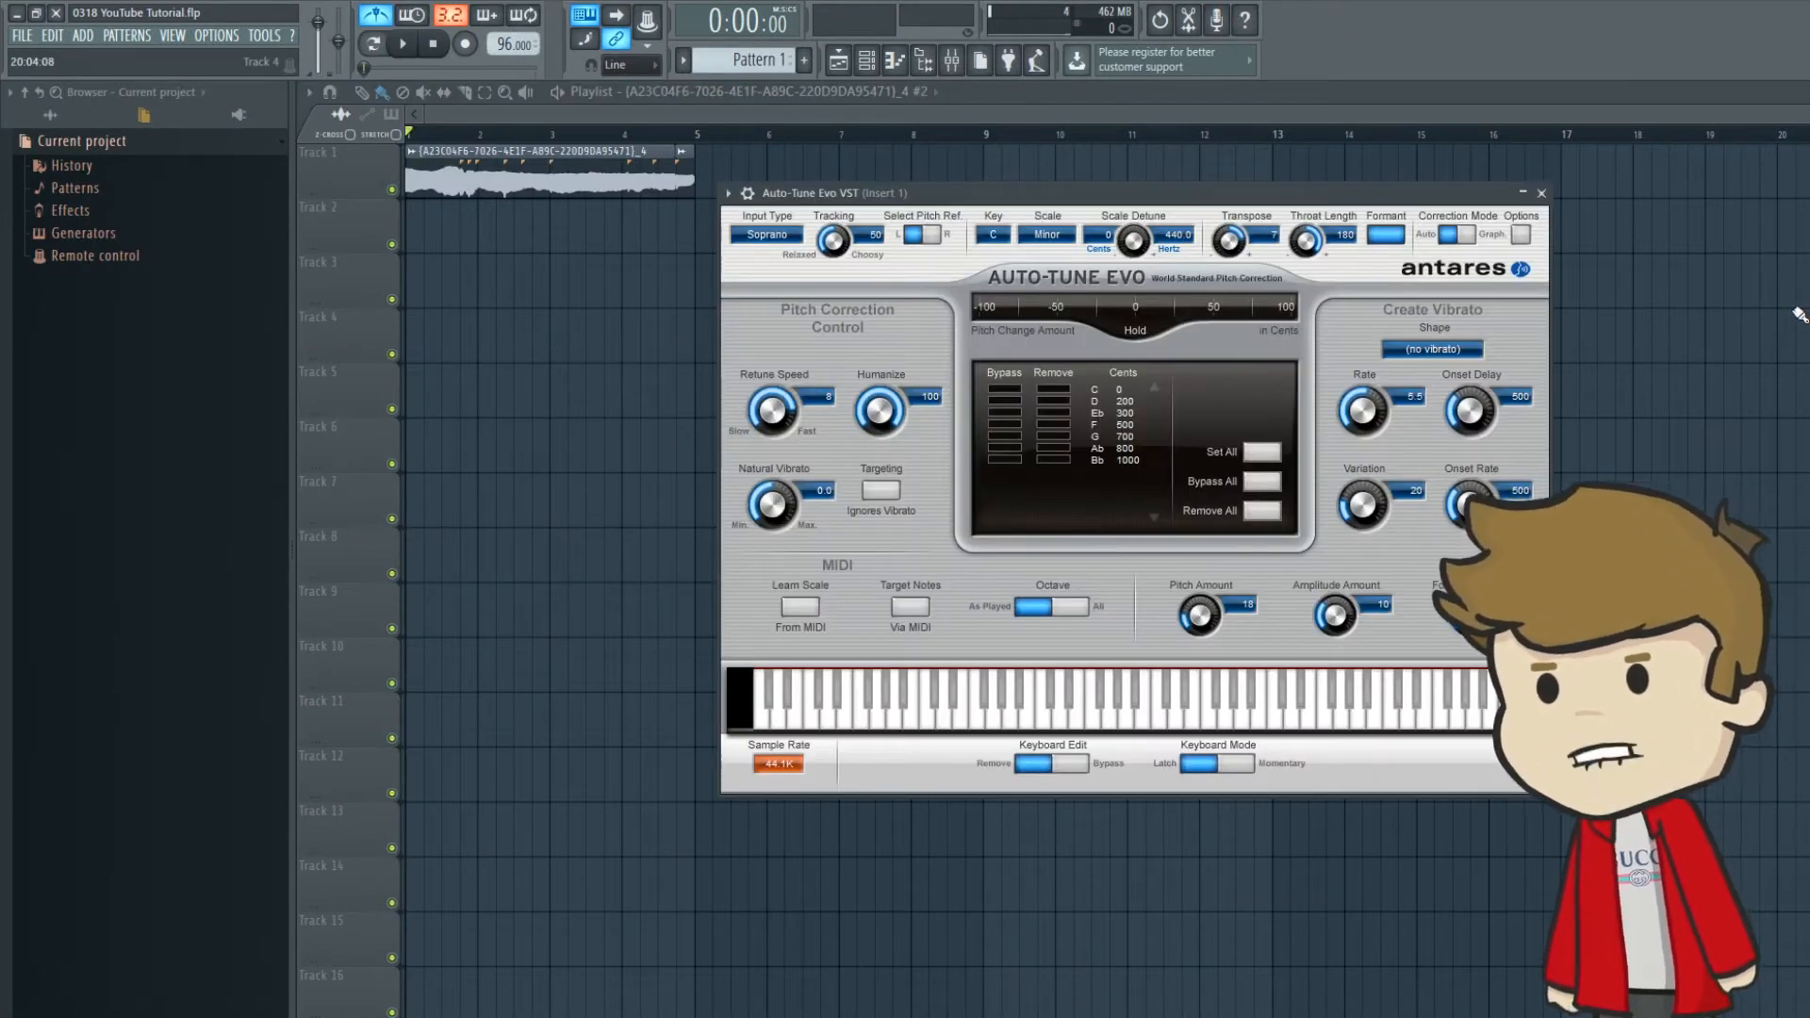
# Step: Audition the vocal with formant correction turned off in Auto-Tune Evo, and stop playback
pyautogui.moveTo(1136, 203); pyautogui.dragTo(989, 254)
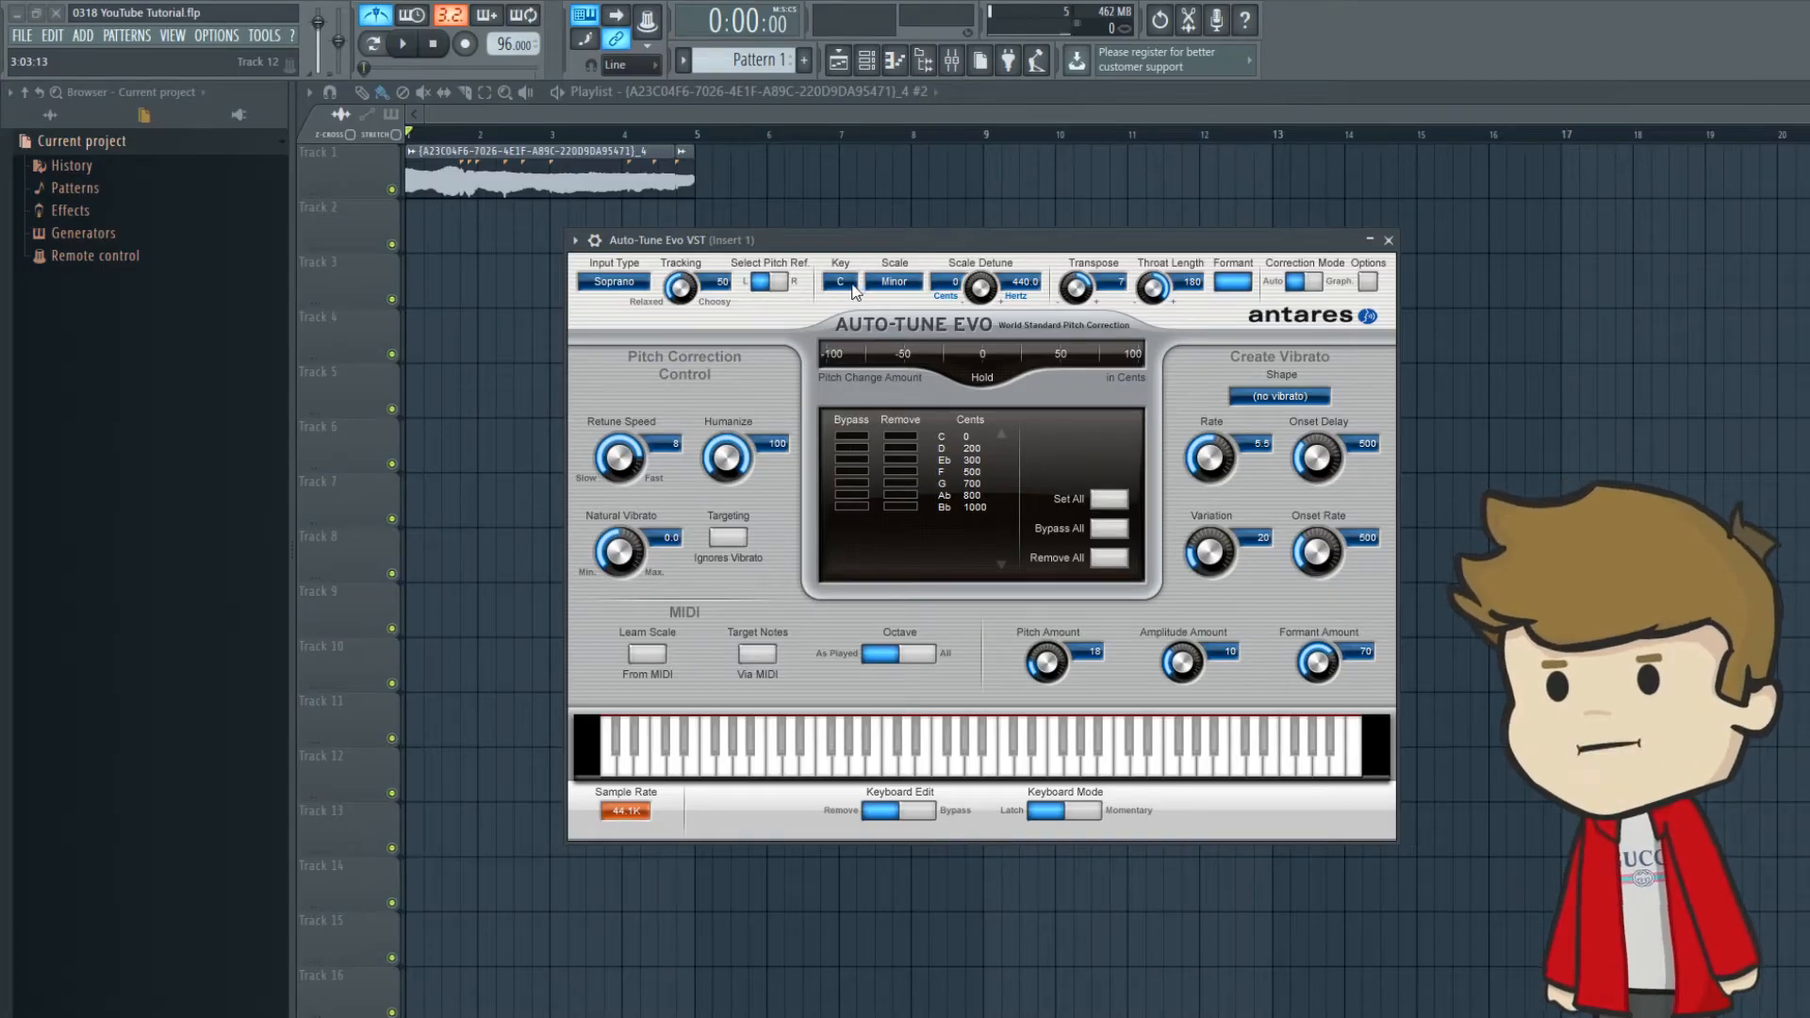
pyautogui.click(840, 282)
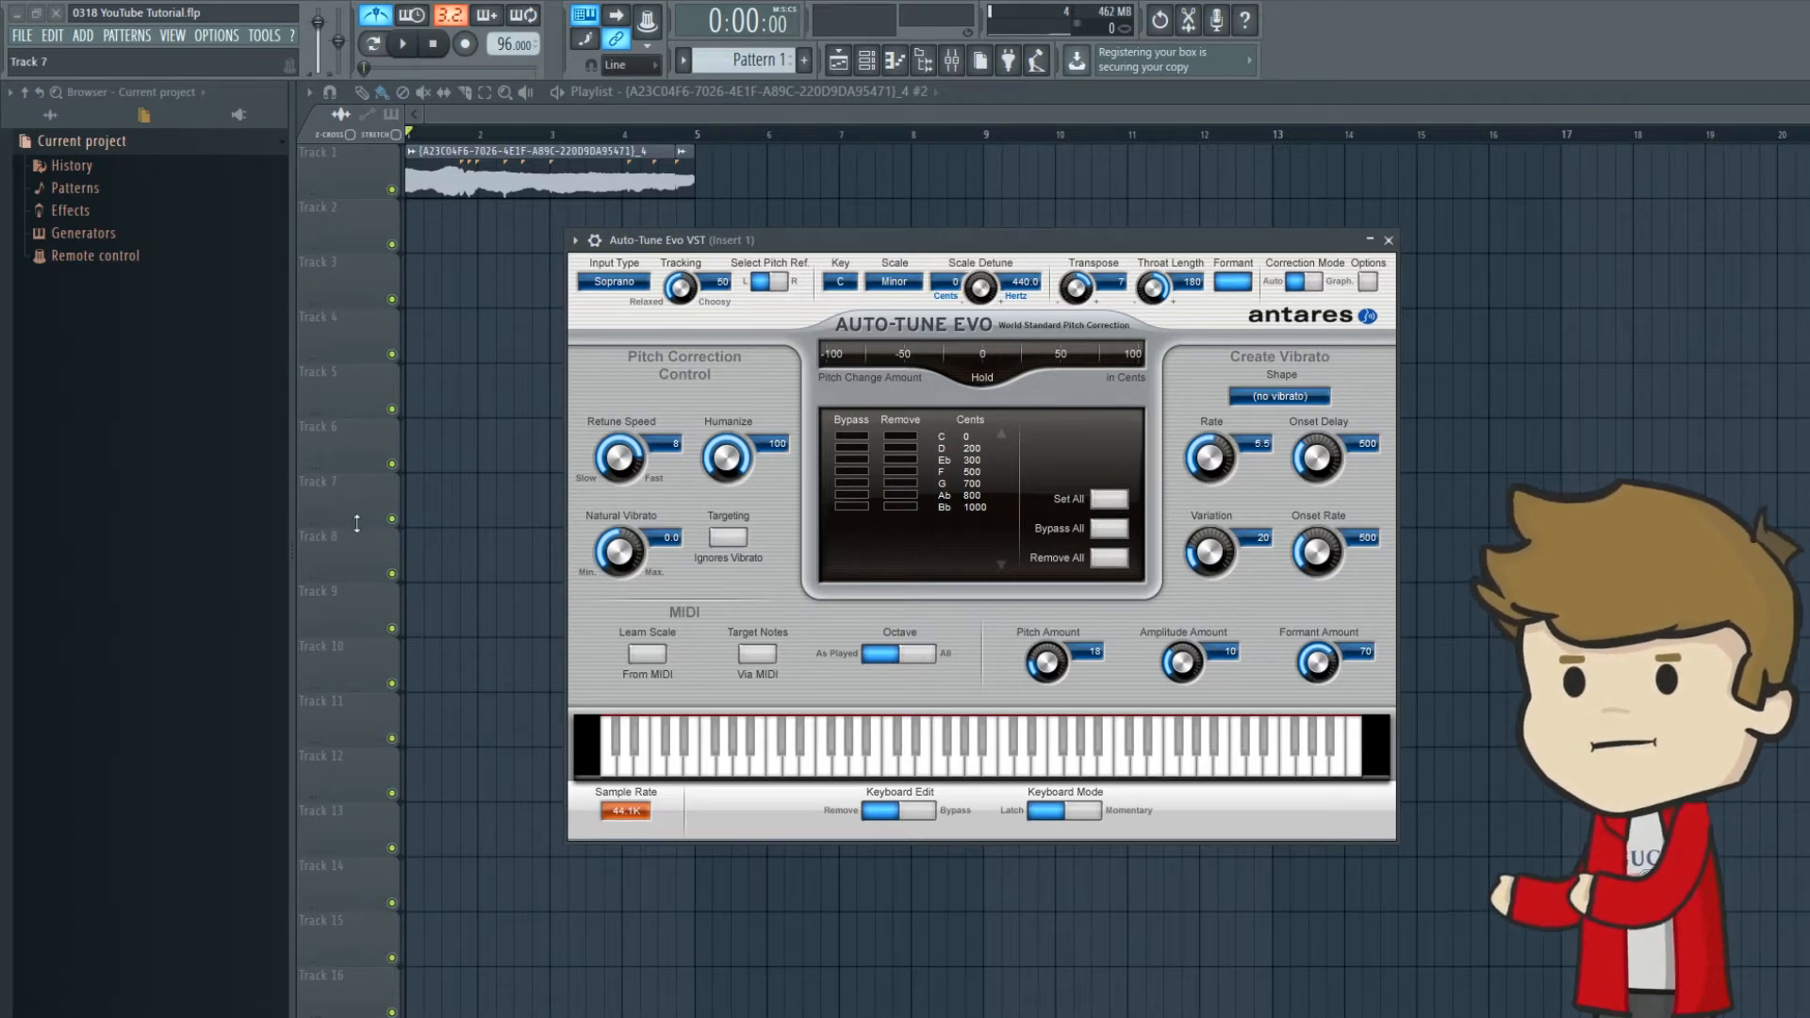
pyautogui.click(1244, 285)
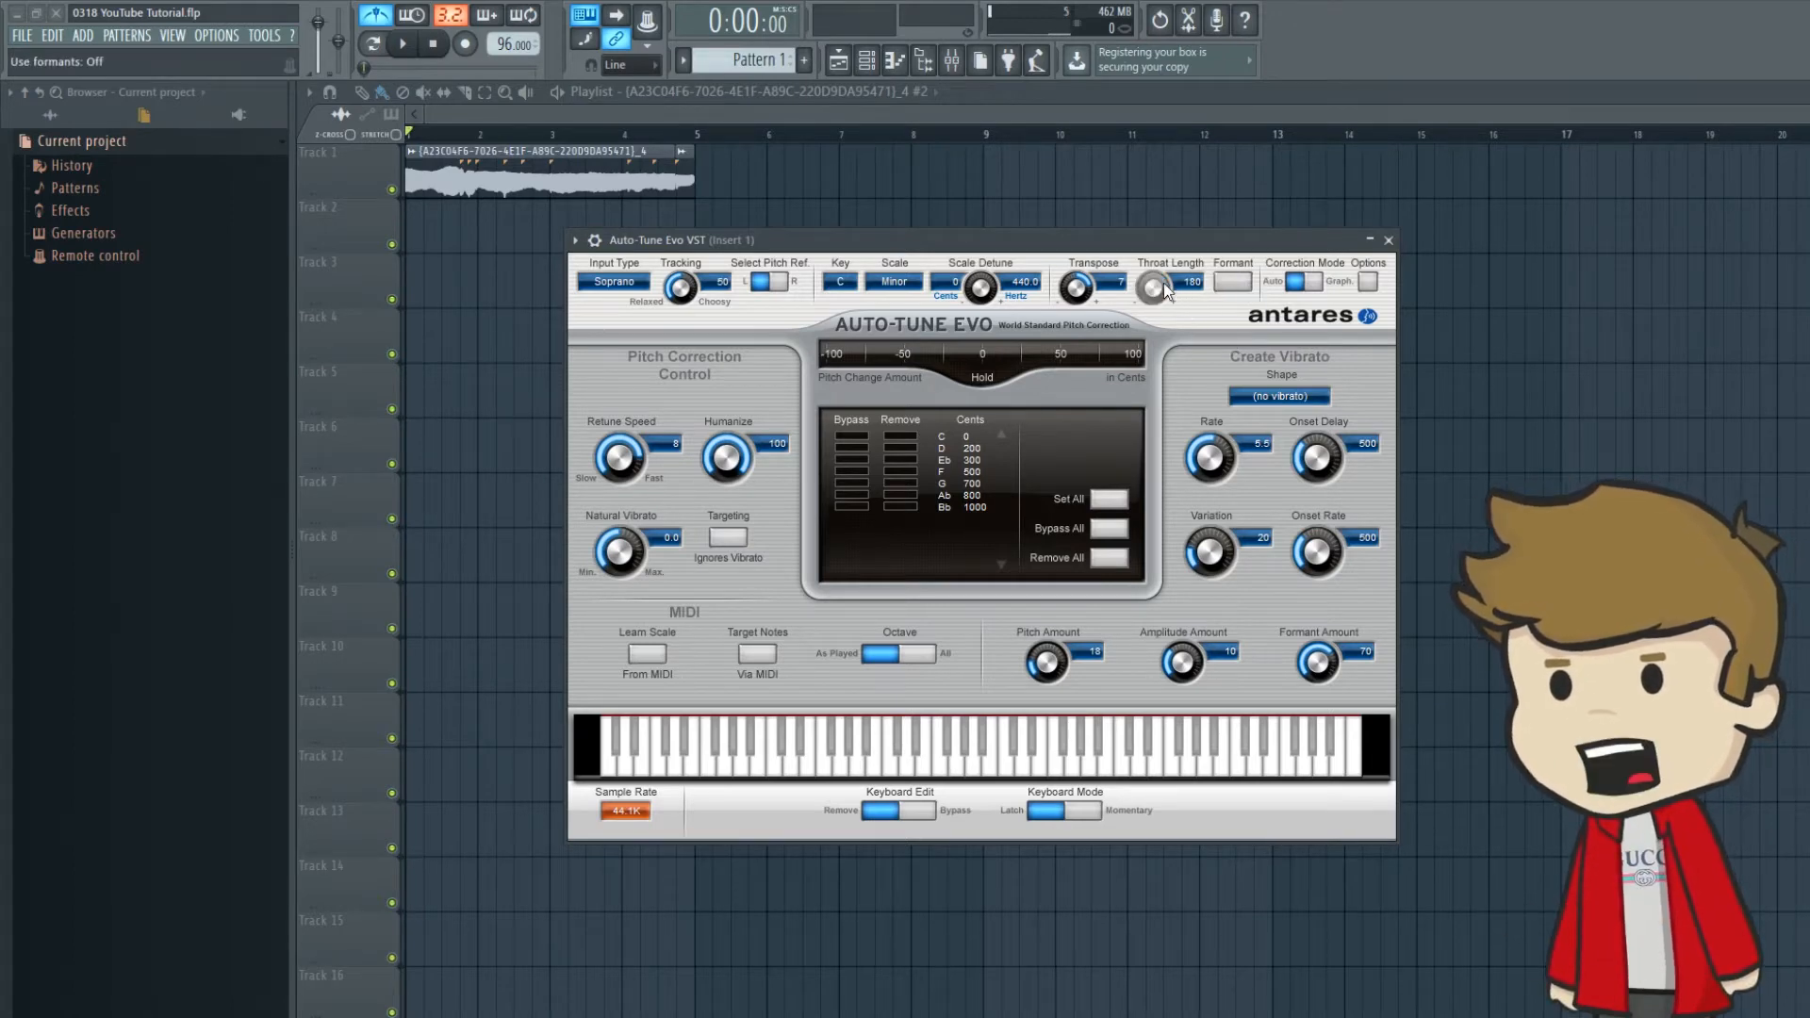
pyautogui.click(409, 54)
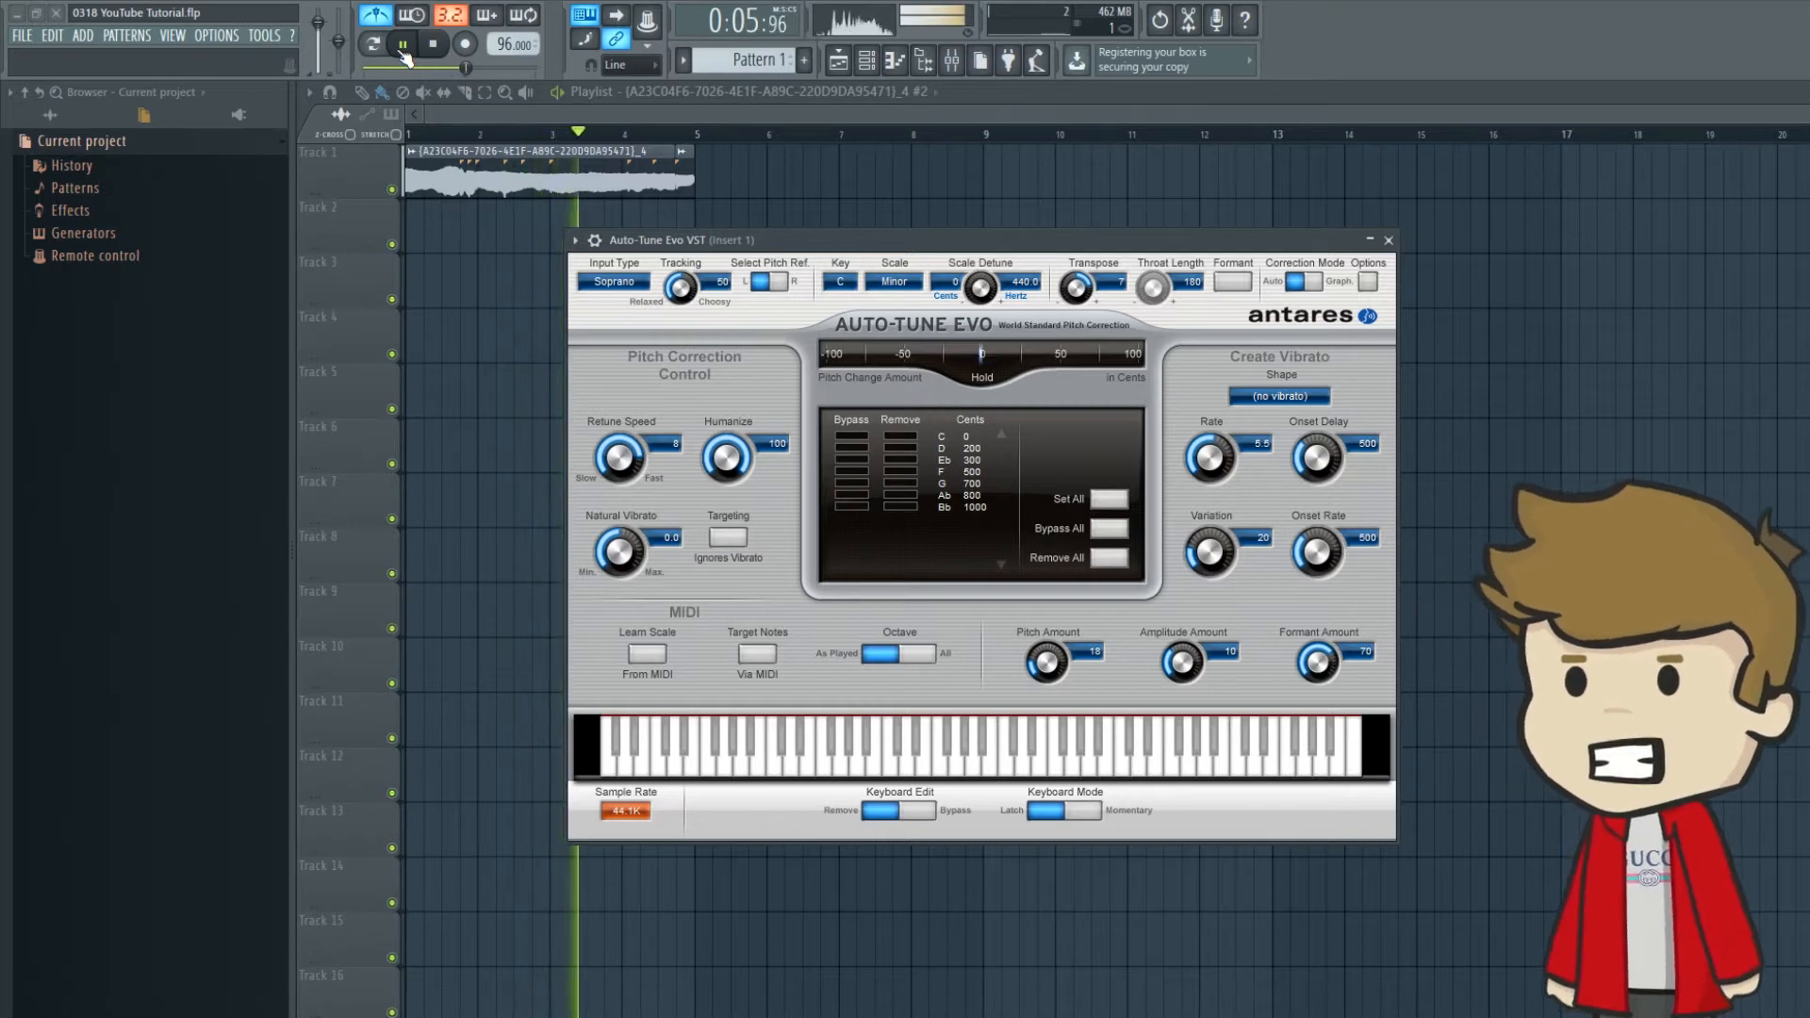
pyautogui.click(403, 47)
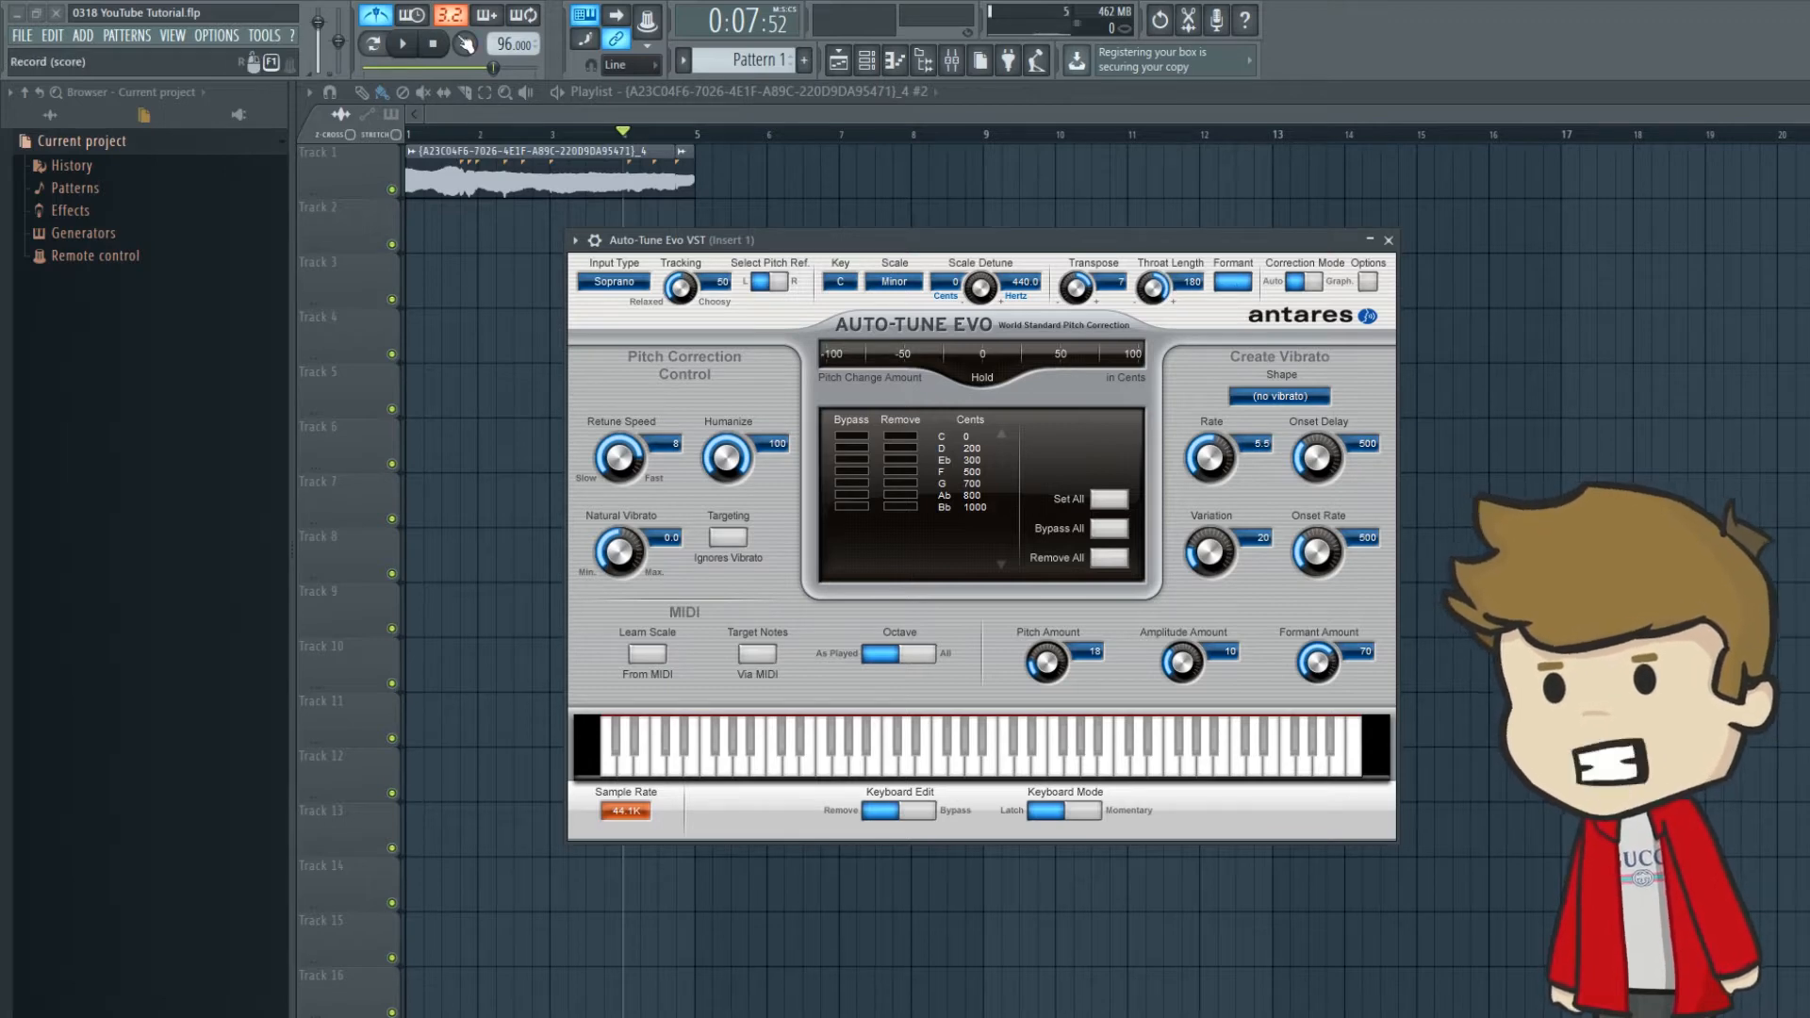
pyautogui.click(431, 46)
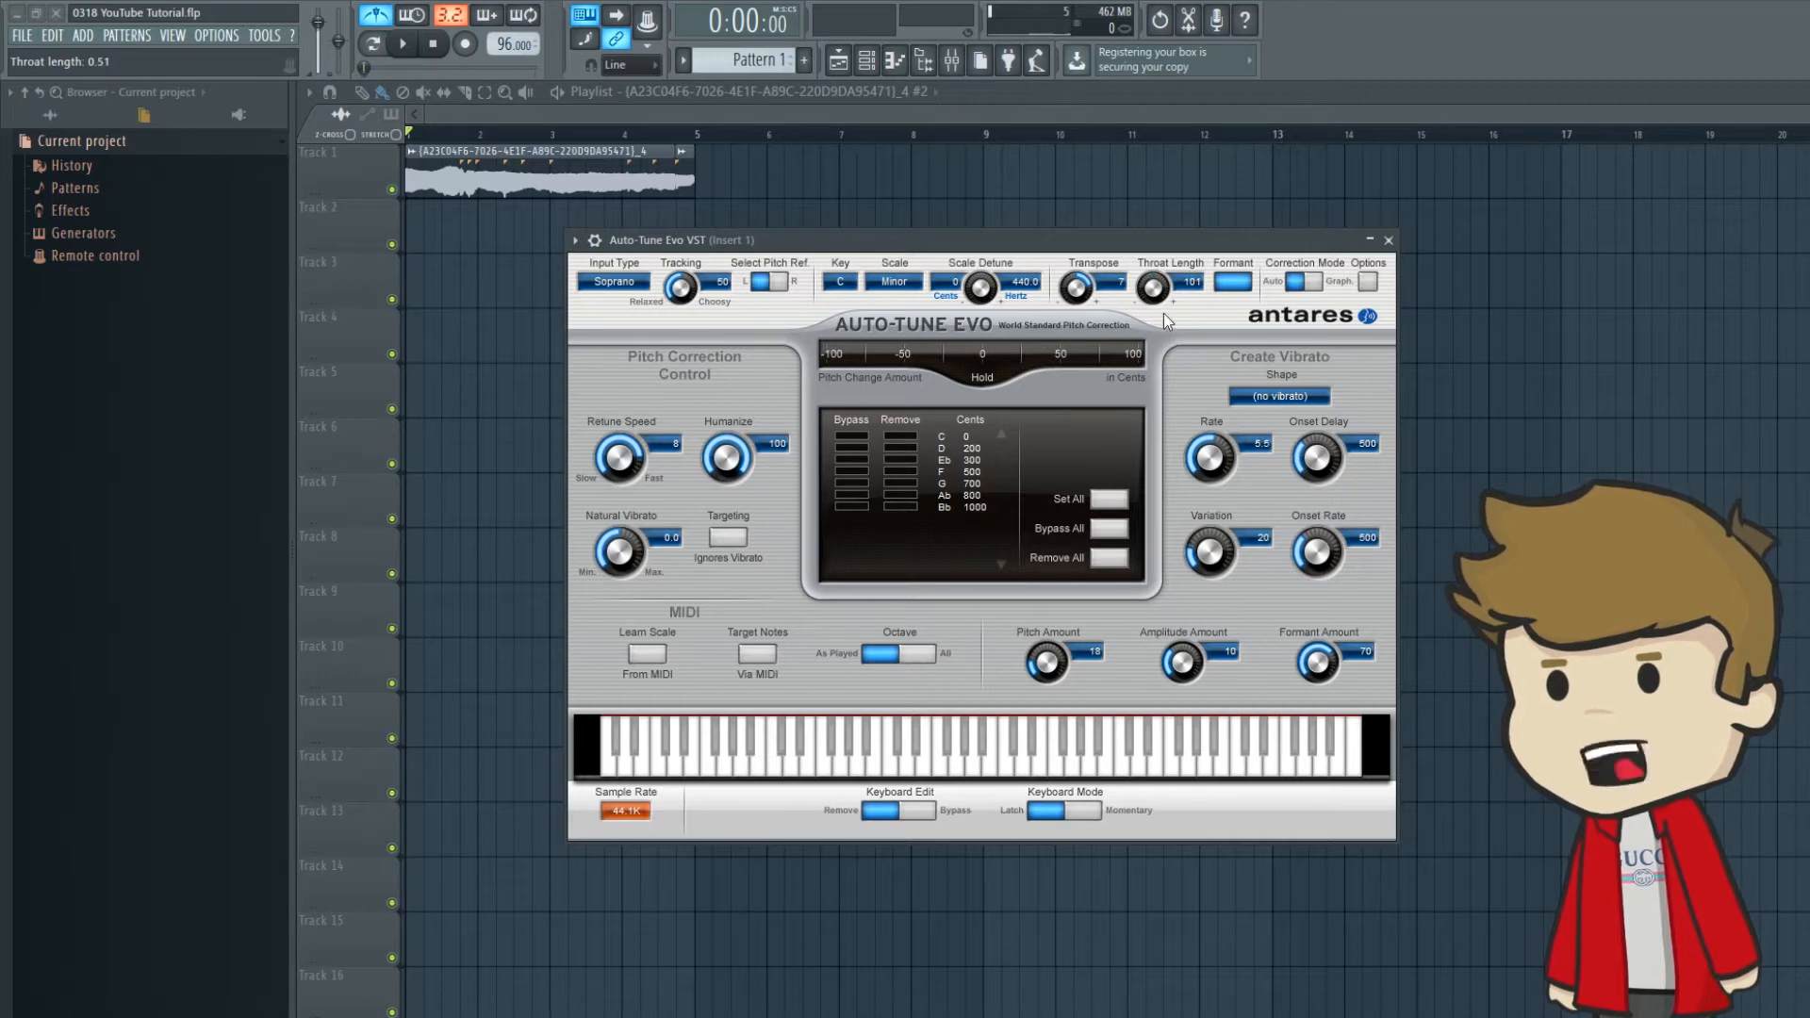
# Step: Set Auto-Tune Evo's throat length to 180 during playback, close the plugin and pause
pyautogui.click(404, 45)
pyautogui.moveTo(1157, 290); pyautogui.dragTo(1179, 207)
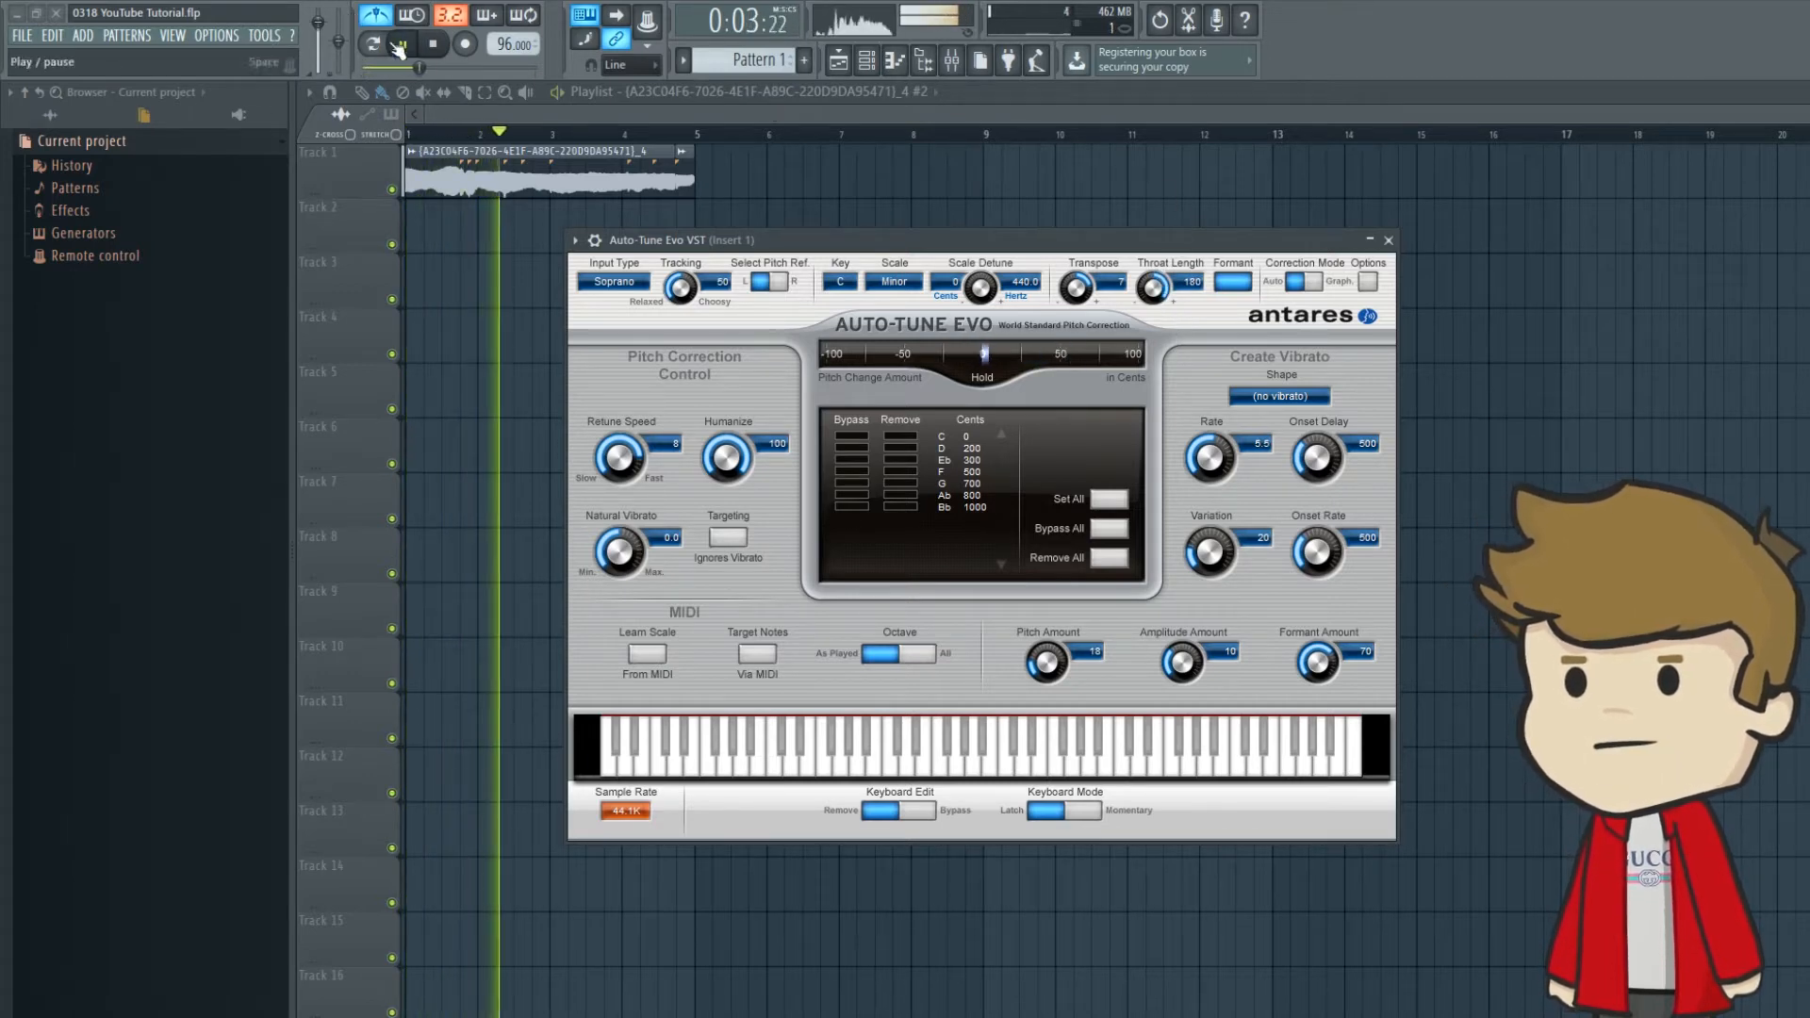
pyautogui.click(1387, 240)
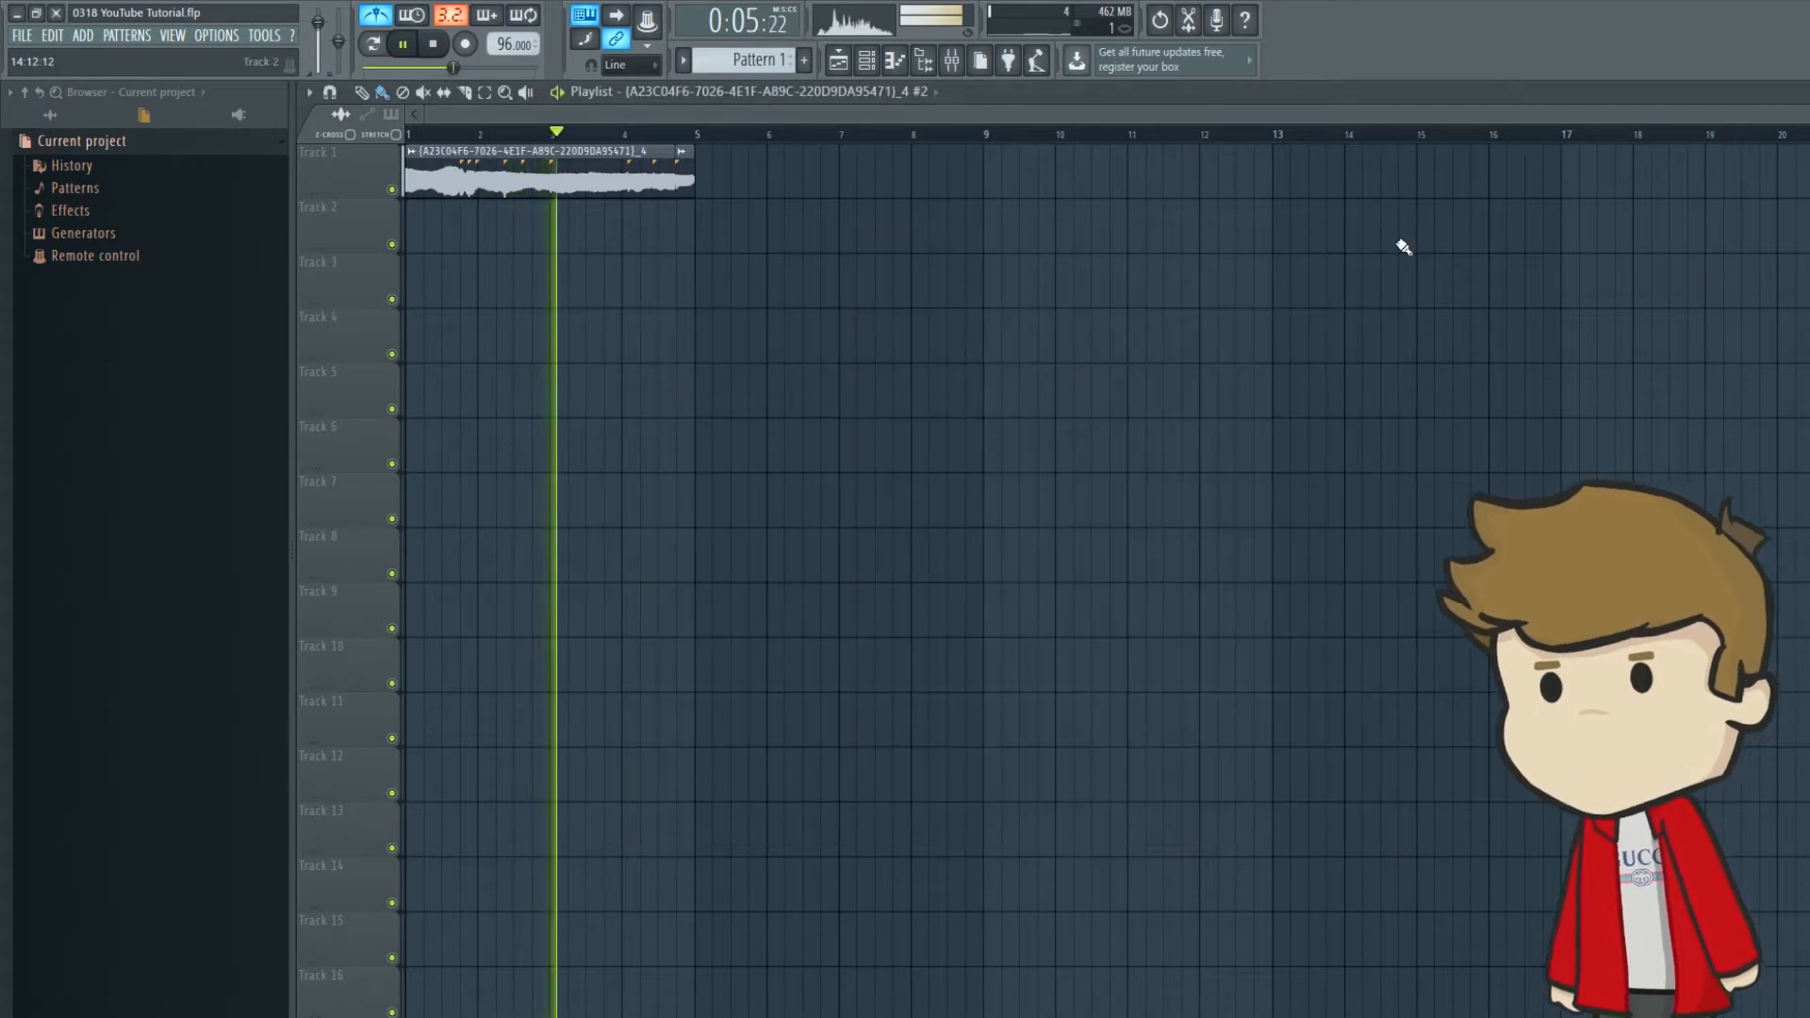
pyautogui.click(406, 44)
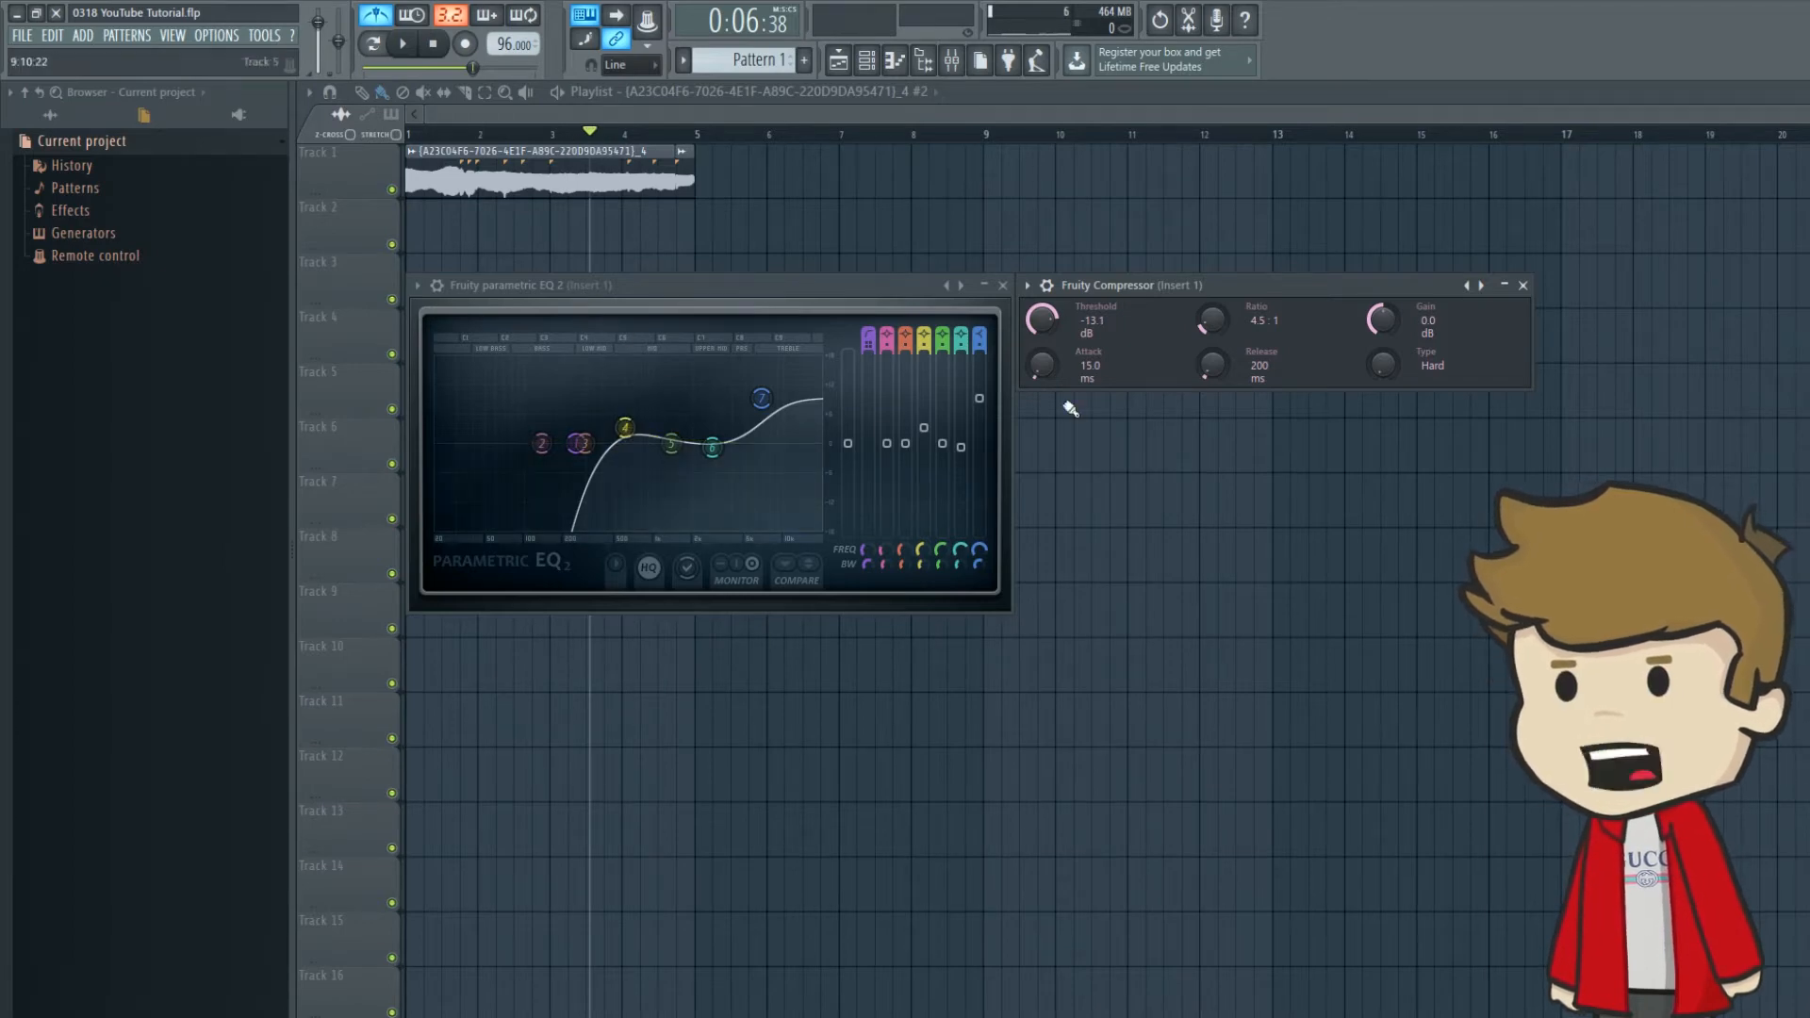
# Step: Set the Fruity Compressor's ratio to 4.5:1 and audition the vocal through Parametric EQ 2 and the compressor
pyautogui.moveTo(1143, 284); pyautogui.dragTo(1170, 293)
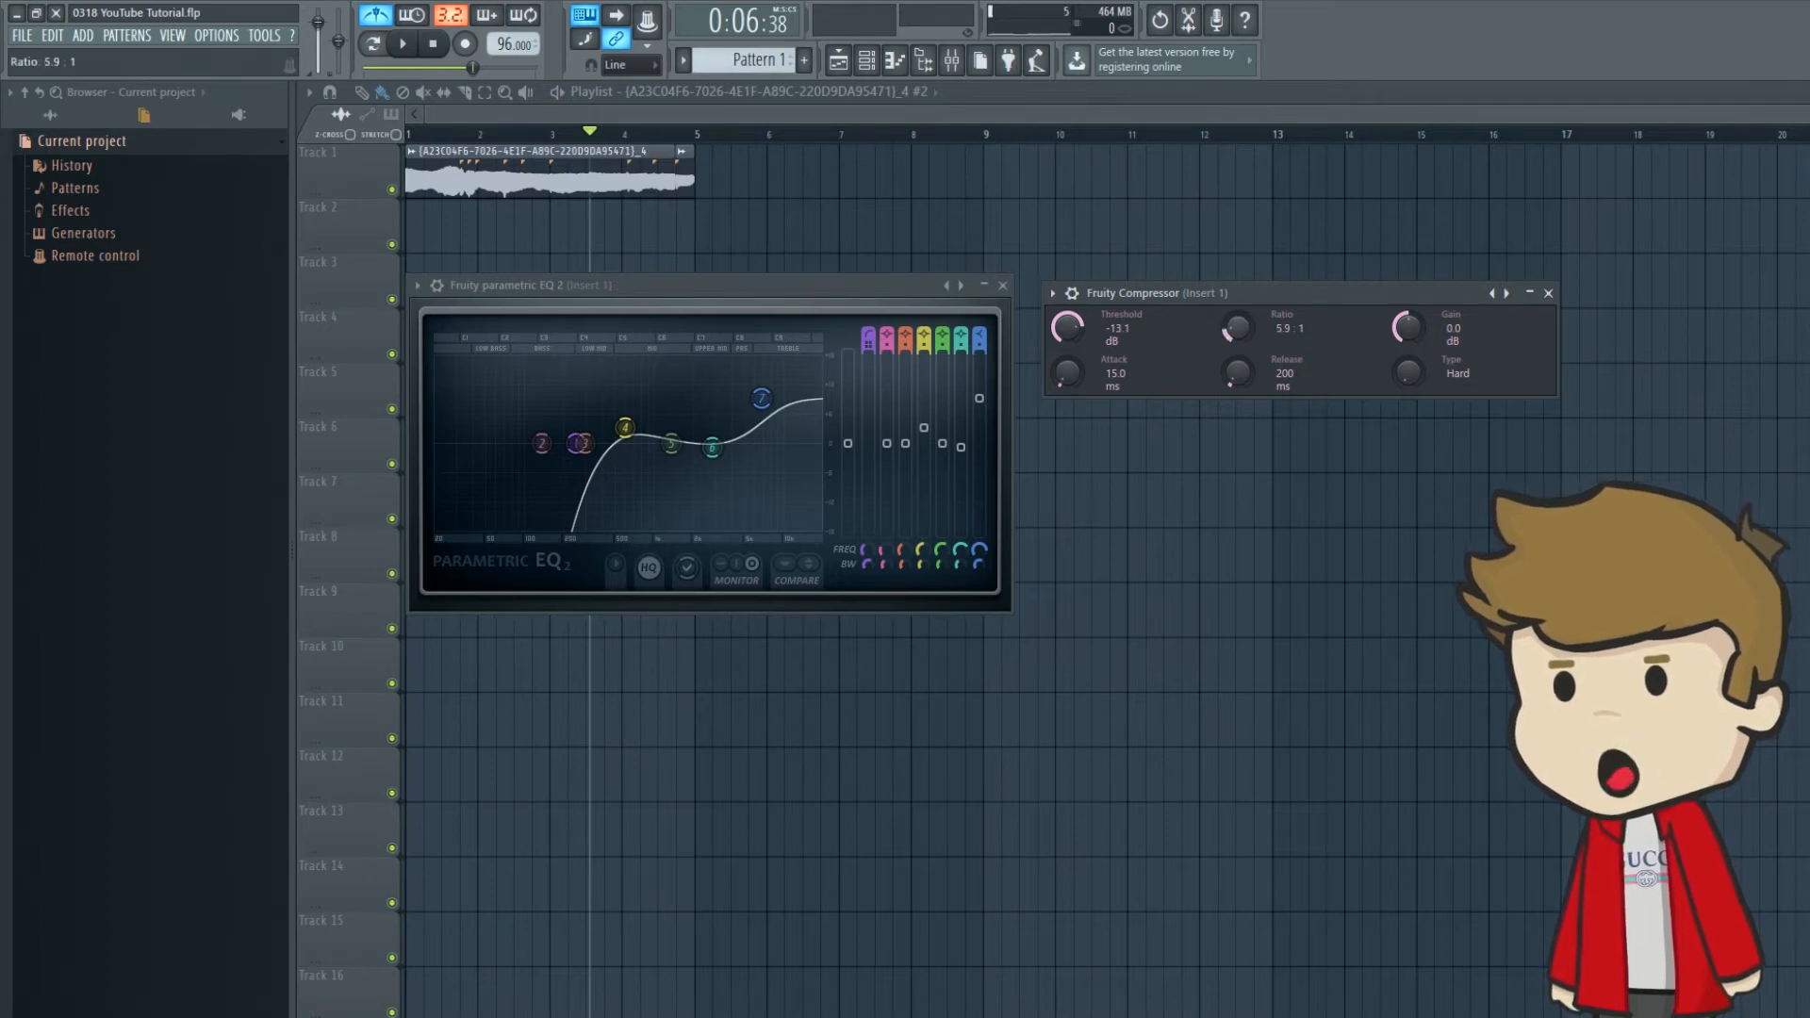
pyautogui.moveTo(1238, 327); pyautogui.dragTo(1237, 336)
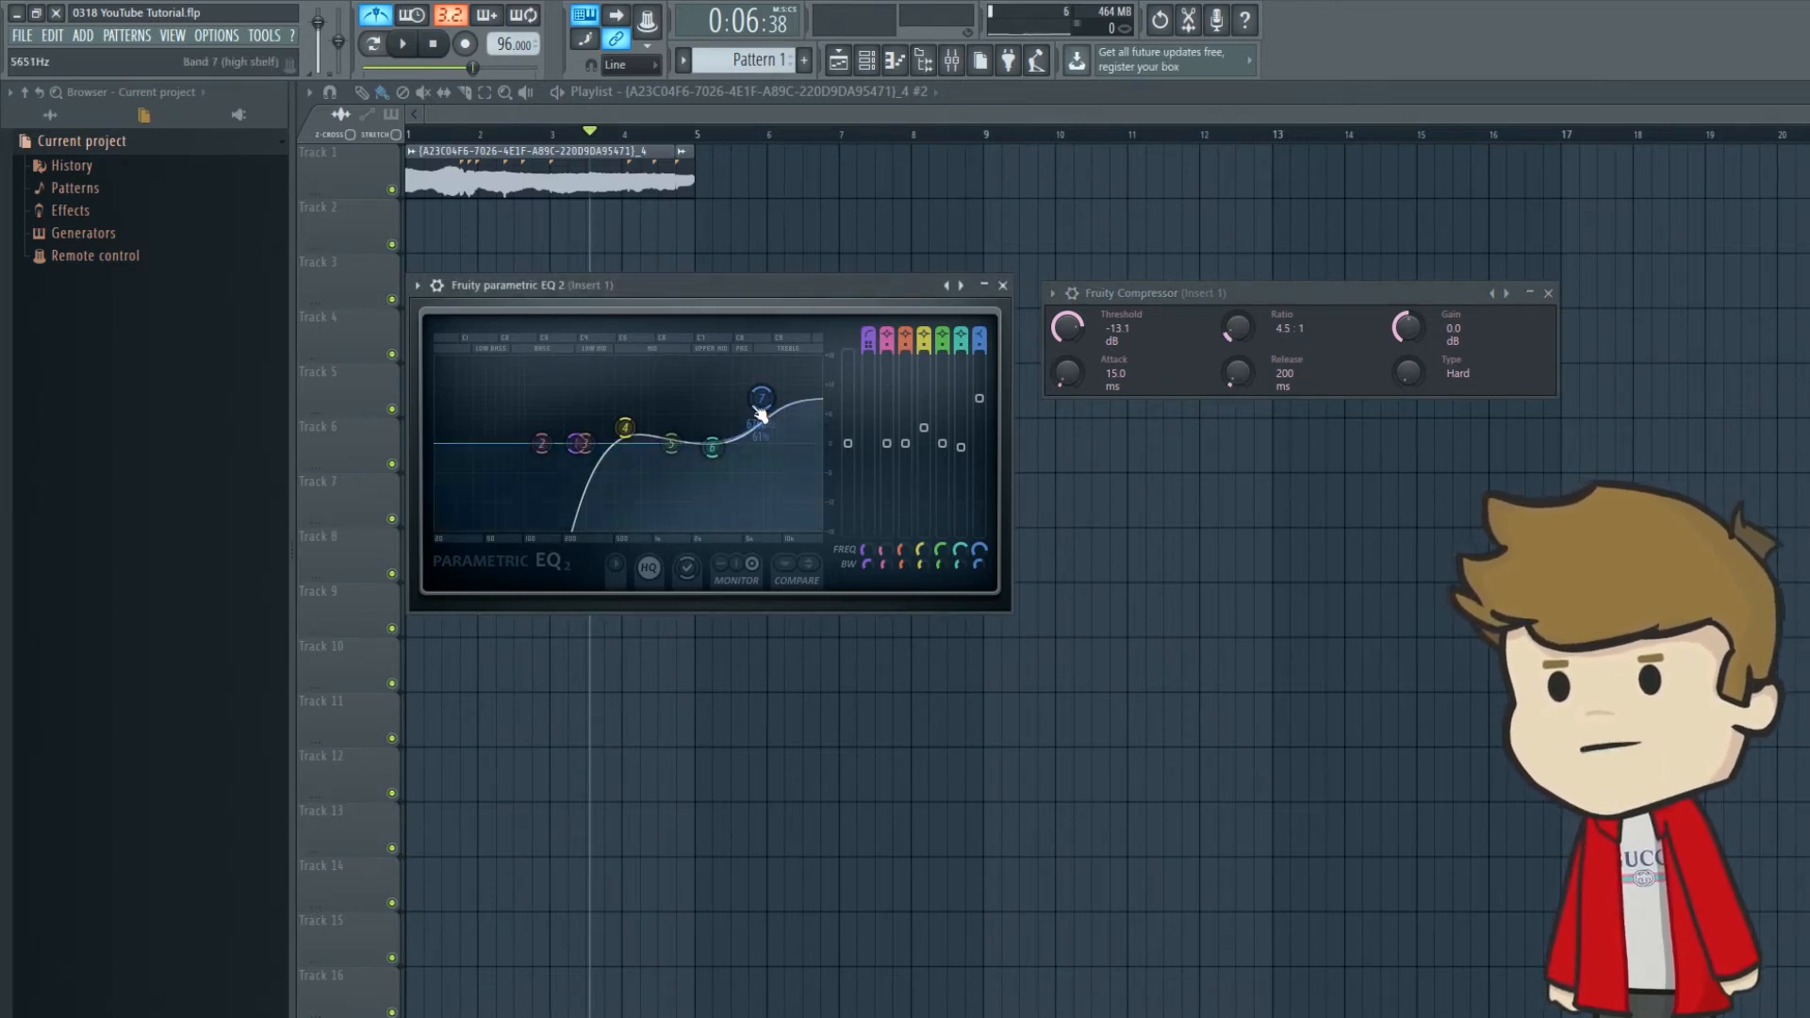
pyautogui.click(436, 46)
pyautogui.click(405, 45)
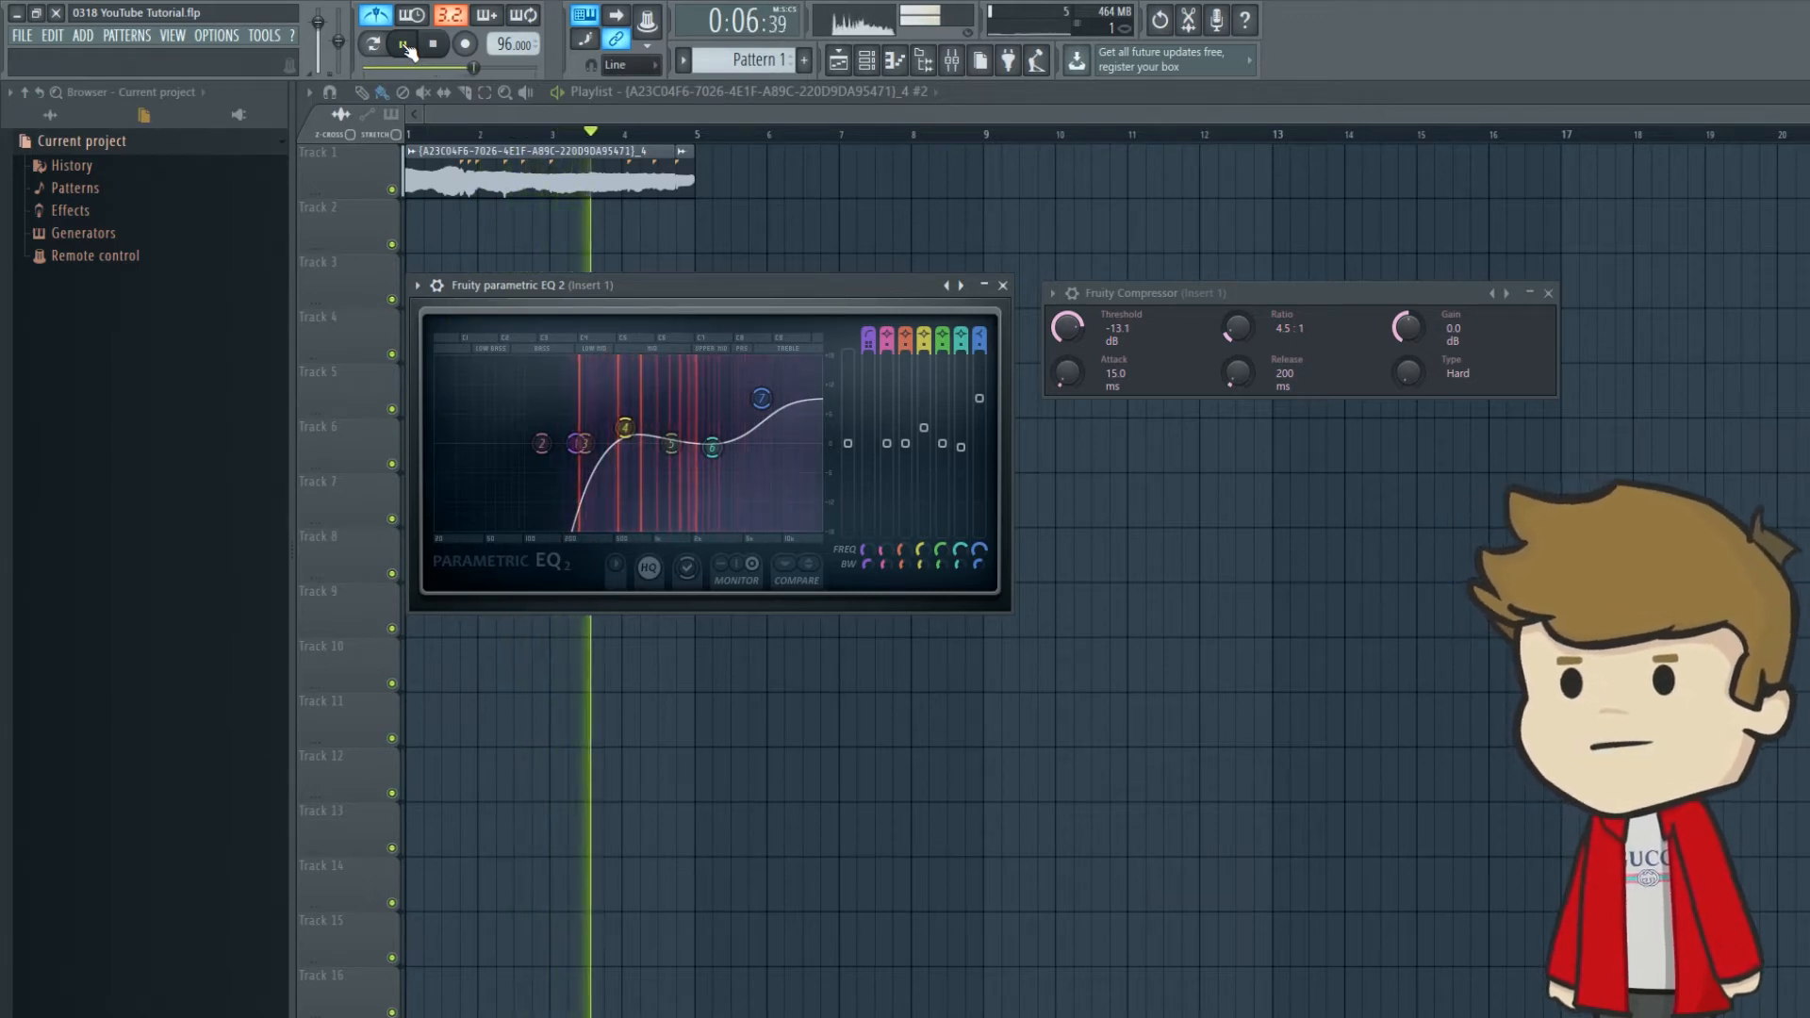
pyautogui.click(404, 45)
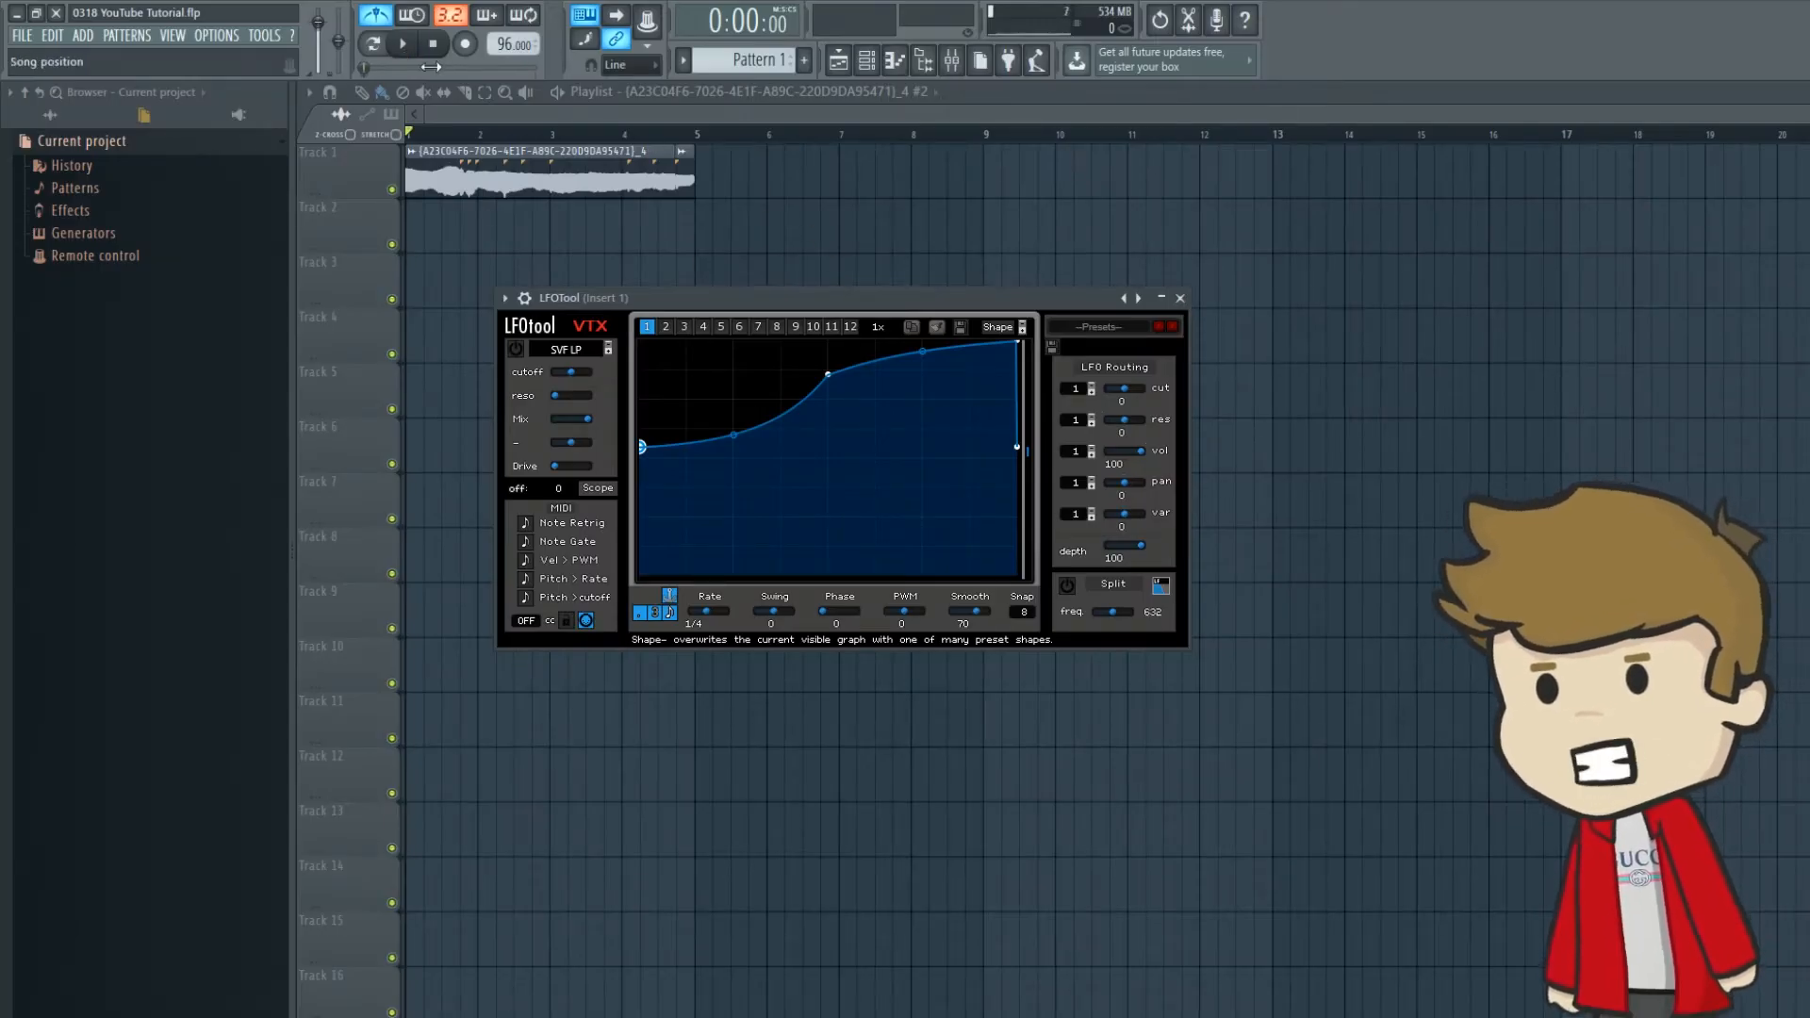
# Step: Play the vocal briefly to hear LFOTool's volume curve at the 1/4 rate
pyautogui.click(406, 43)
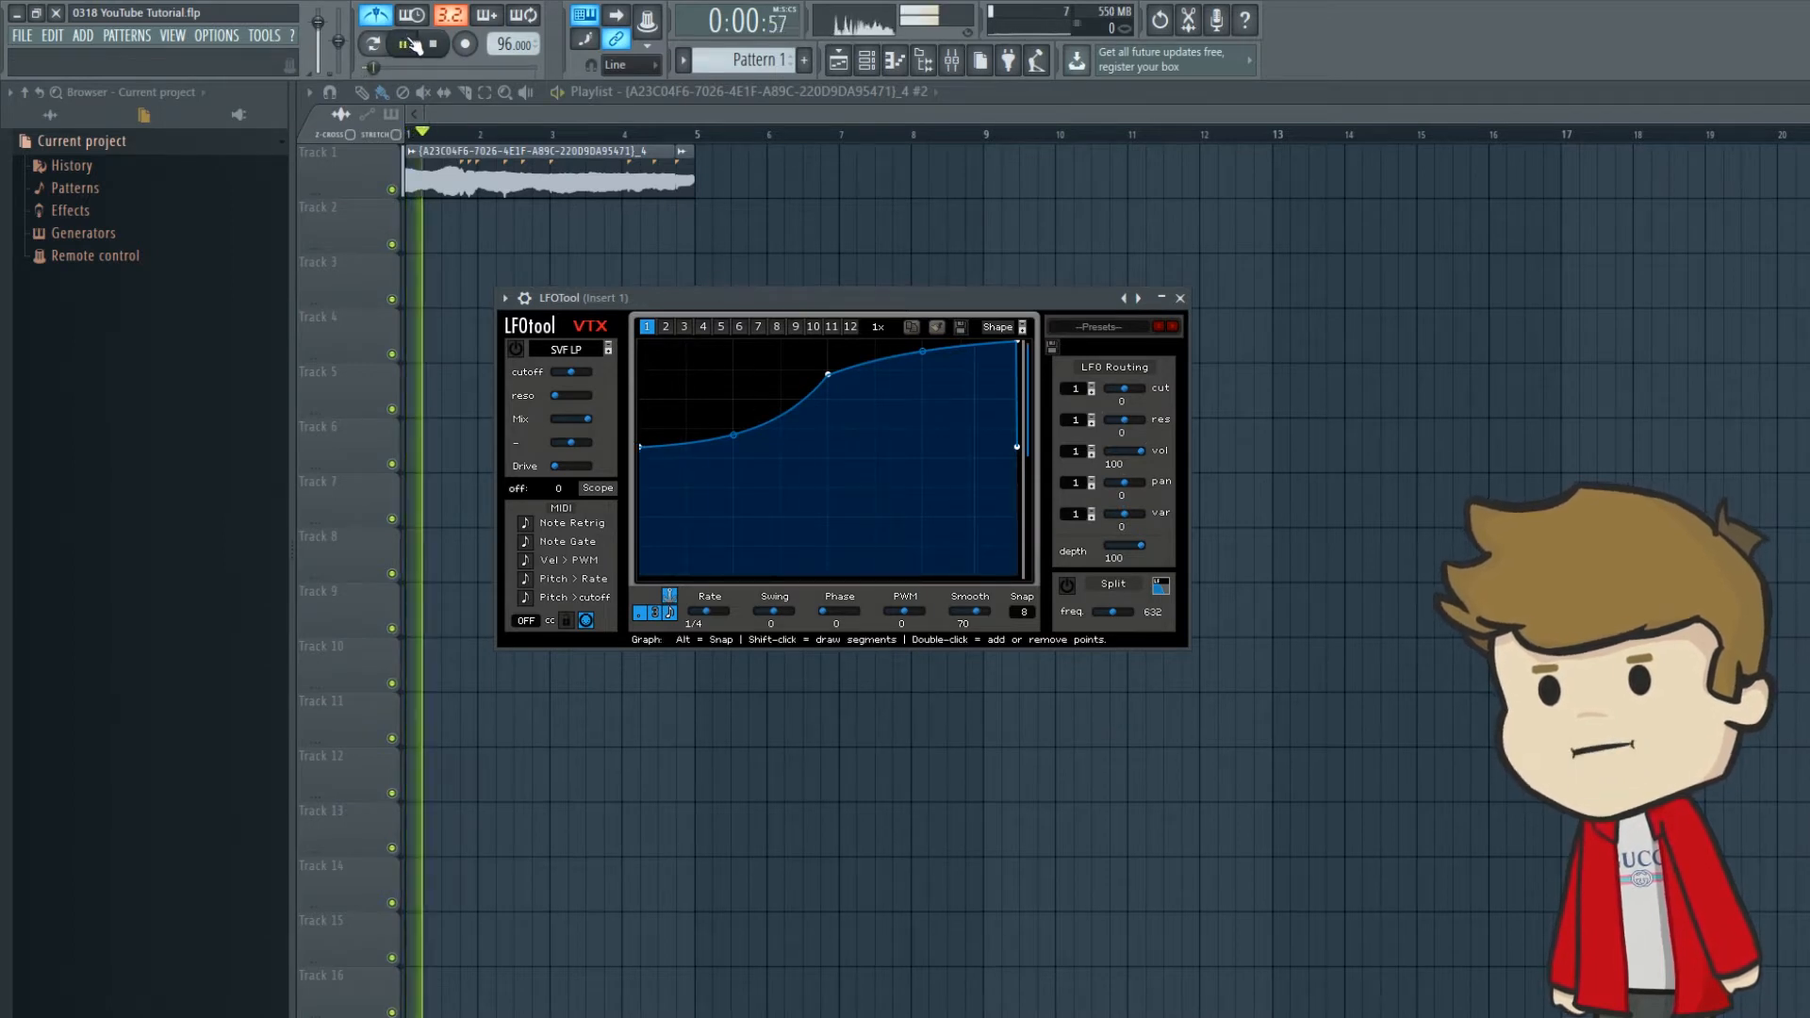
pyautogui.click(407, 44)
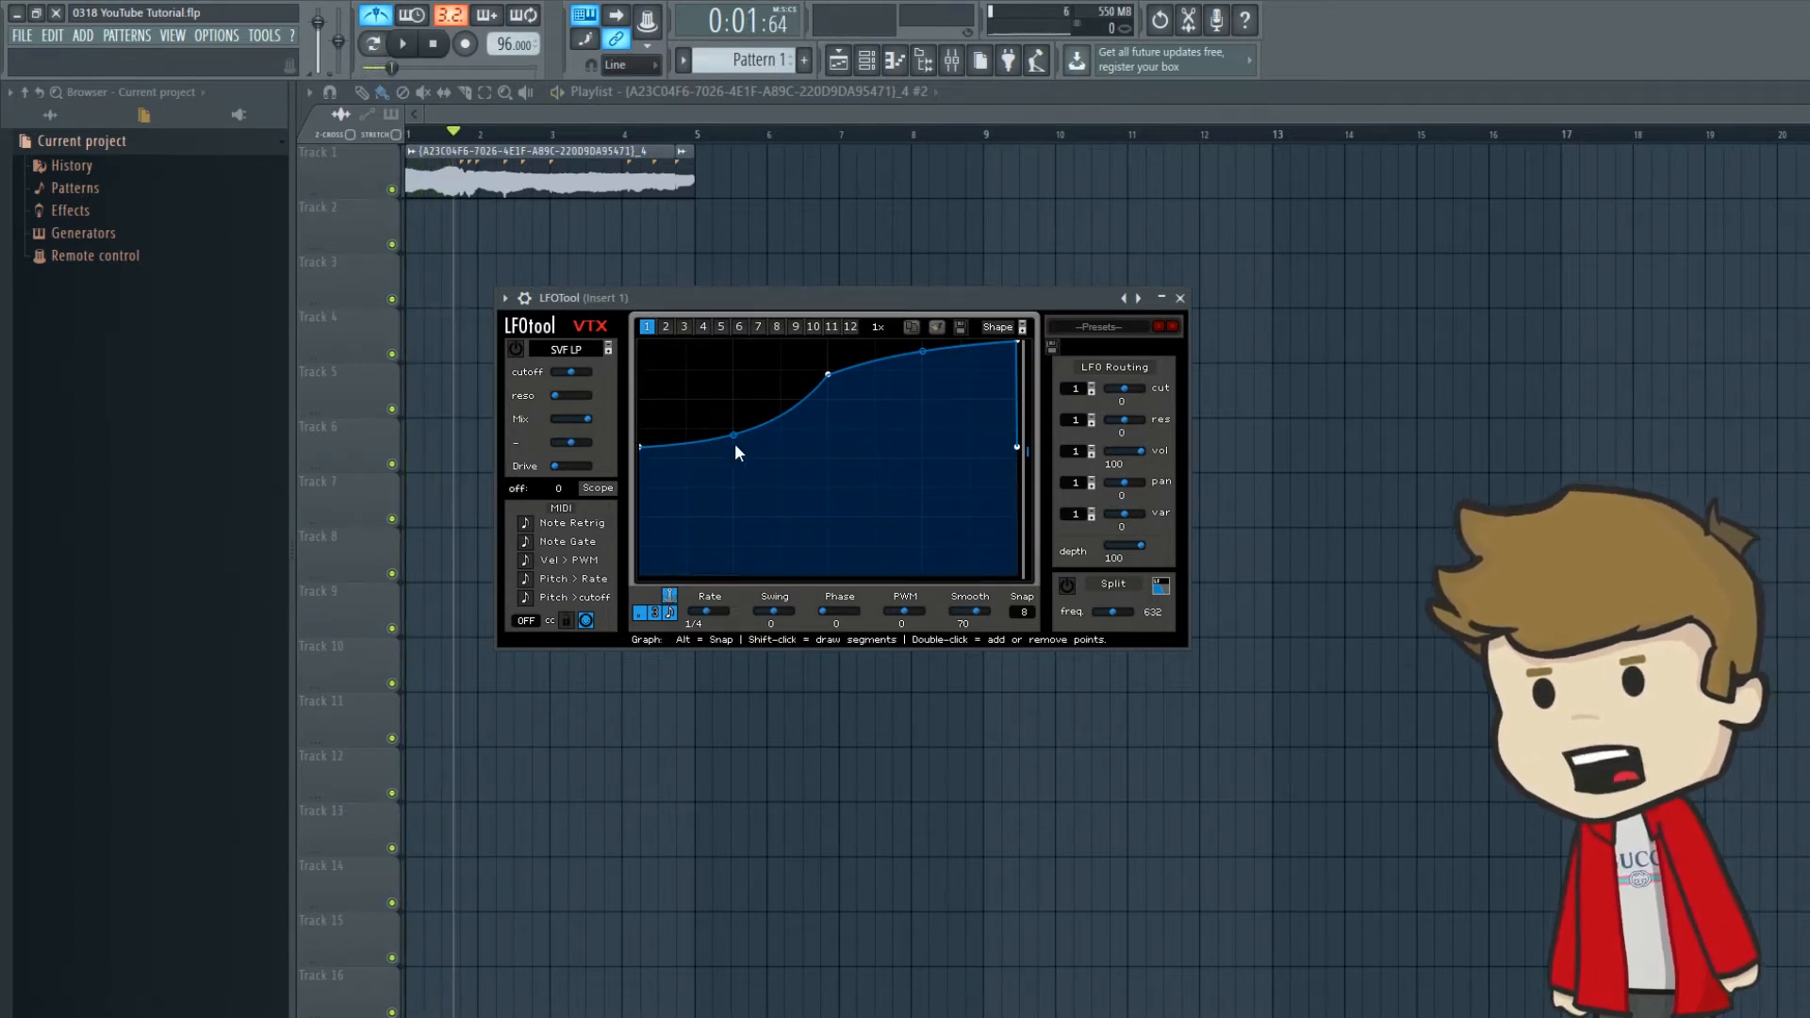
# Step: Audition the vocal through Guitar Rig 5 with the Oilcan Echo preset, and close the plugin
pyautogui.click(980, 60)
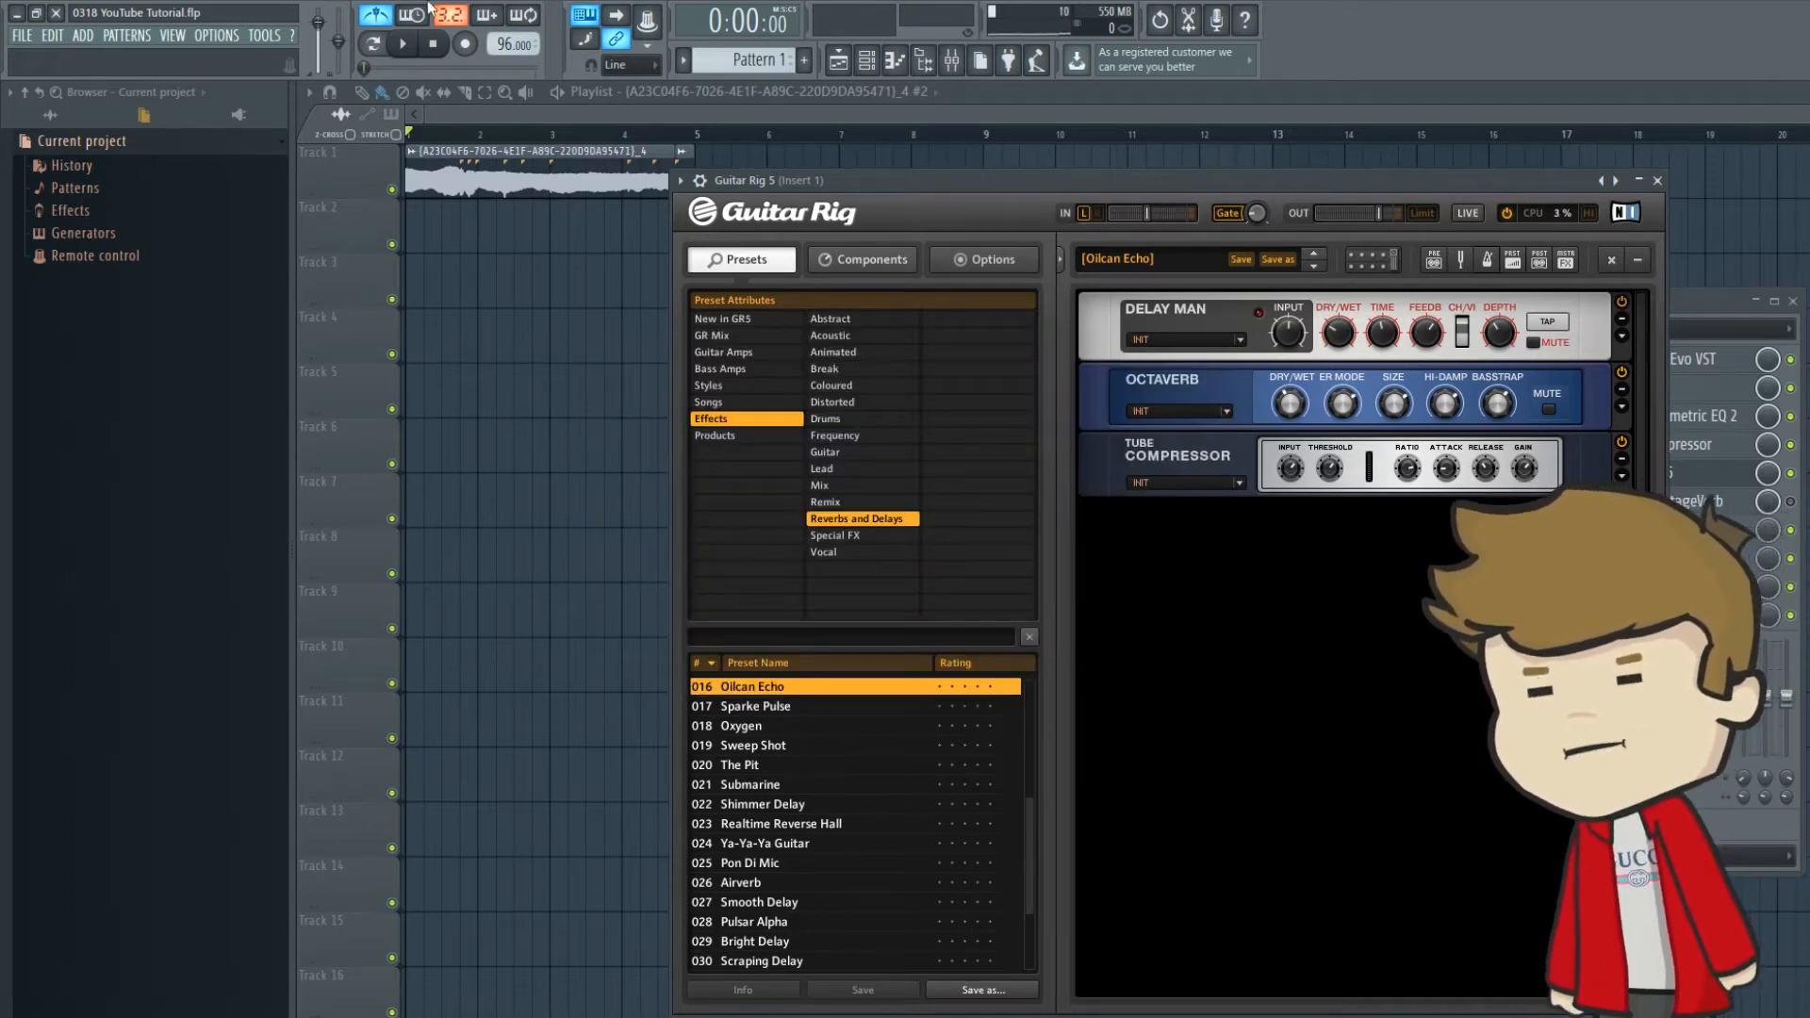
pyautogui.click(406, 47)
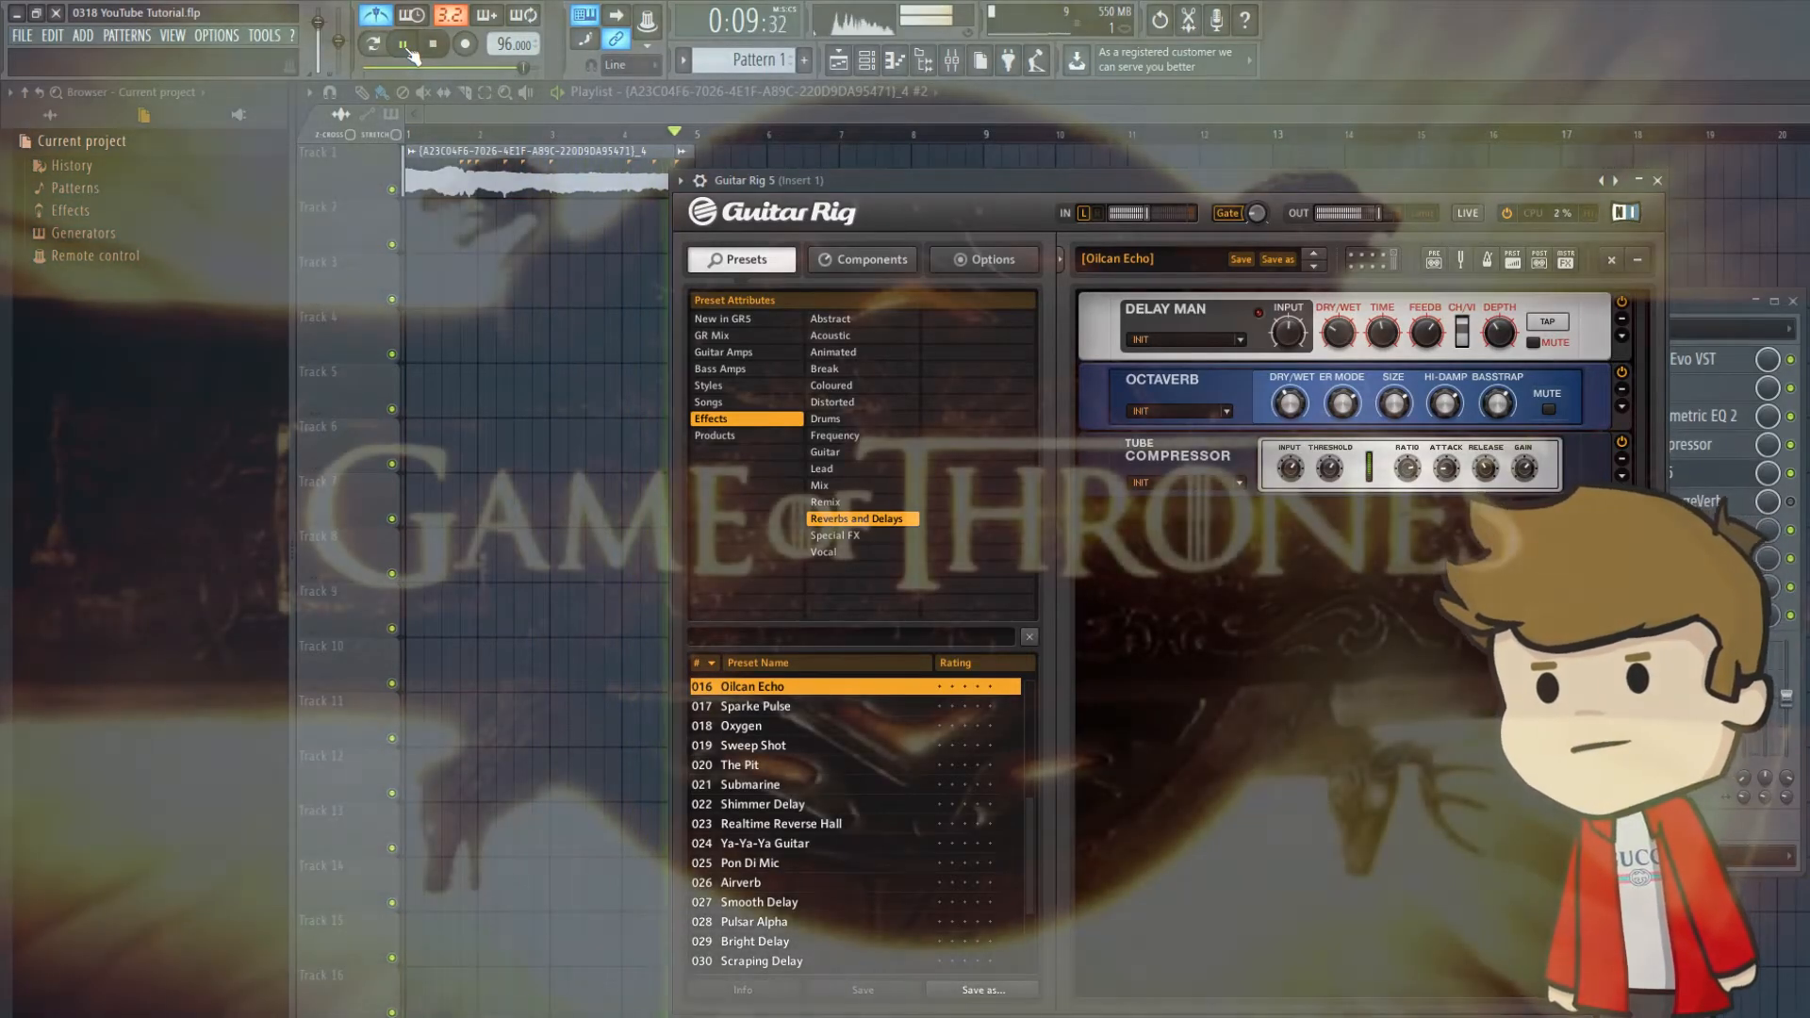
pyautogui.click(409, 49)
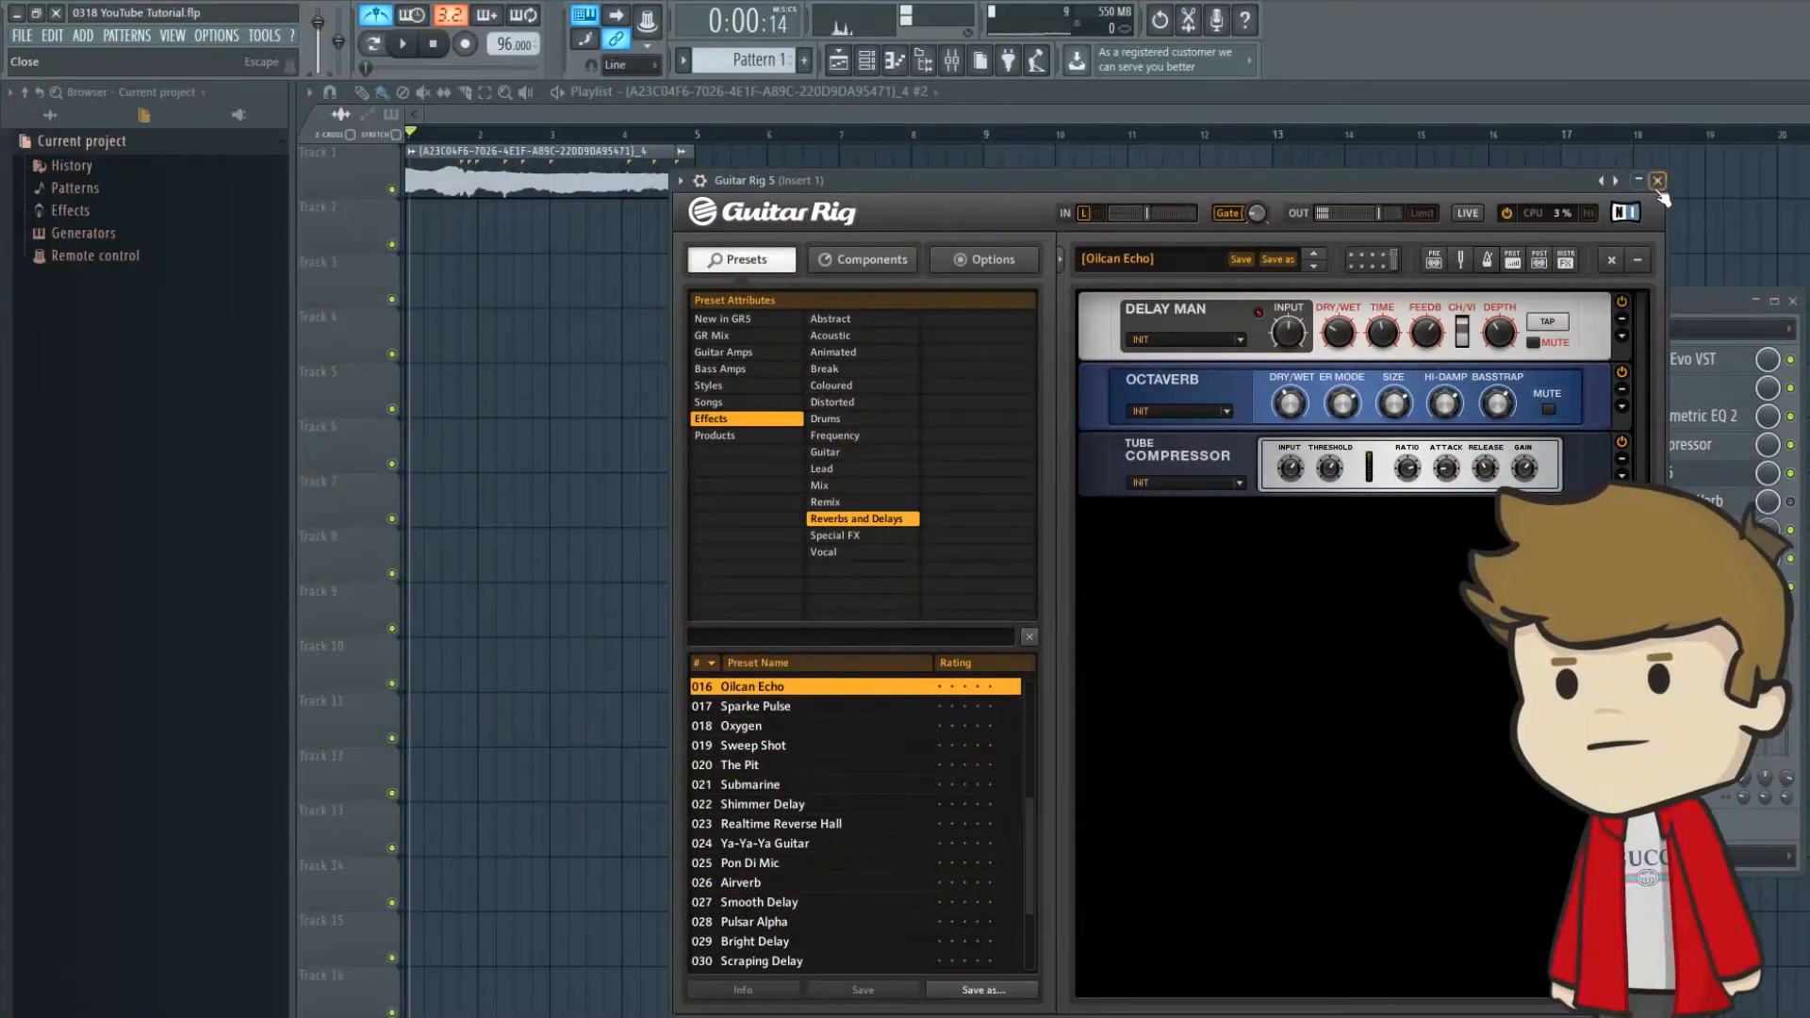
pyautogui.click(1657, 180)
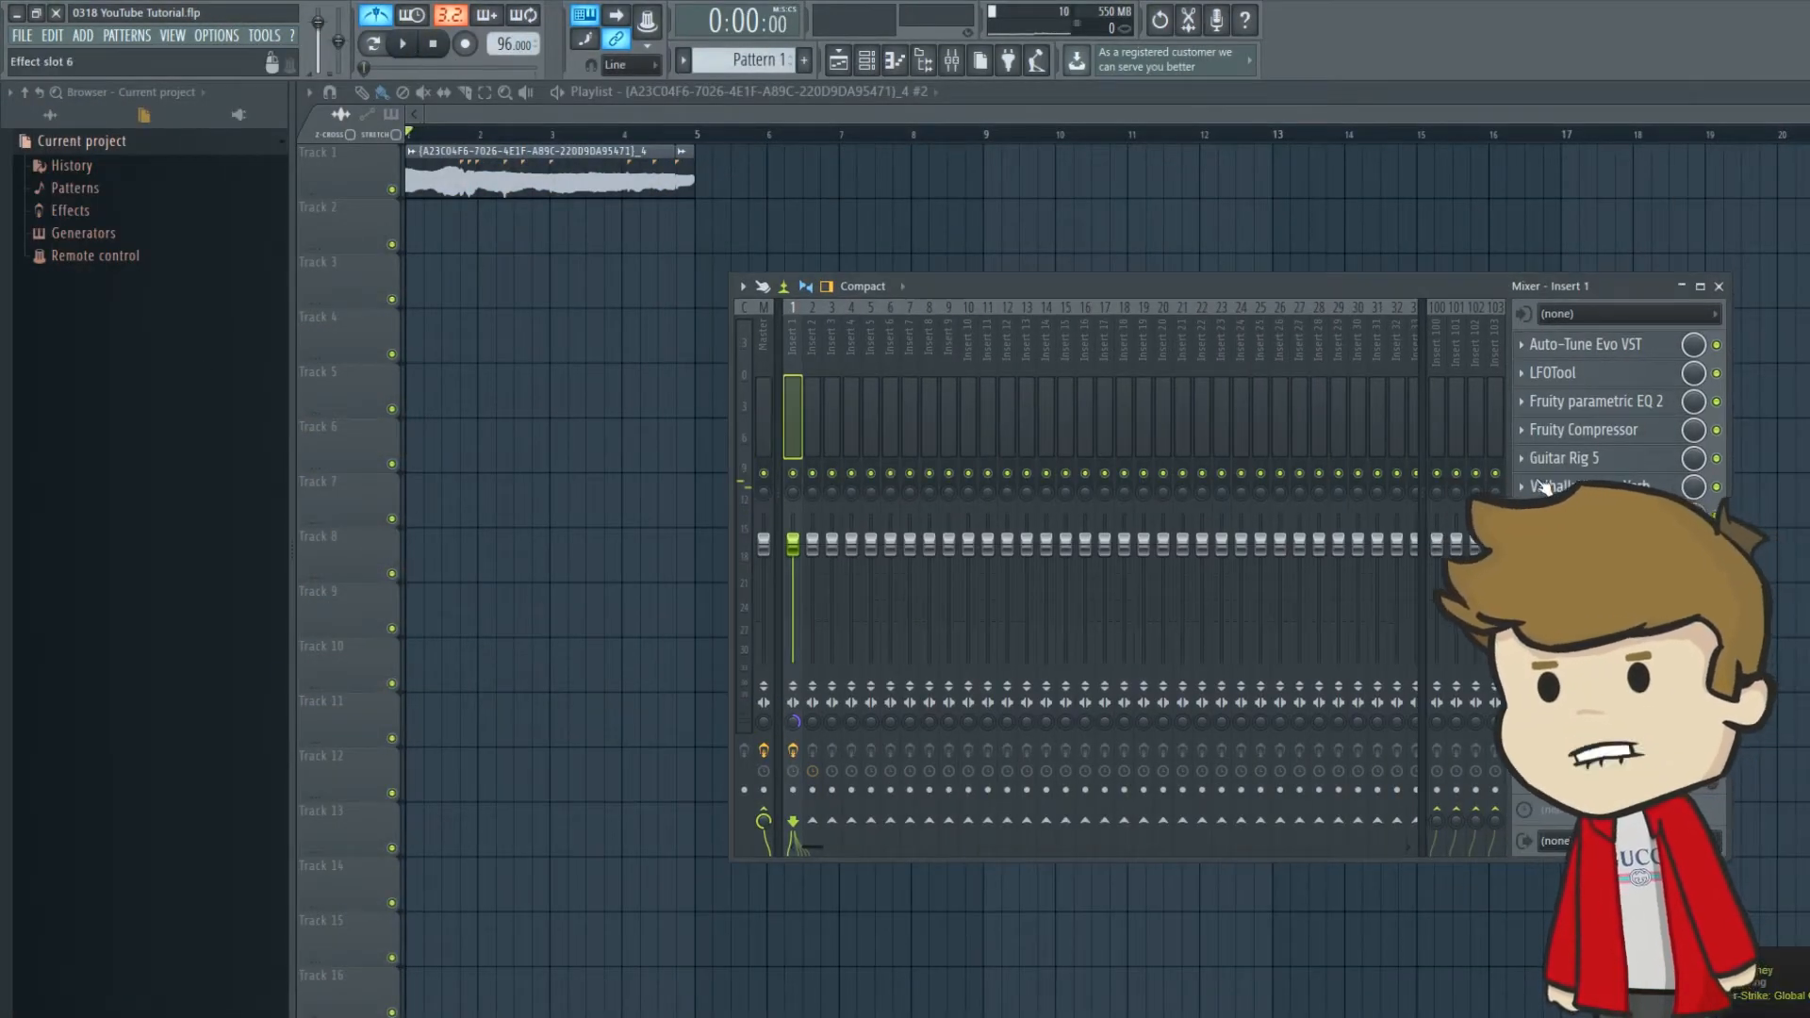
# Step: Open ValhallaVintageVerb on Insert 1, play the vocal with the Concert Hall reverb, and close the plugin
pyautogui.click(1546, 487)
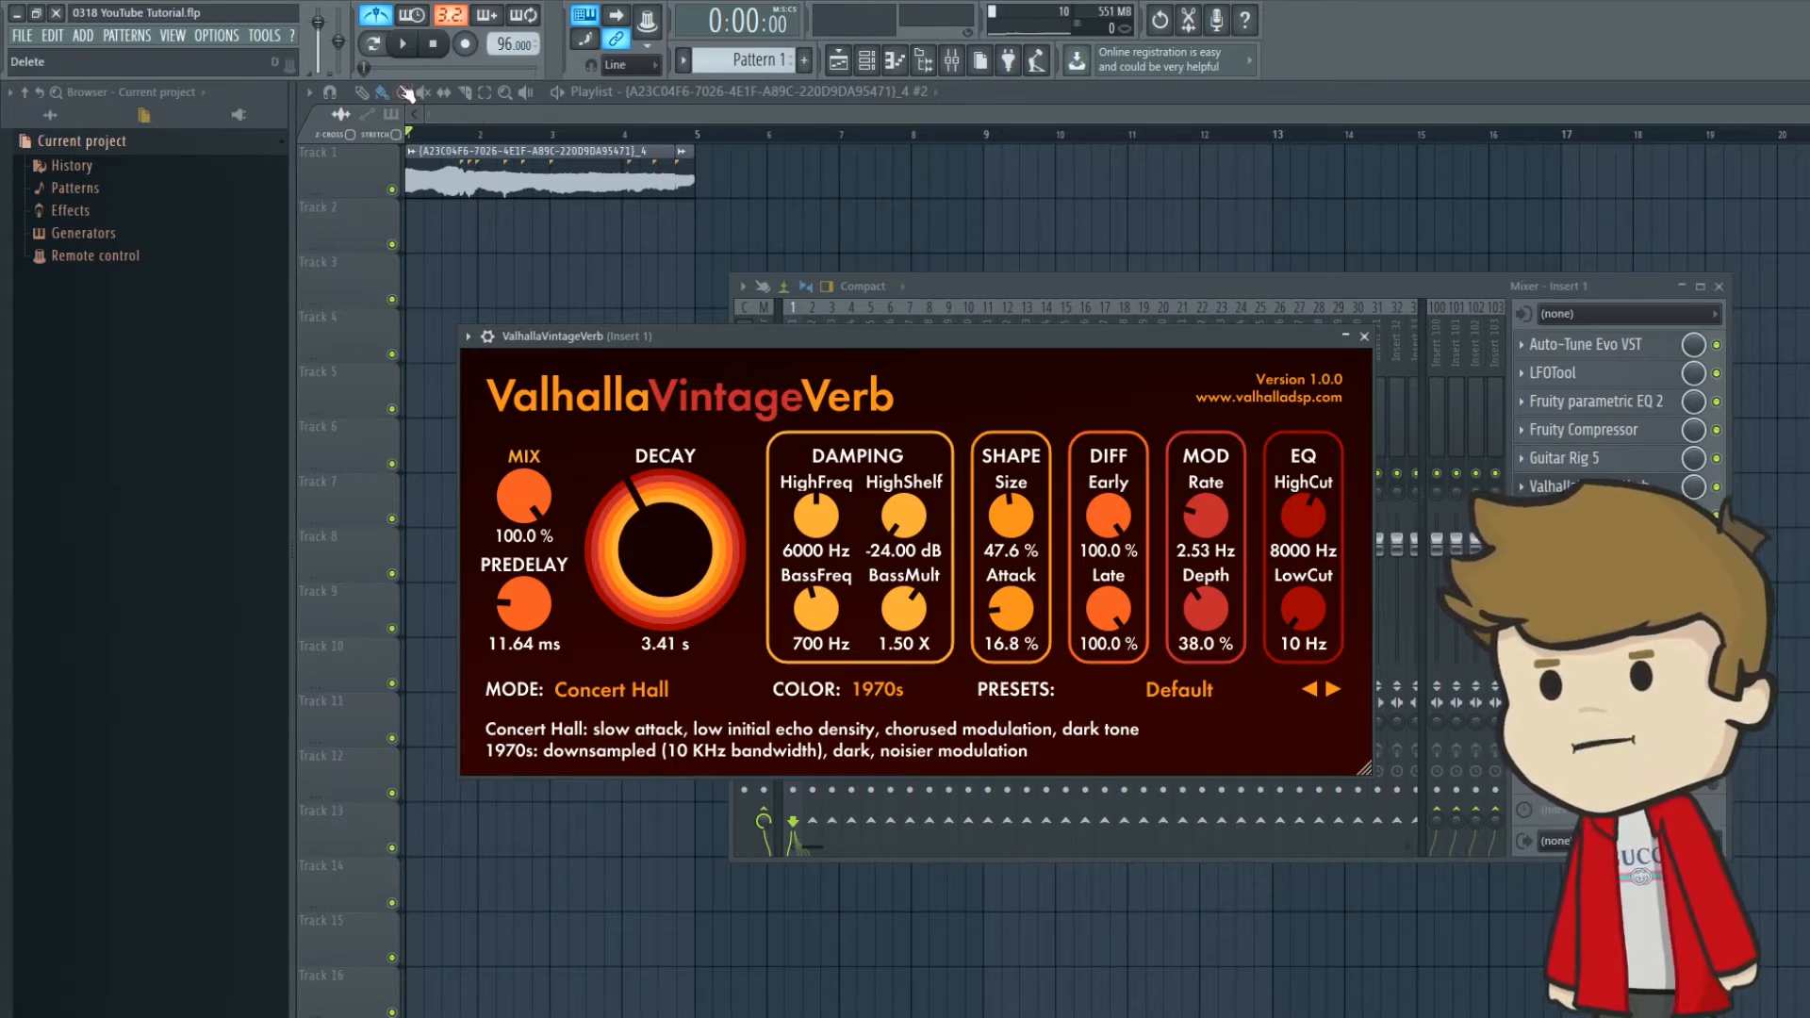
pyautogui.press('space')
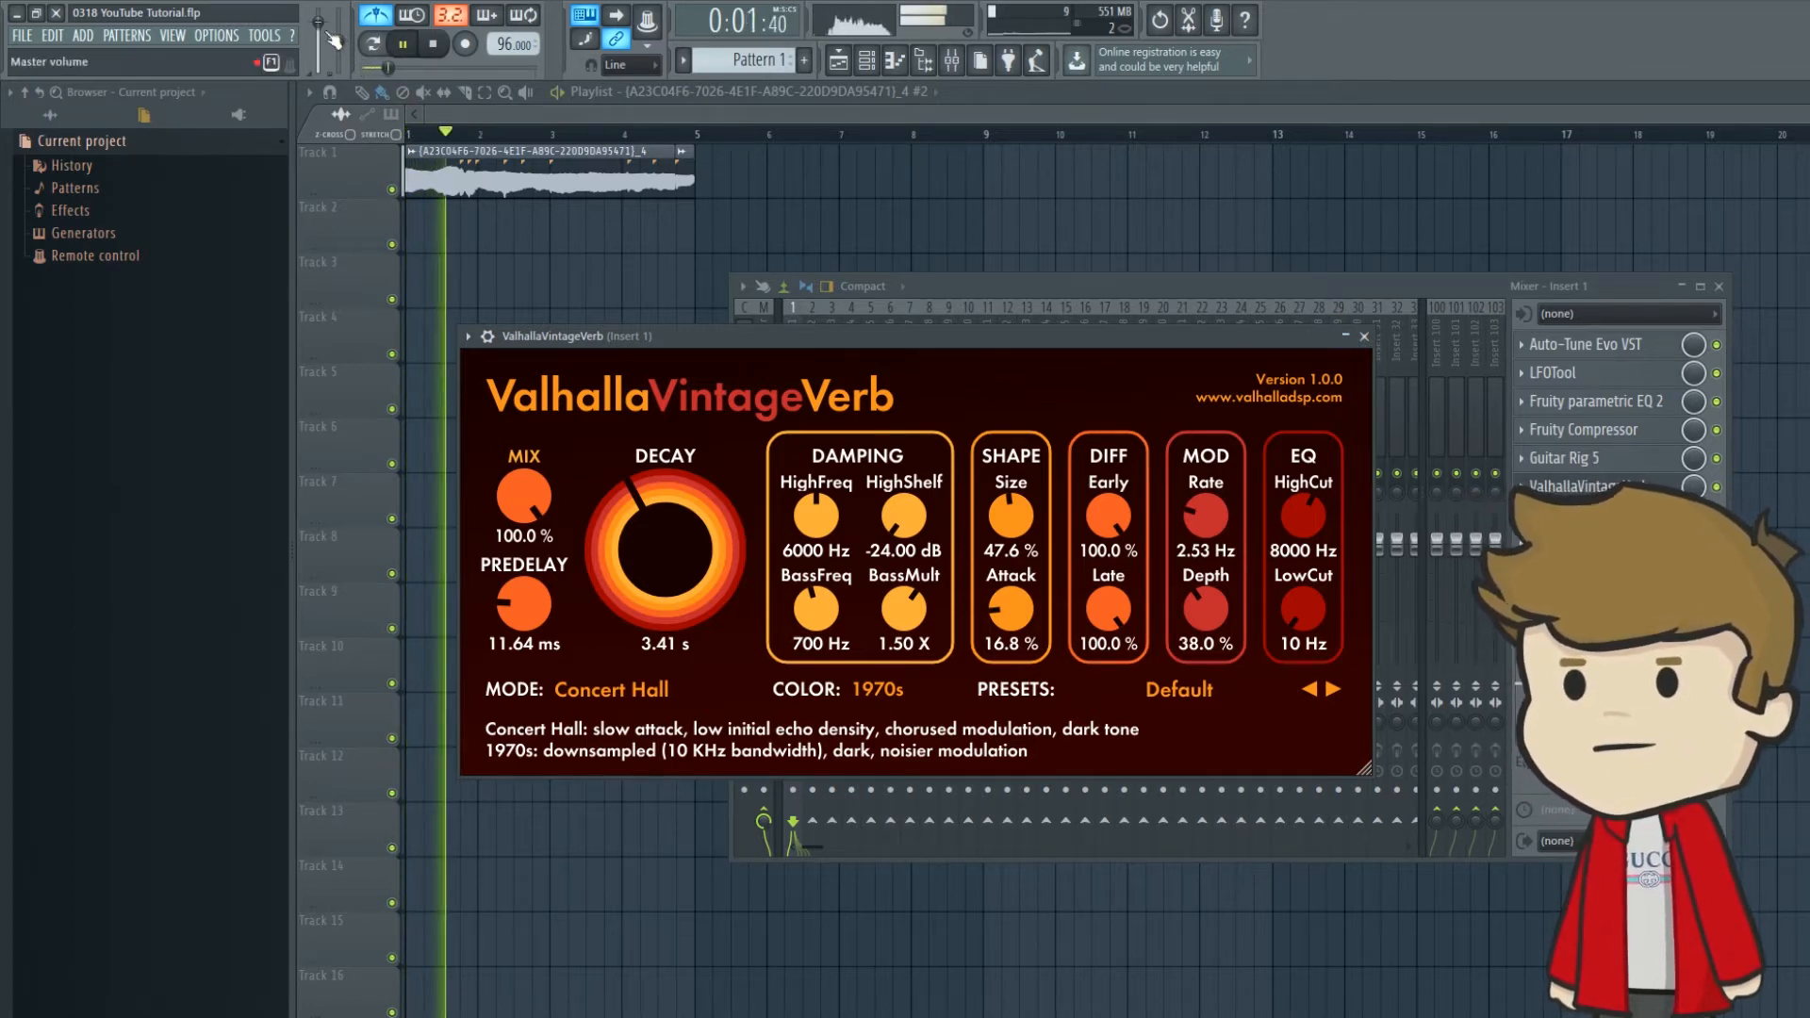
pyautogui.click(408, 44)
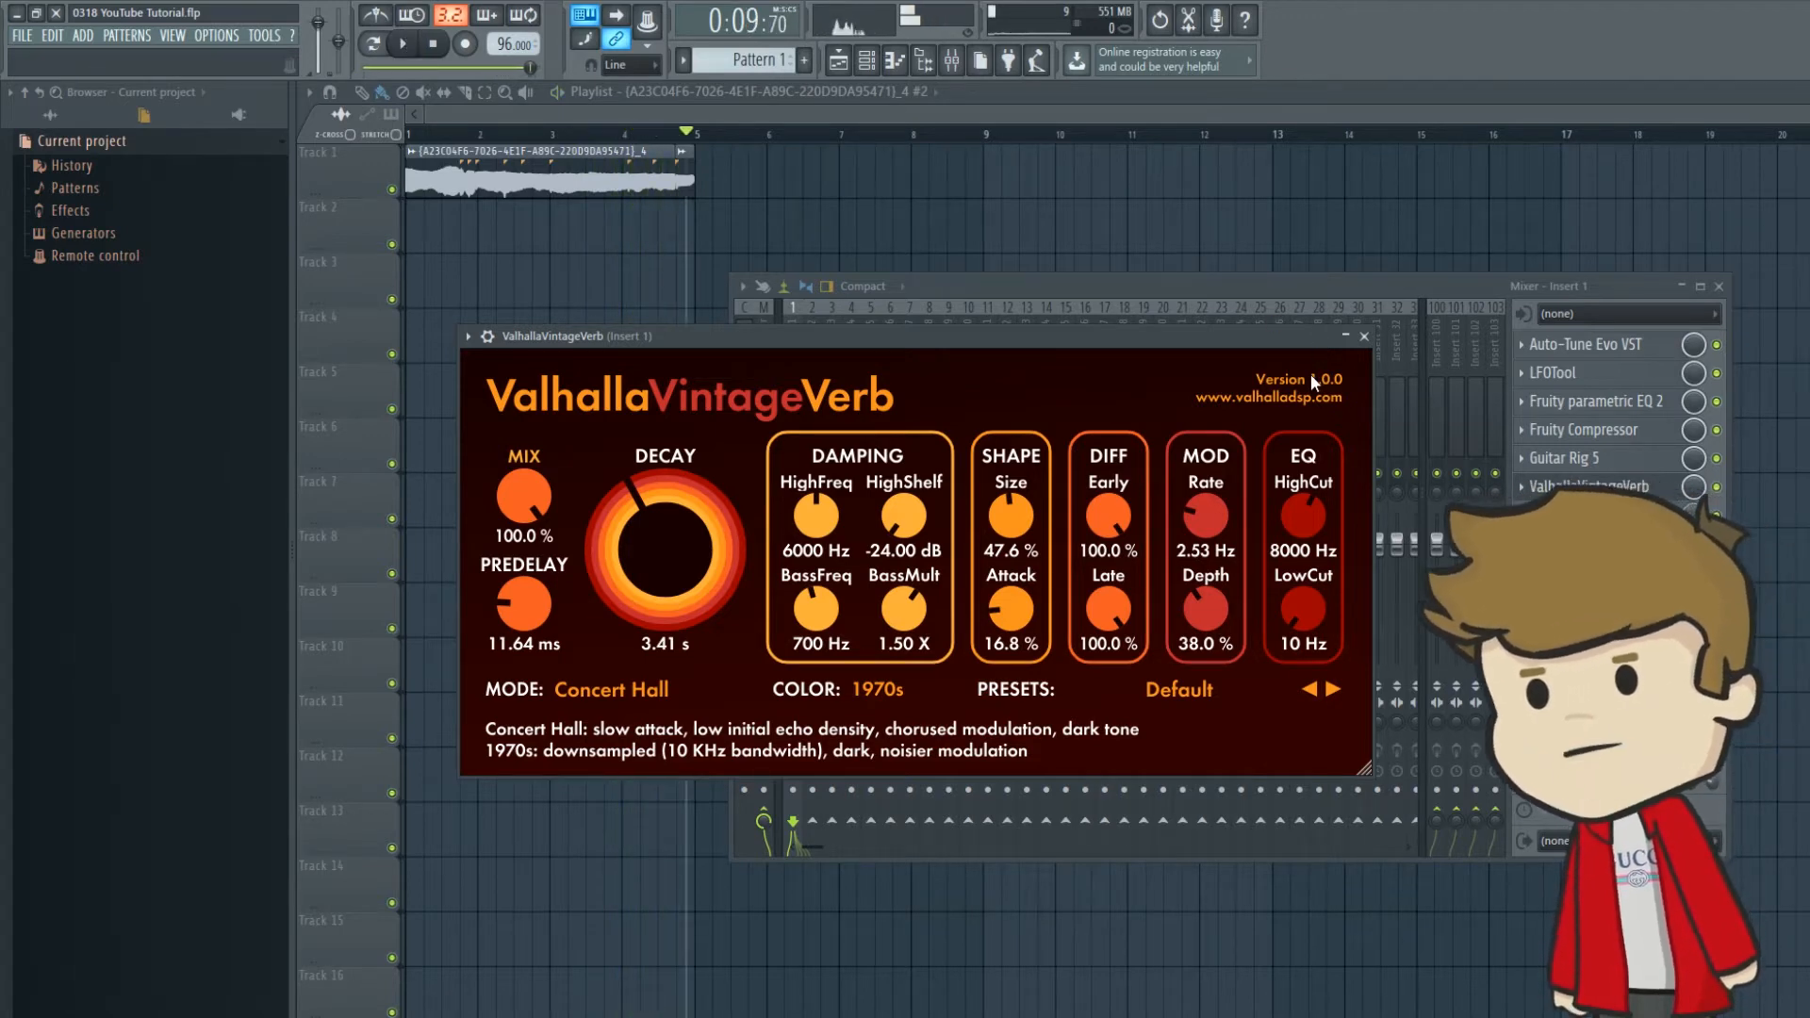
pyautogui.click(1363, 337)
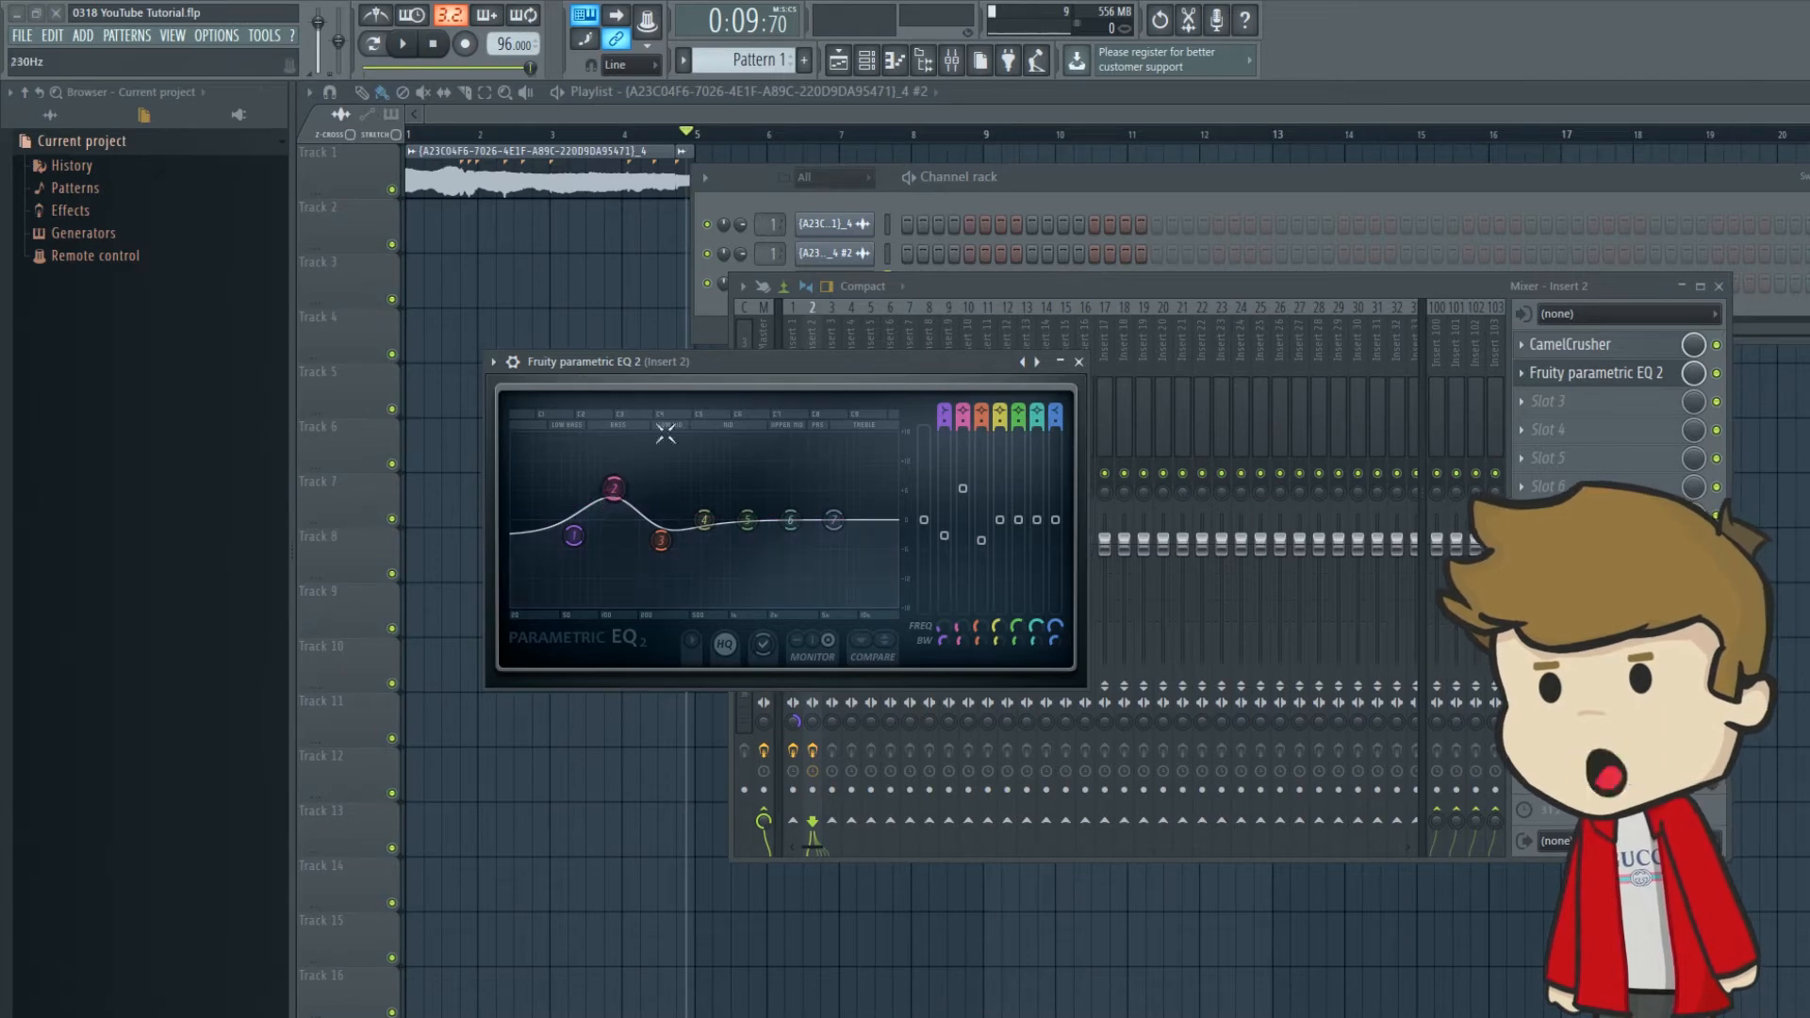
# Step: Close the Insert 2 equalizer and open the piano roll of the 808L30 D channel
pyautogui.click(1079, 362)
pyautogui.click(903, 197)
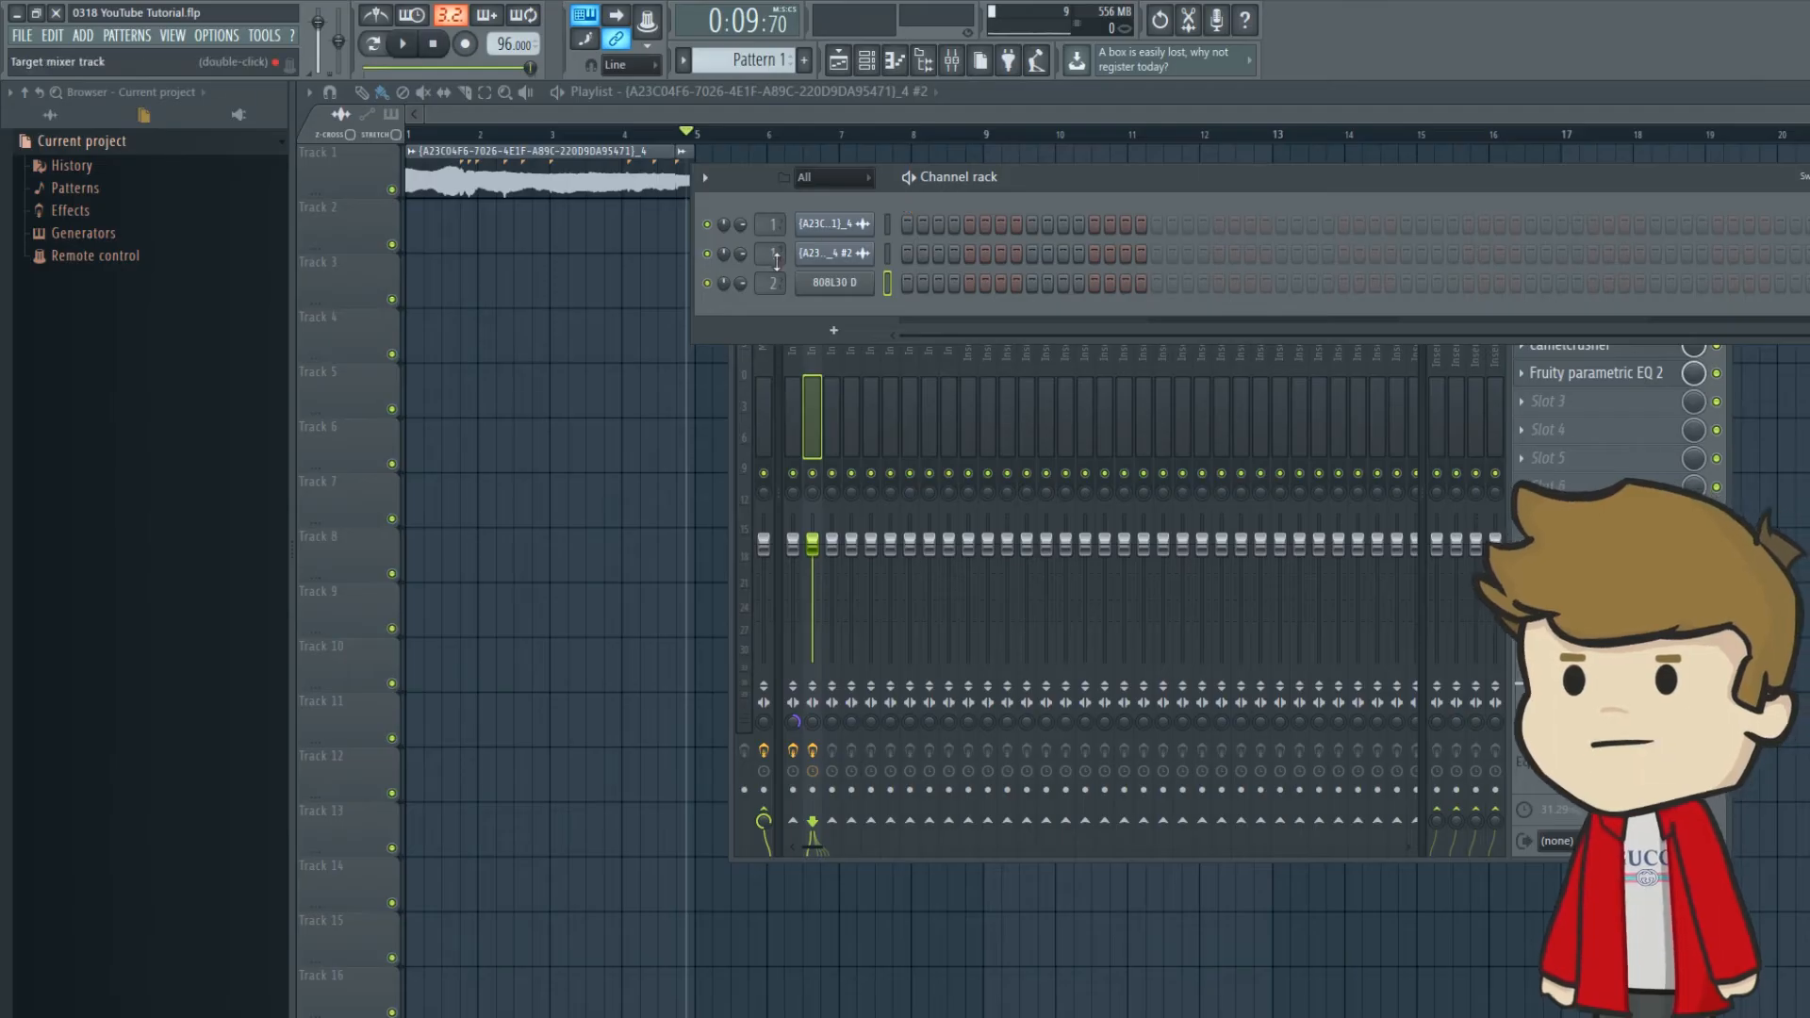
pyautogui.rightClick(850, 283)
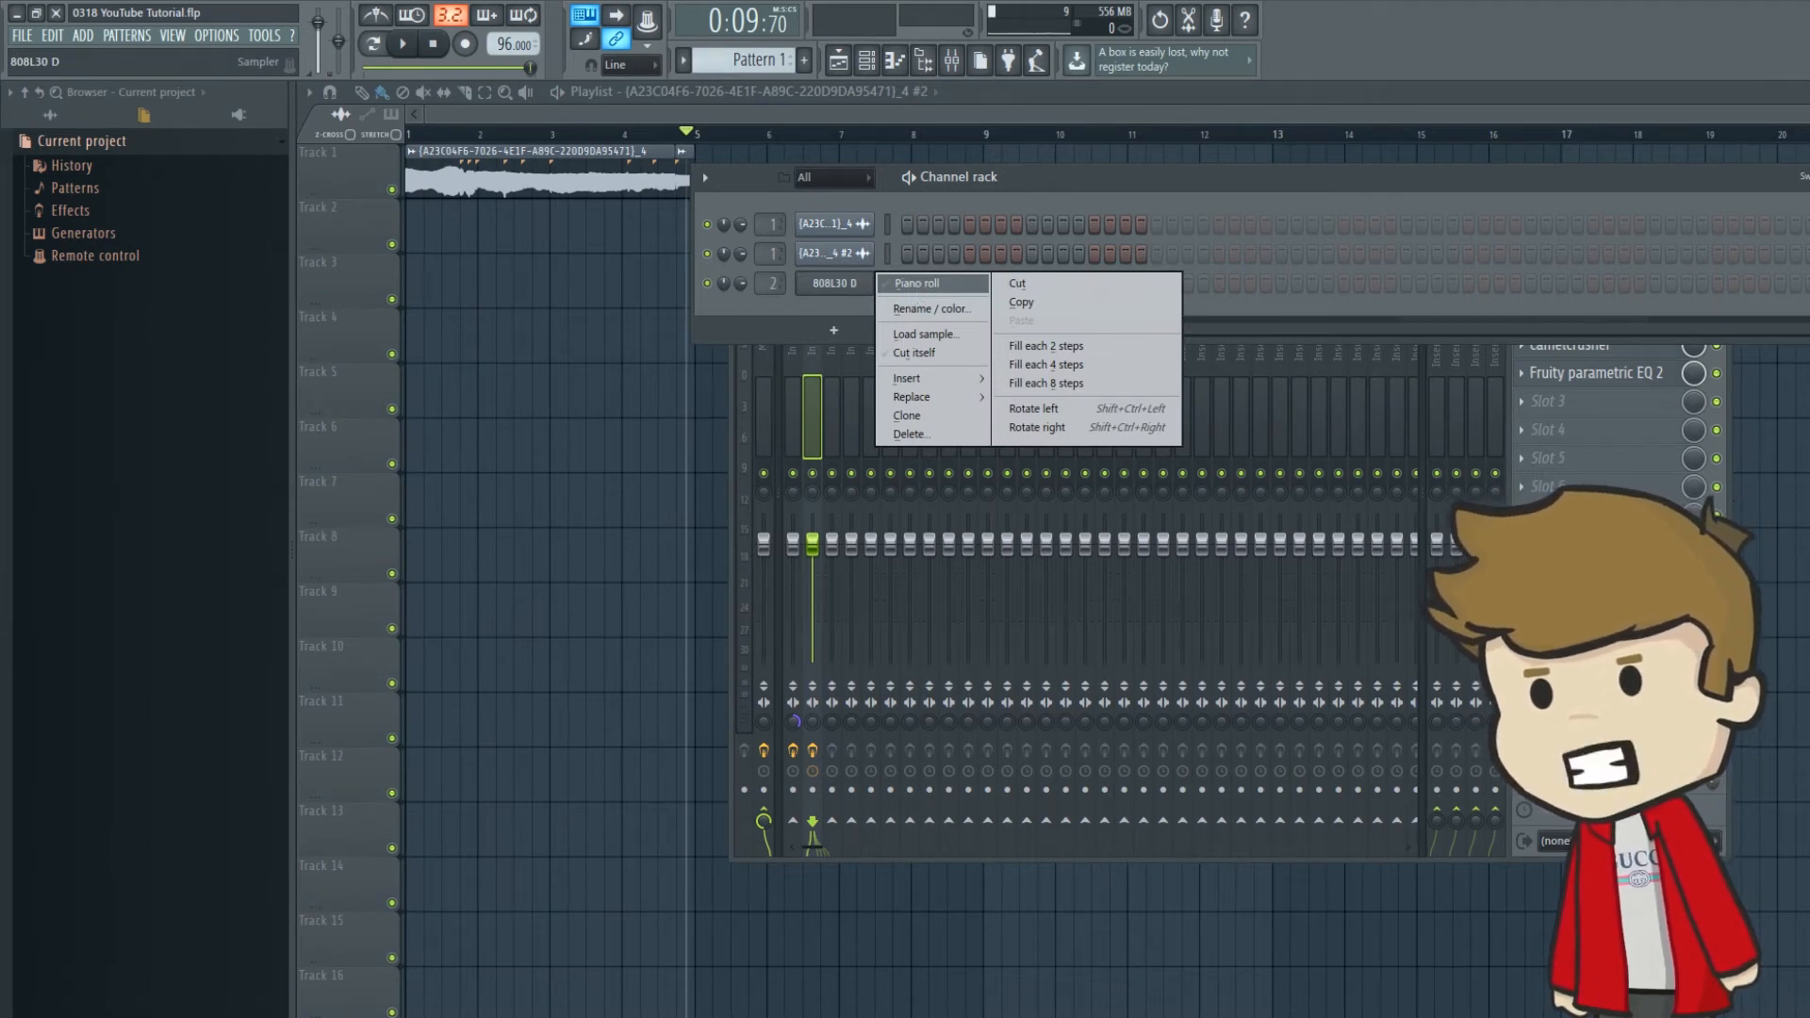
pyautogui.click(917, 283)
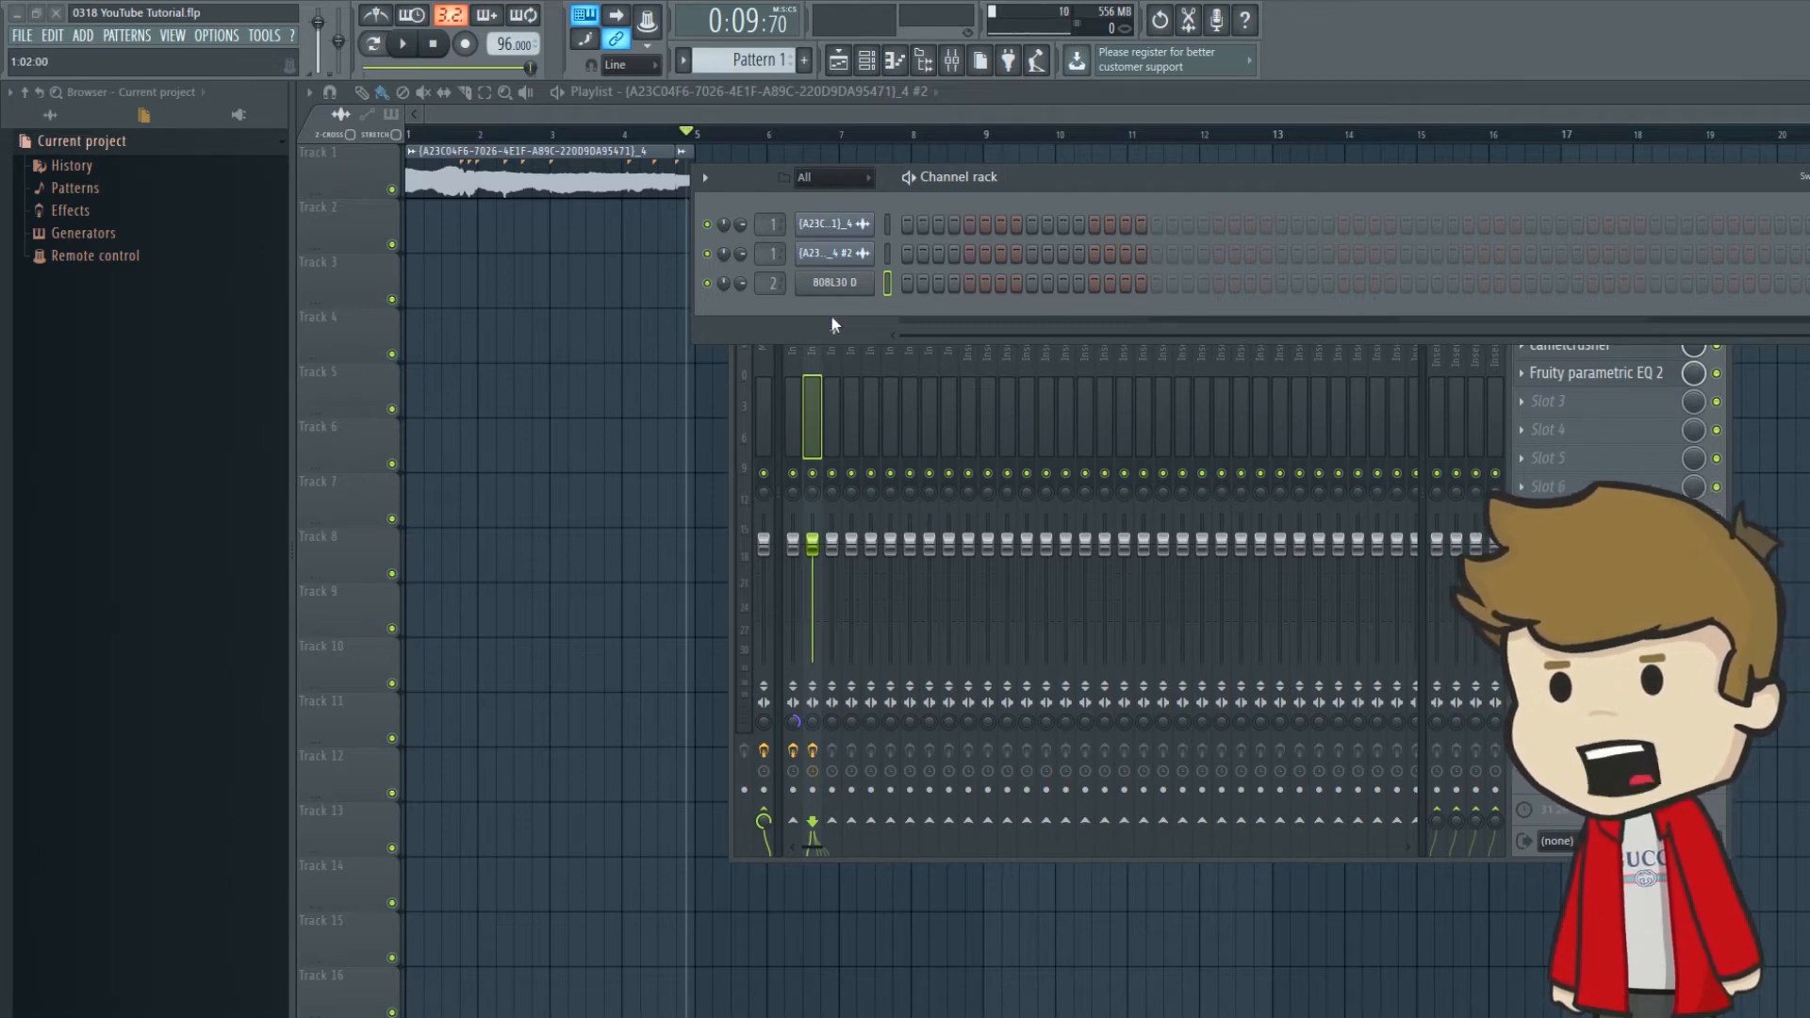
pyautogui.click(831, 325)
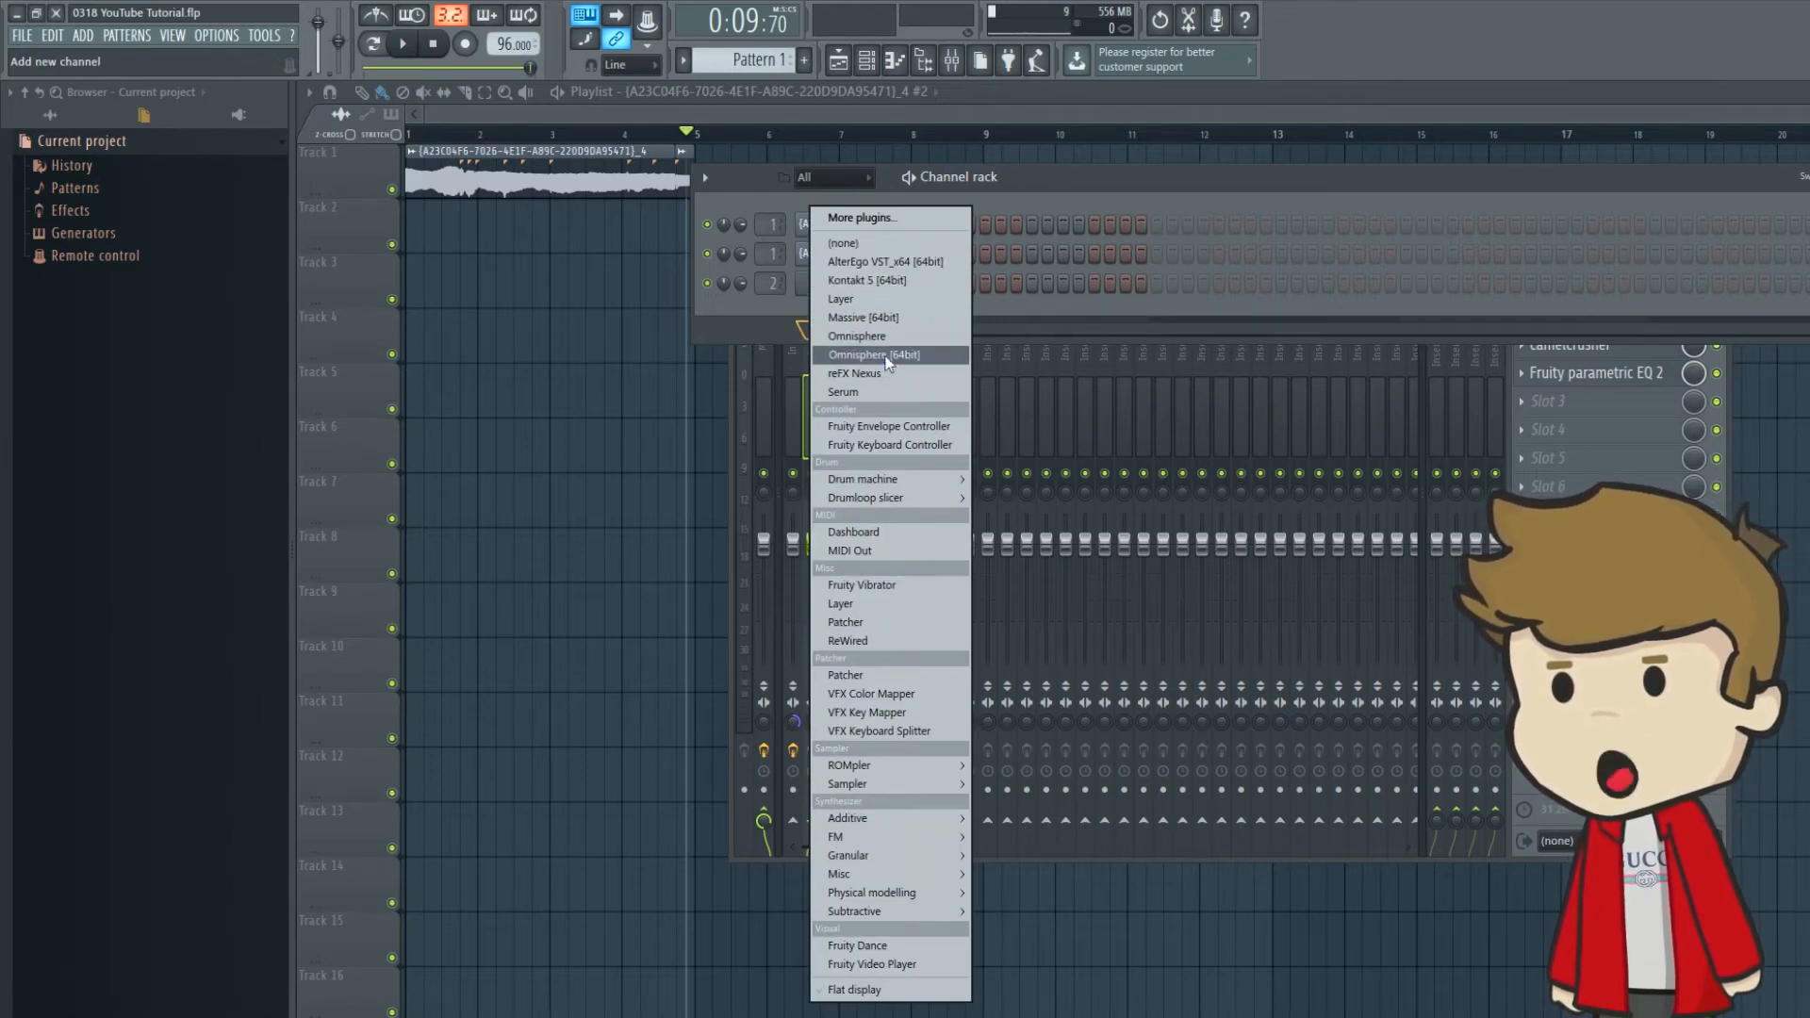
pyautogui.click(772, 309)
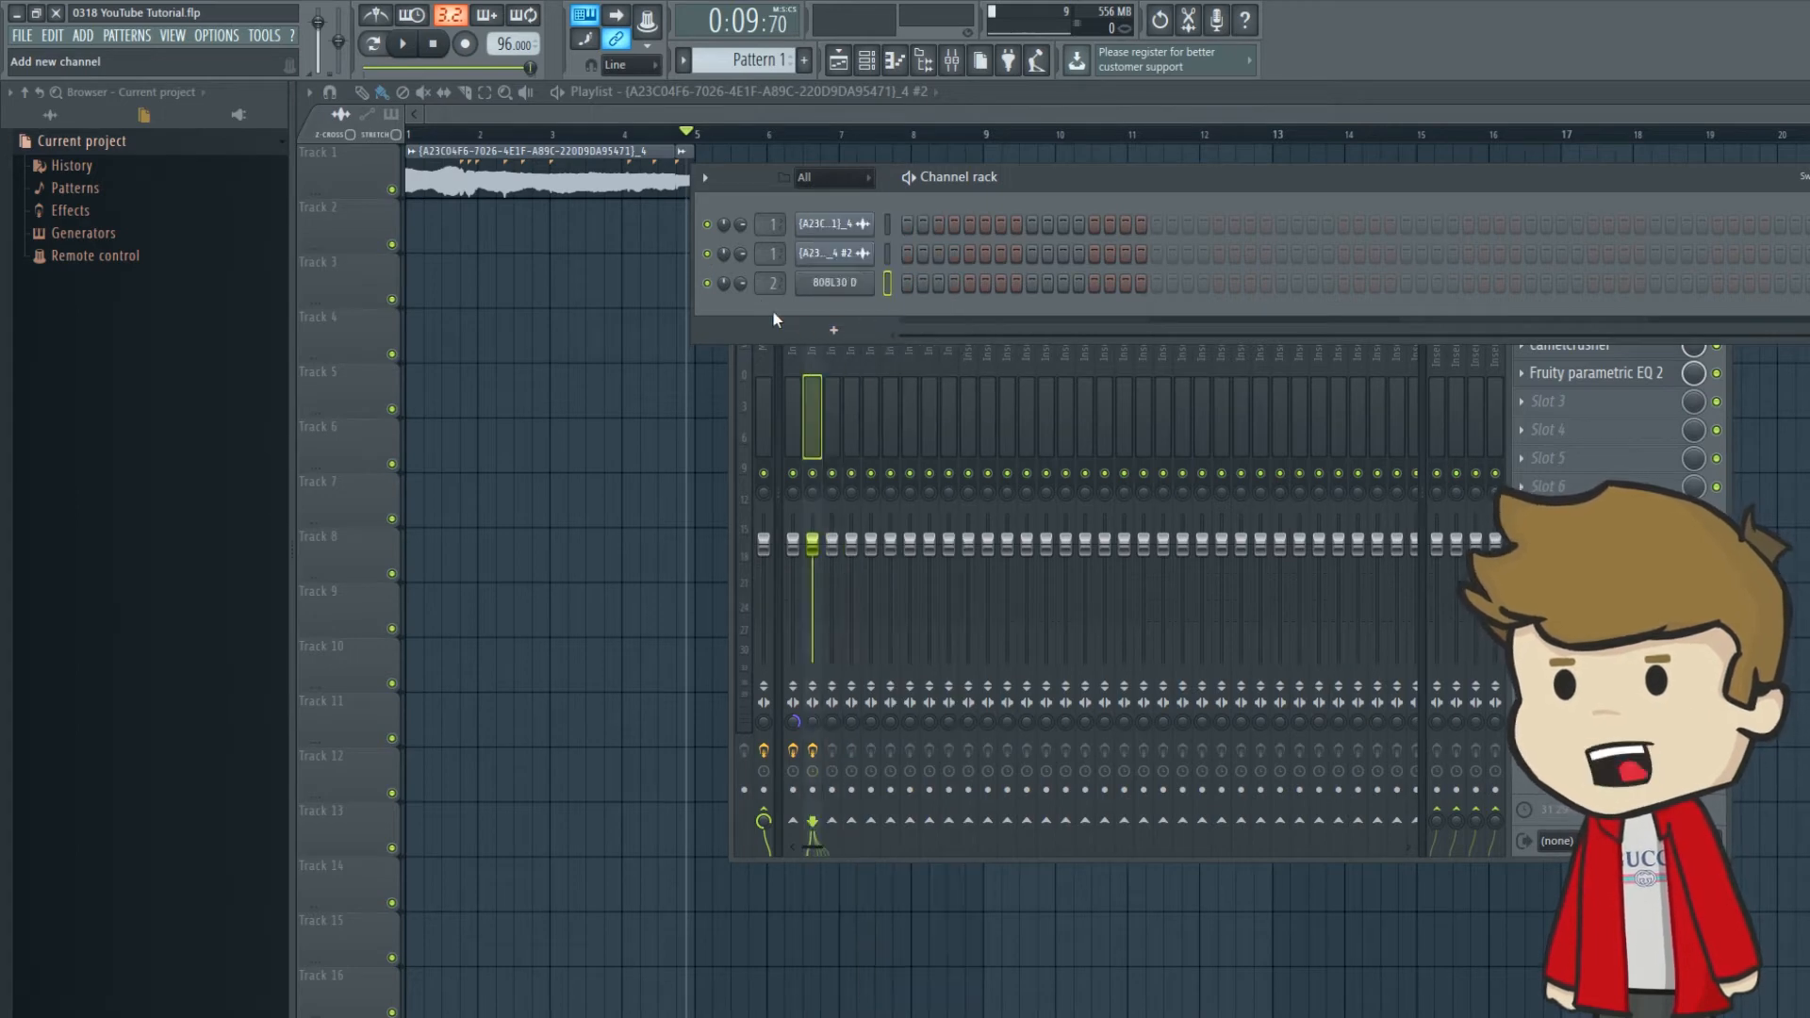
# Step: Draw one-bar notes G5, F5, D#5 and D5 across four bars in the FL Keys piano roll
pyautogui.press('F7')
pyautogui.click(360, 315)
pyautogui.moveTo(377, 318); pyautogui.dragTo(648, 317)
pyautogui.click(707, 348)
pyautogui.click(1026, 382)
pyautogui.click(1314, 400)
# Step: Copy the melody notes two octaves lower as a G3, F3, D#3, D3 bass line and play the pattern
pyautogui.hotkey('ctrl', 'a')
pyautogui.moveTo(437, 313); pyautogui.dragTo(437, 735)
pyautogui.hotkey('ctrl', 'd')
pyautogui.press('space')
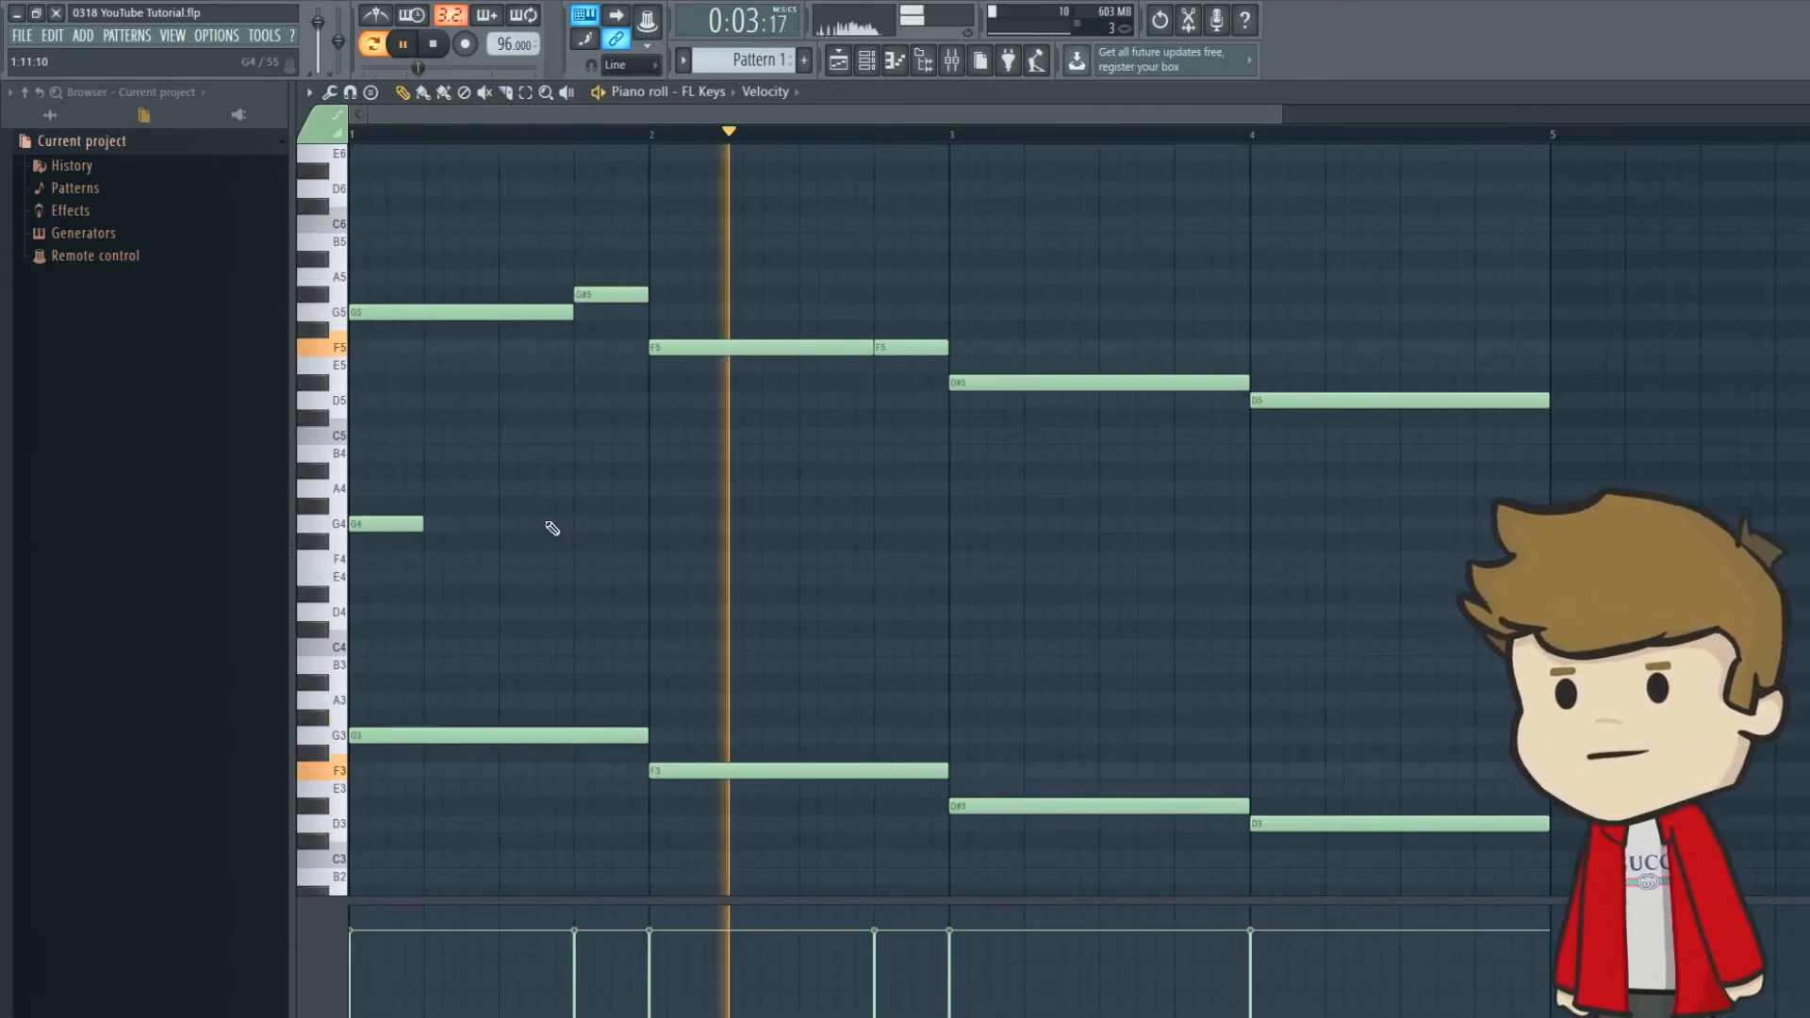
# Step: Complete a one-beat G4, F4, D#4, D4 phrase in bar 1 and repeat it through bars 2 to 4
pyautogui.click(461, 559)
pyautogui.click(536, 594)
pyautogui.click(611, 612)
pyautogui.moveTo(808, 687); pyautogui.dragTo(358, 505)
pyautogui.hotkey('ctrl', 'b')
pyautogui.hotkey('ctrl', 'b')
pyautogui.hotkey('ctrl', 'b')
pyautogui.hotkey('ctrl', 'd')
# Step: Raise the middle phrase's third note to G#4 in bar 3 and to C5 in bar 4, and stop playback
pyautogui.moveTo(1131, 595); pyautogui.dragTo(1131, 506)
pyautogui.moveTo(1416, 595); pyautogui.dragTo(1414, 436)
pyautogui.scroll(-2, 1411, 534)
pyautogui.scroll(-1, 1411, 535)
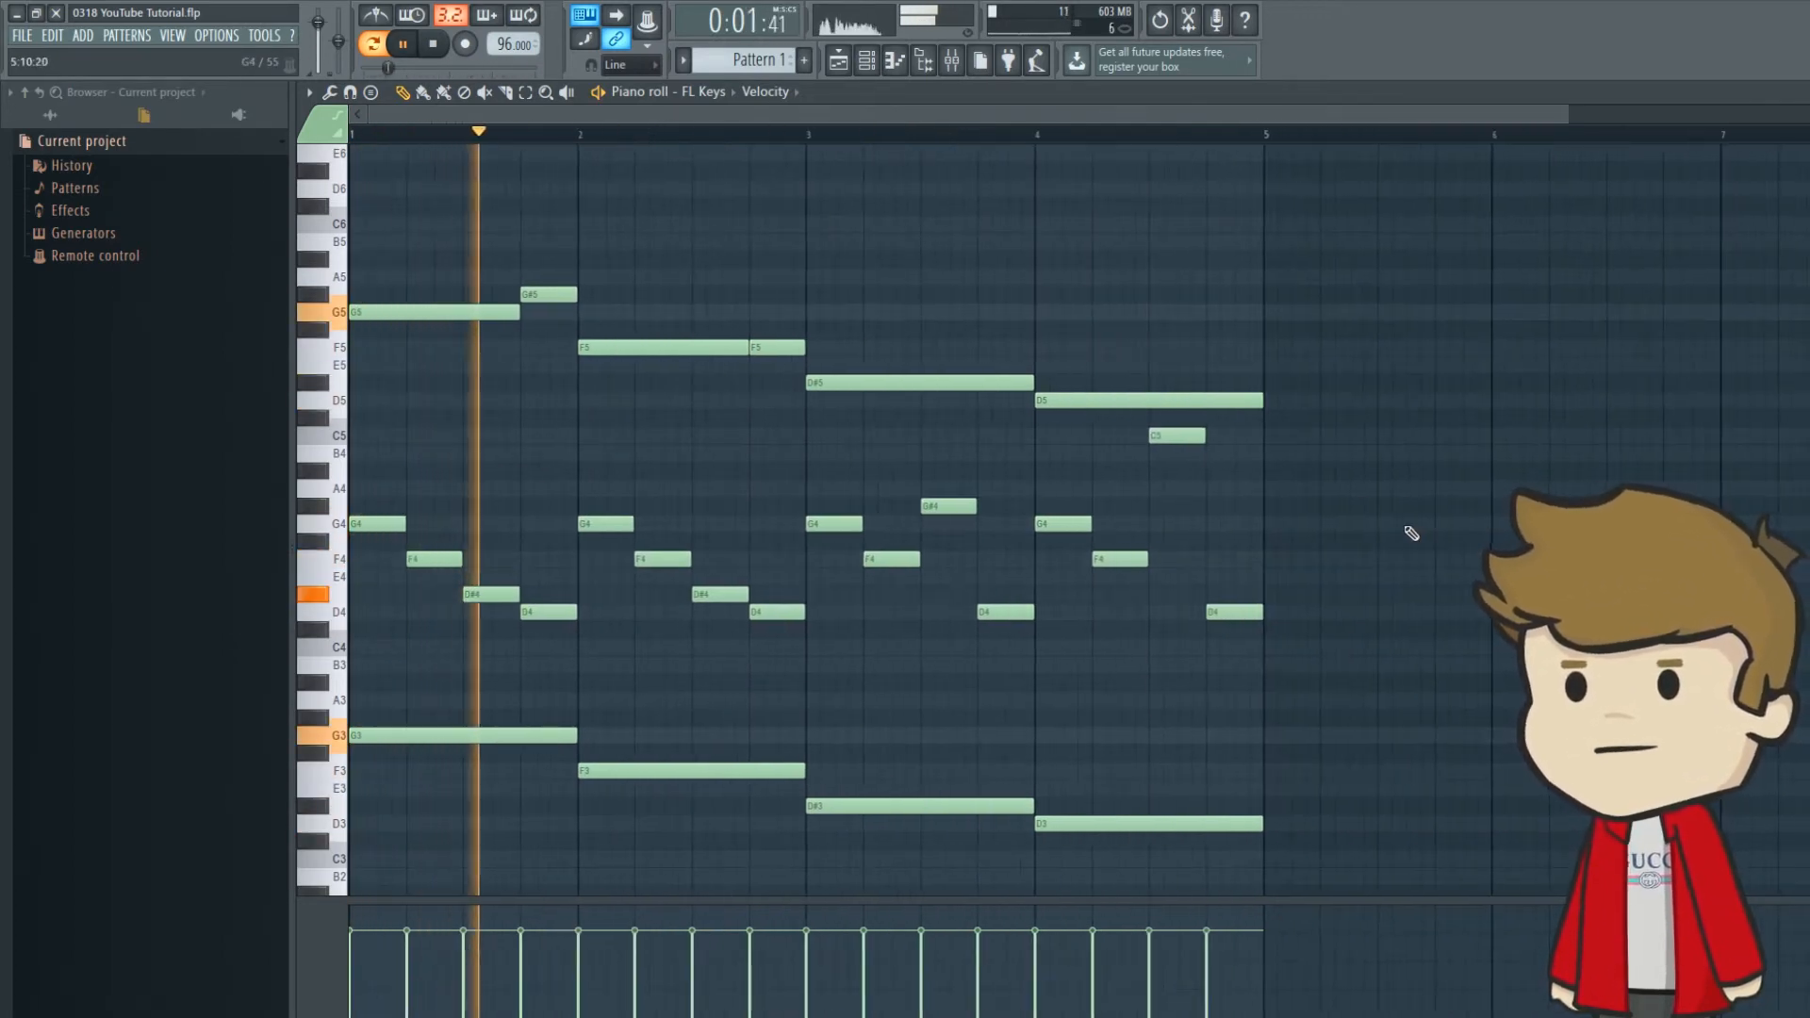
pyautogui.press('space')
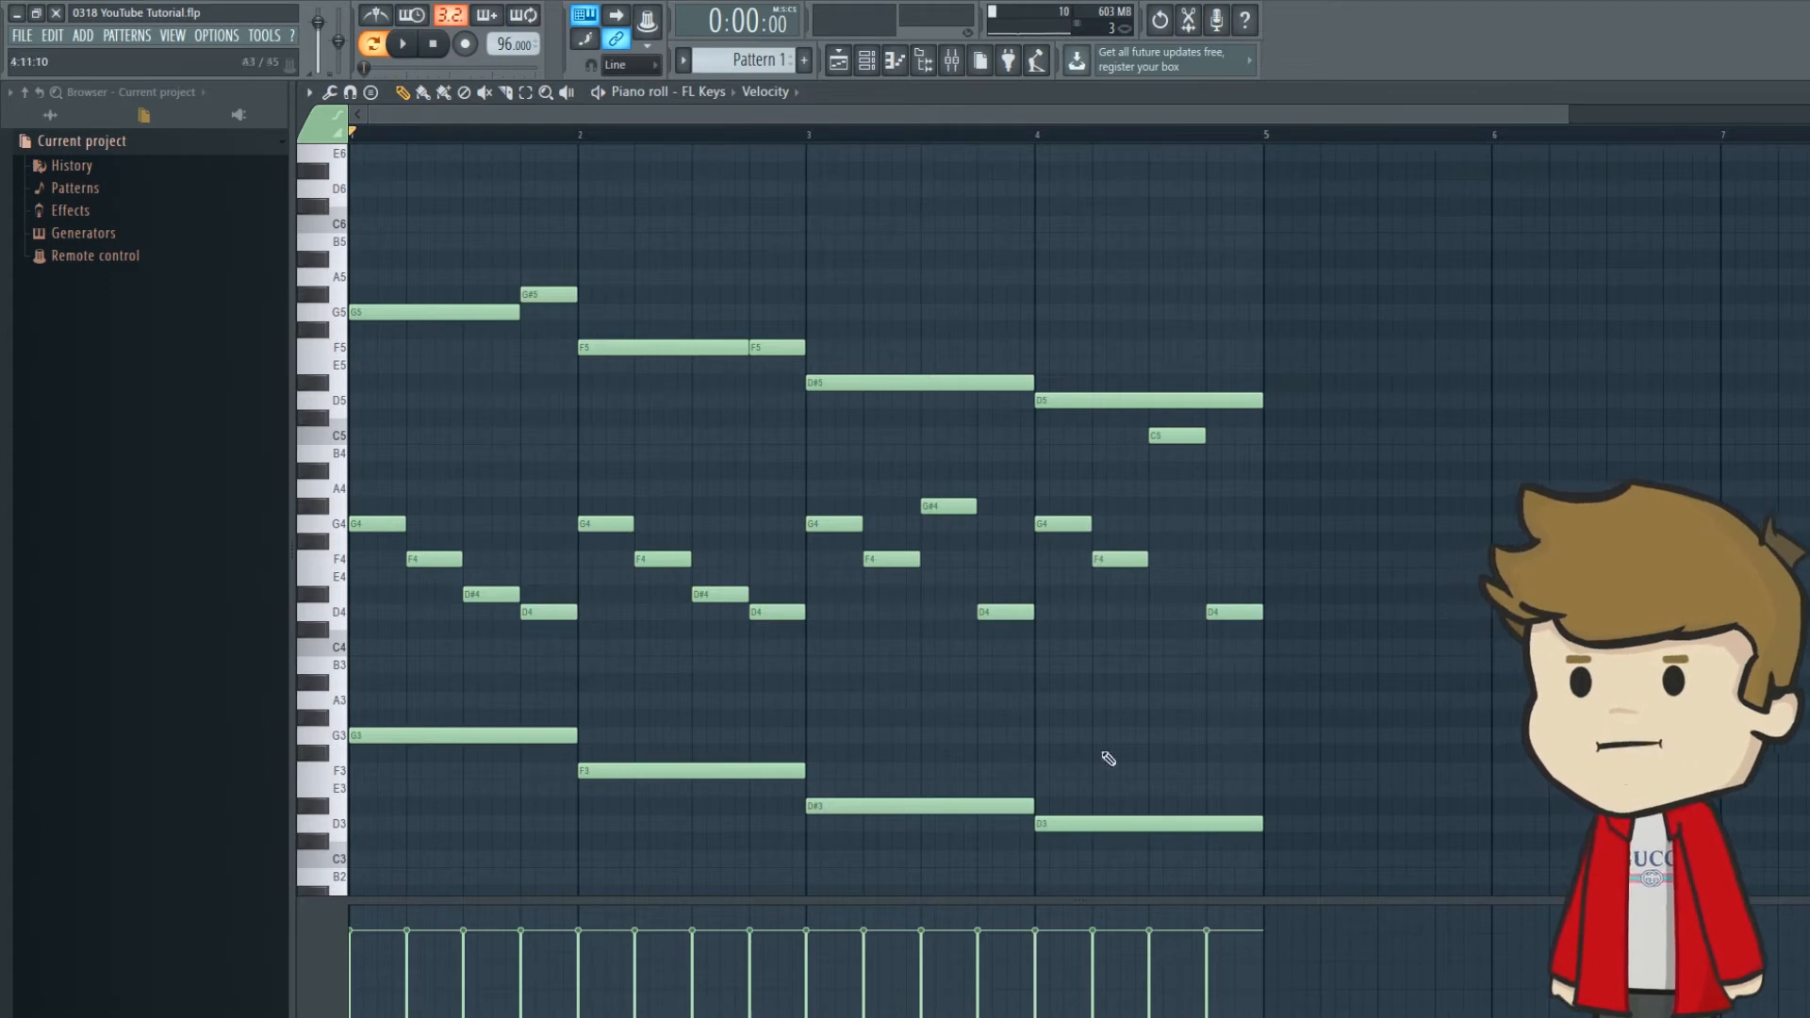
# Step: Play through the four-bar FL Keys melody to hear how its parts fit together
pyautogui.click(411, 52)
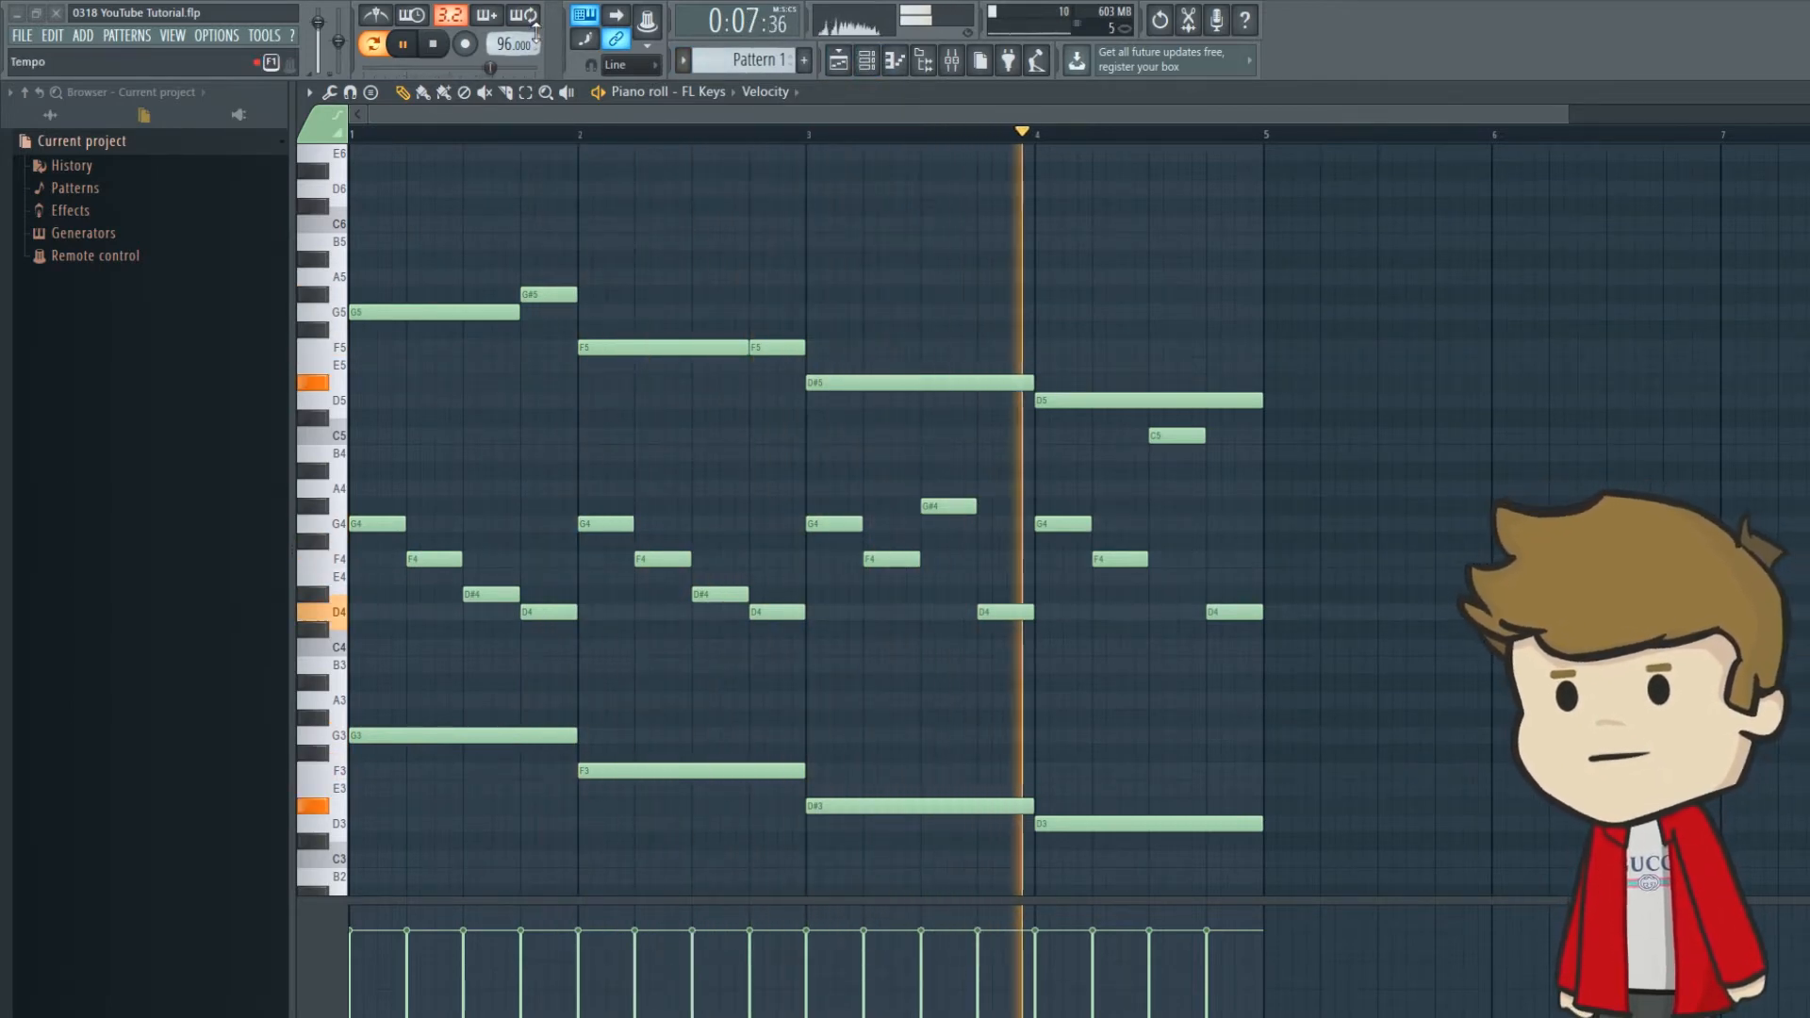
pyautogui.click(412, 45)
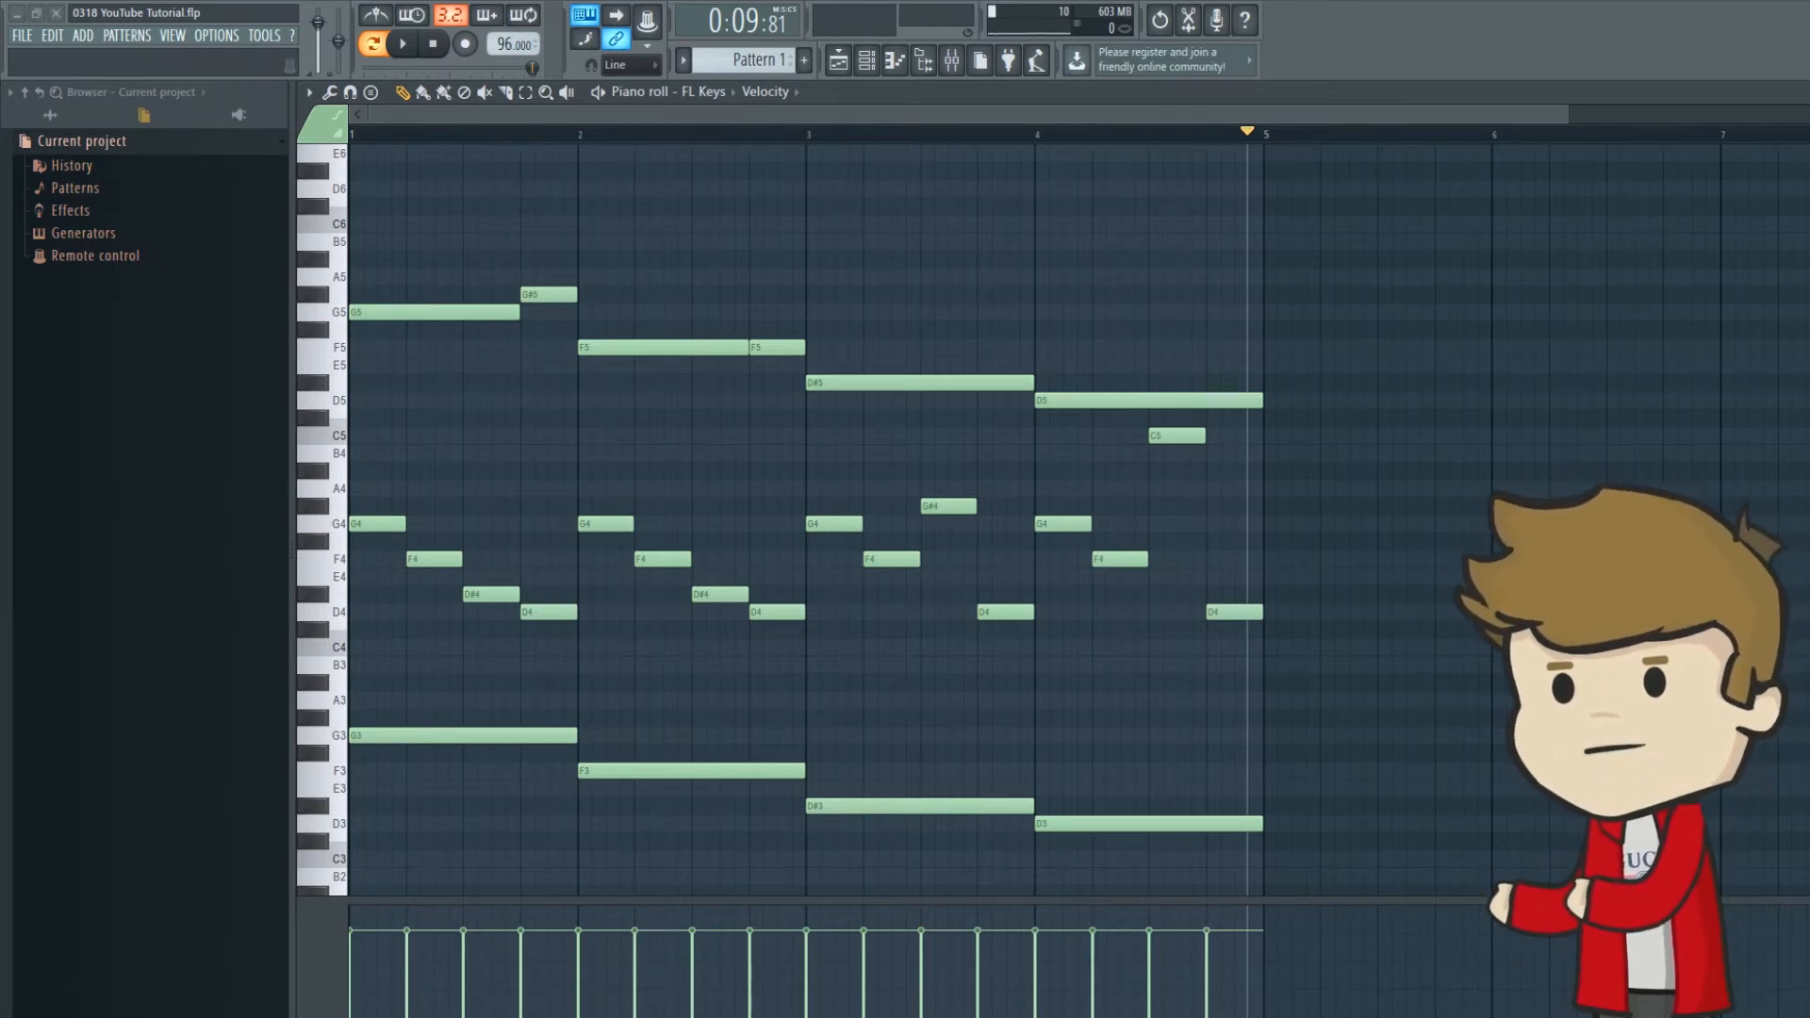
pyautogui.press('space')
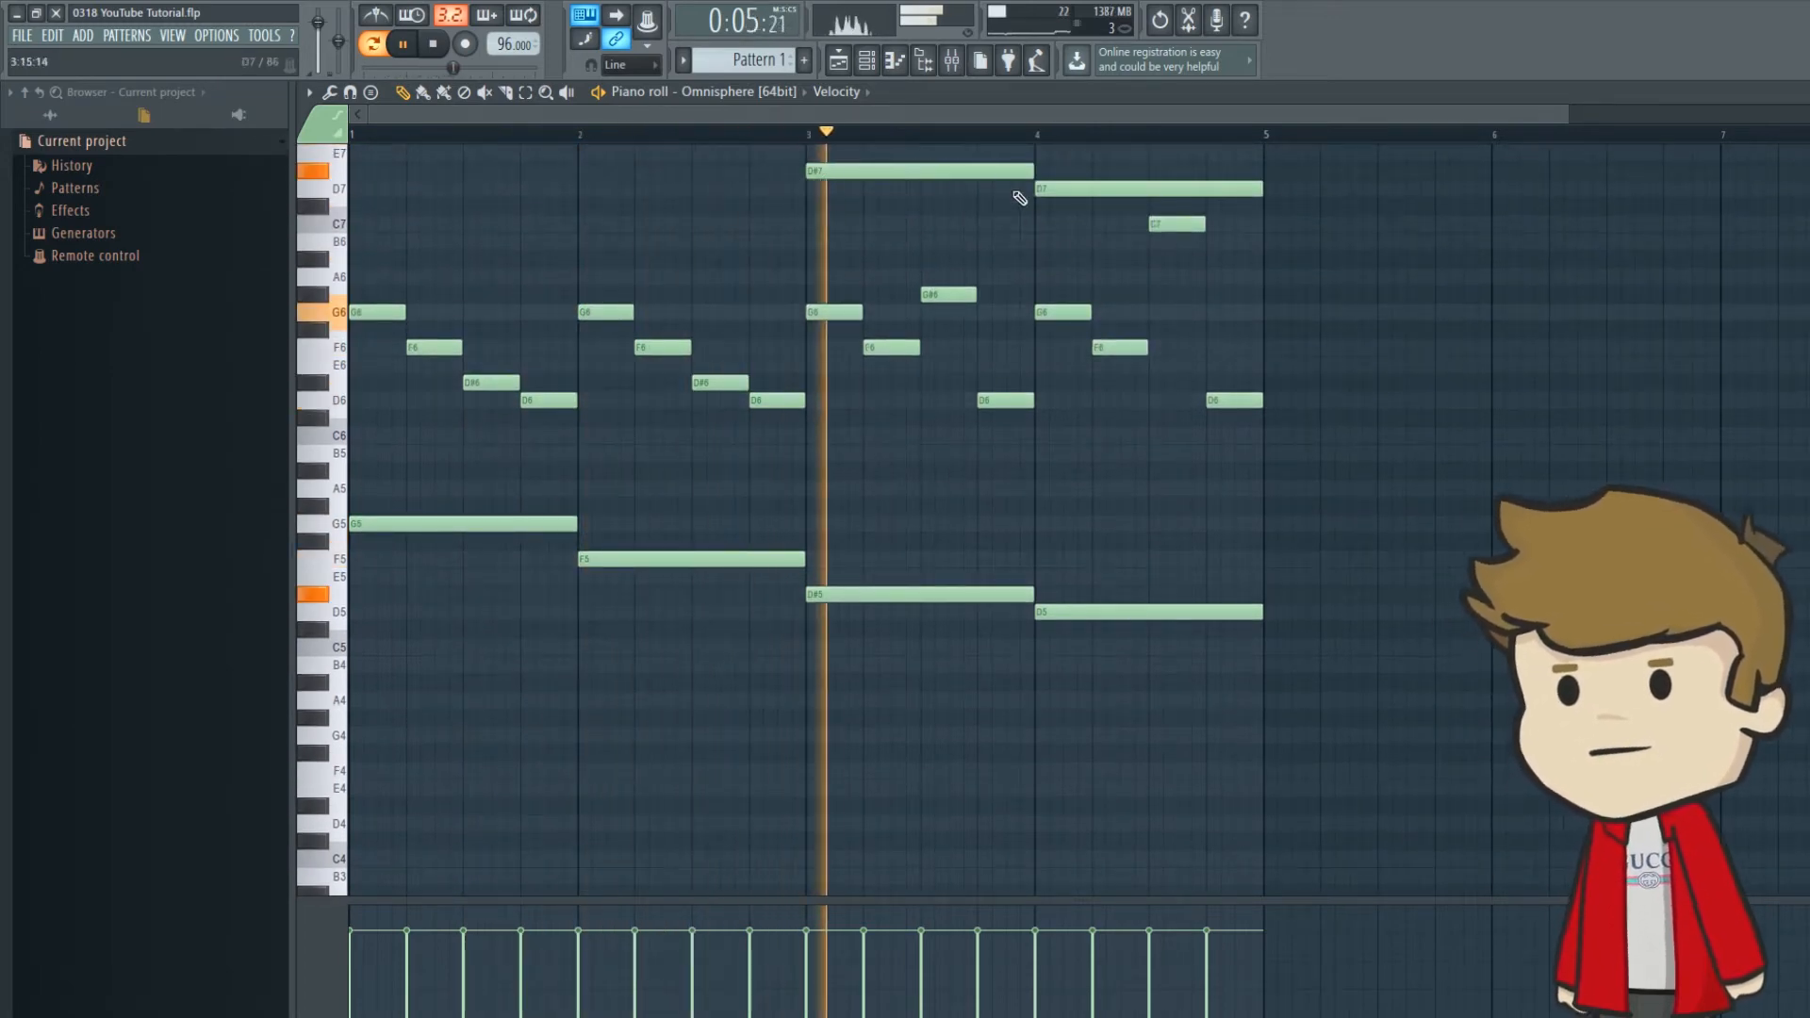
# Step: Check the Omnisphere layer's Insert 3 effects in the mixer and play the start of its pattern
pyautogui.scroll(2, 1048, 274)
pyautogui.scroll(2, 1048, 274)
pyautogui.press('F6')
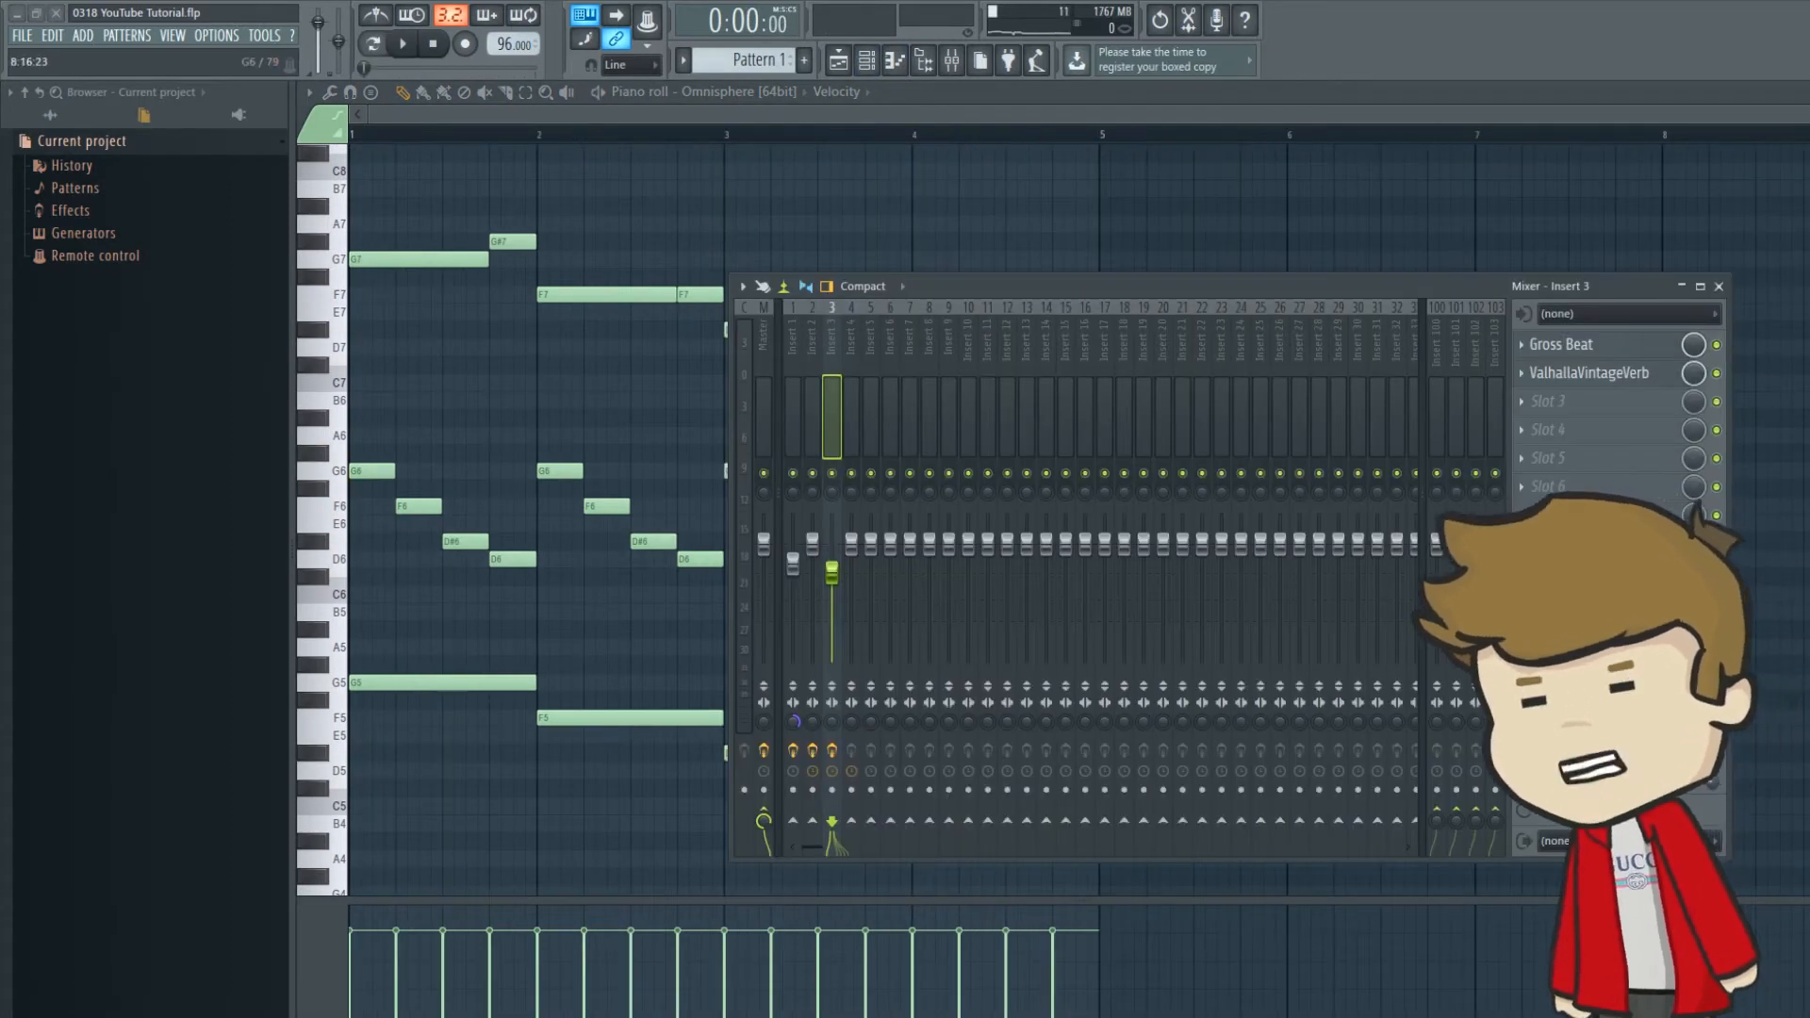
pyautogui.press('F9')
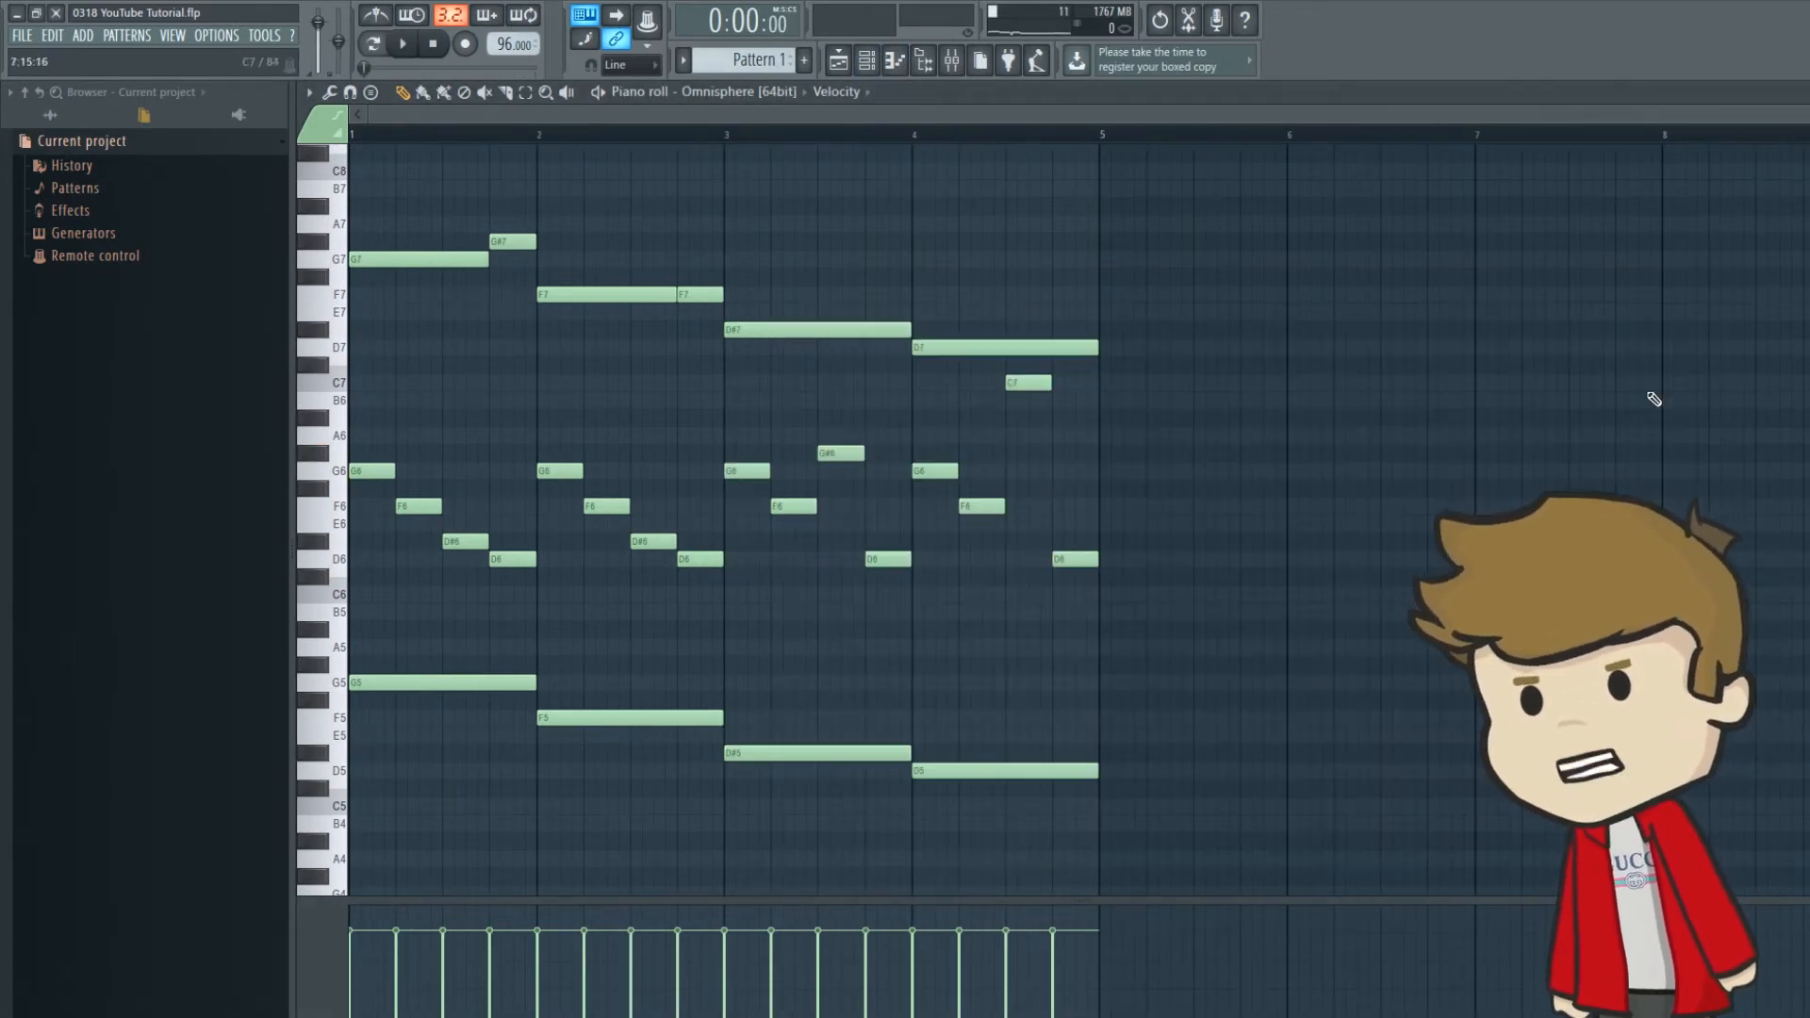
pyautogui.press('space')
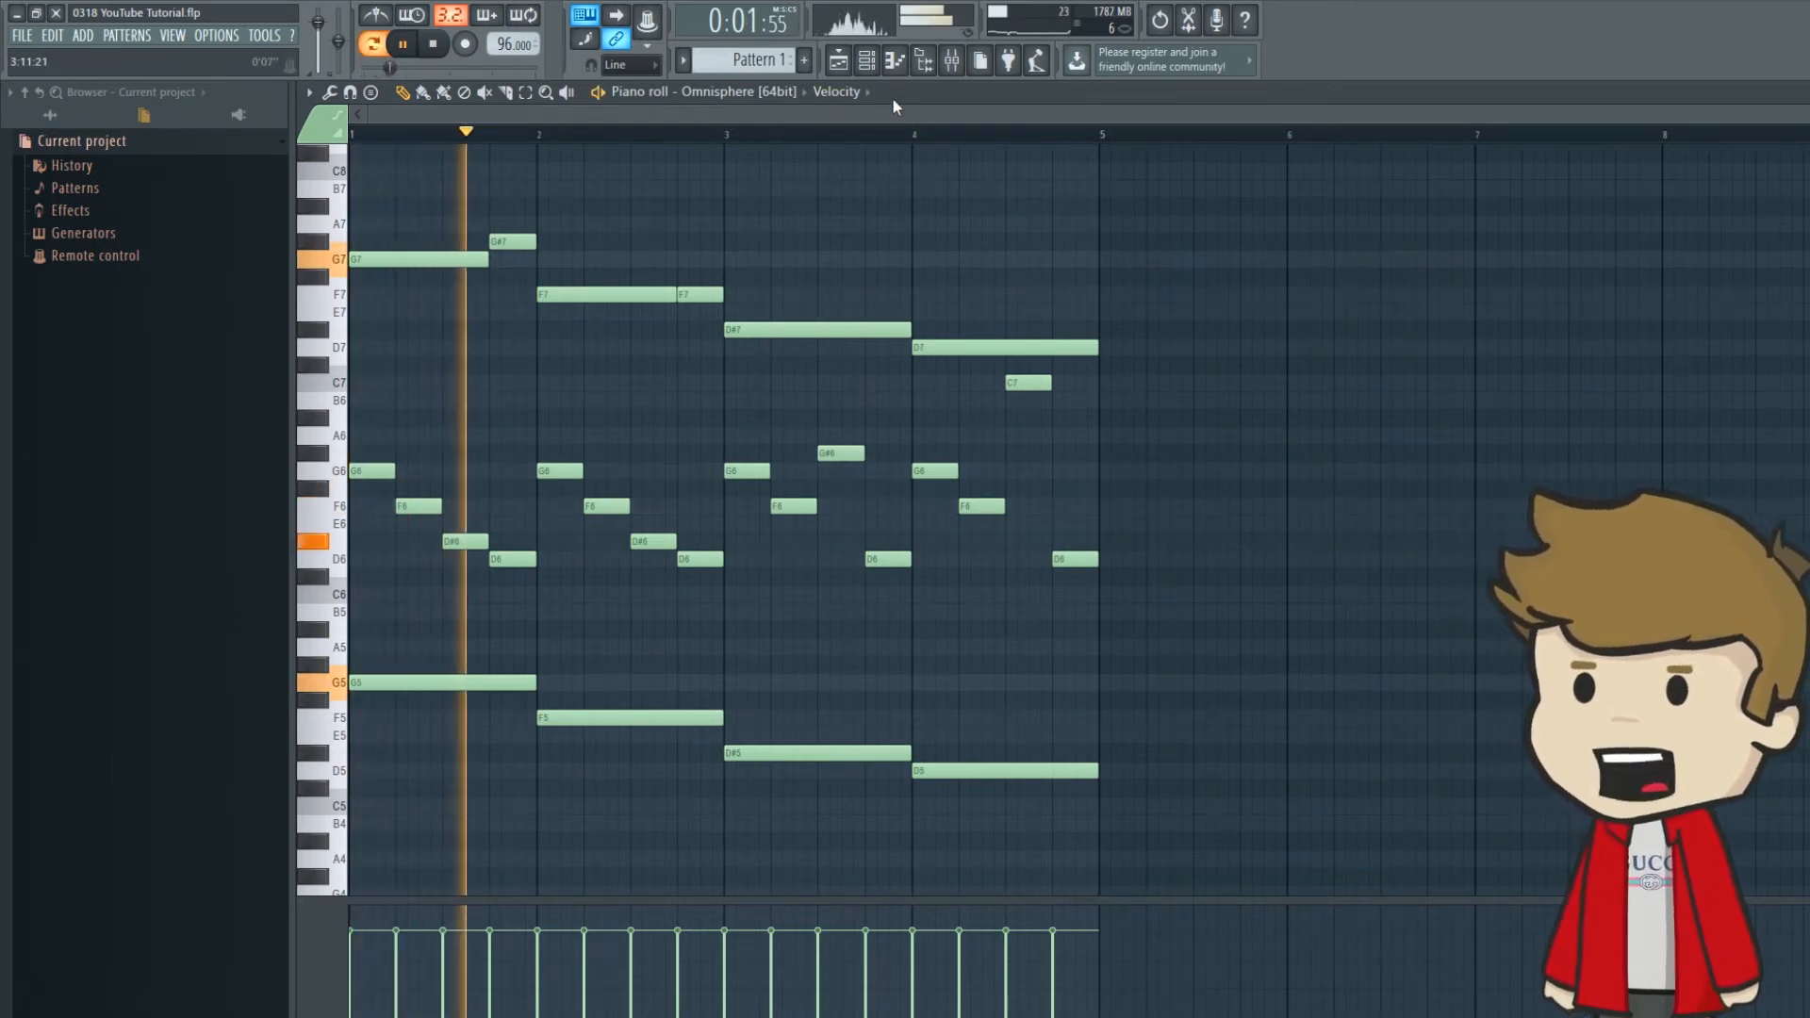
pyautogui.press('space')
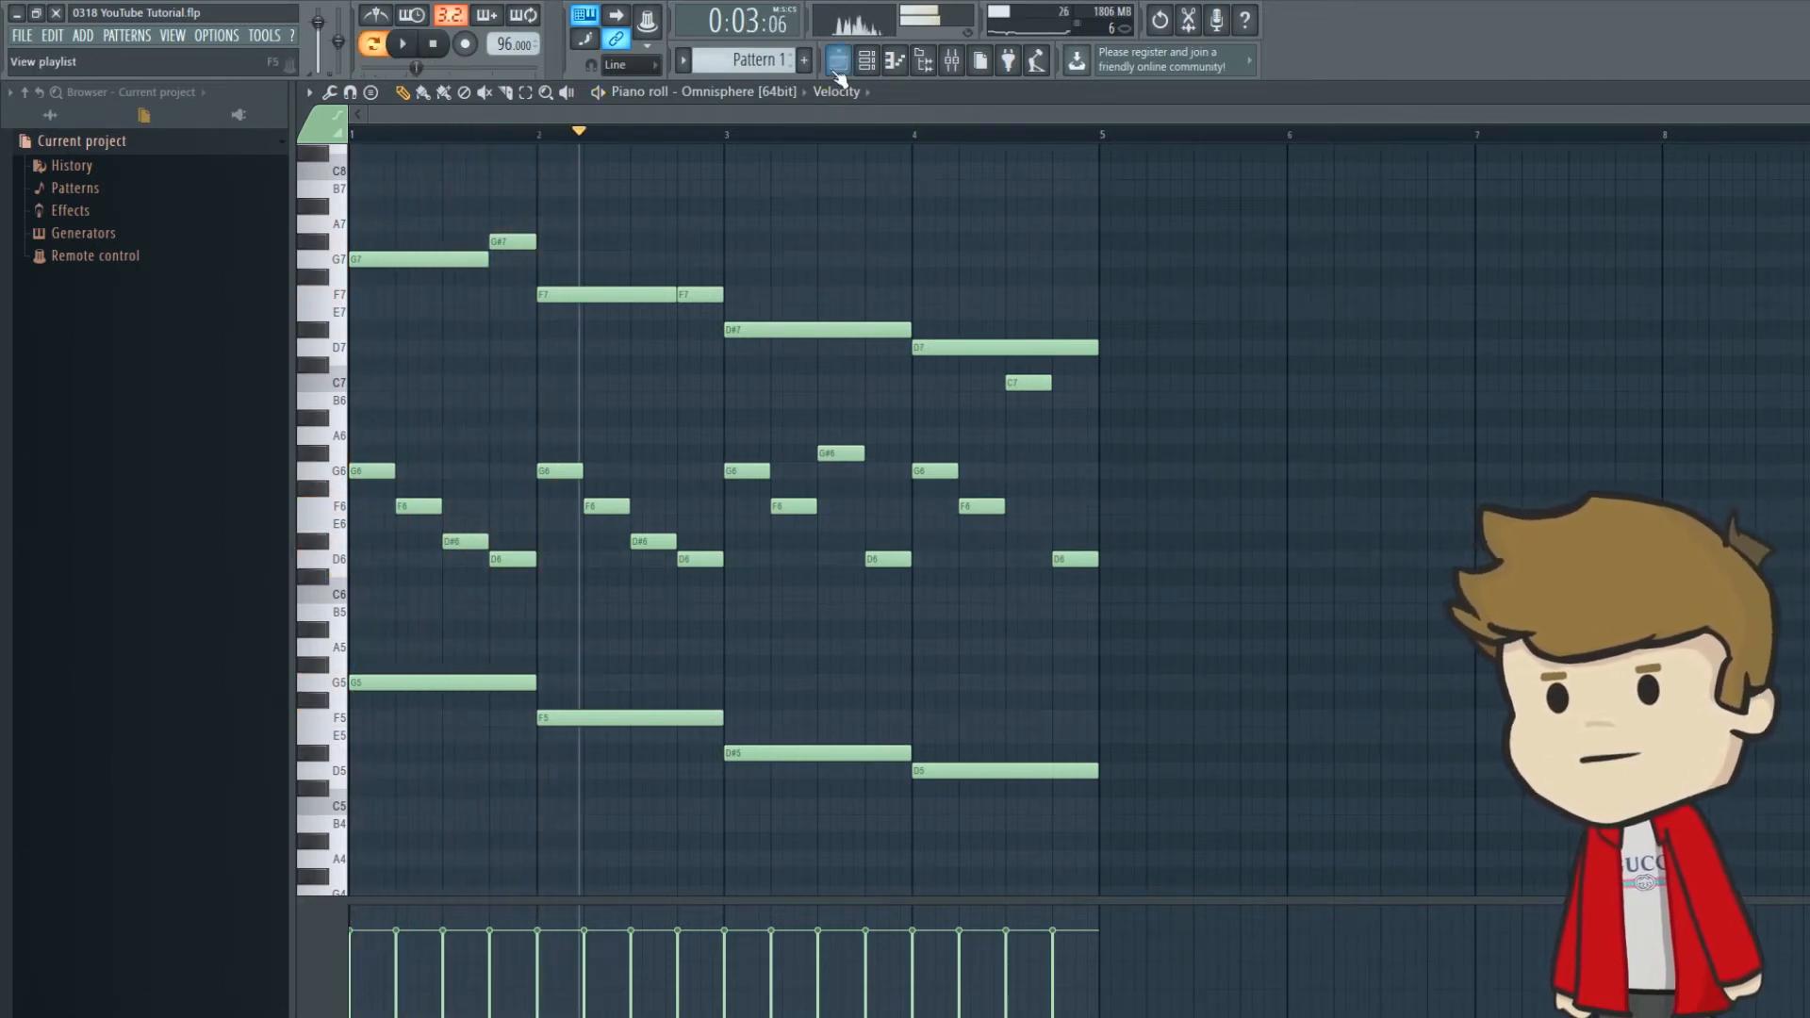
# Step: Enable Gross Beat and ValhallaVintageVerb on mixer Insert 3
pyautogui.click(864, 60)
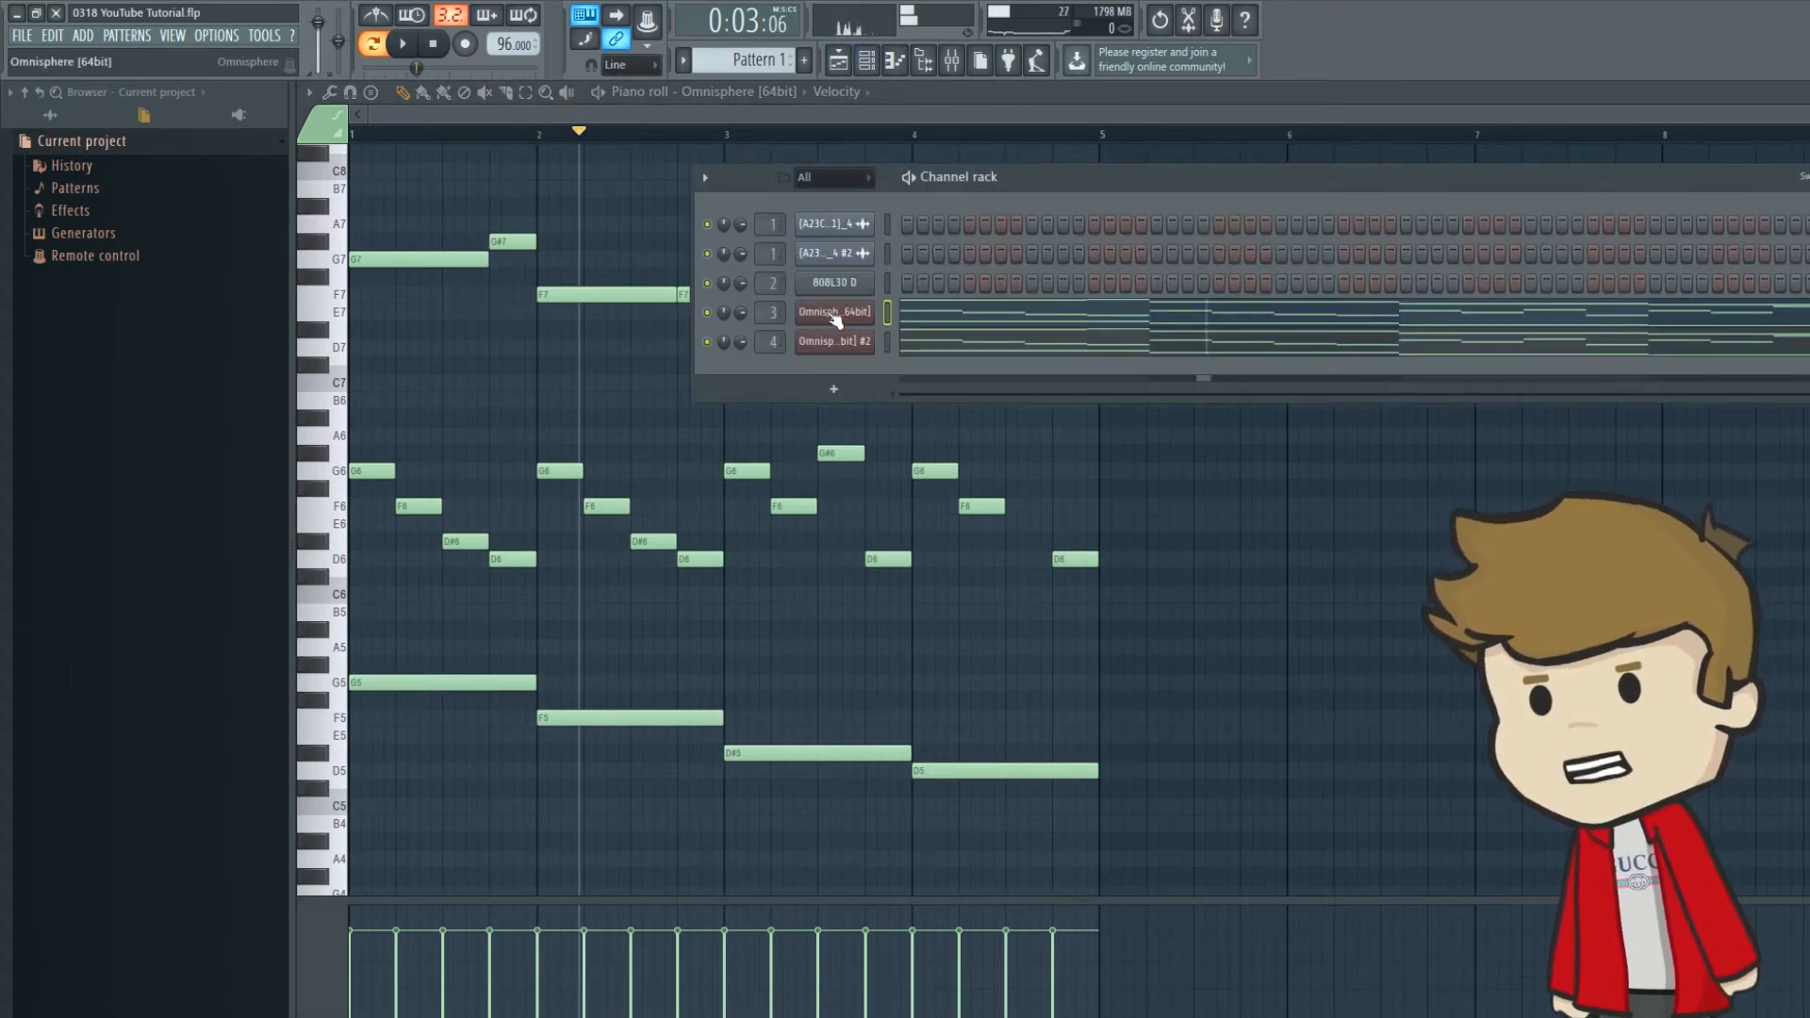
pyautogui.click(961, 62)
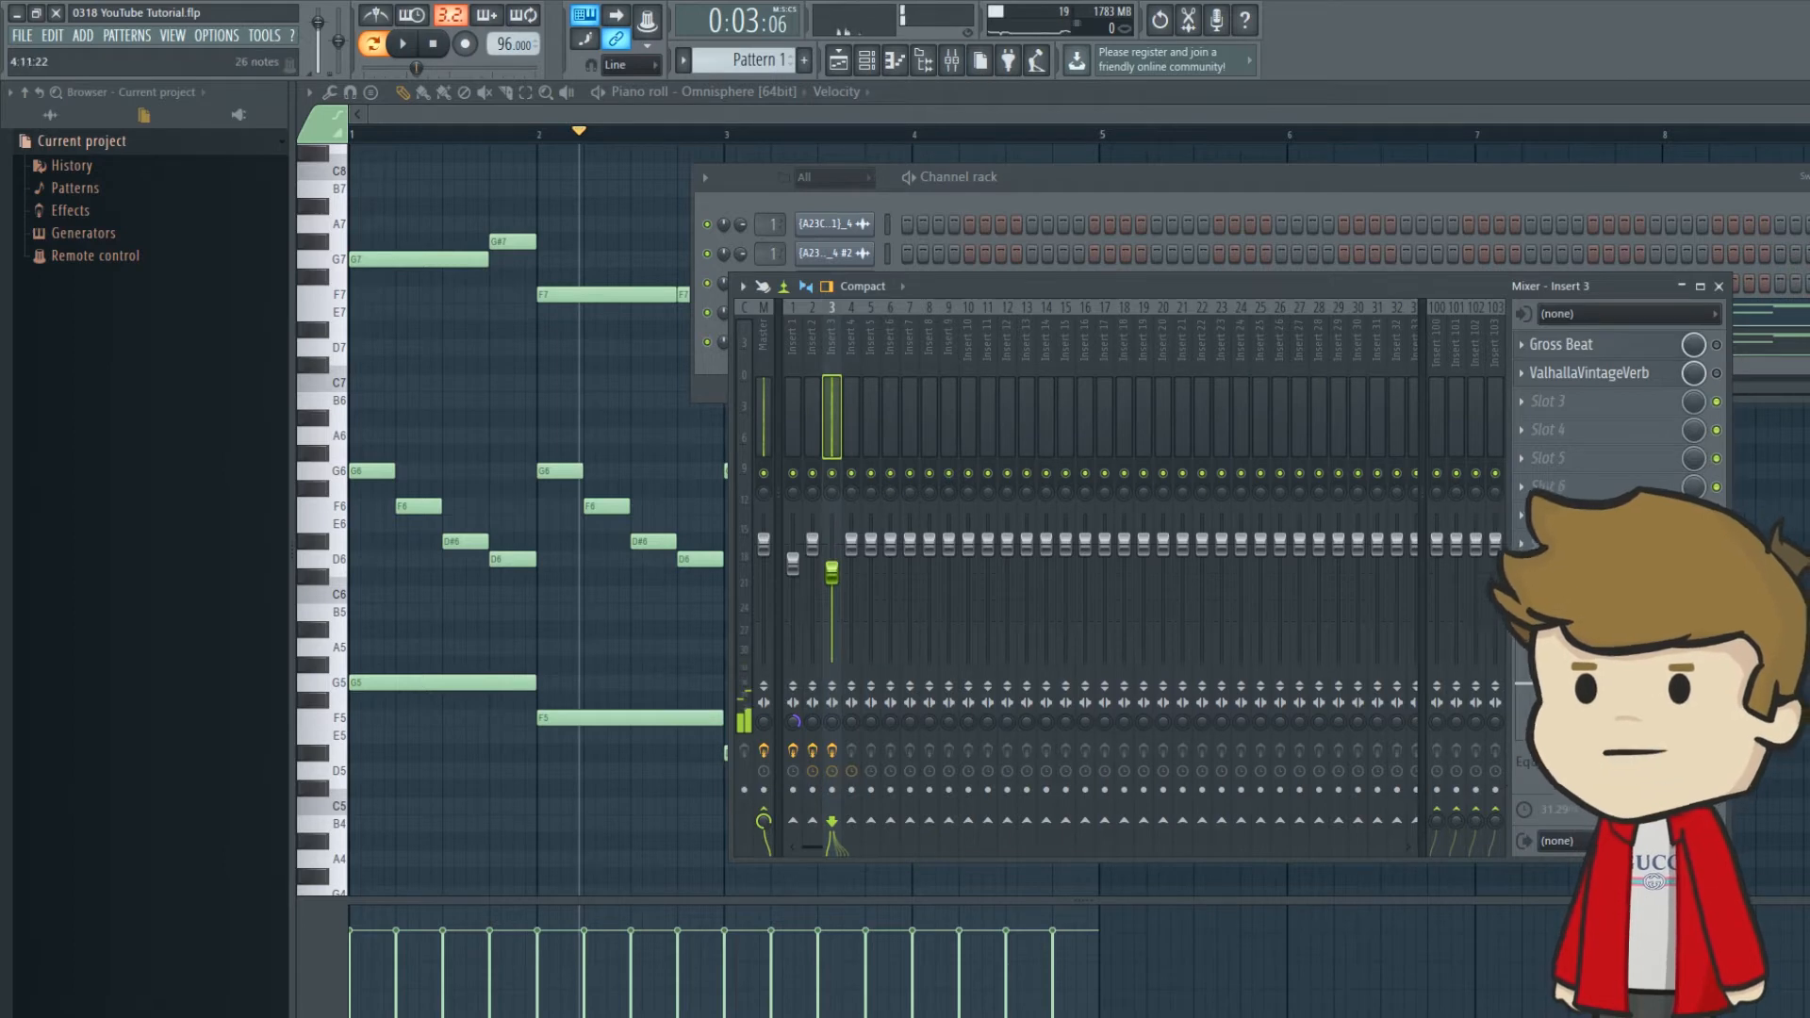
pyautogui.click(1695, 351)
pyautogui.click(1634, 377)
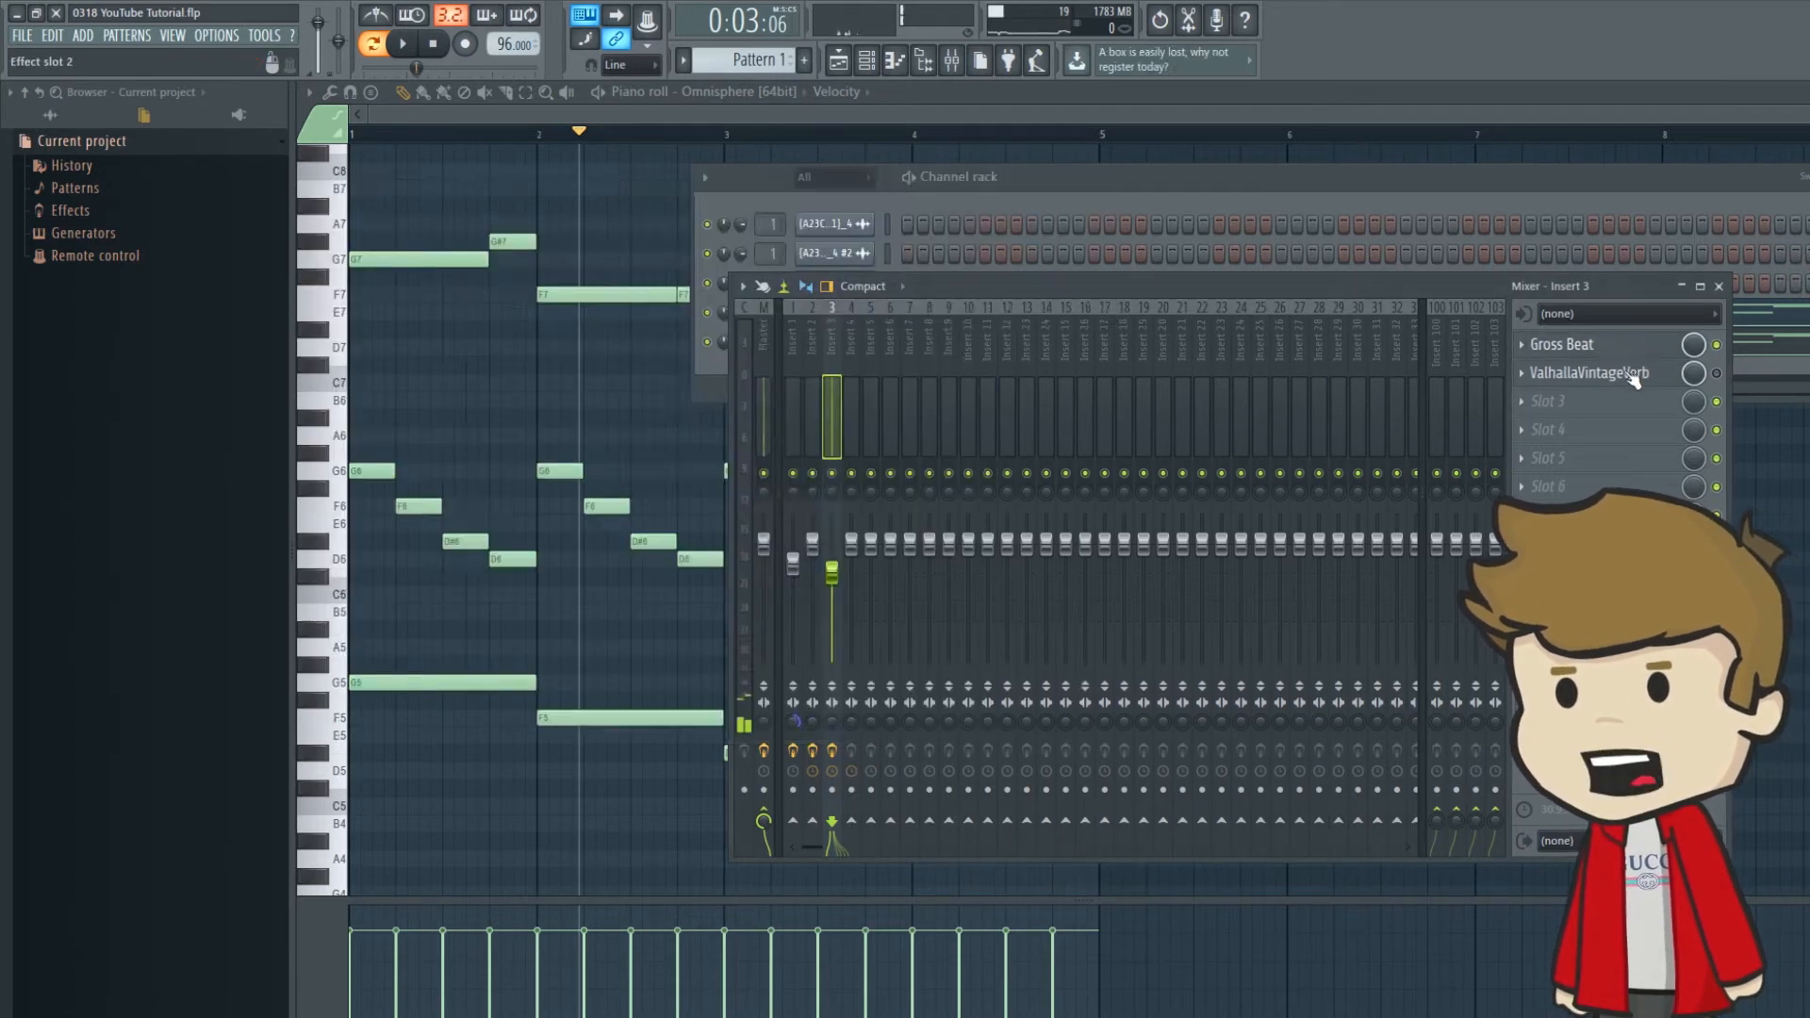
pyautogui.click(1716, 376)
pyautogui.click(1656, 379)
pyautogui.click(1648, 379)
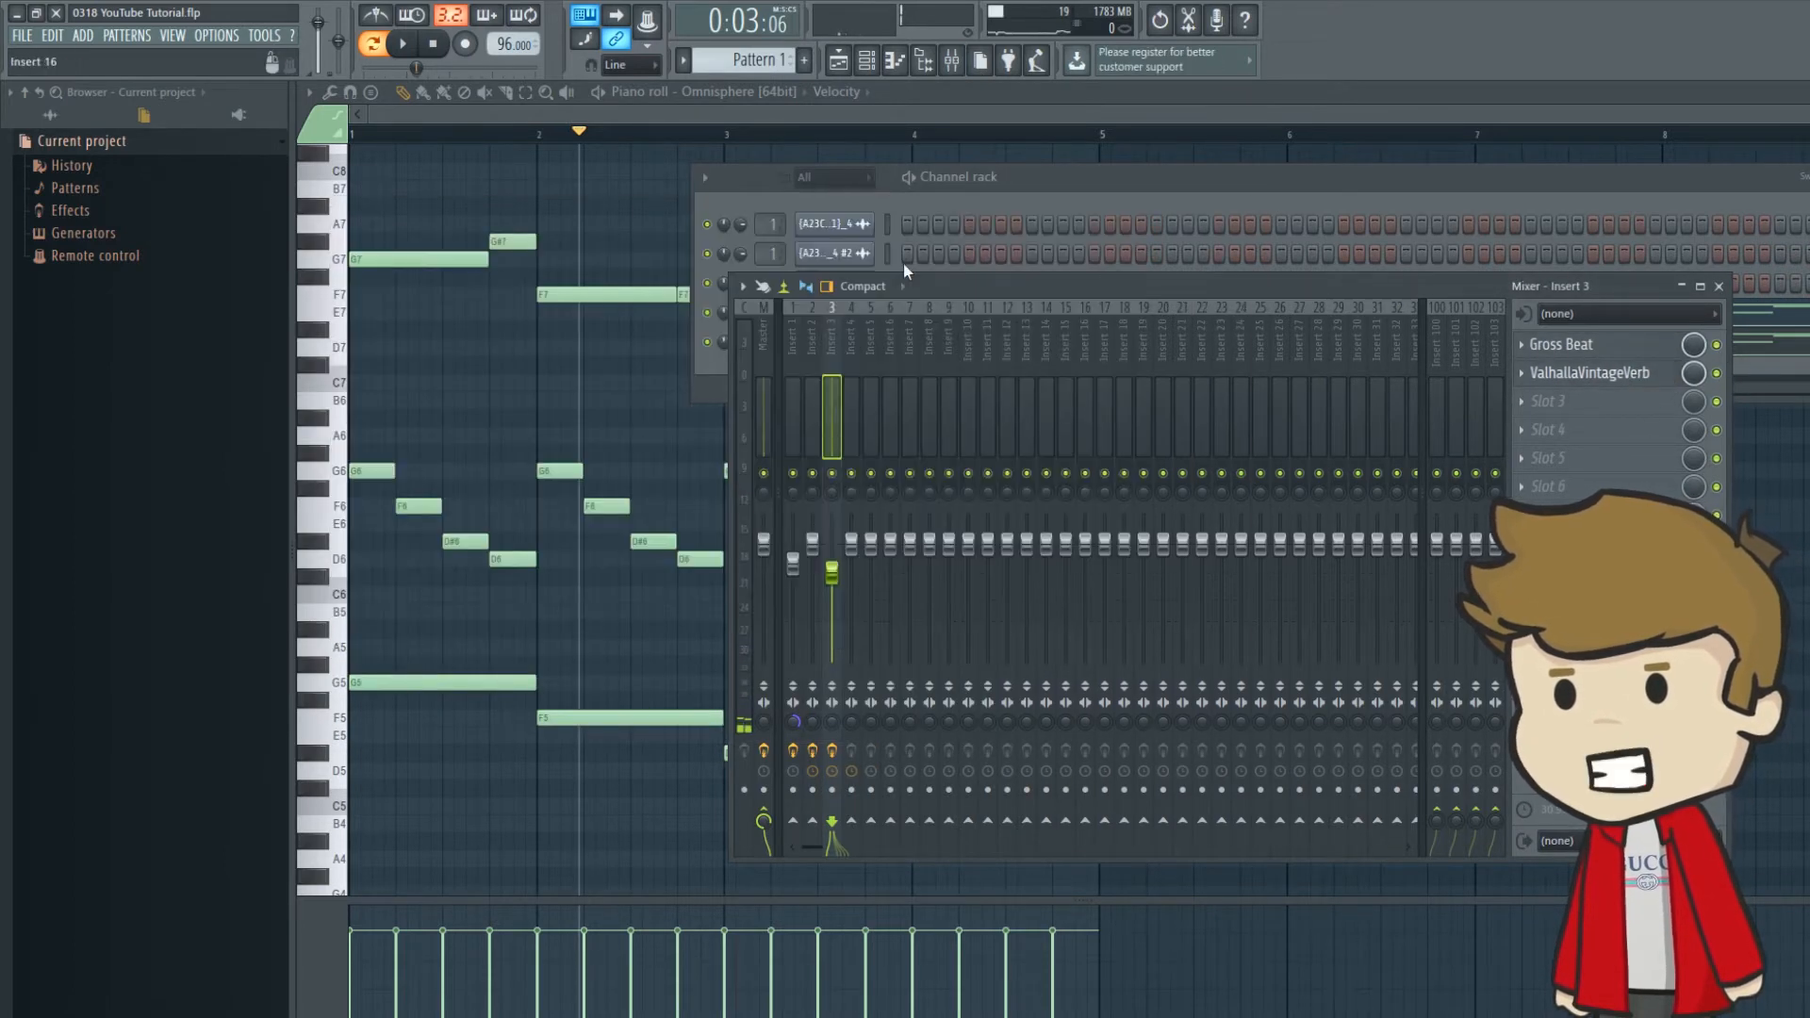
# Step: Play the Omnisphere pattern with both Insert 3 effects enabled
pyautogui.click(409, 51)
pyautogui.click(430, 156)
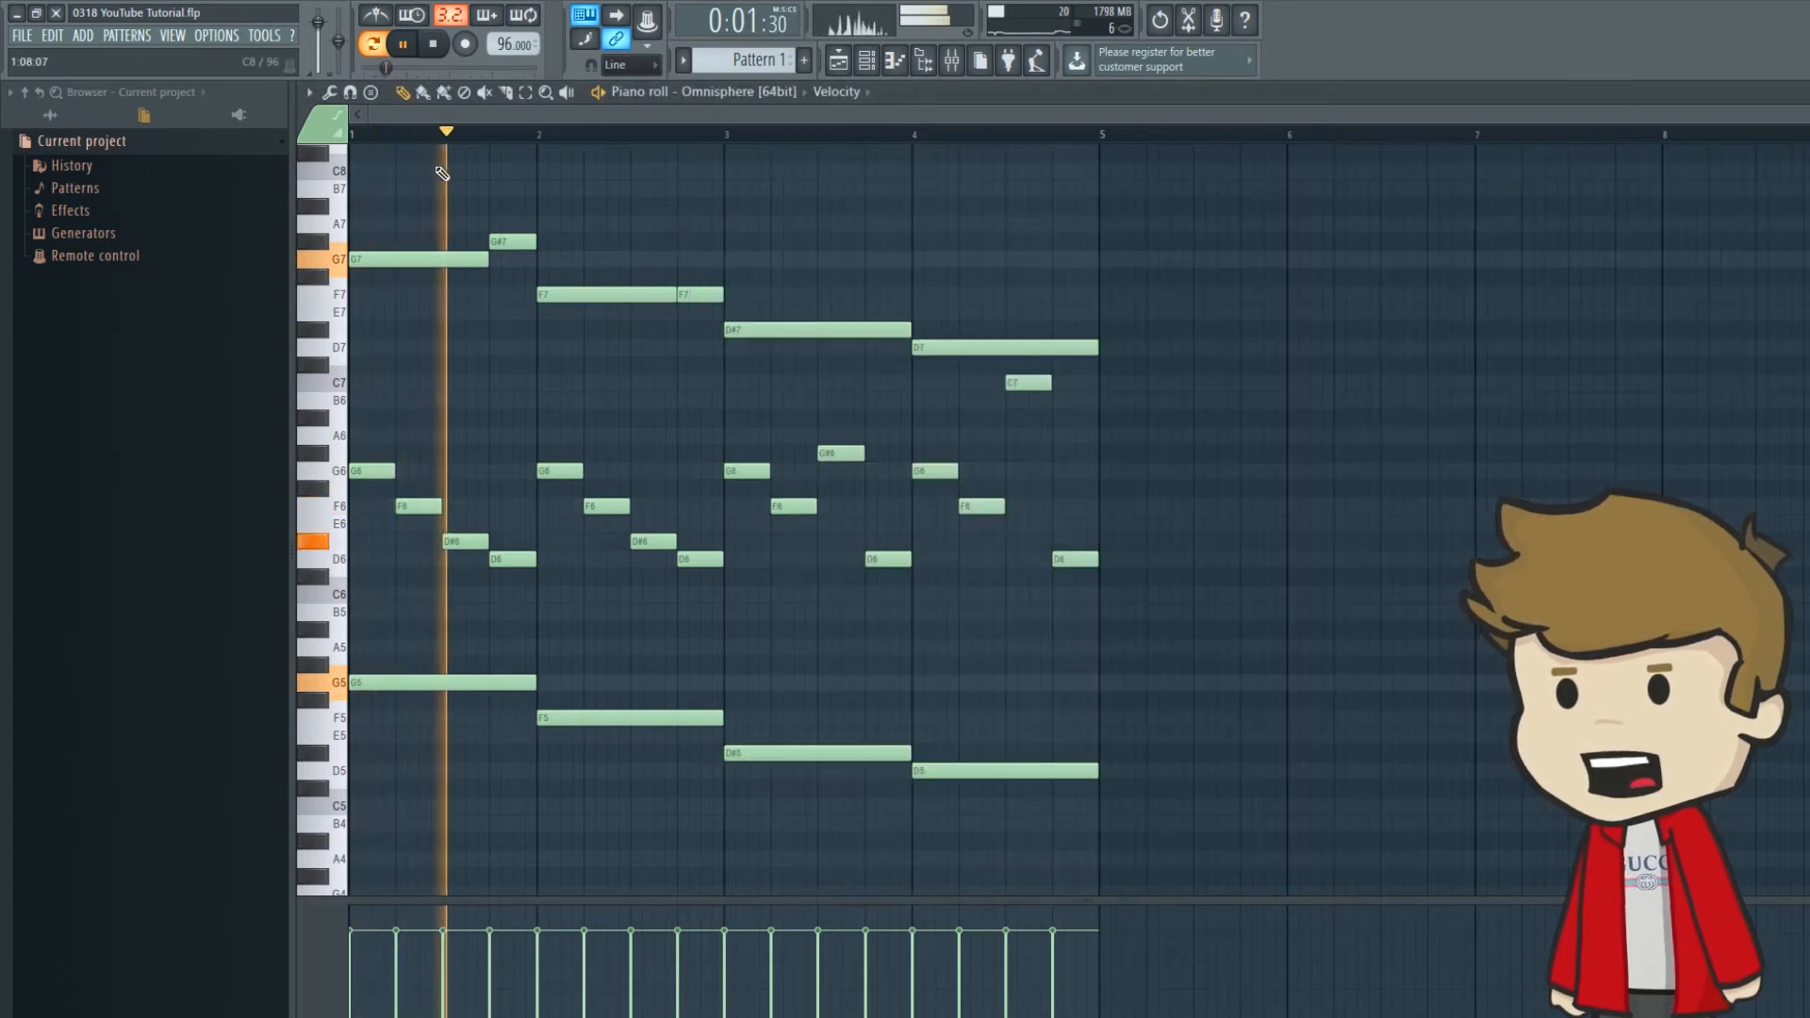
pyautogui.click(960, 58)
pyautogui.click(953, 58)
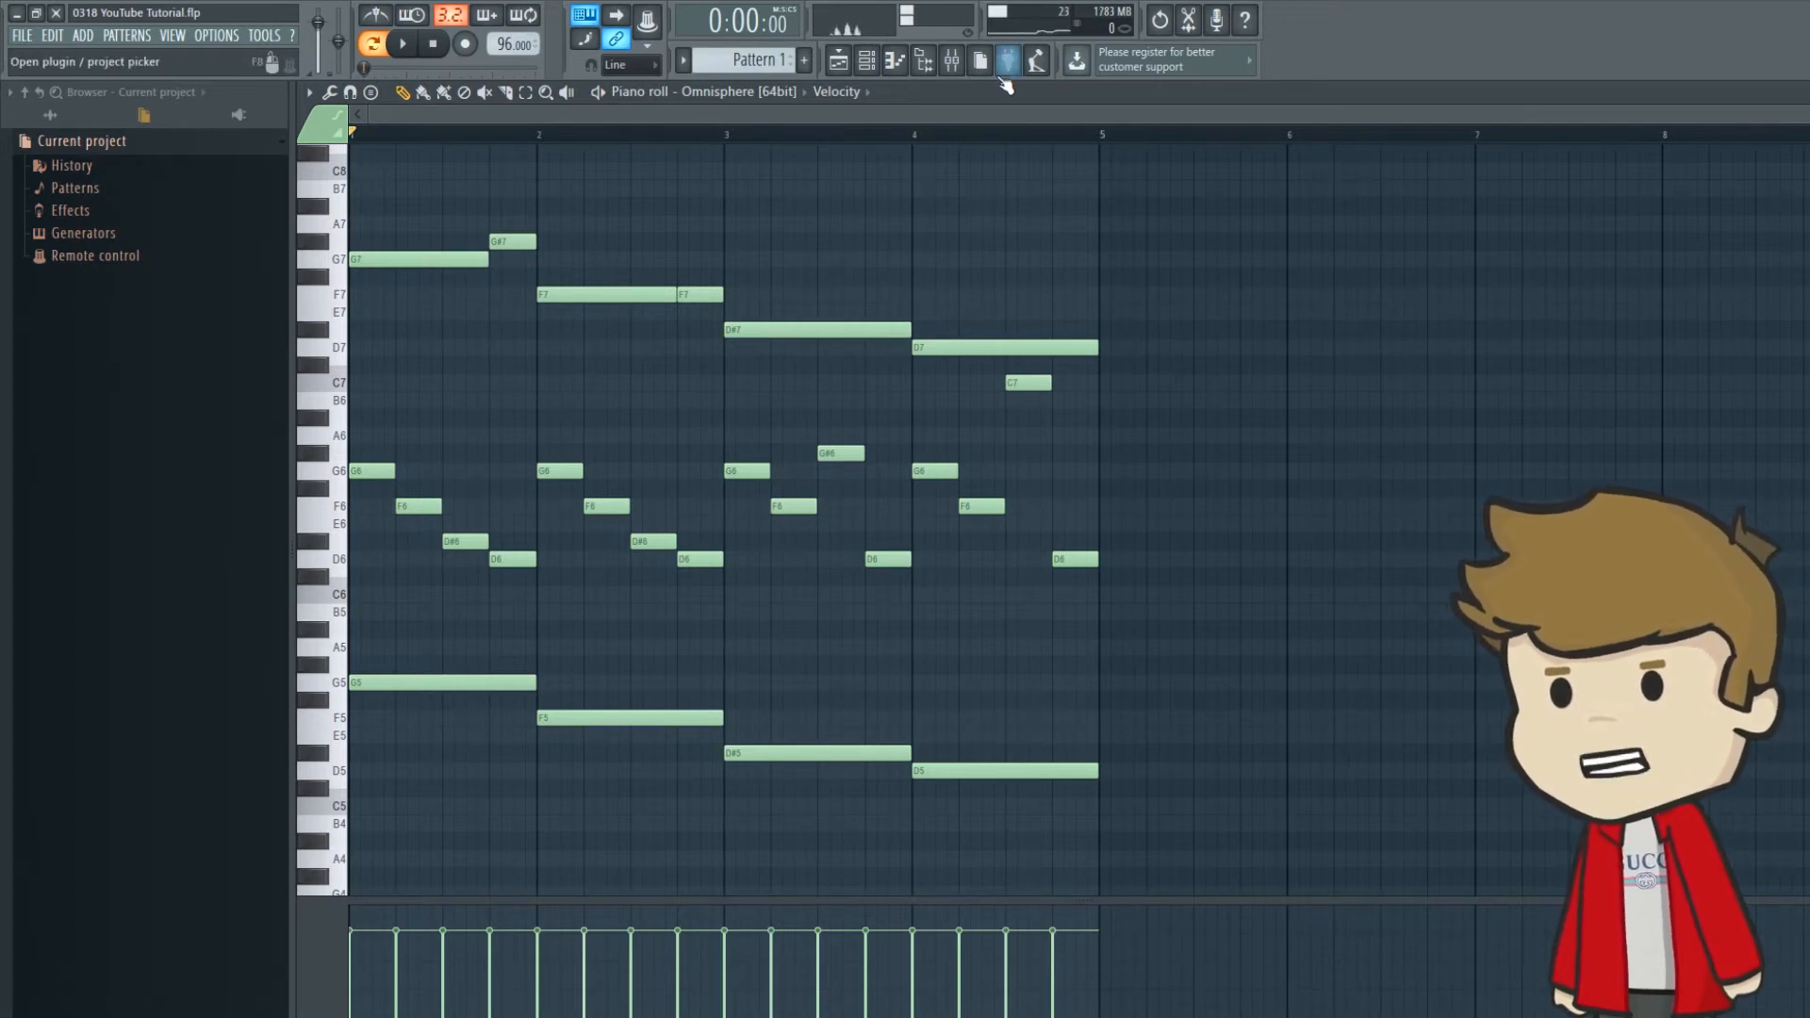
# Step: Select mixer Insert 4 and open the second Omnisphere channel routed to it
pyautogui.click(872, 70)
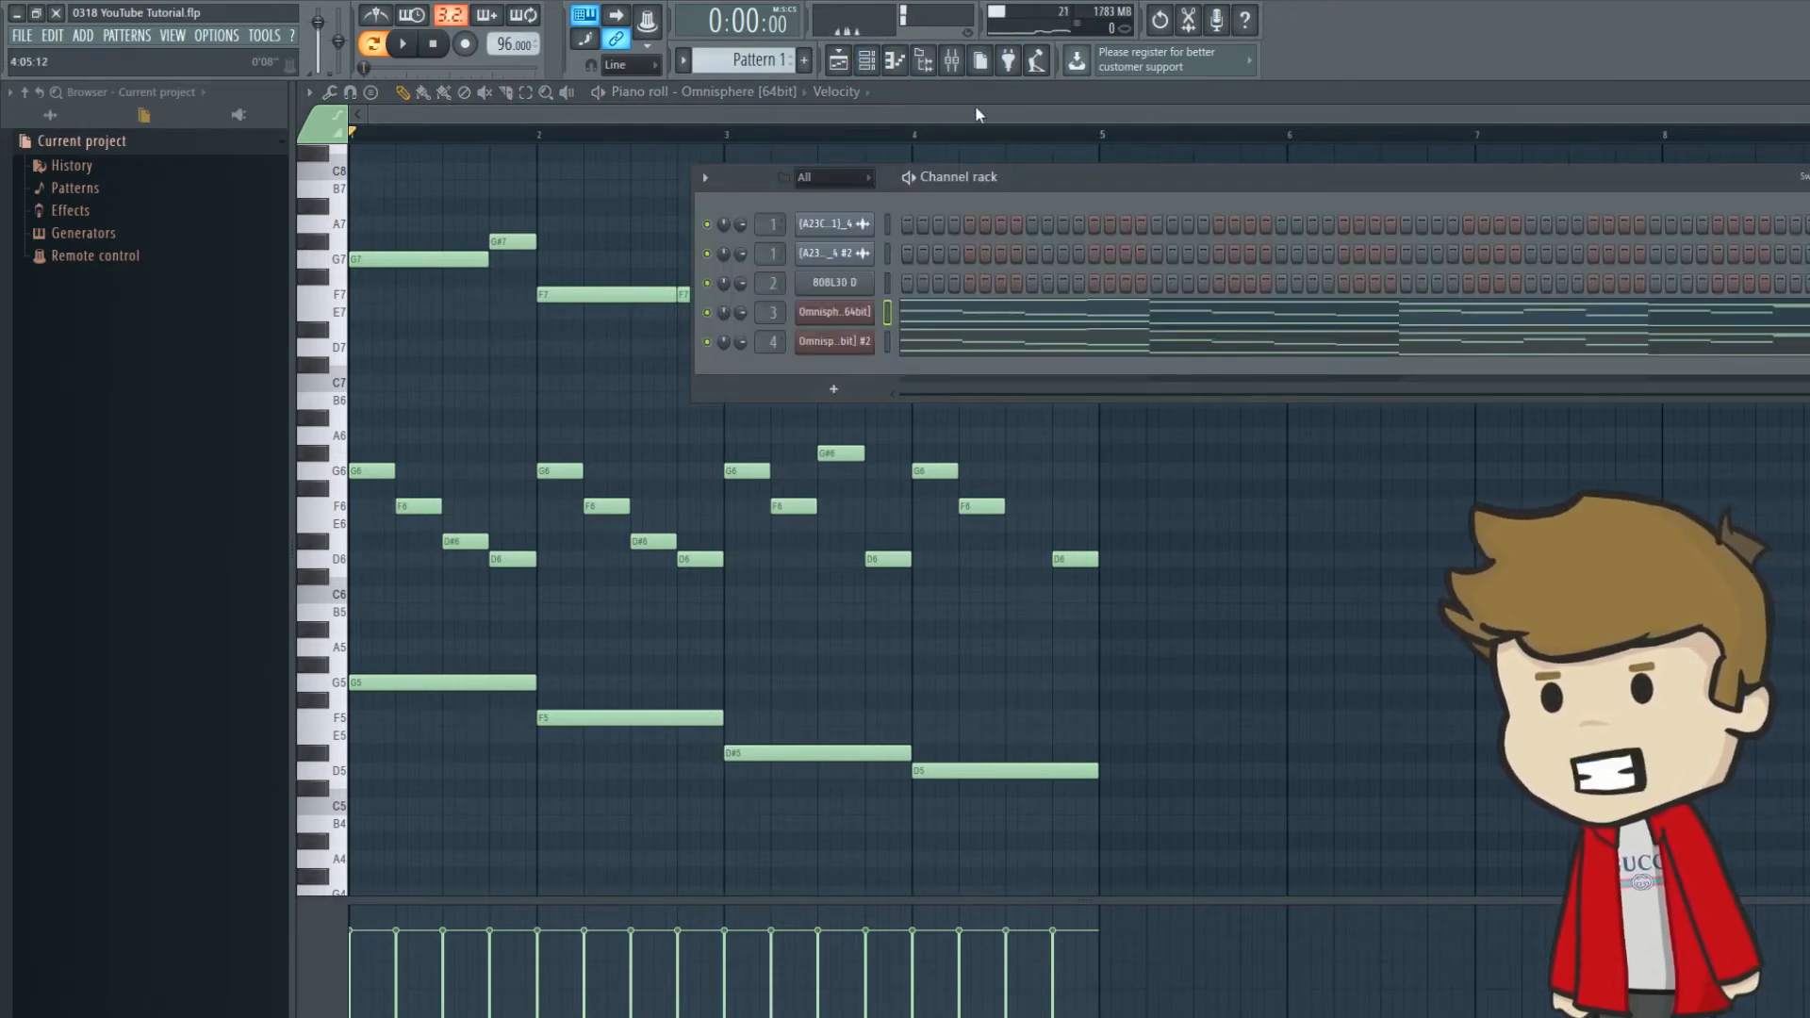
pyautogui.click(952, 62)
pyautogui.click(854, 464)
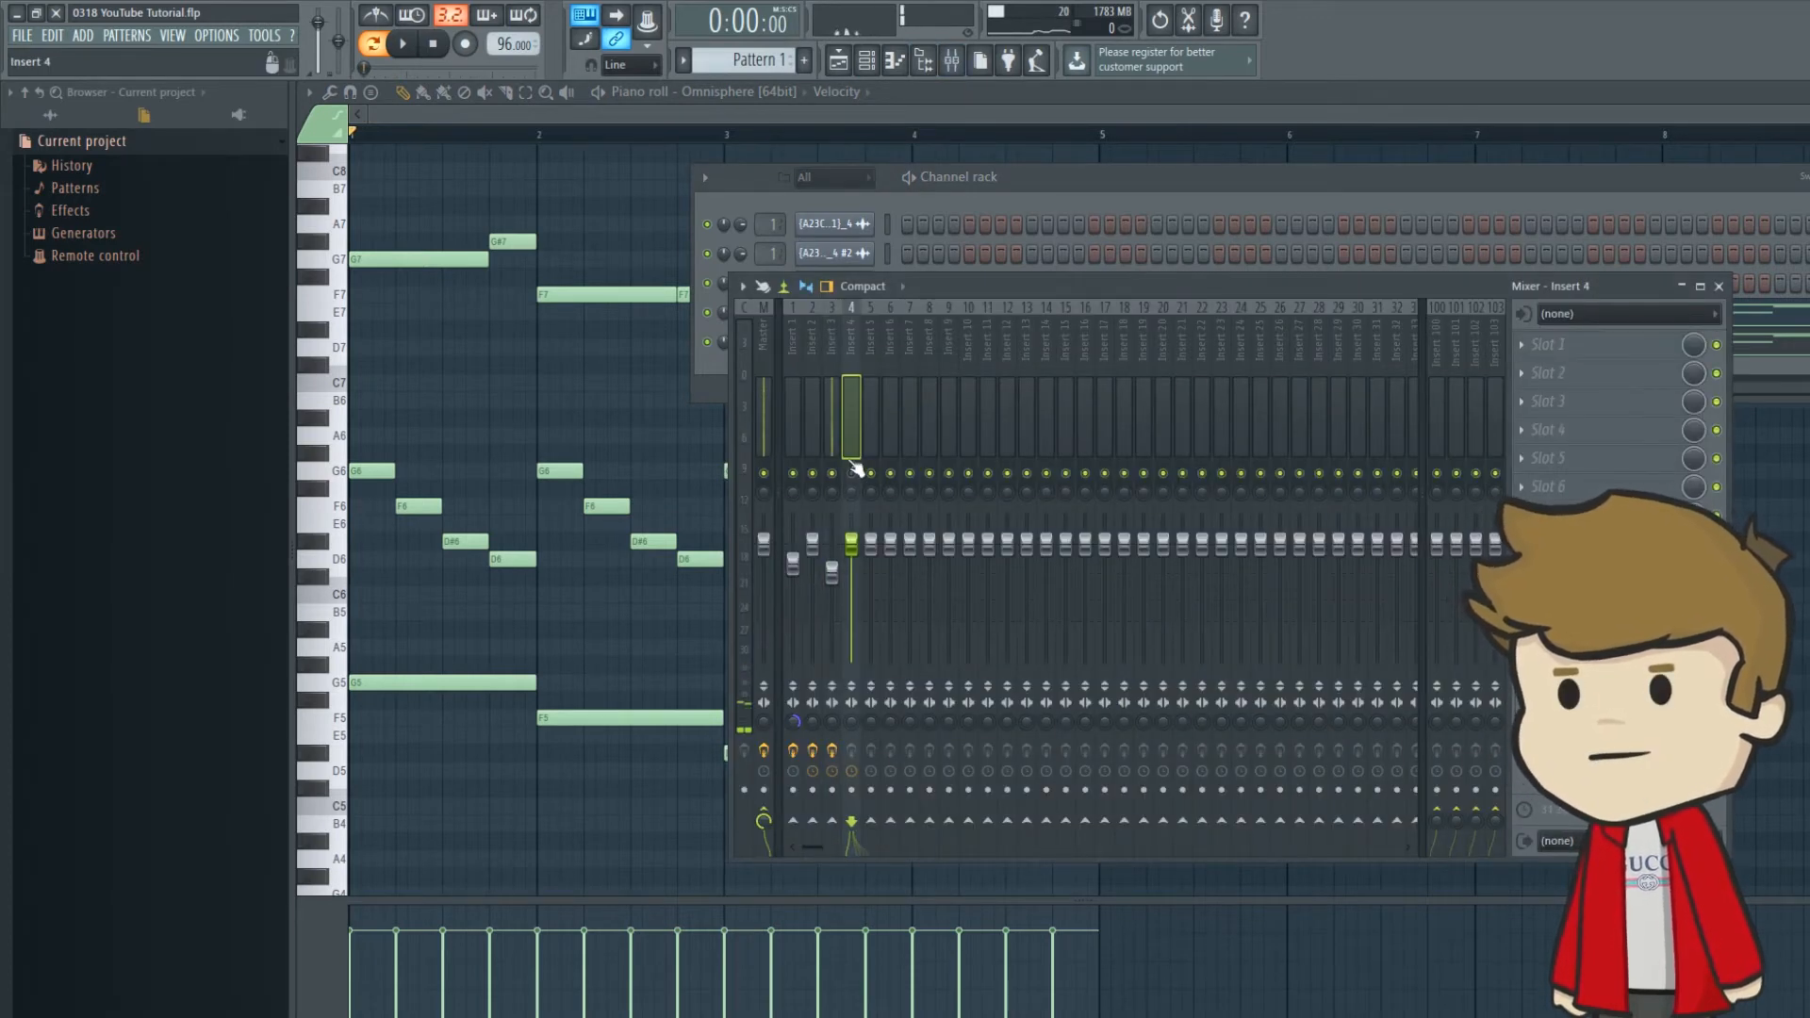
pyautogui.click(851, 202)
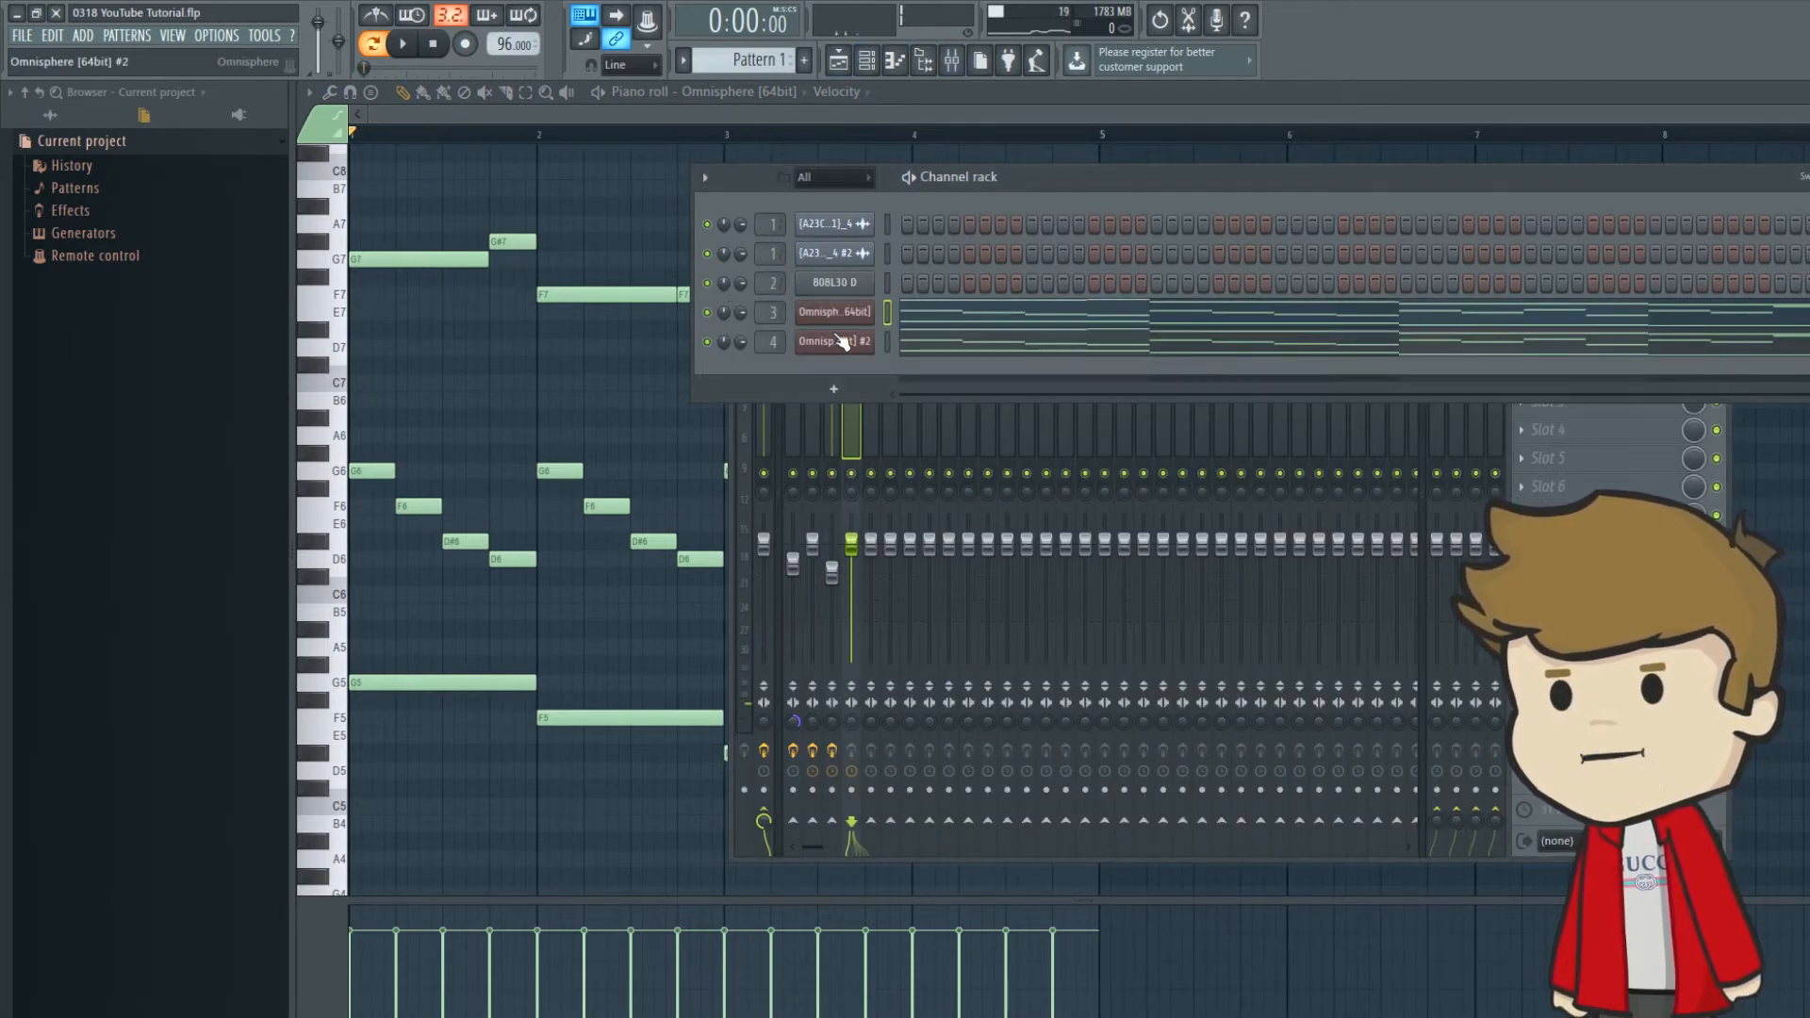
pyautogui.click(841, 341)
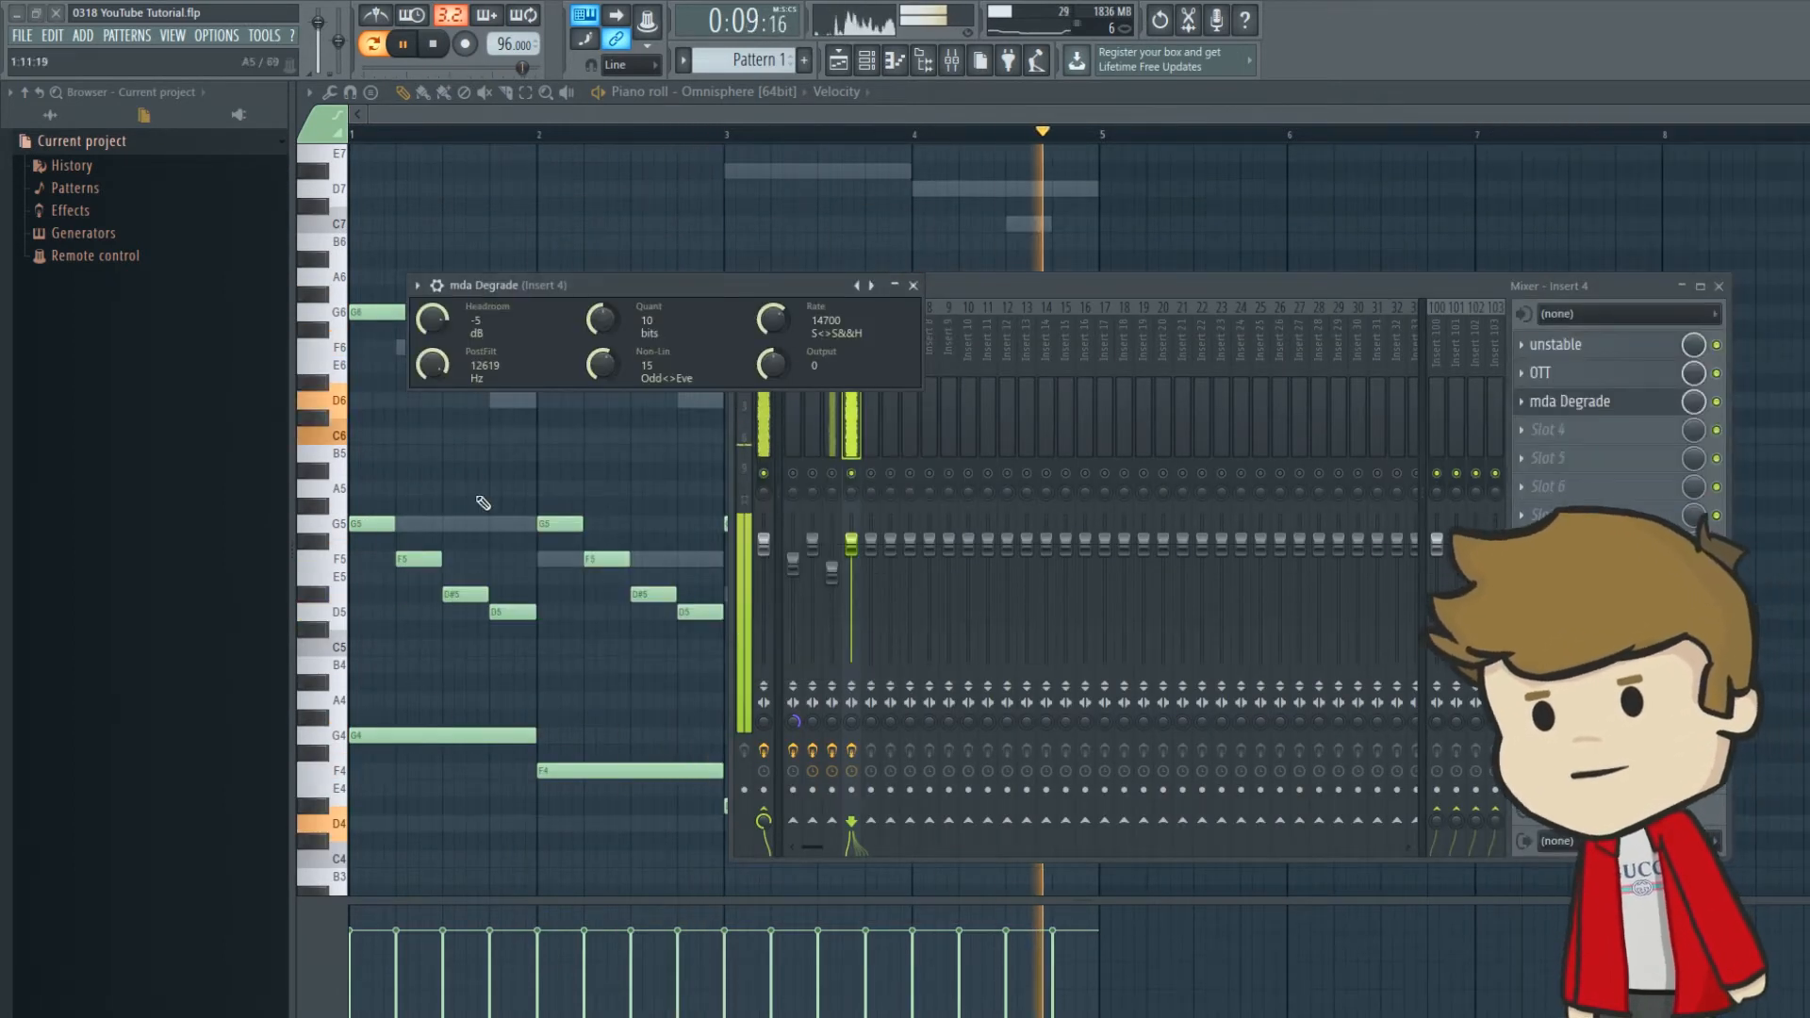
# Step: Load ValhallaVintageVerb after mda Degrade on Insert 4, setting the mix to about 45.2% and decay to about 1.04 s
pyautogui.click(912, 285)
pyautogui.click(1521, 429)
pyautogui.click(1546, 775)
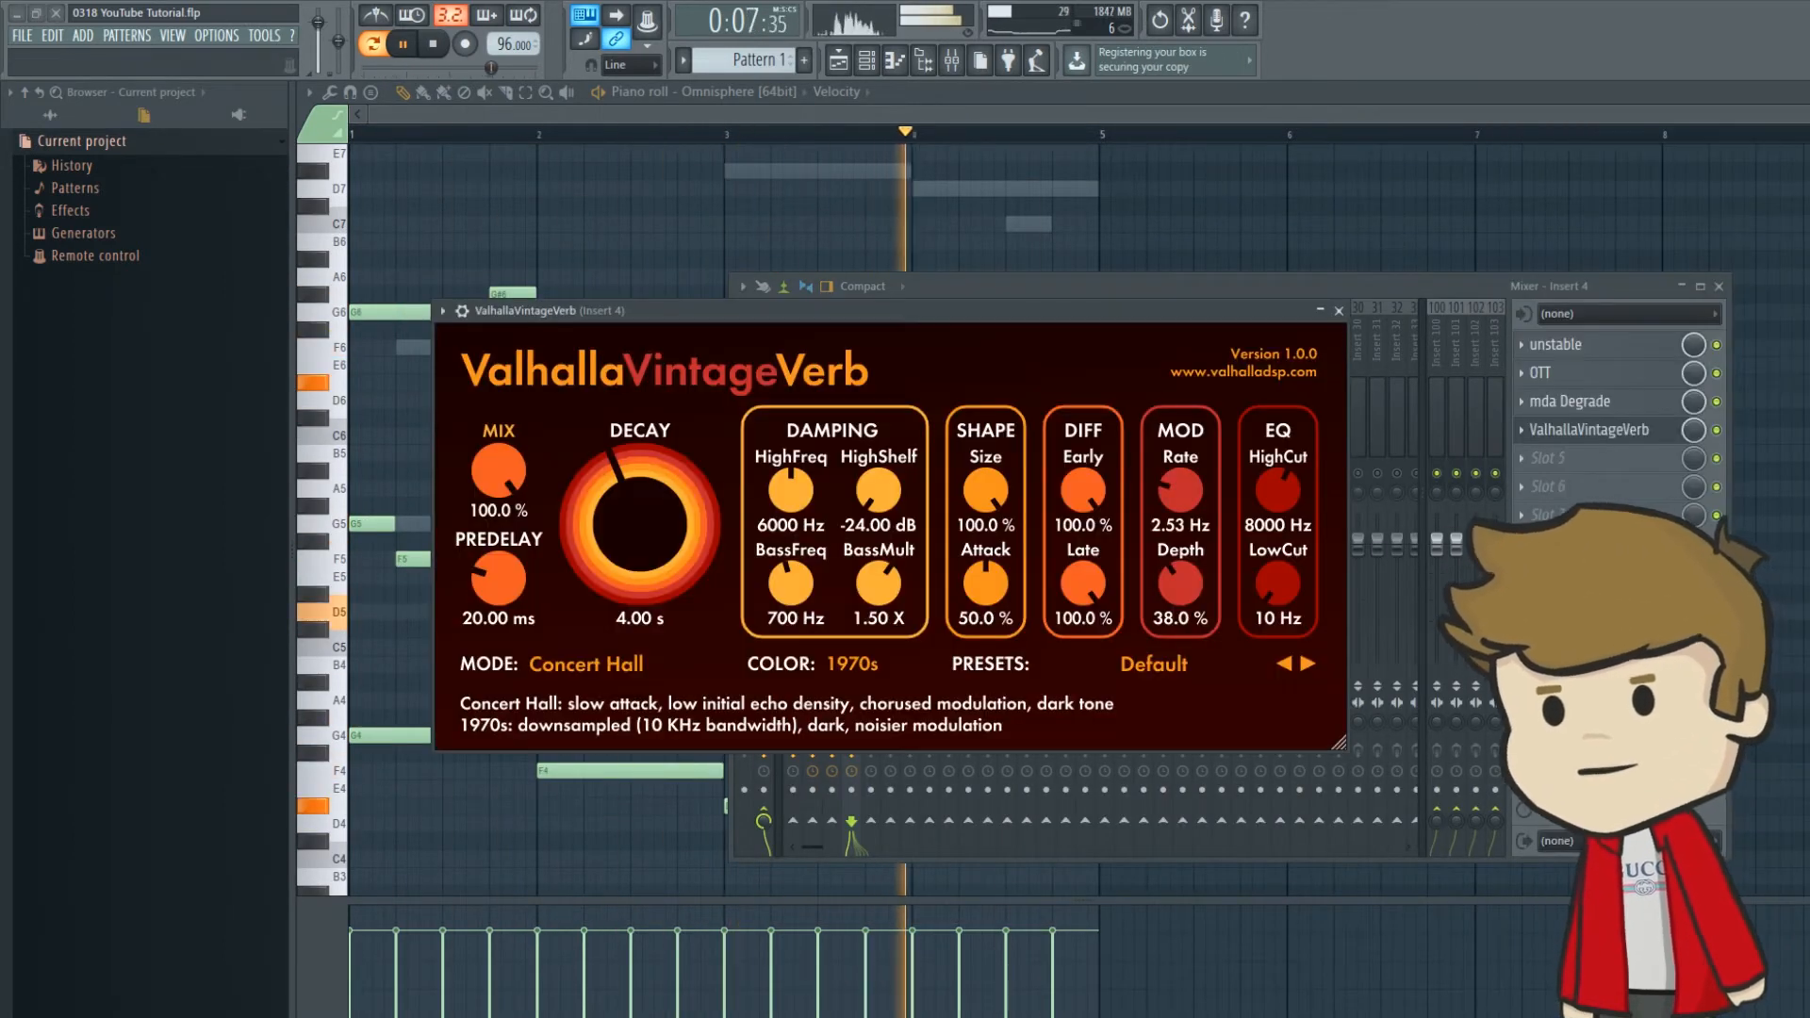
pyautogui.moveTo(499, 471); pyautogui.dragTo(501, 595)
pyautogui.moveTo(626, 542); pyautogui.dragTo(616, 574)
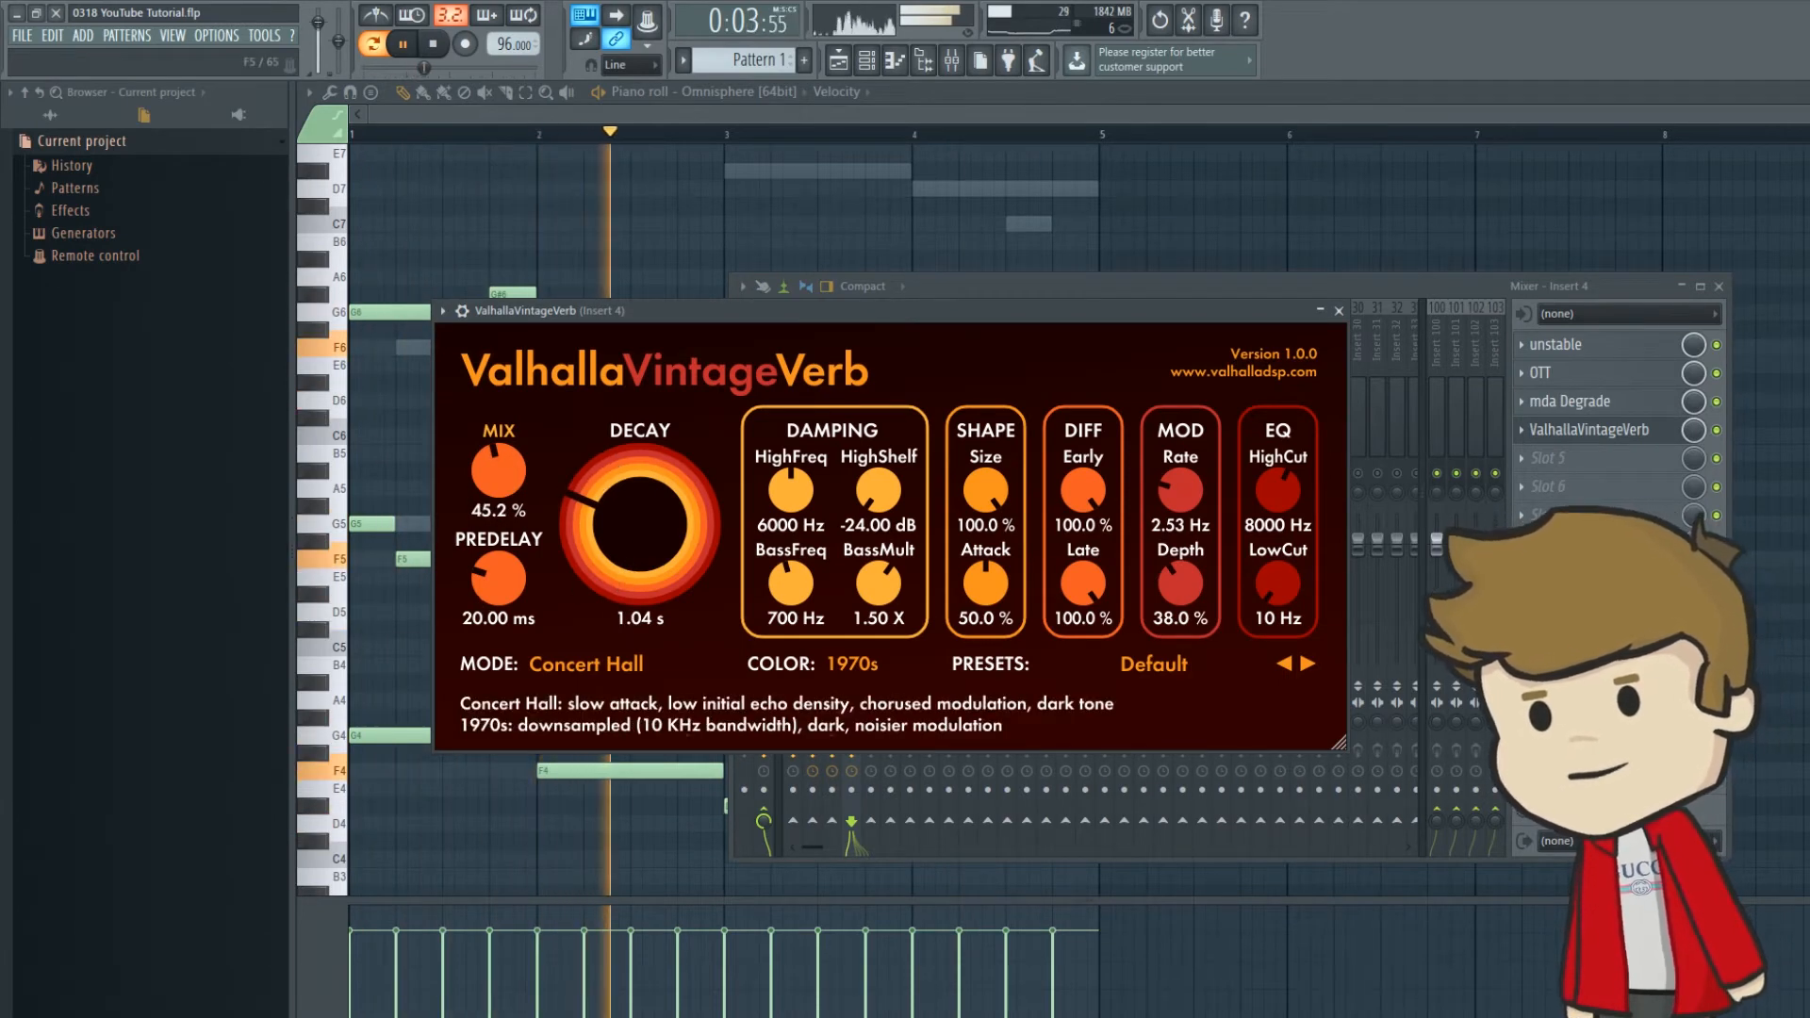
pyautogui.click(1339, 311)
pyautogui.press('F9')
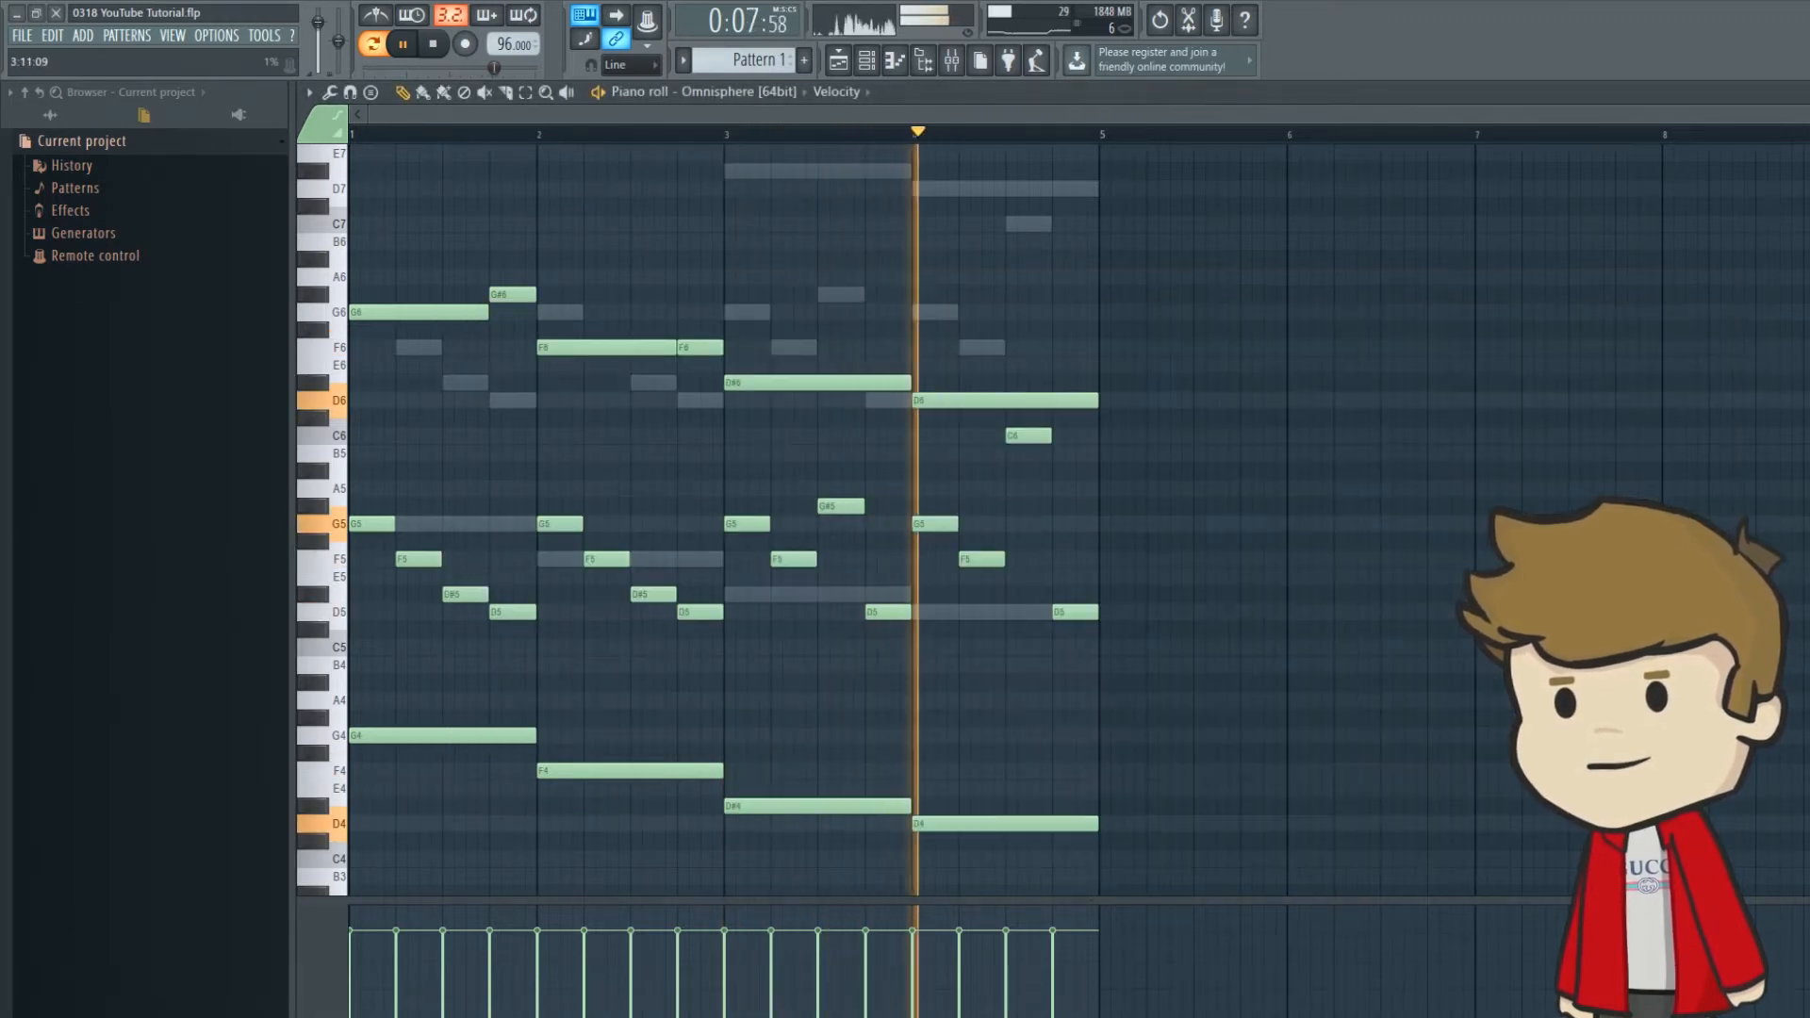
# Step: Play the Insert 4 layer with its effect chain, stop it, and look at the mda Degrade plugin
pyautogui.press('F9')
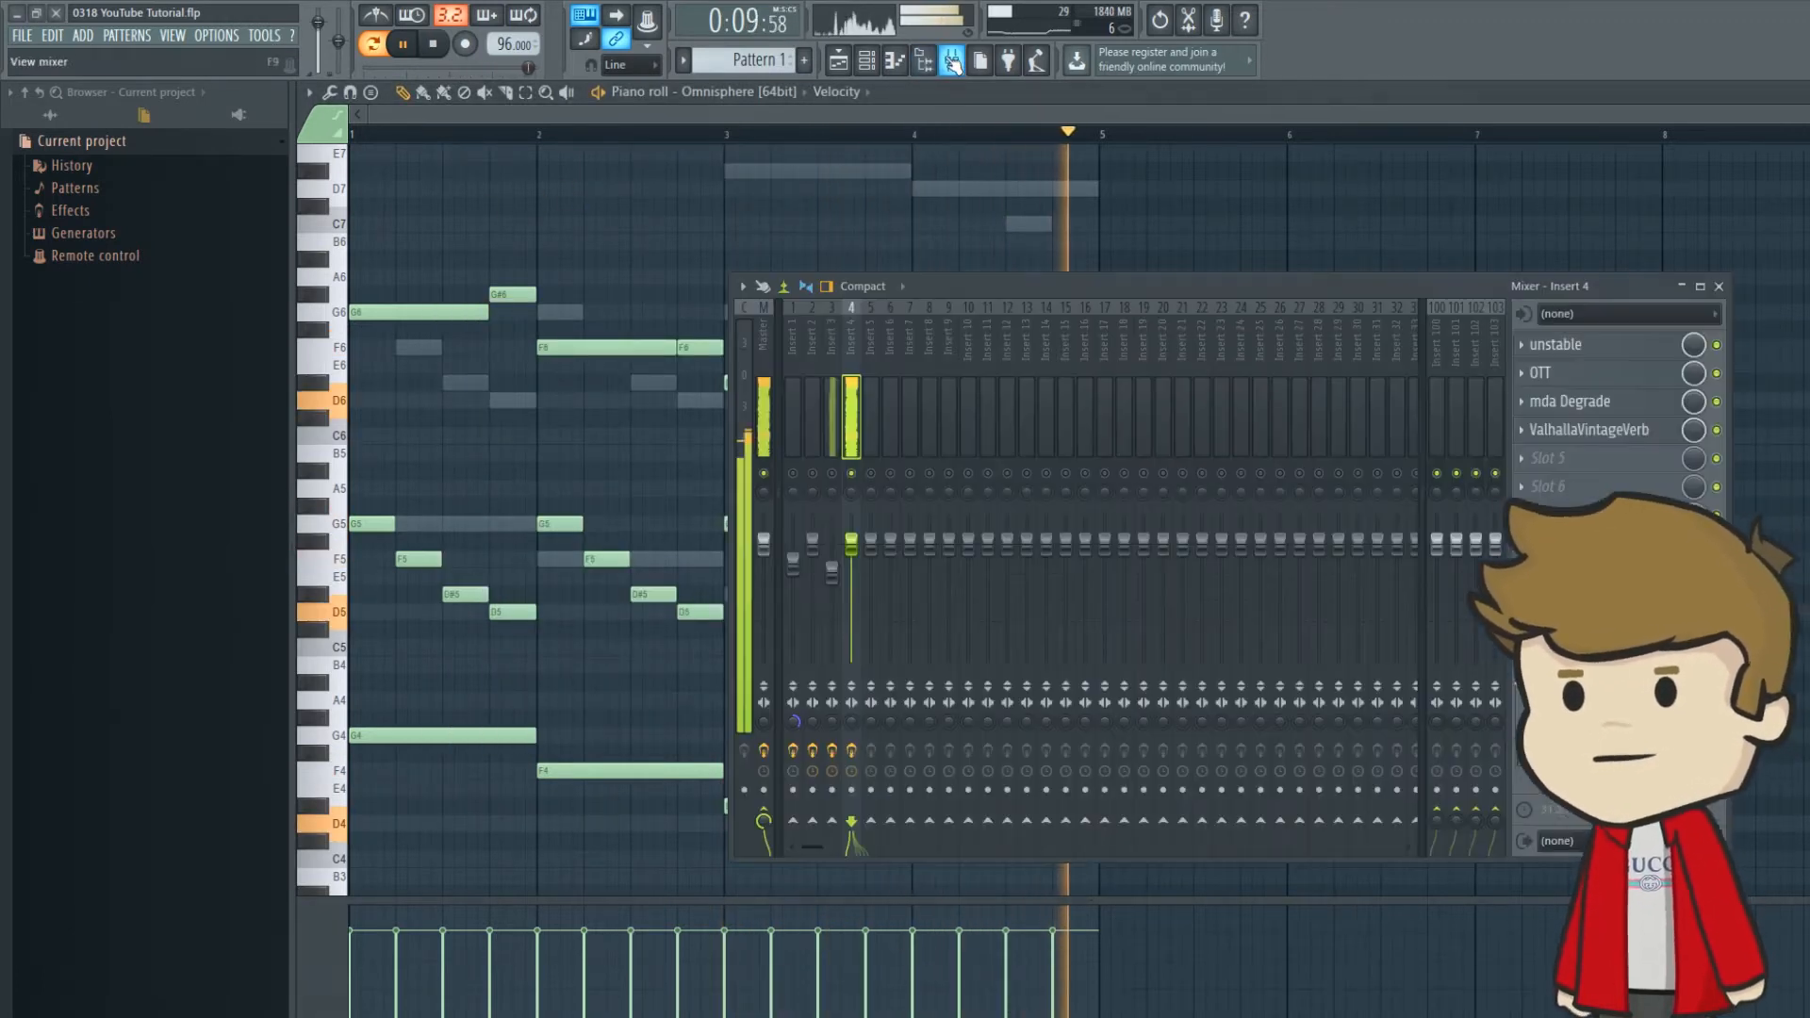
pyautogui.click(433, 44)
pyautogui.click(403, 44)
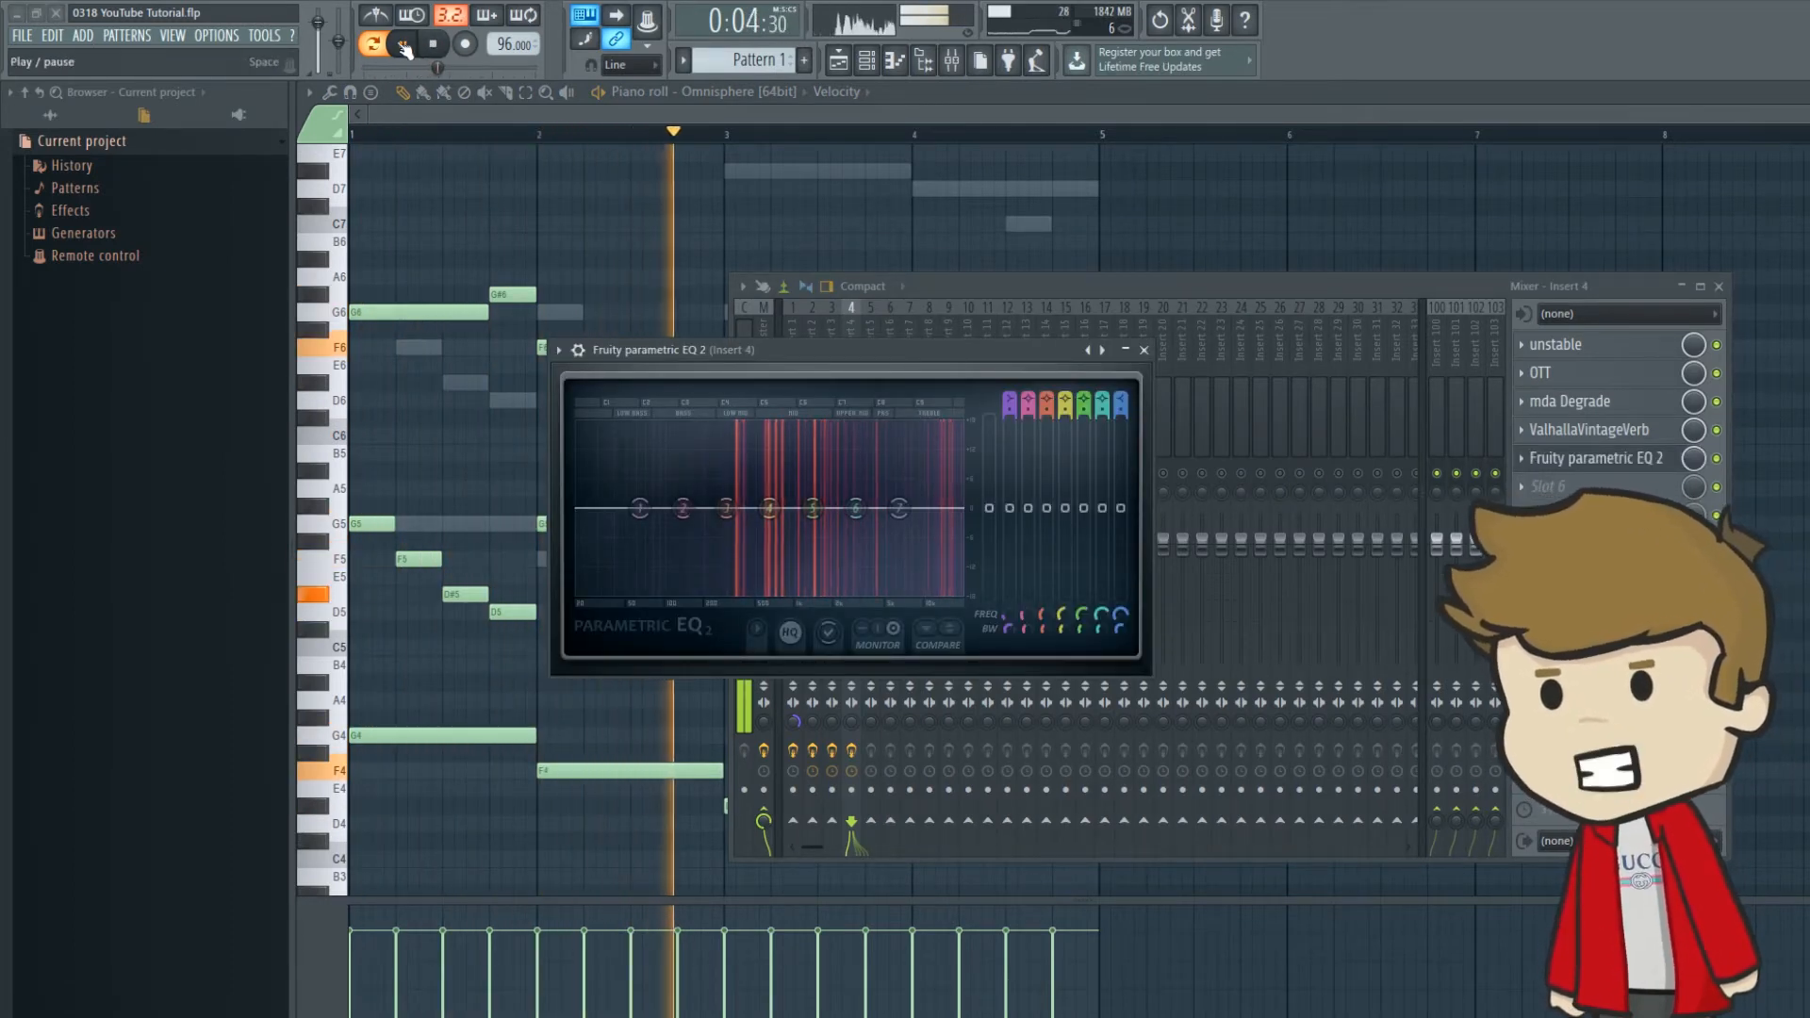
pyautogui.press('space')
pyautogui.click(1602, 401)
pyautogui.click(1602, 402)
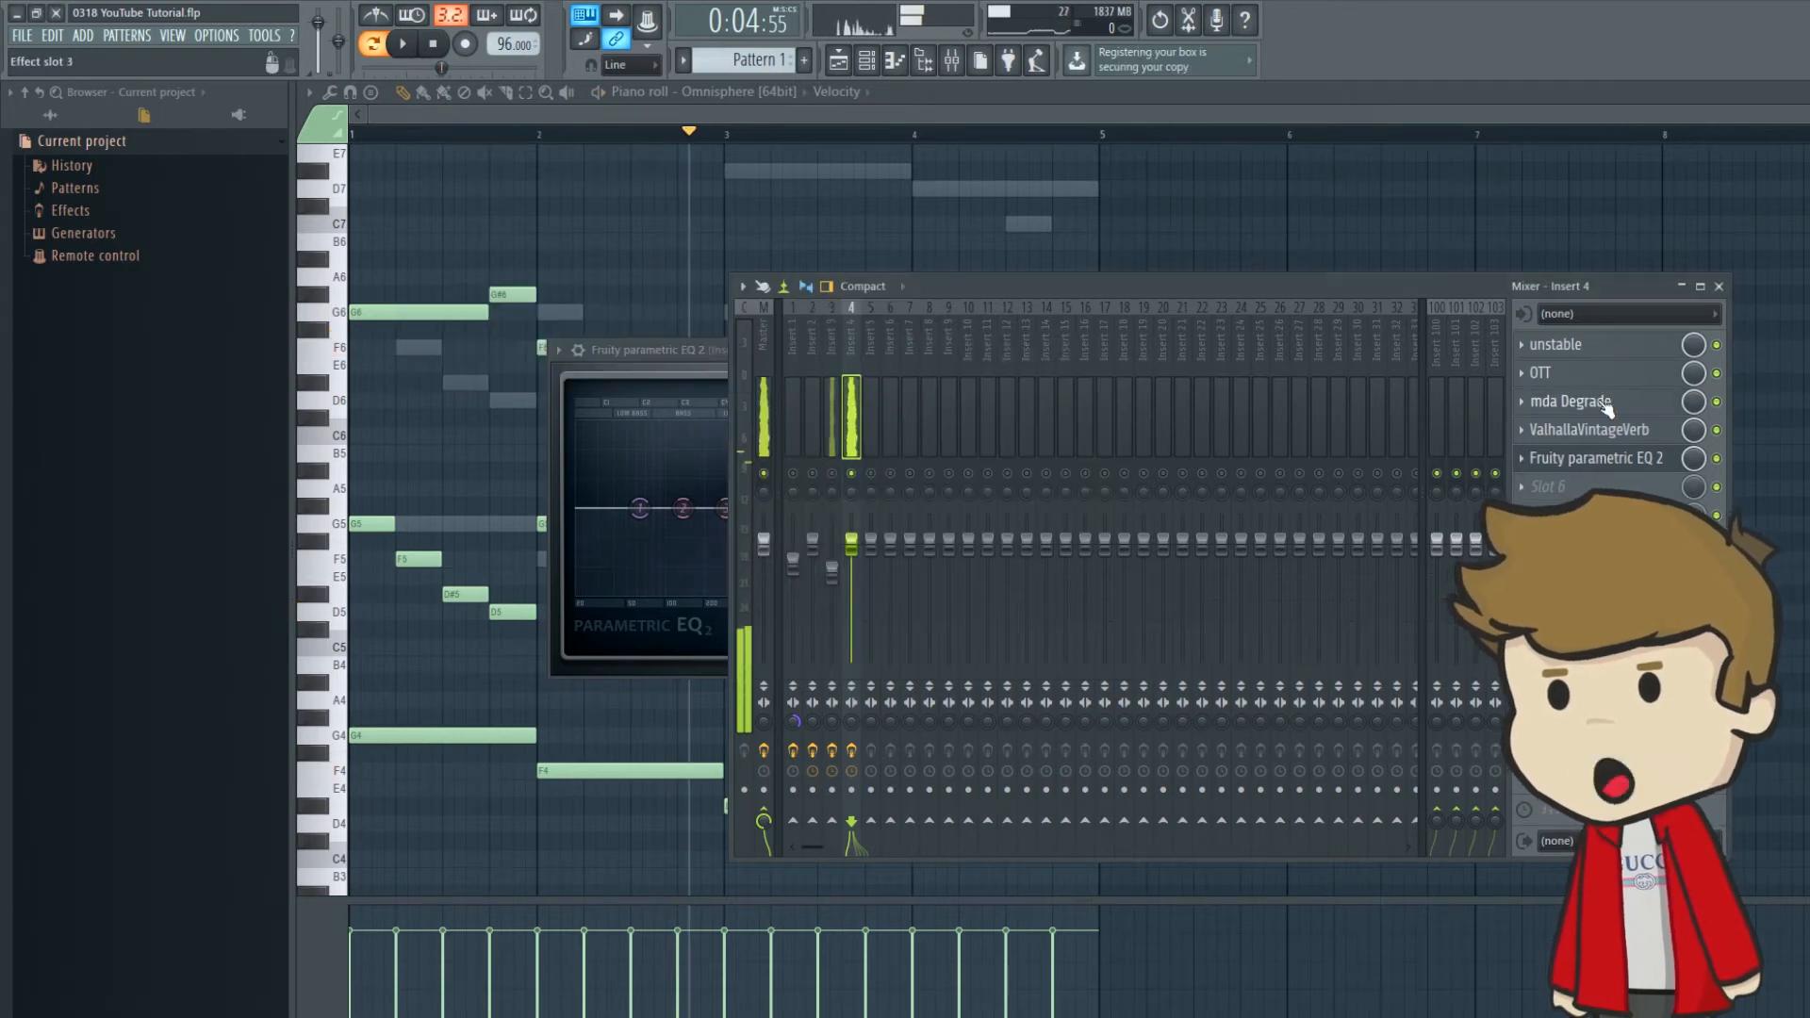
pyautogui.click(1602, 402)
pyautogui.click(1602, 401)
# Step: Shape Insert 4's Fruity parametric EQ 2 with a high pass on band 1 and a low pass on band 7
pyautogui.click(1603, 458)
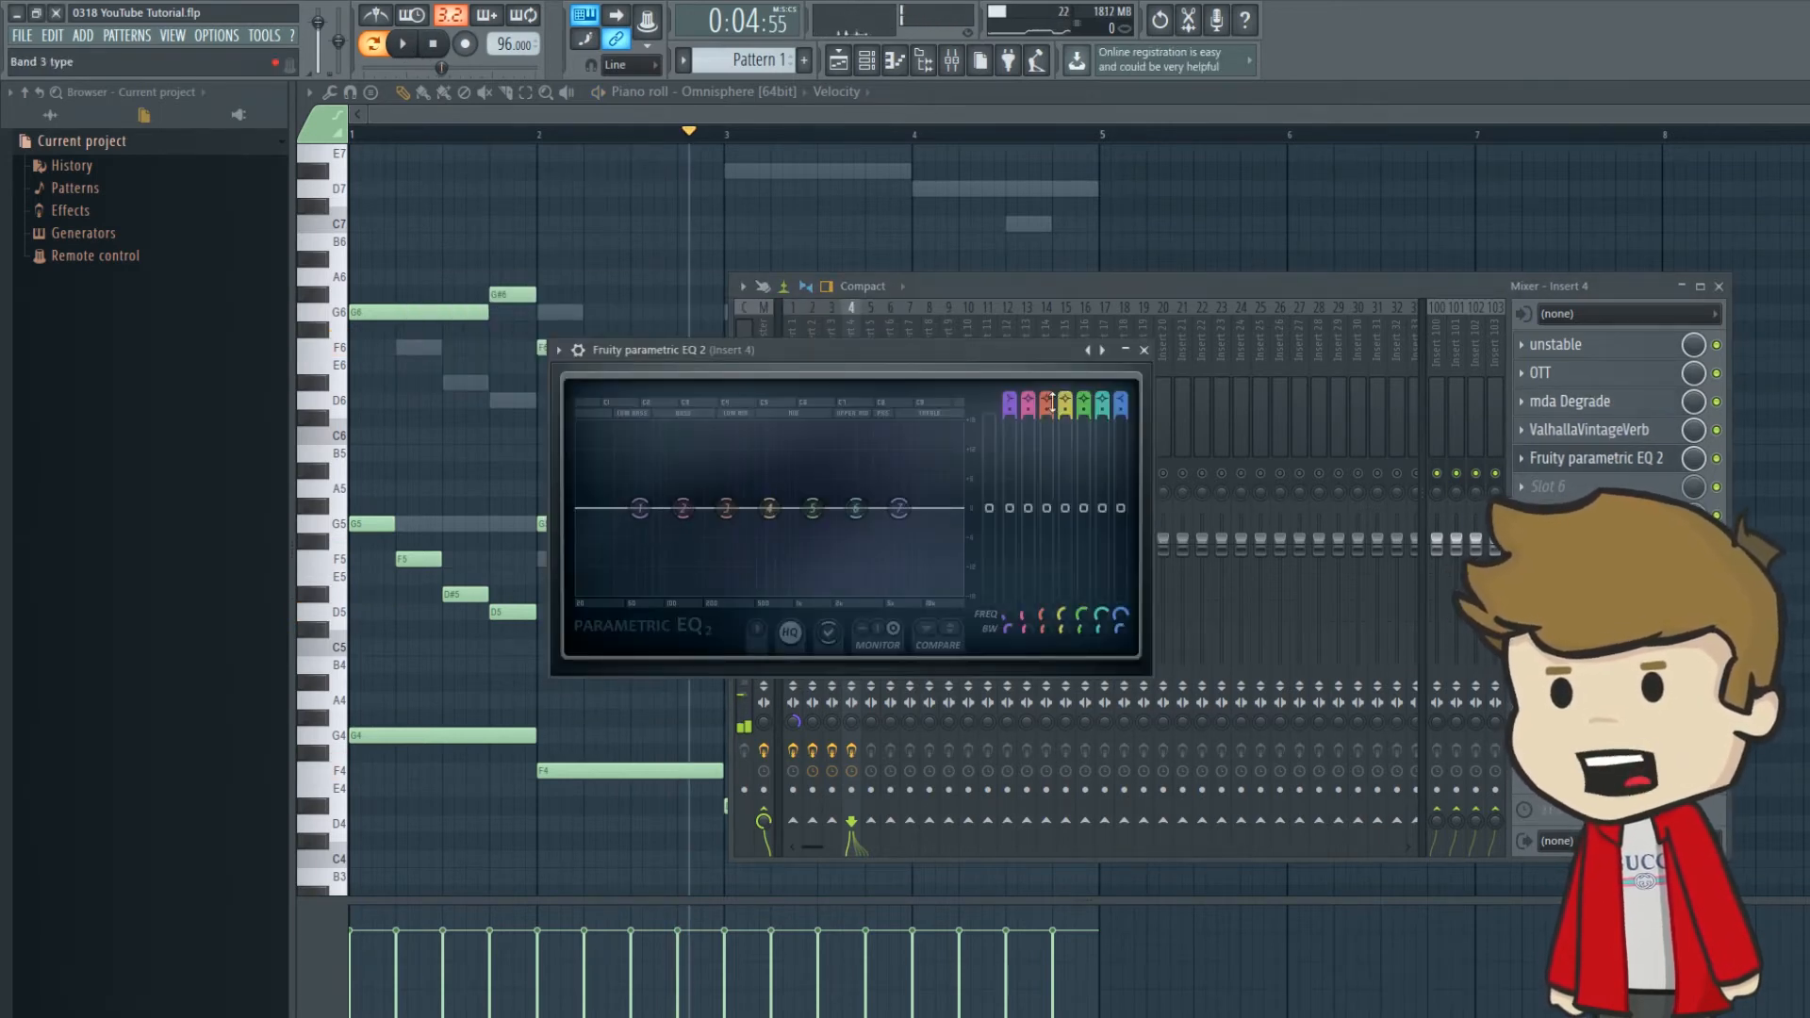
pyautogui.click(1120, 401)
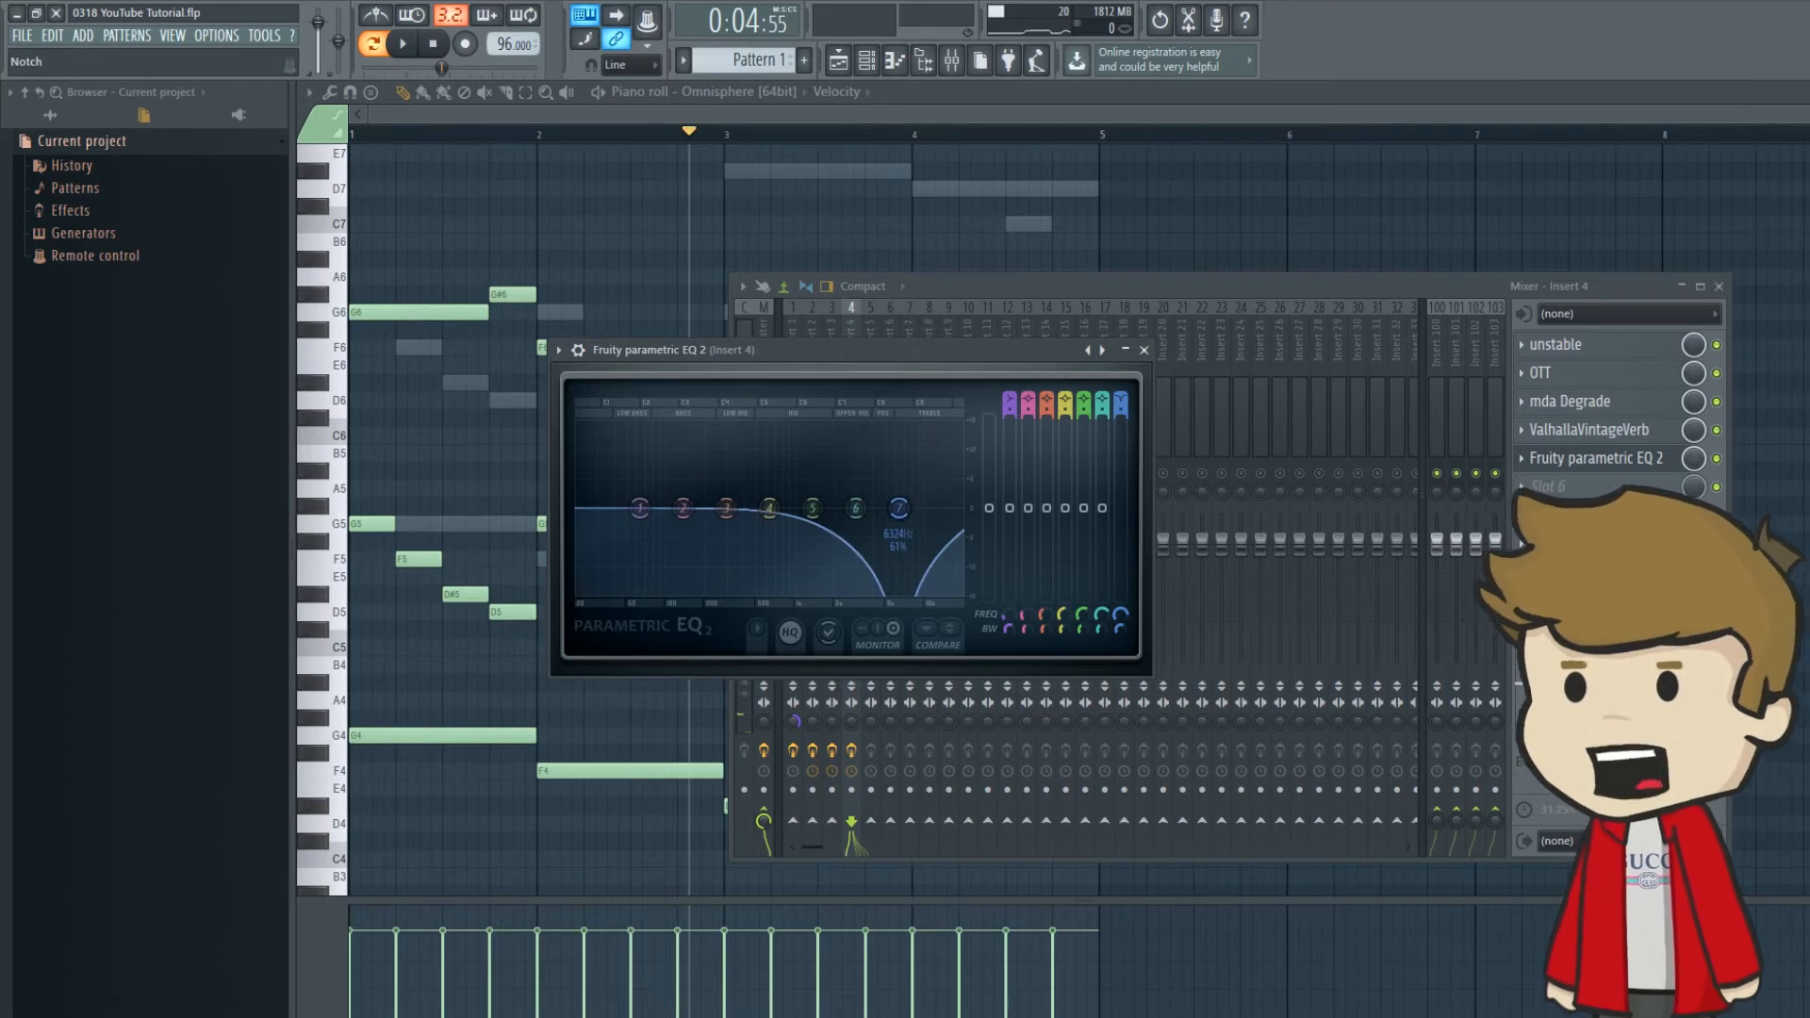
pyautogui.moveTo(1120, 400)
pyautogui.mouseDown()
pyautogui.moveTo(1120, 429)
pyautogui.moveTo(1120, 377)
pyautogui.mouseUp()
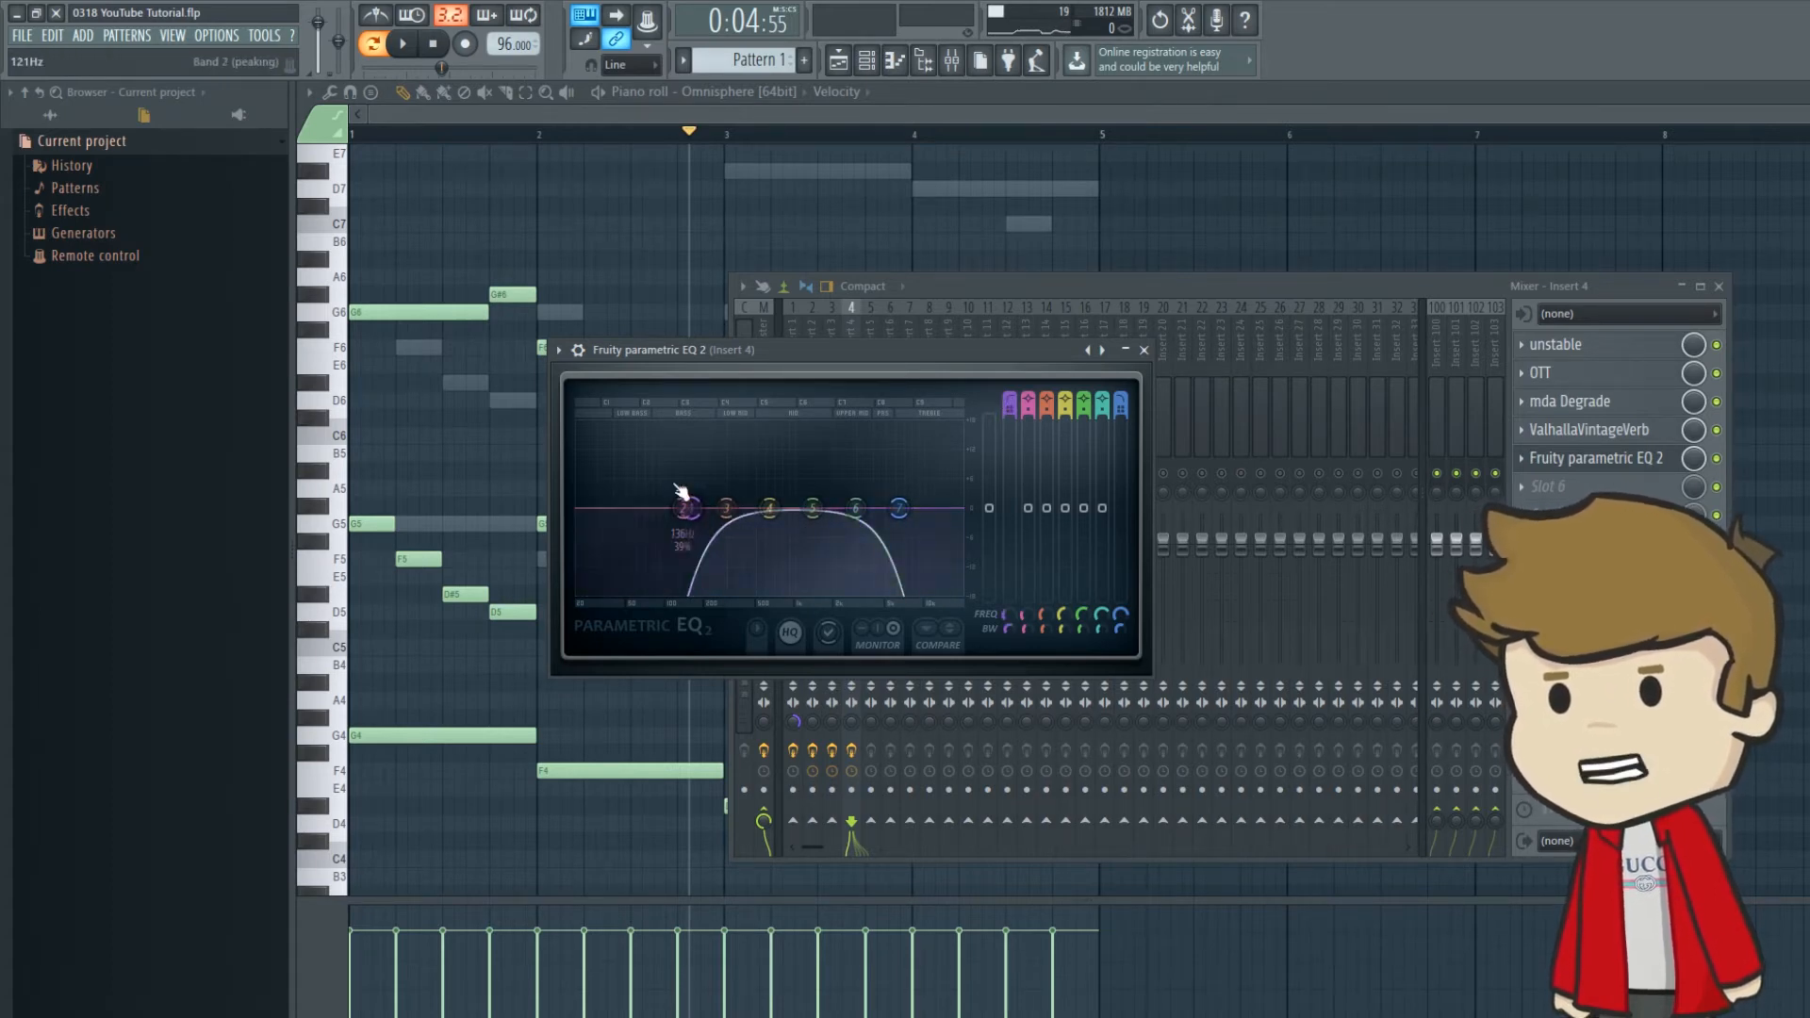
# Step: During playback, lower band 7's low-pass cutoff and boost band 4 at about 267 Hz with a 34% bandwidth
pyautogui.click(402, 43)
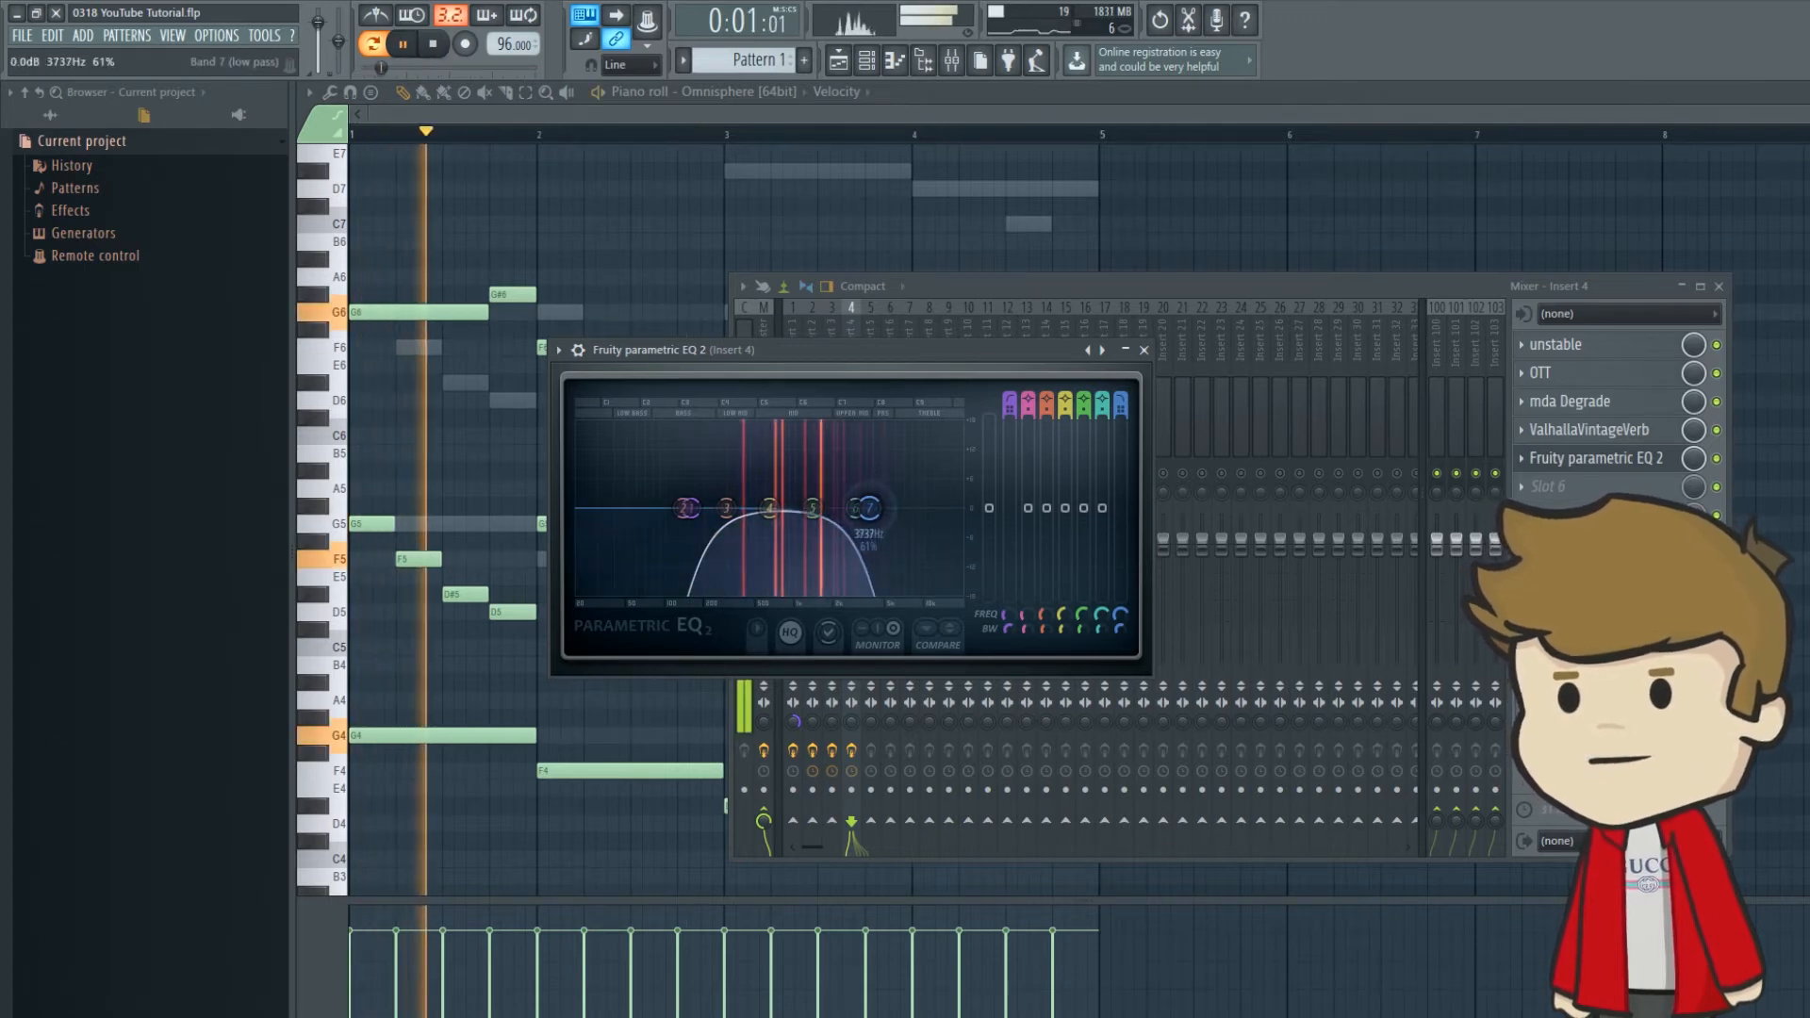
pyautogui.moveTo(868, 509); pyautogui.dragTo(720, 481)
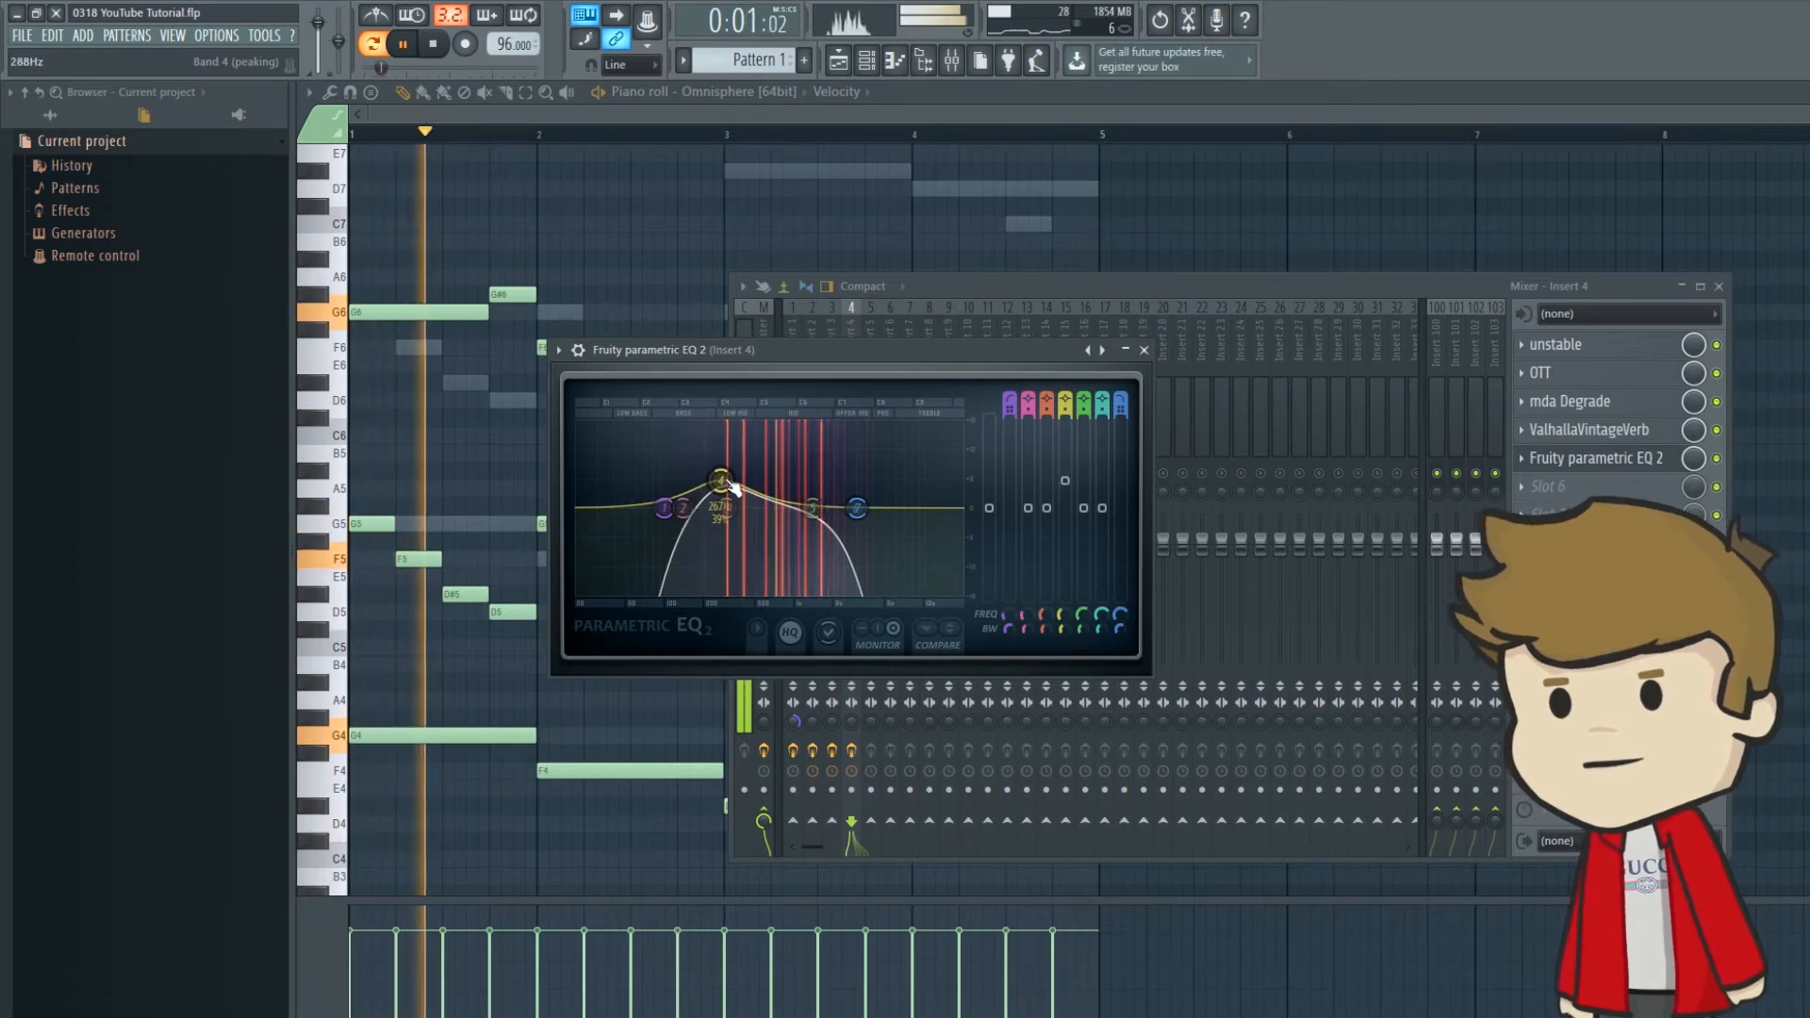
pyautogui.scroll(-5, 728, 482)
pyautogui.scroll(4, 728, 483)
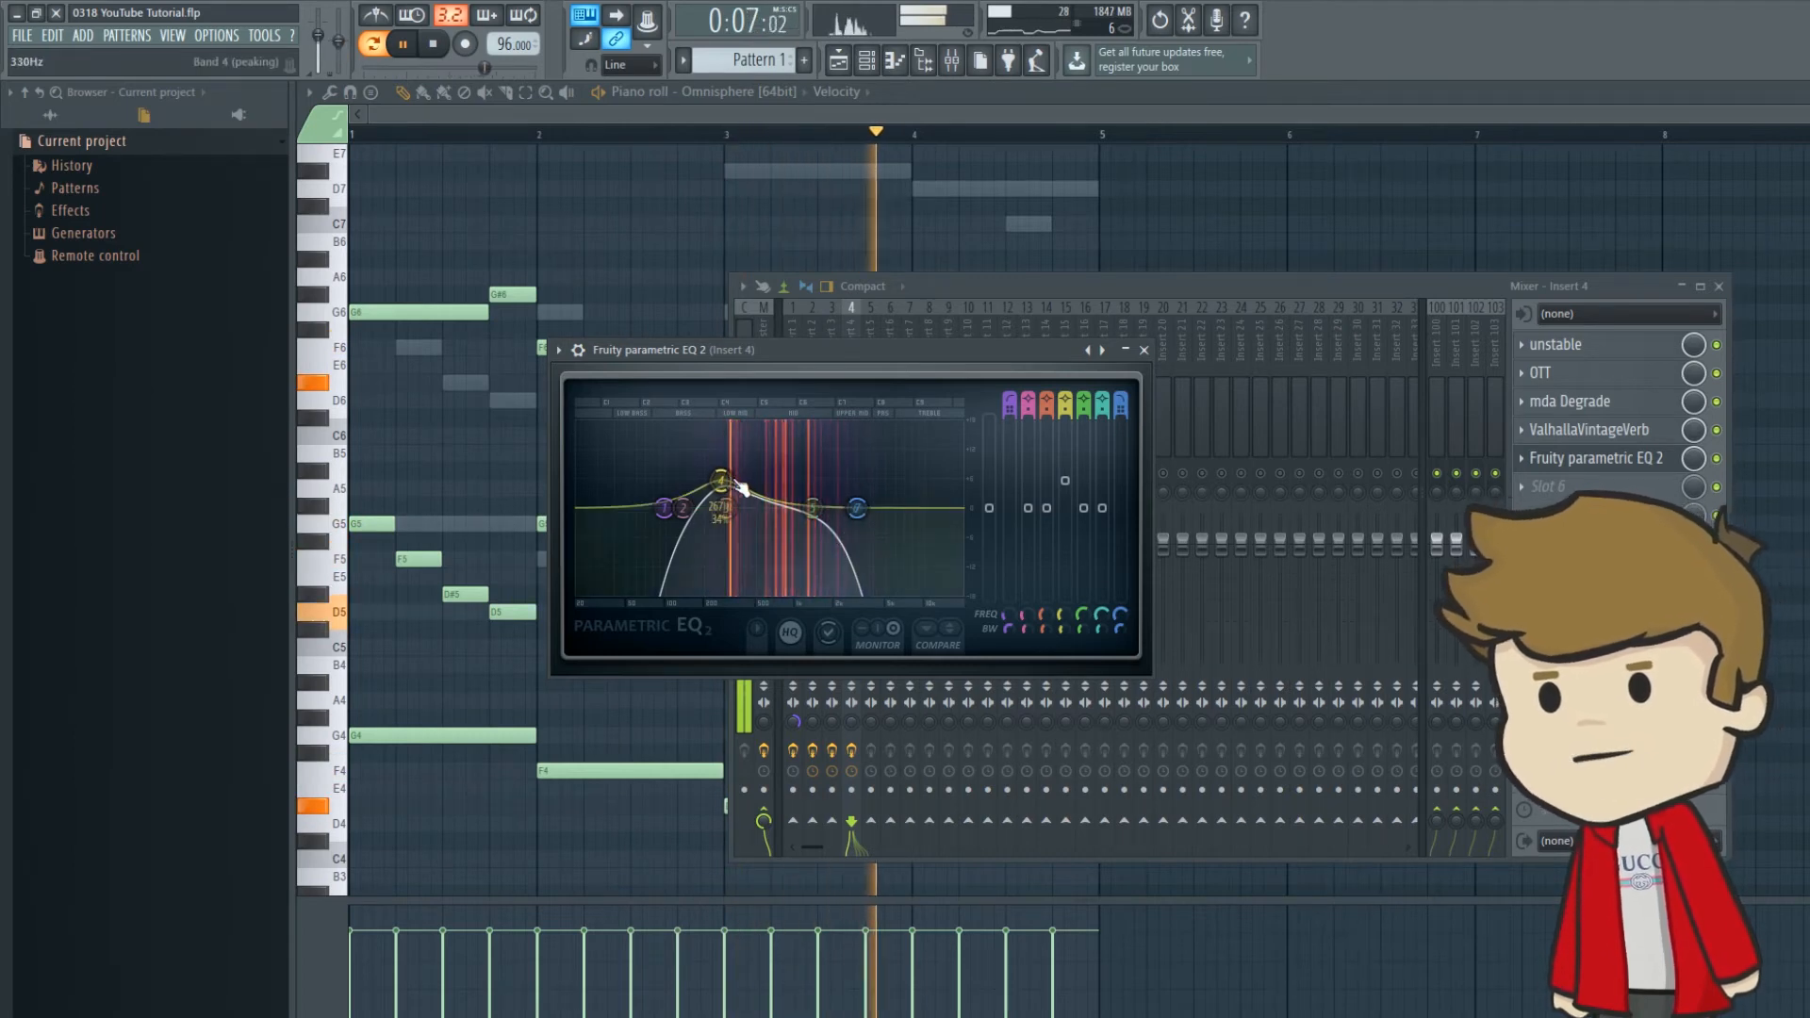
# Step: Sweep band 4's gain near 289 Hz, settle on a moderate boost, and move band 7's low-pass cutoff higher
pyautogui.moveTo(721, 481); pyautogui.dragTo(727, 433)
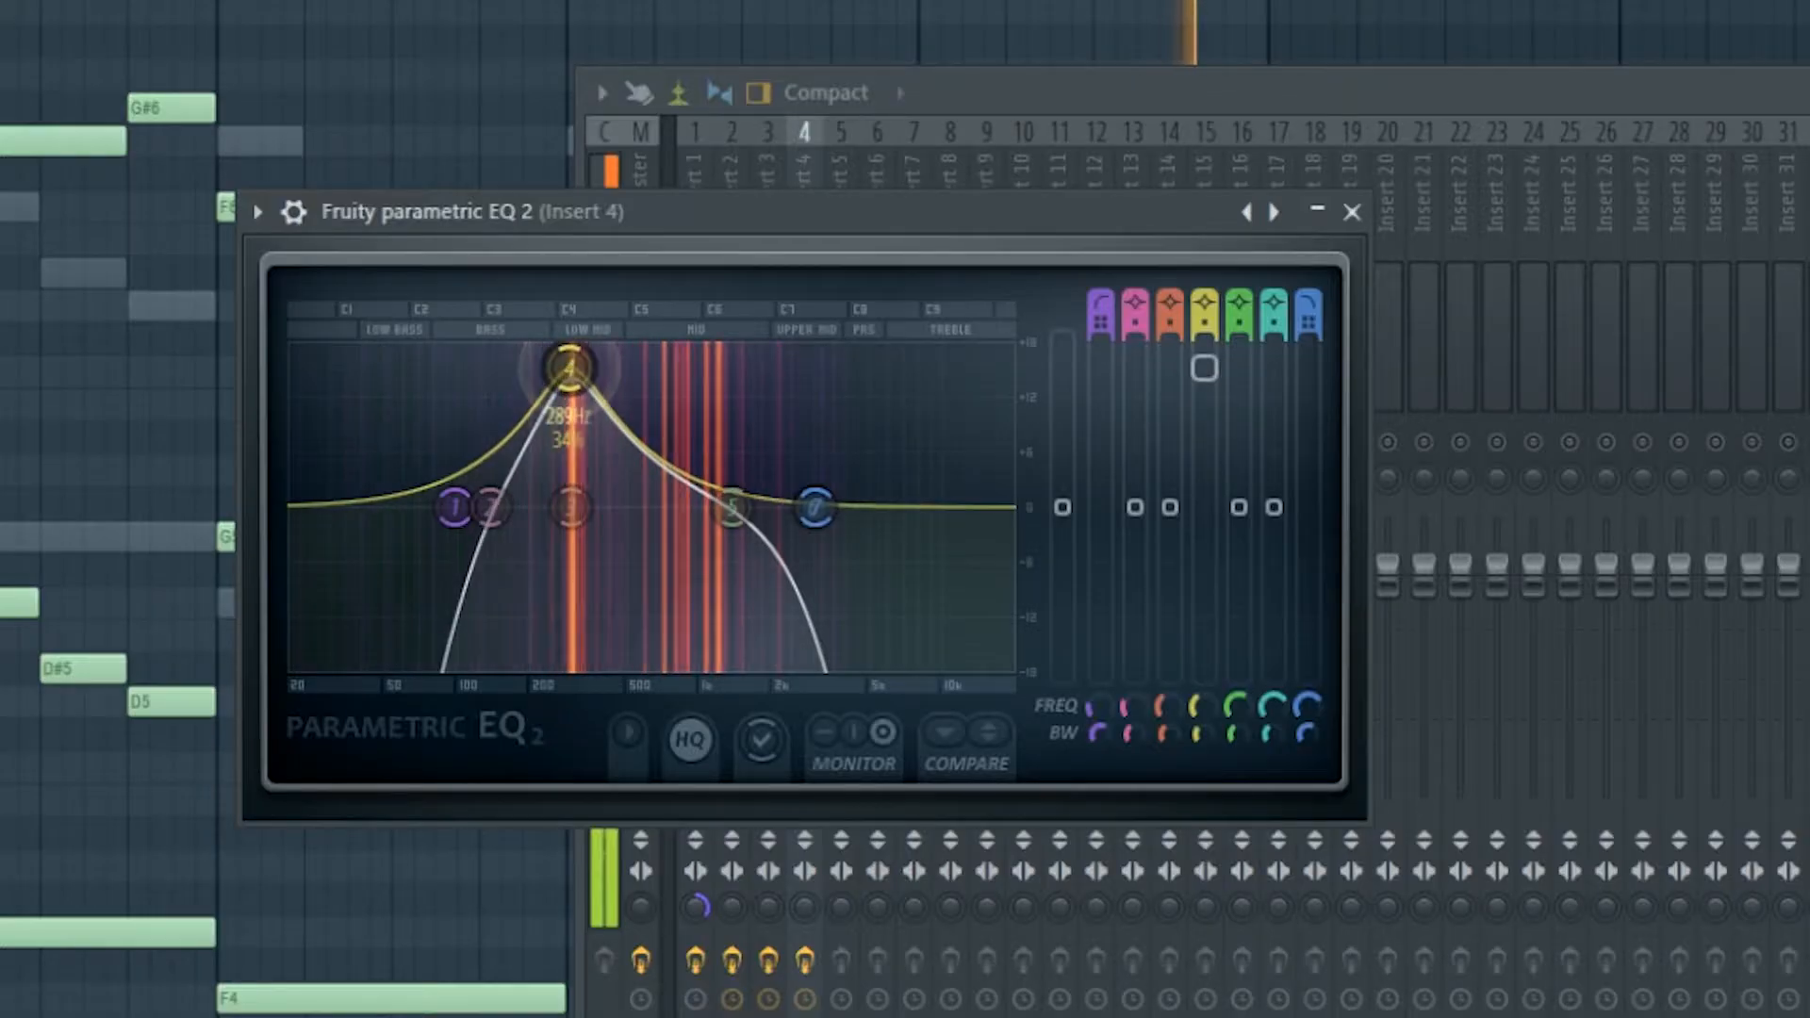
pyautogui.moveTo(570, 367); pyautogui.dragTo(573, 428)
pyautogui.moveTo(730, 461); pyautogui.dragTo(731, 471)
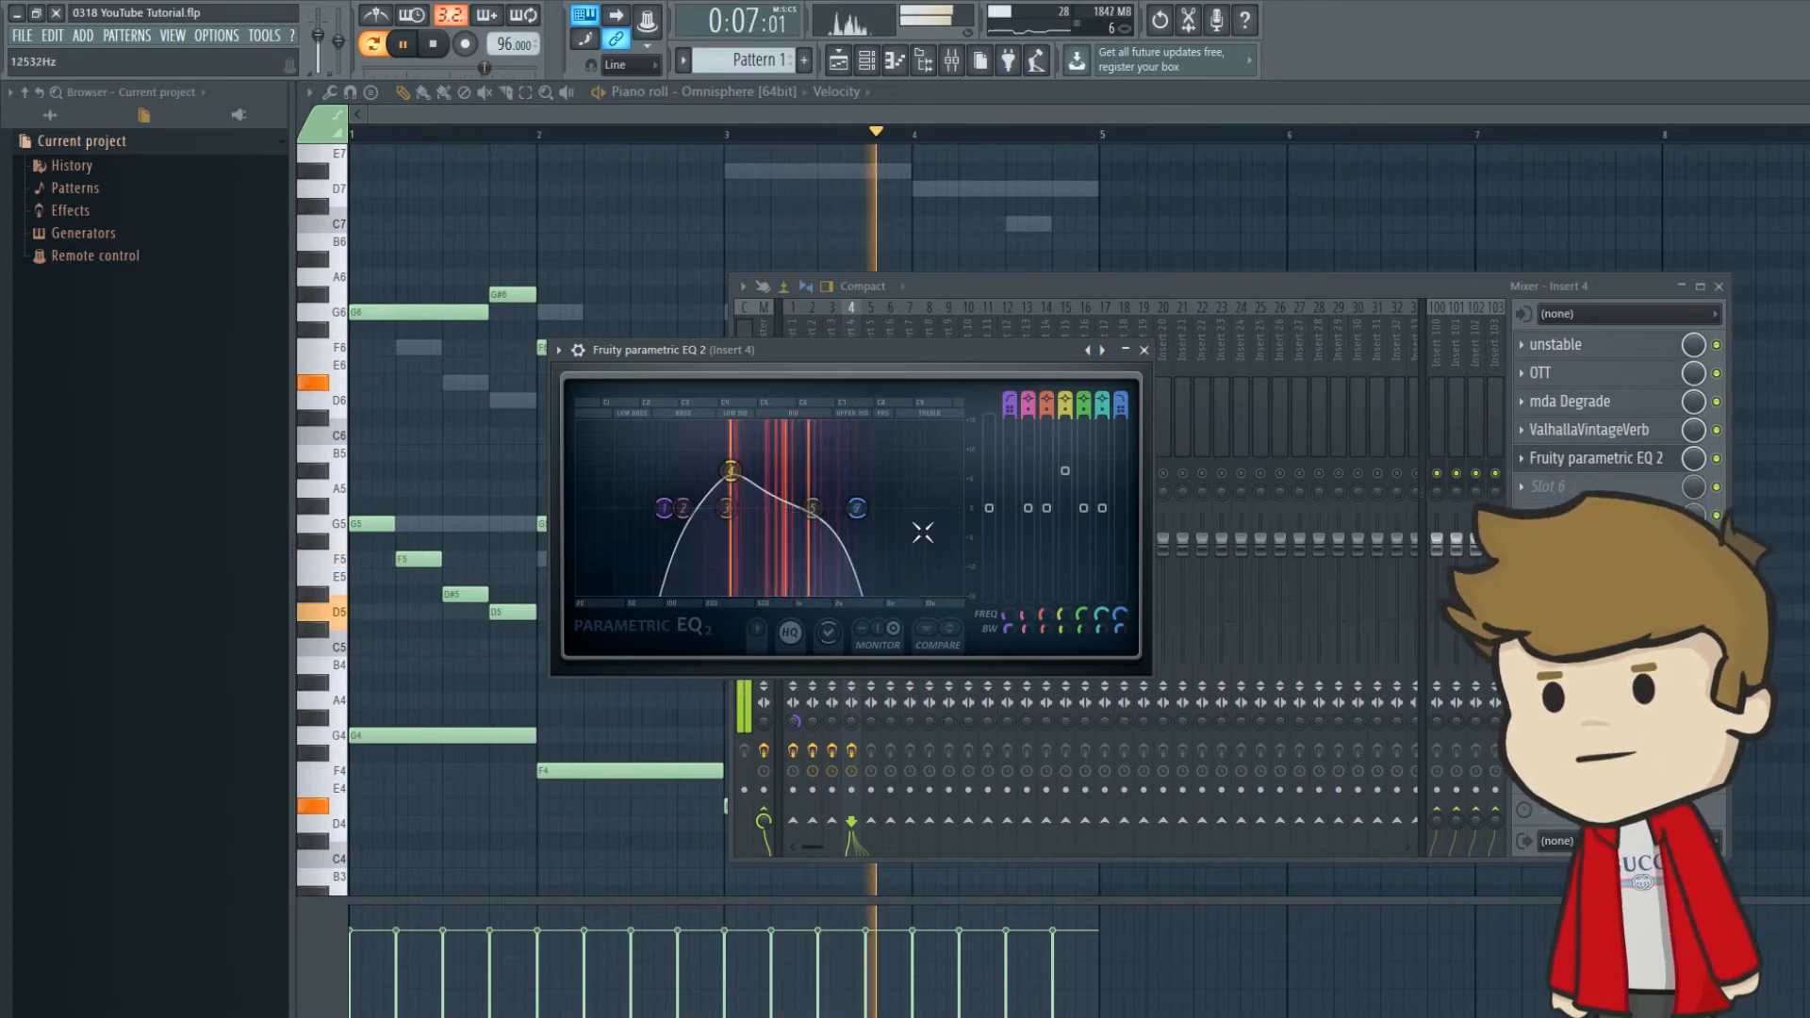
pyautogui.moveTo(856, 508)
pyautogui.mouseDown()
pyautogui.moveTo(957, 508)
pyautogui.moveTo(878, 508)
pyautogui.mouseUp()
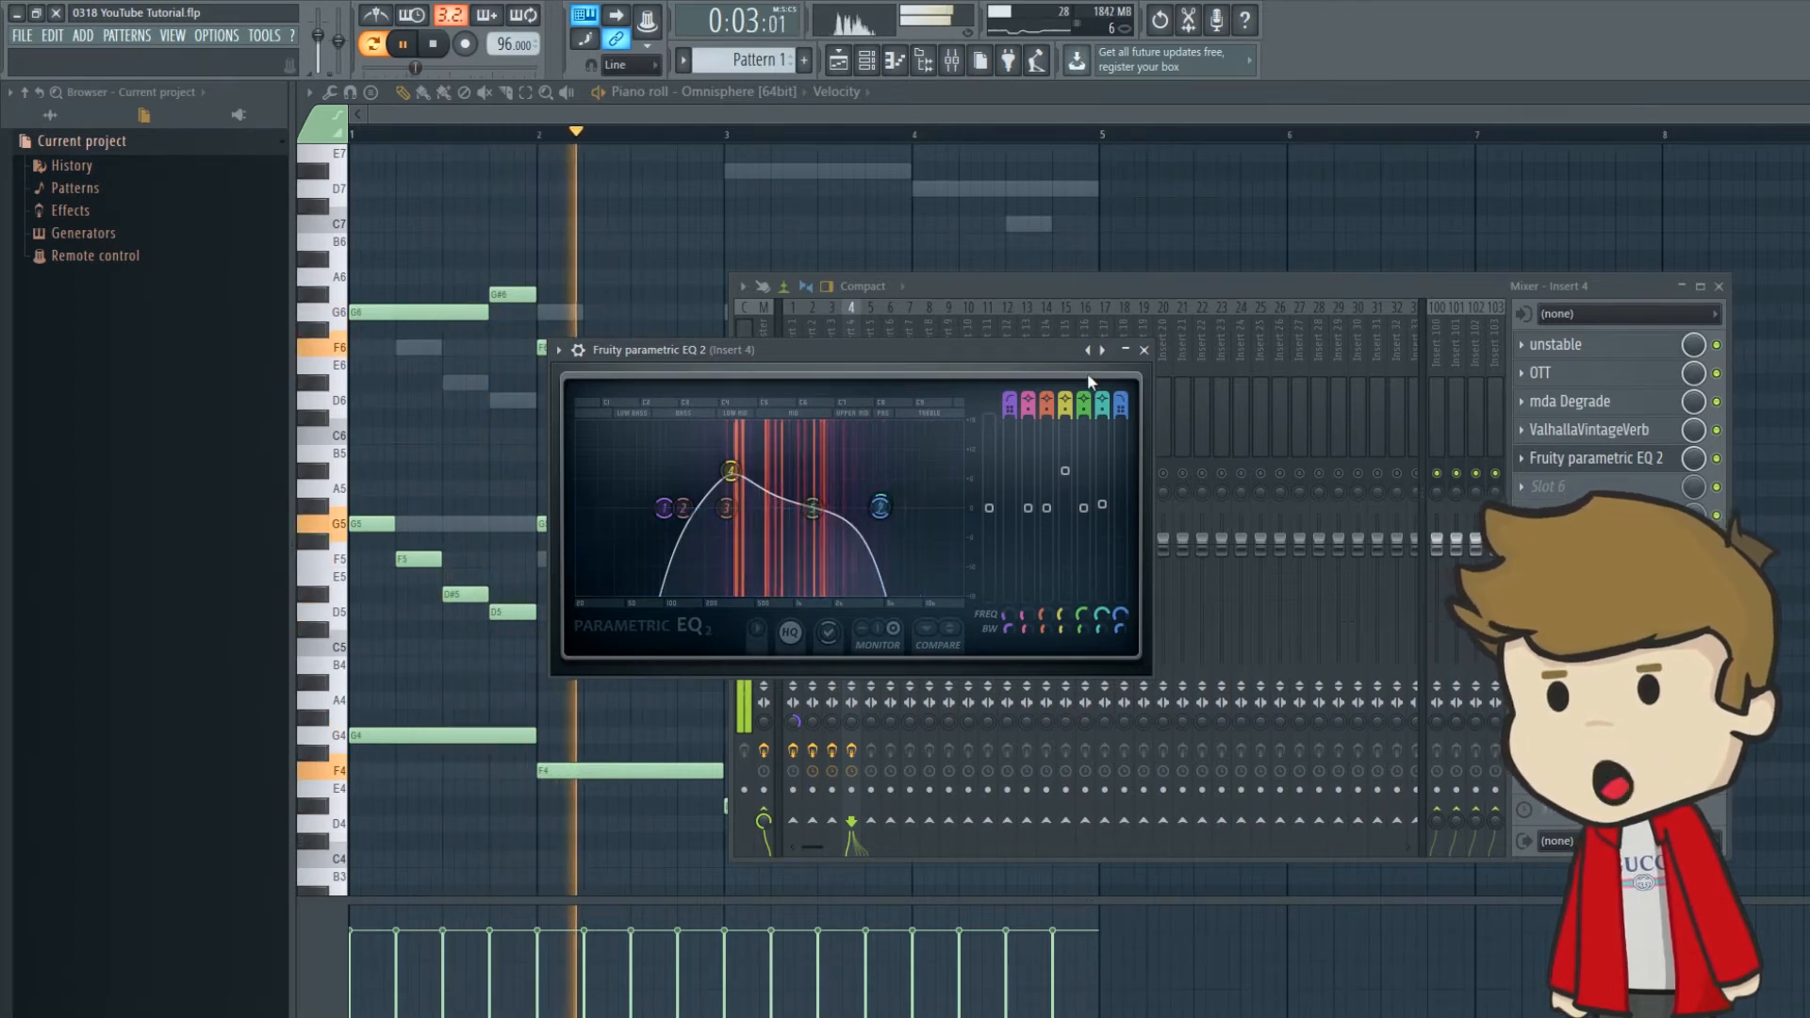
# Step: Close the parametric EQ, restart playback from the beginning, and set Insert 3's stereo separation to 69% separated
pyautogui.click(1144, 350)
pyautogui.click(411, 44)
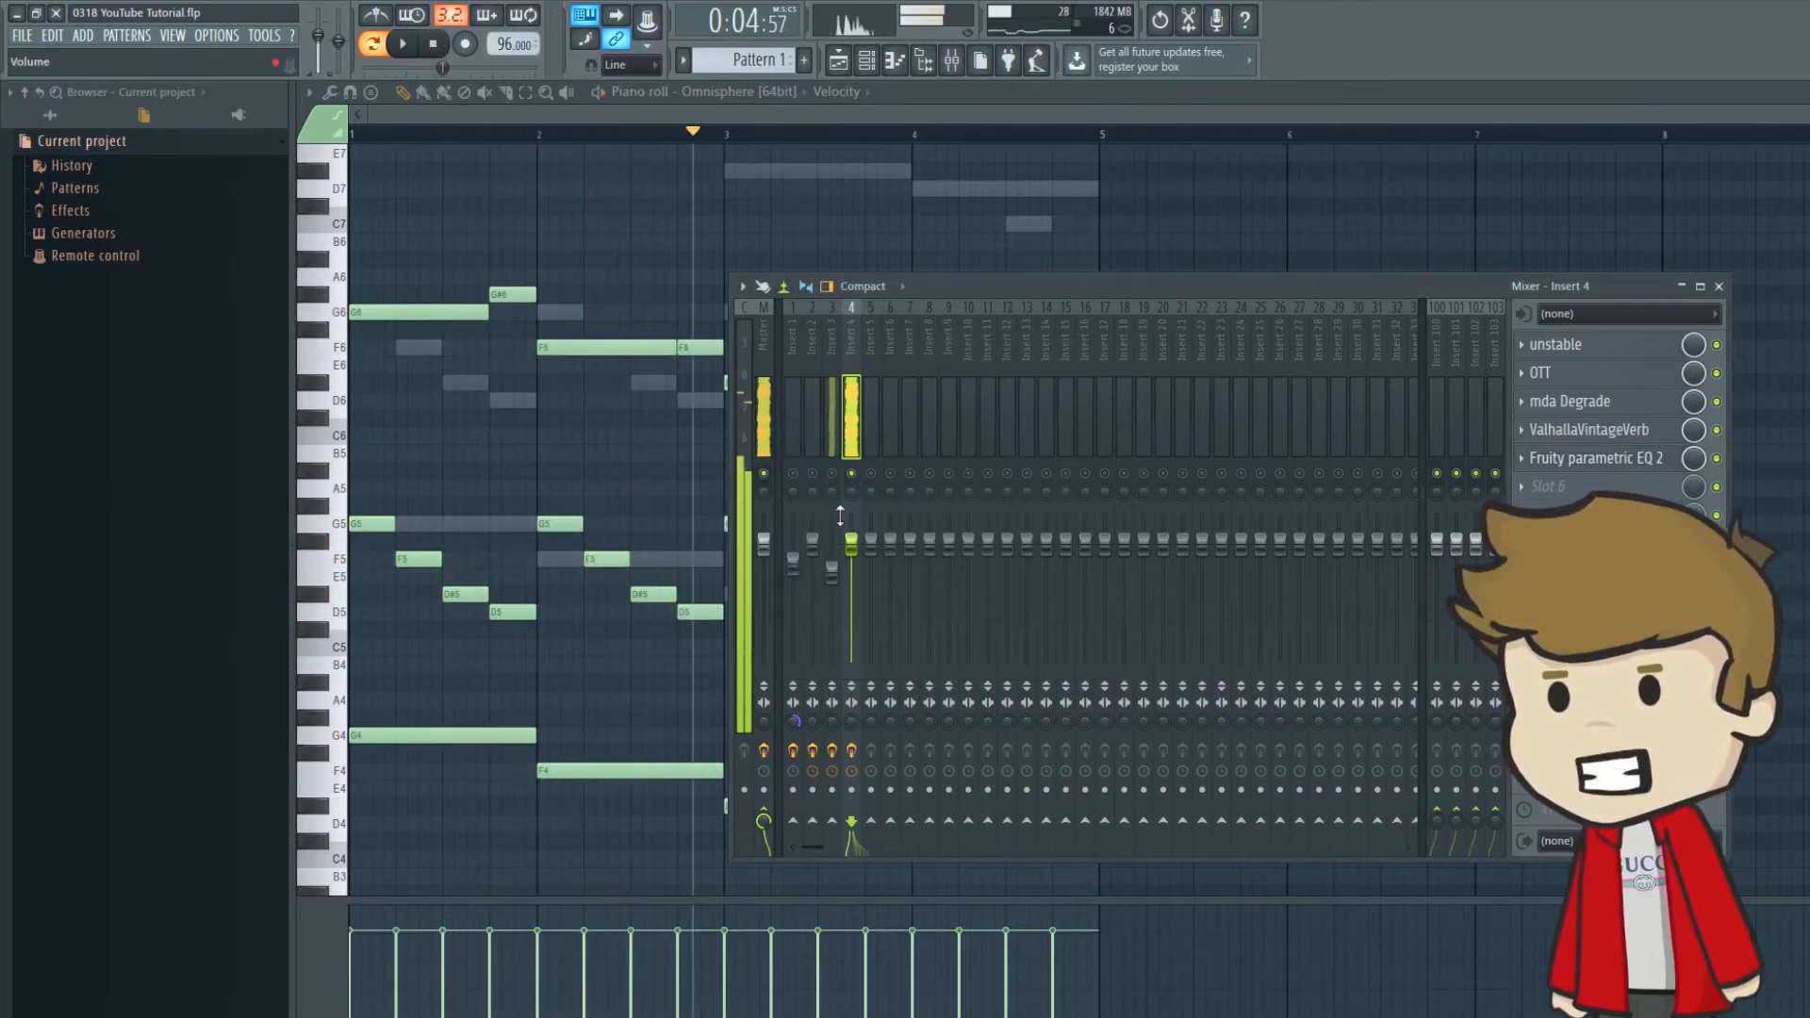
pyautogui.press('space')
pyautogui.click(830, 711)
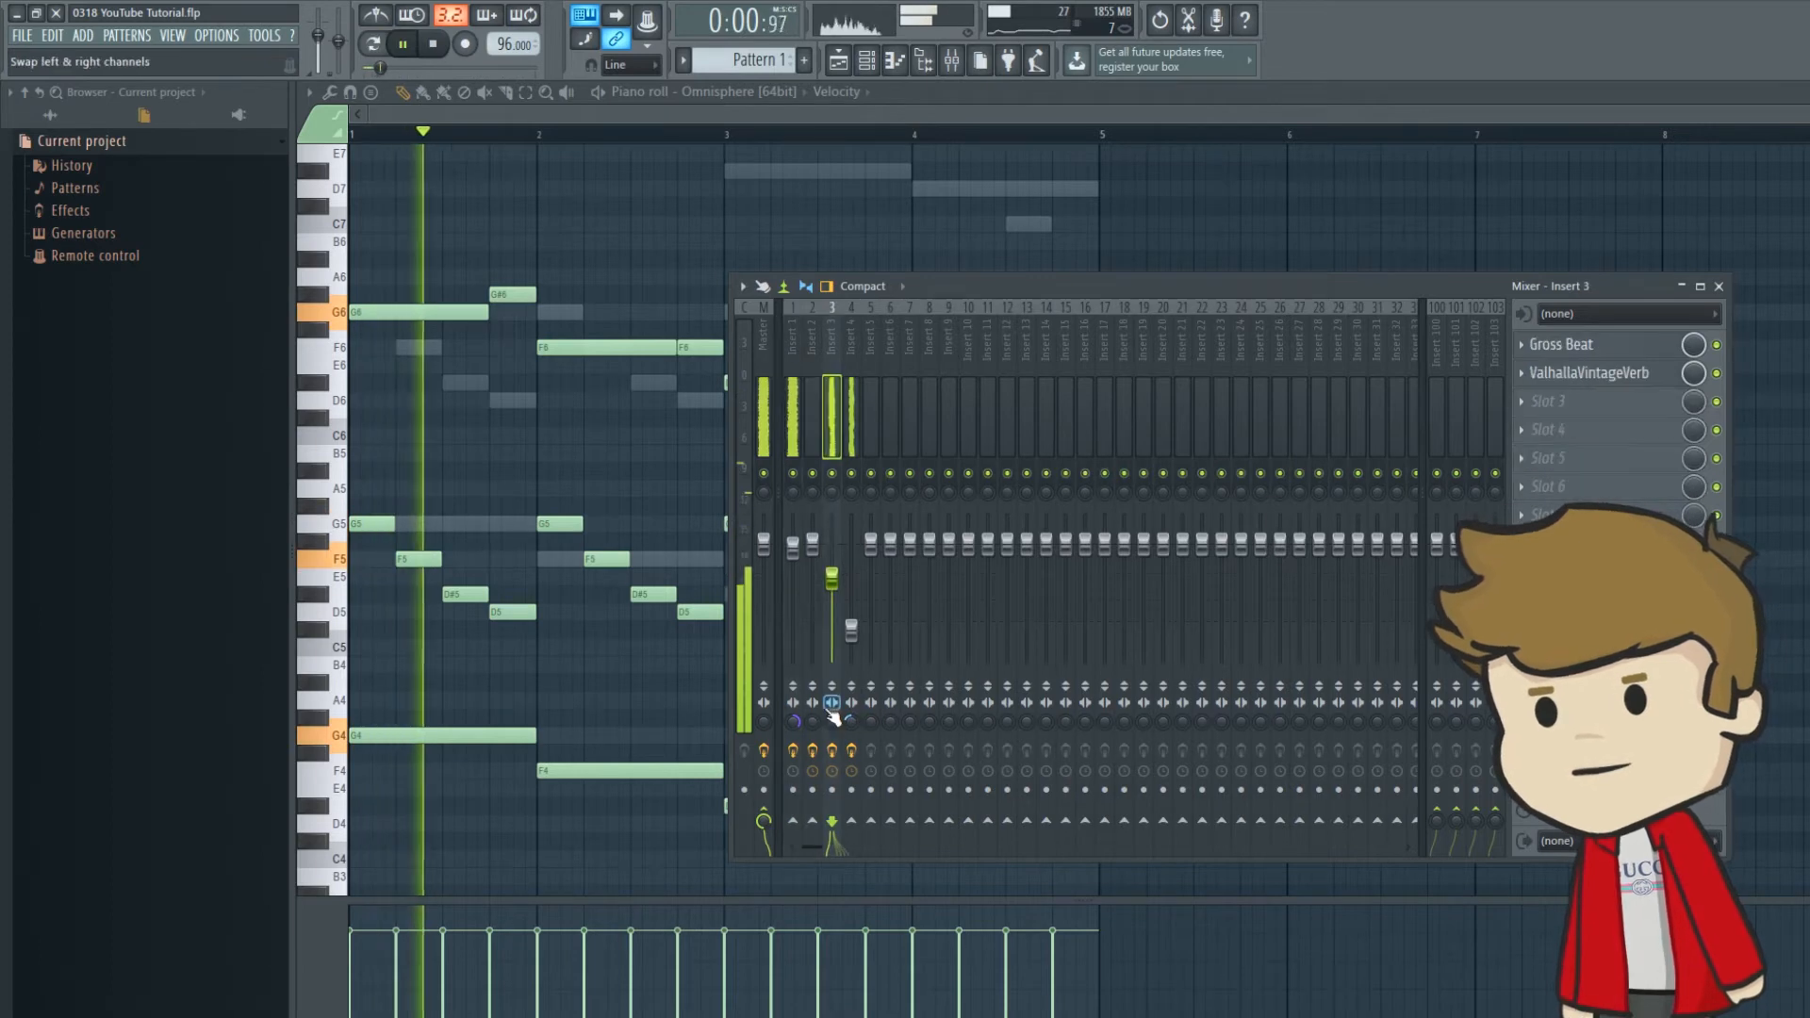
pyautogui.moveTo(831, 721); pyautogui.dragTo(831, 747)
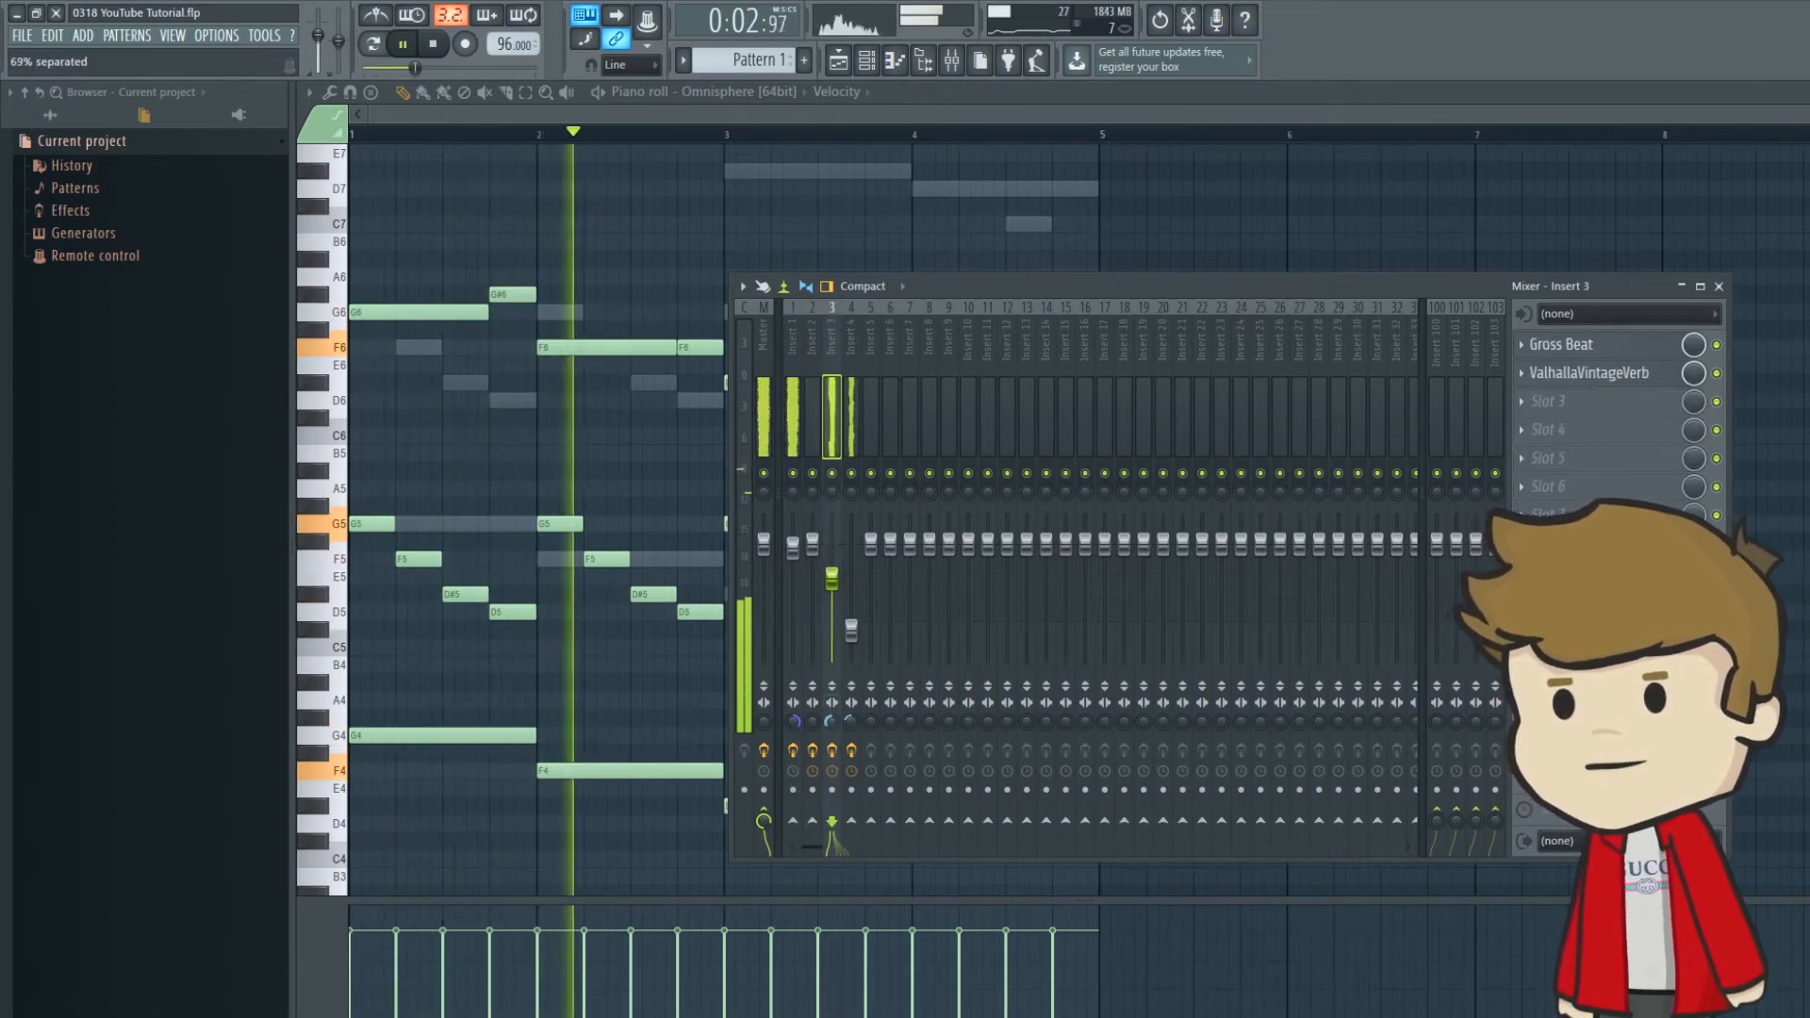
# Step: Slightly raise the levels of Inserts 3 and 4 and lower Insert 1, and stop playback with the playlist and channel rack shown
pyautogui.moveTo(831, 577)
pyautogui.mouseDown()
pyautogui.moveTo(831, 552)
pyautogui.moveTo(832, 575)
pyautogui.mouseUp()
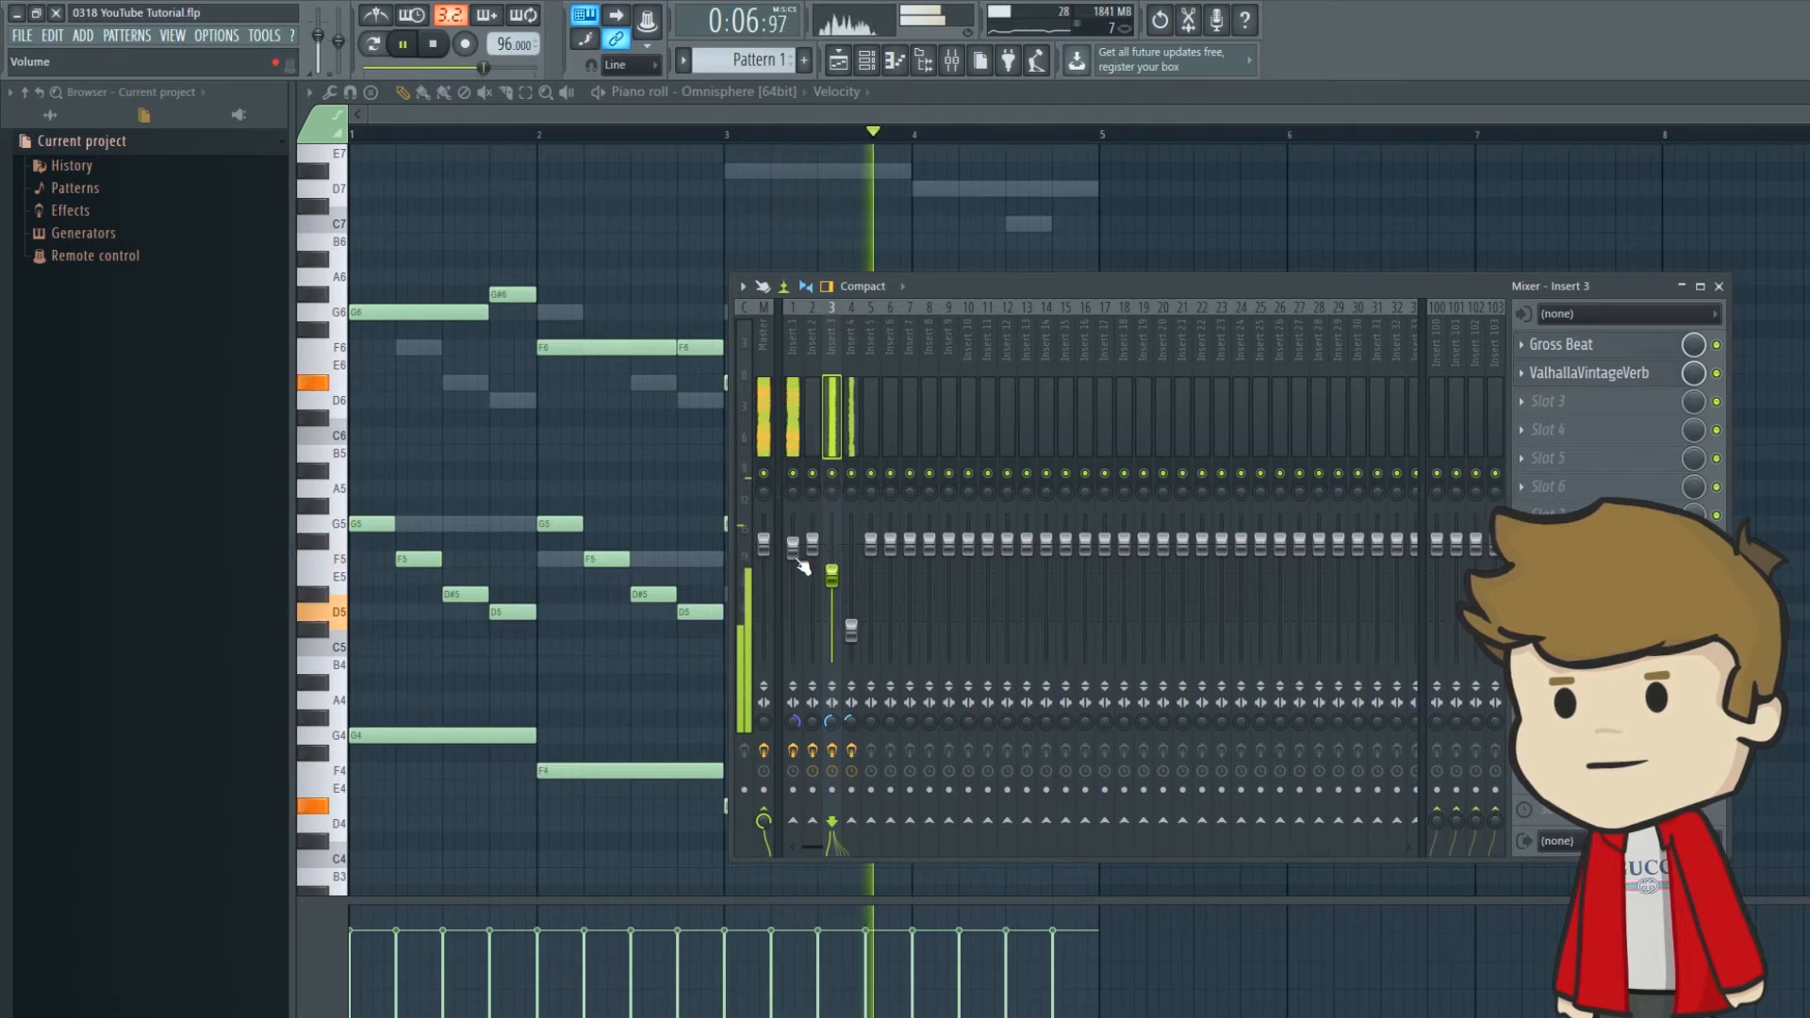
pyautogui.moveTo(793, 548); pyautogui.dragTo(858, 611)
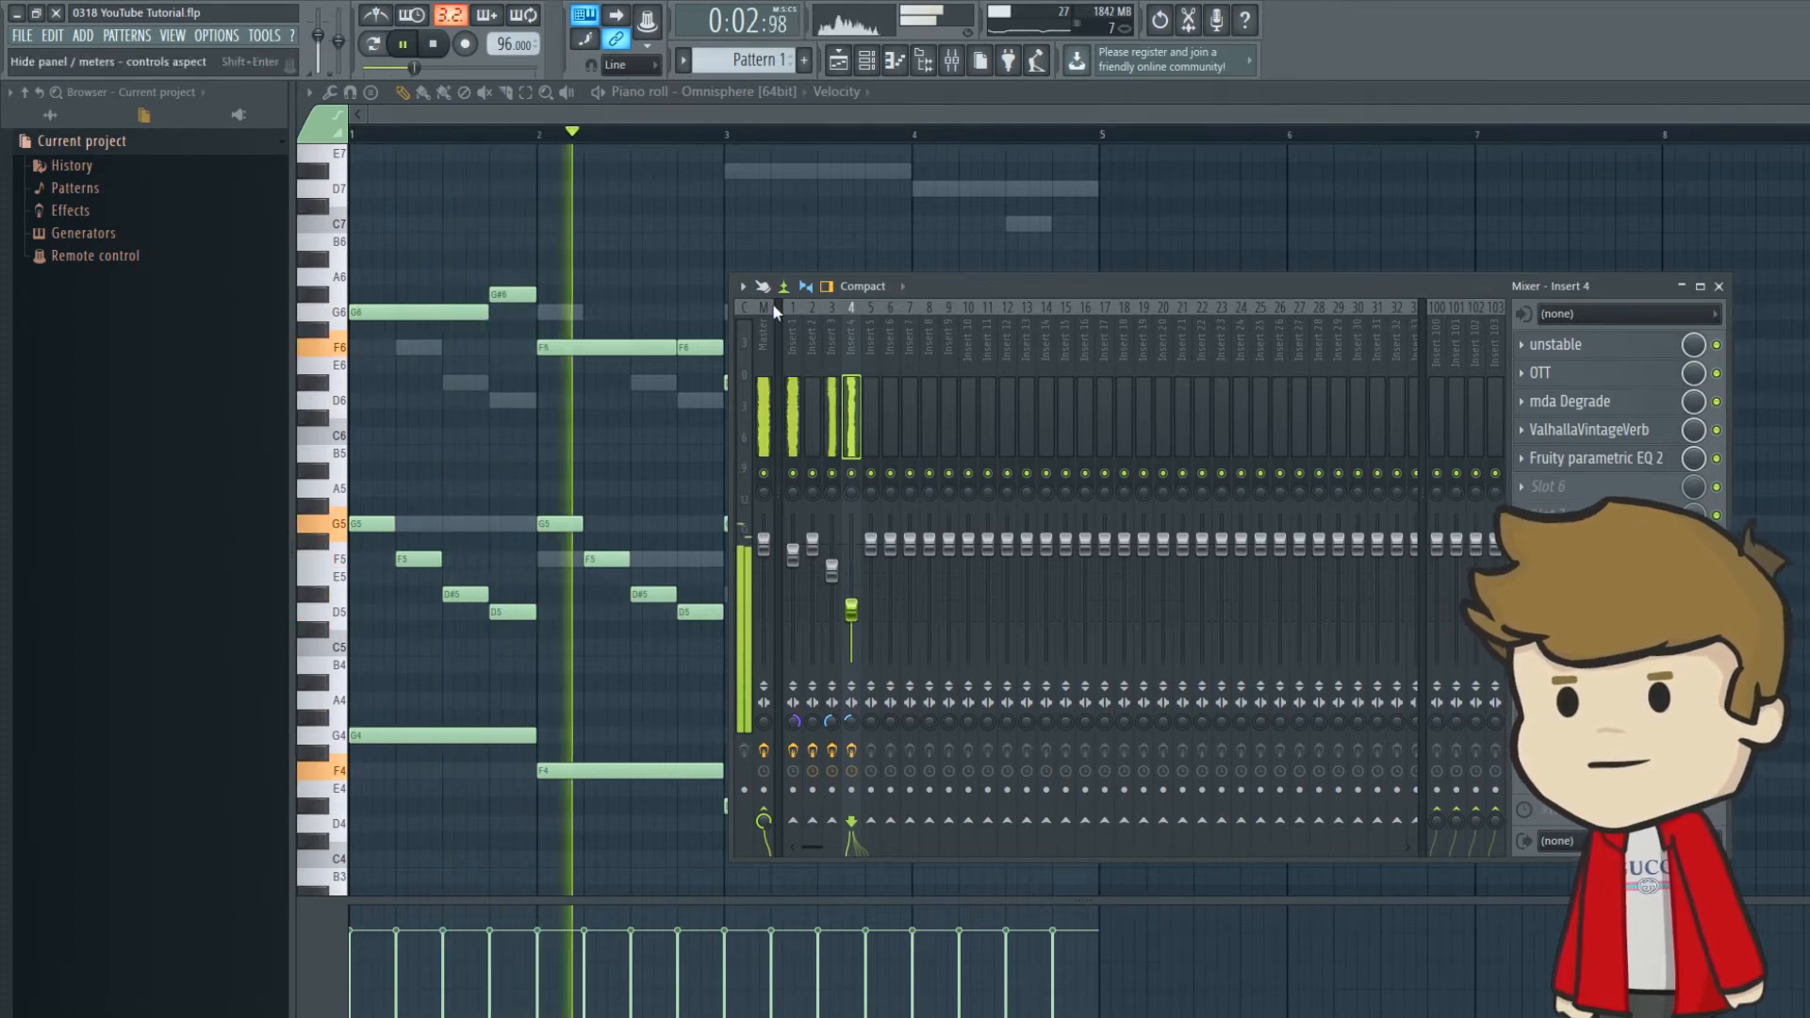
pyautogui.click(838, 60)
pyautogui.click(866, 61)
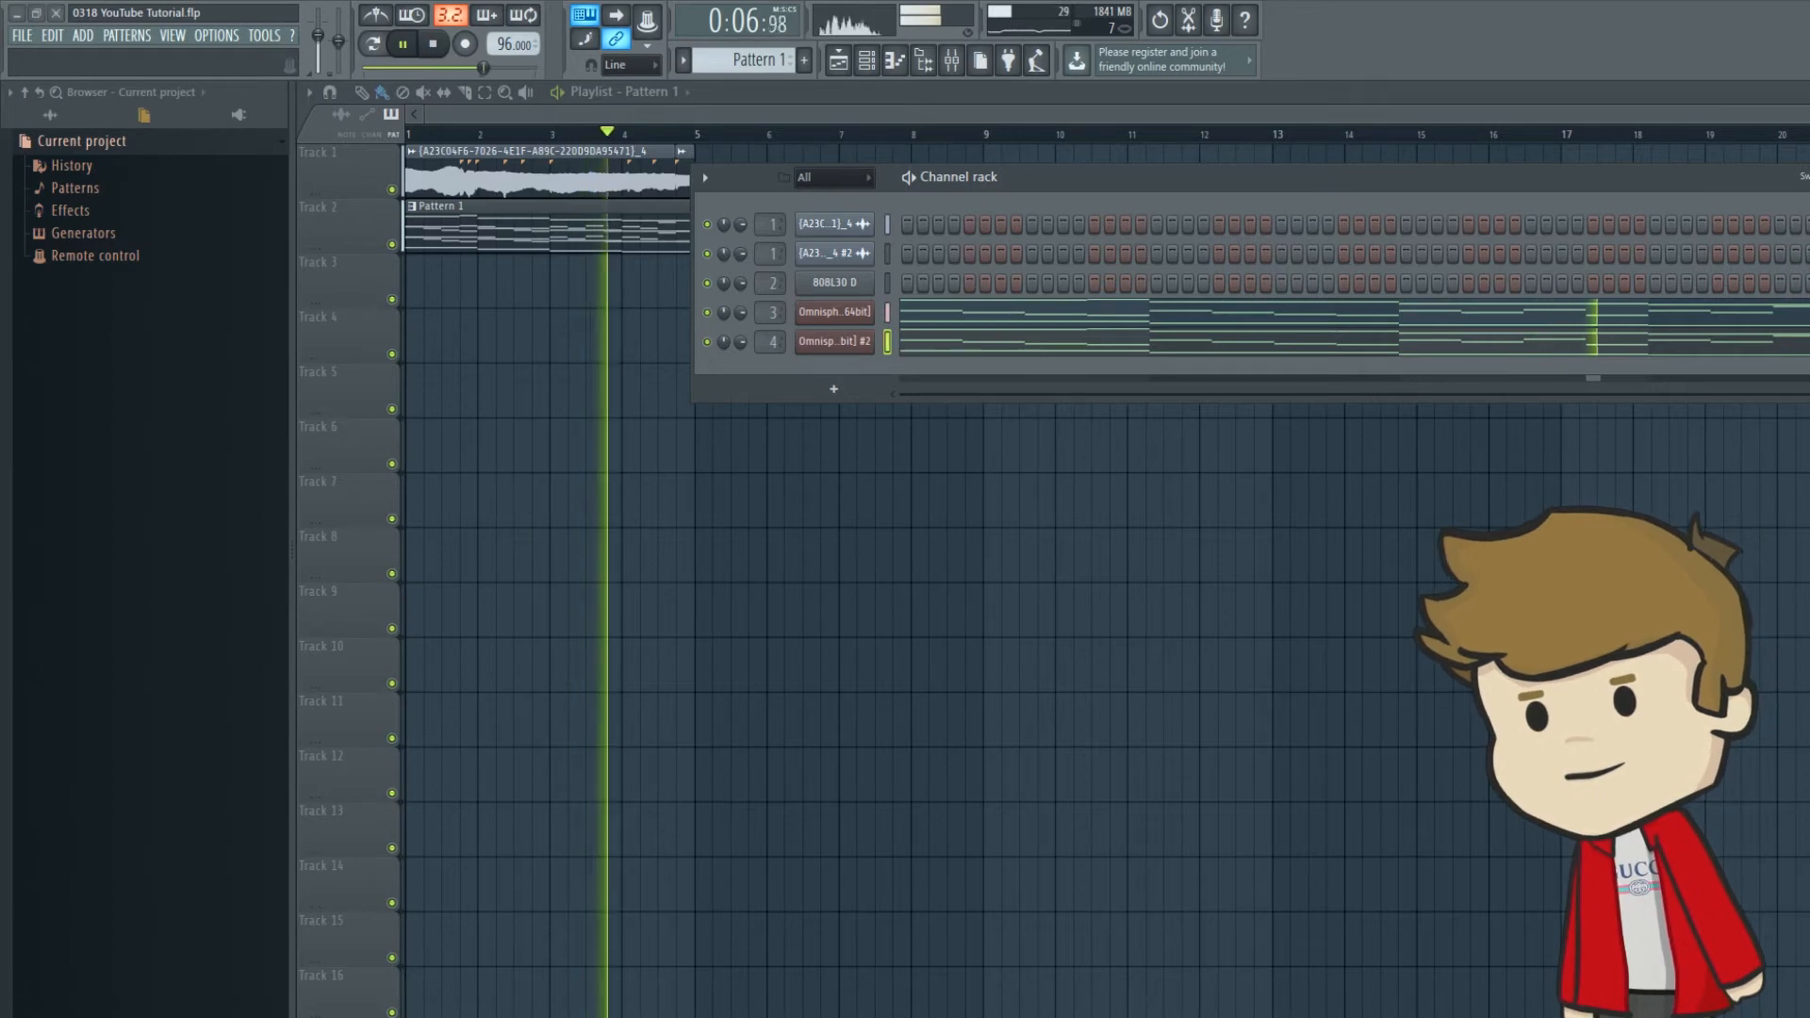
pyautogui.click(405, 44)
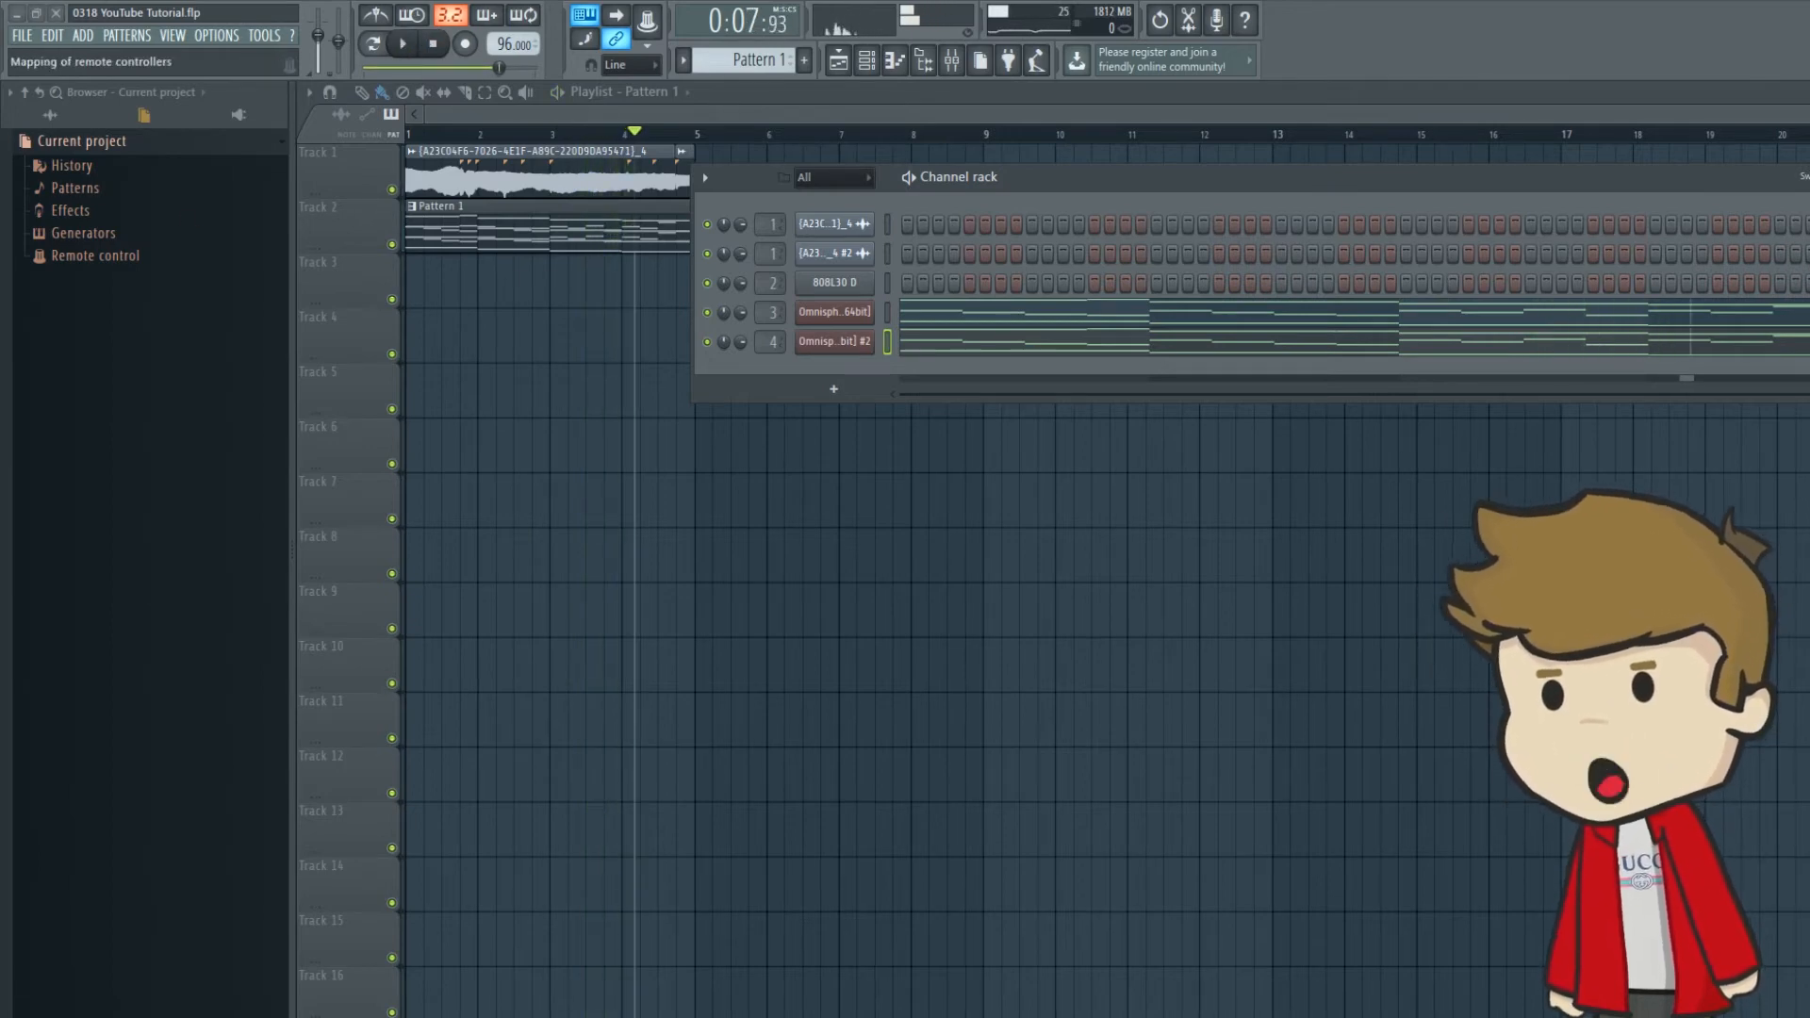
# Step: Add the SN CLONK, I Be Puttin On DuoKick and HH7 samples as drum channels and switch to pattern mode
pyautogui.click(37, 117)
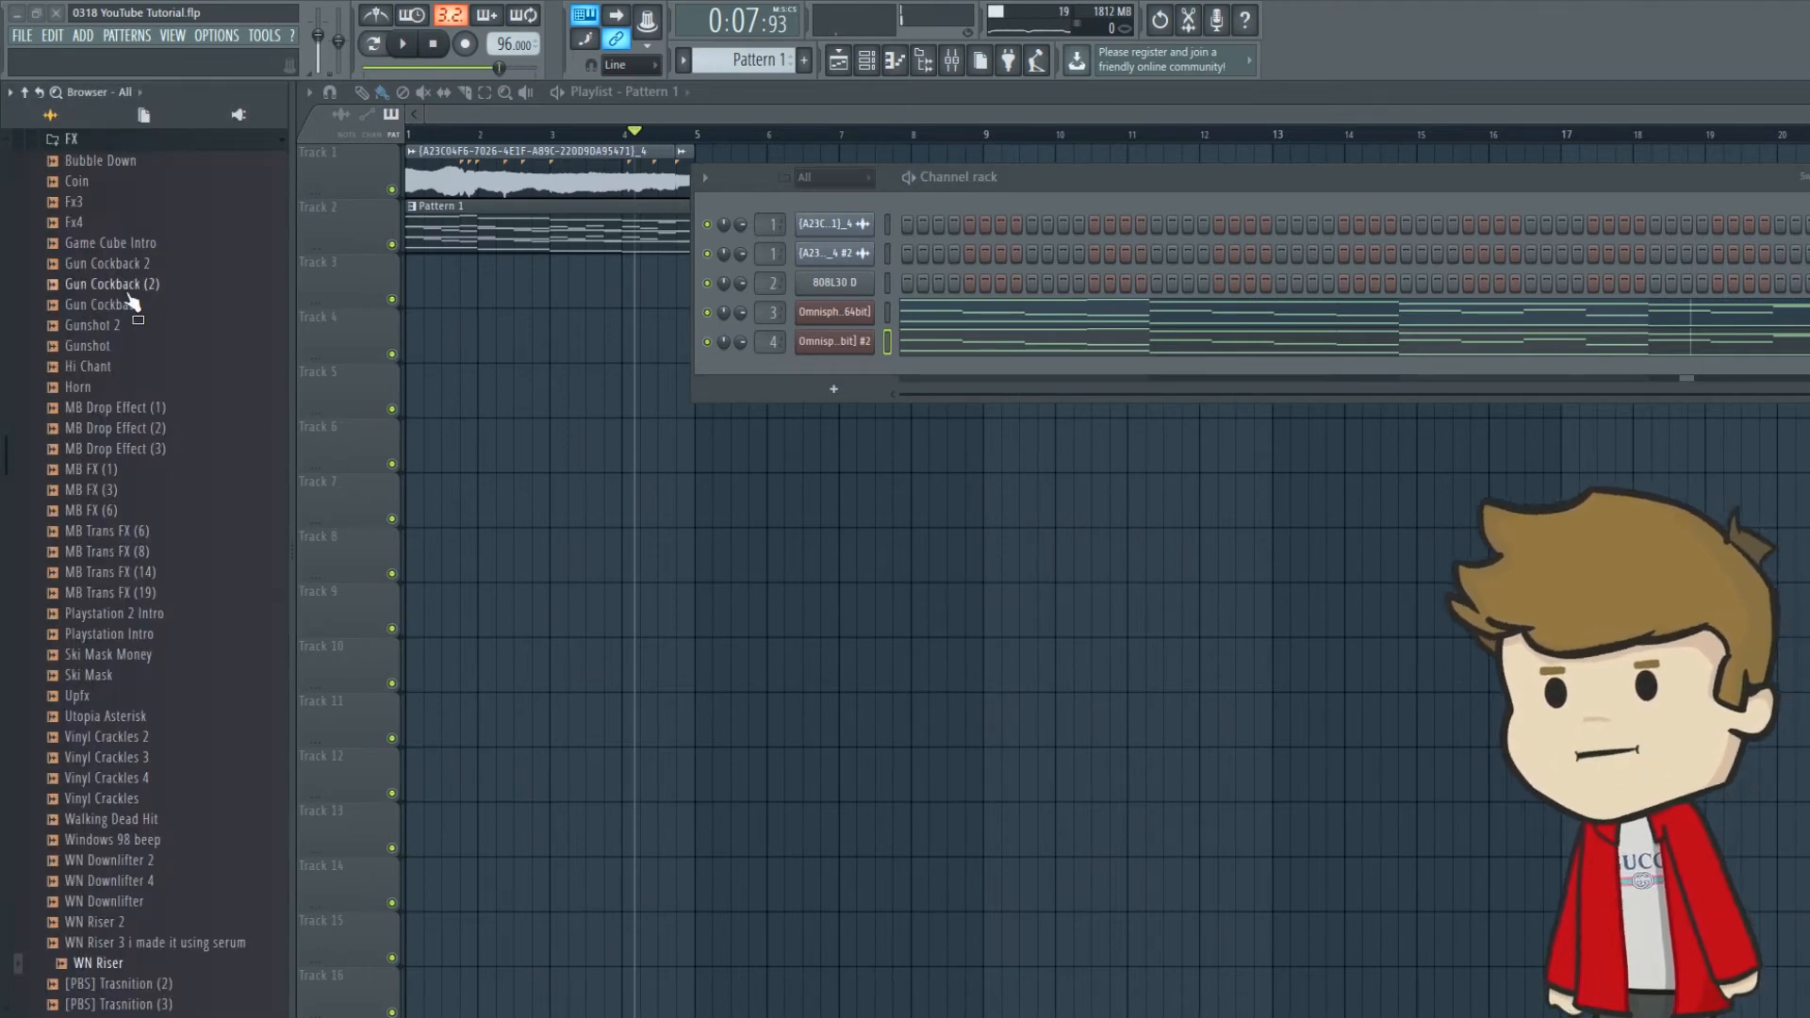
pyautogui.moveTo(131, 299); pyautogui.dragTo(98, 139)
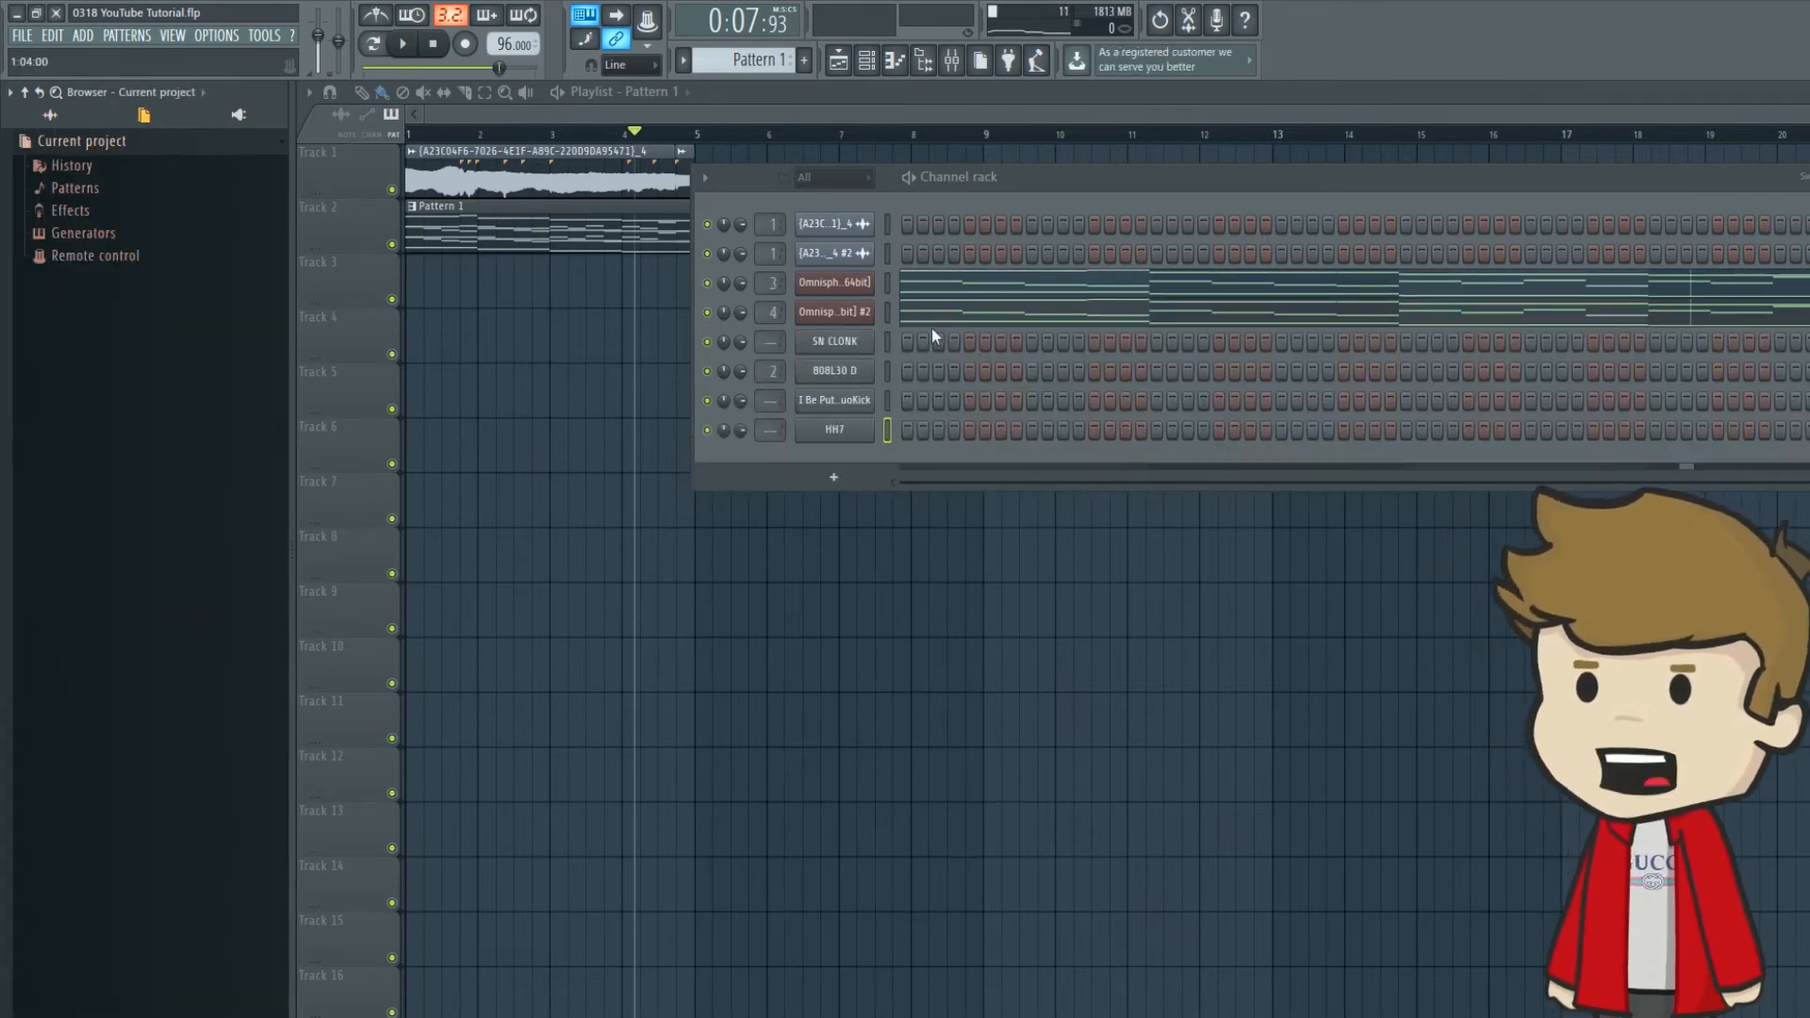
pyautogui.press('l')
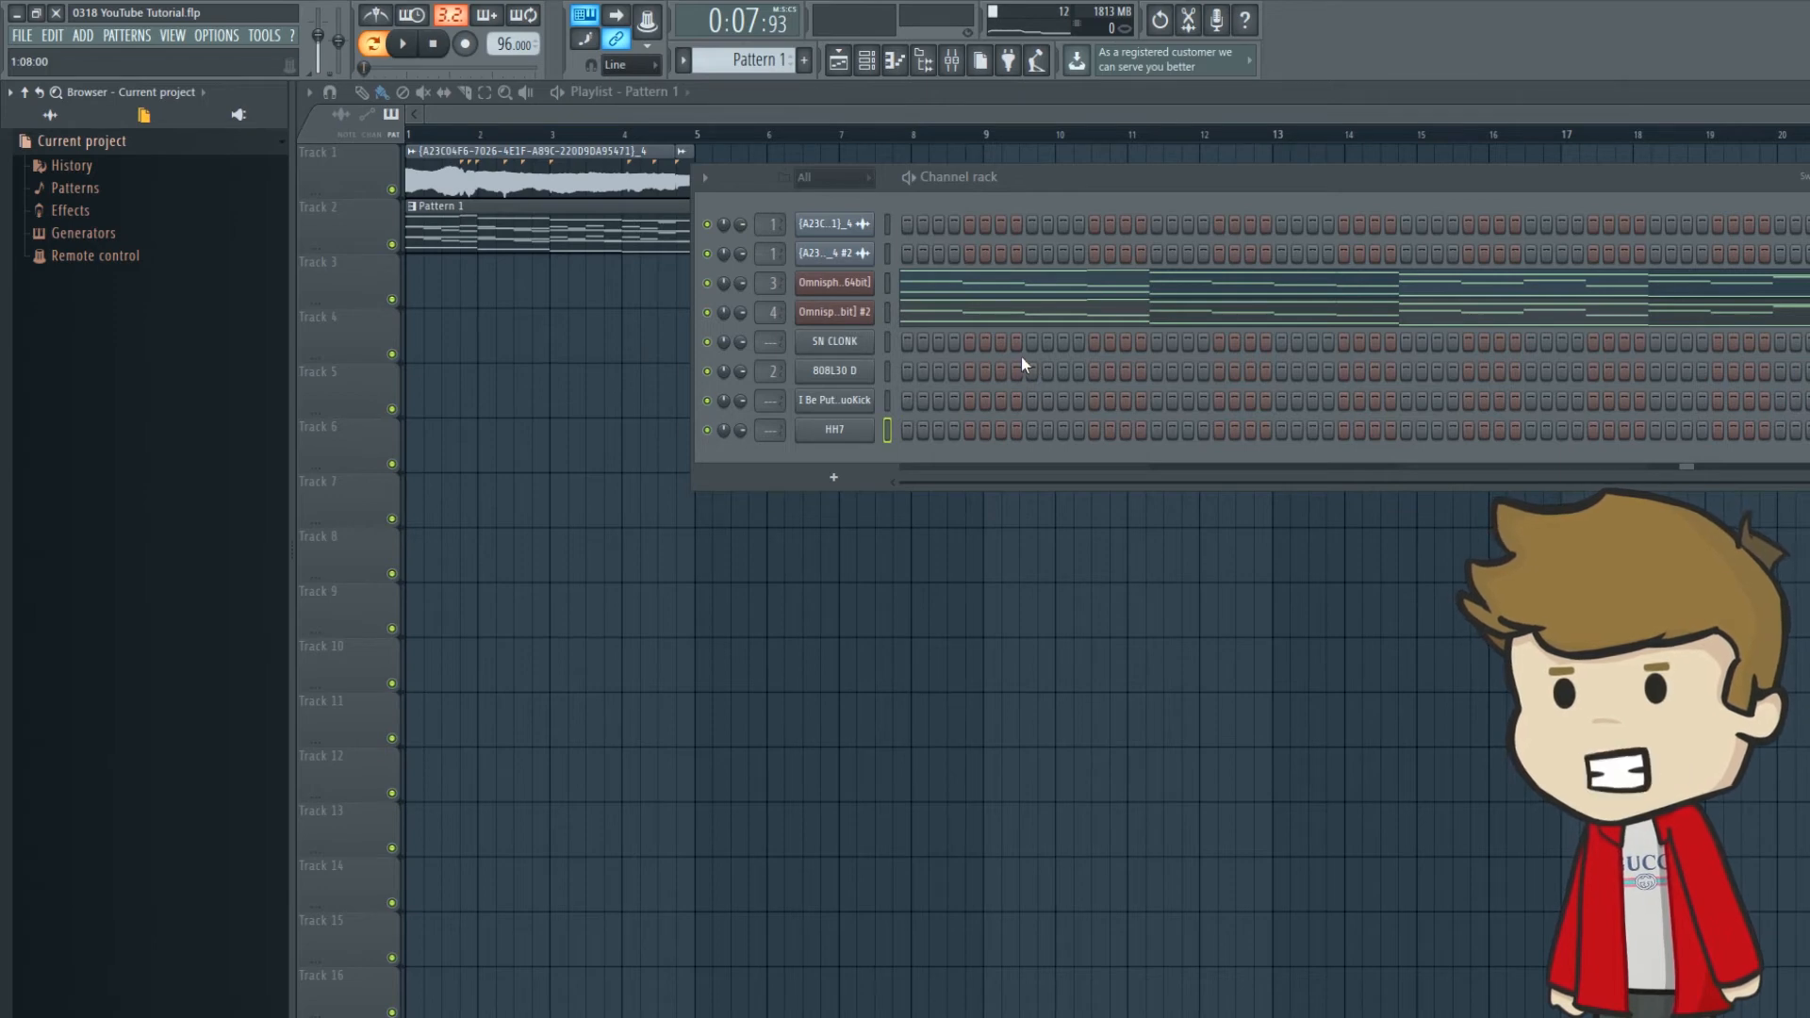
# Step: Place SN CLONK snare hits on steps 9, 25, 41 and 57 of Pattern 1 and briefly play the result
pyautogui.click(1033, 341)
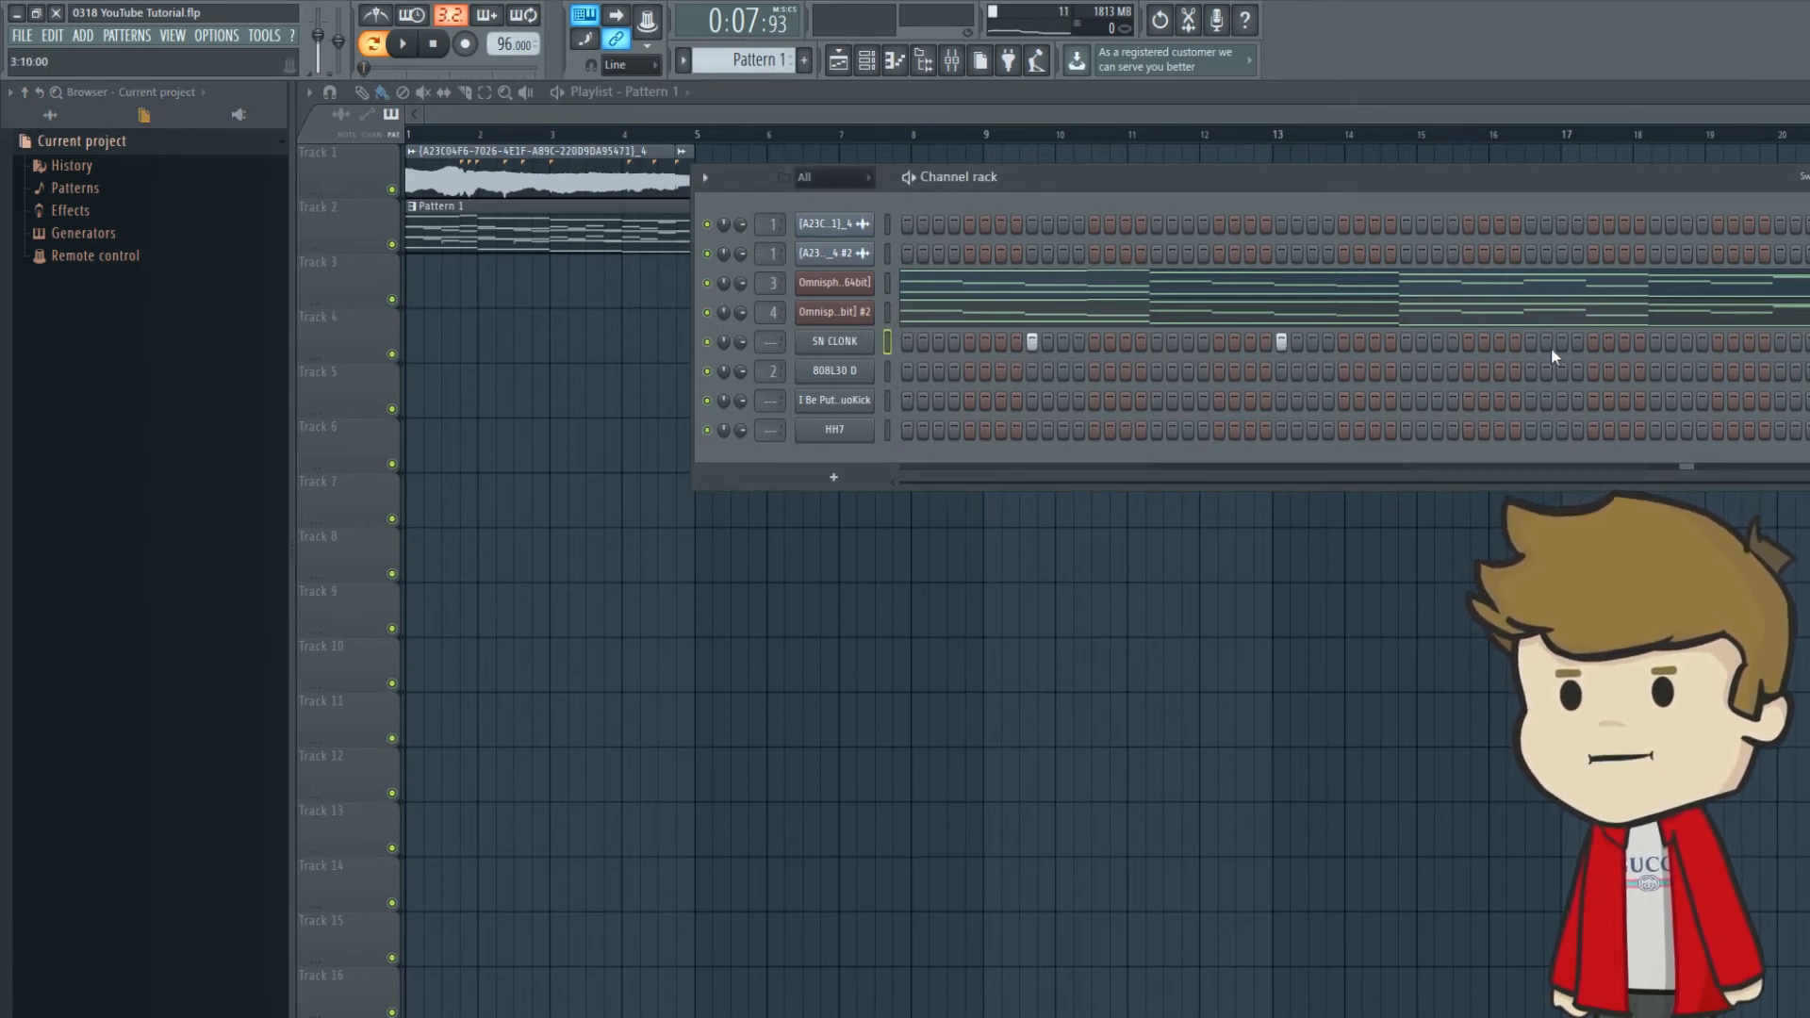
pyautogui.moveTo(1478, 186); pyautogui.dragTo(1300, 180)
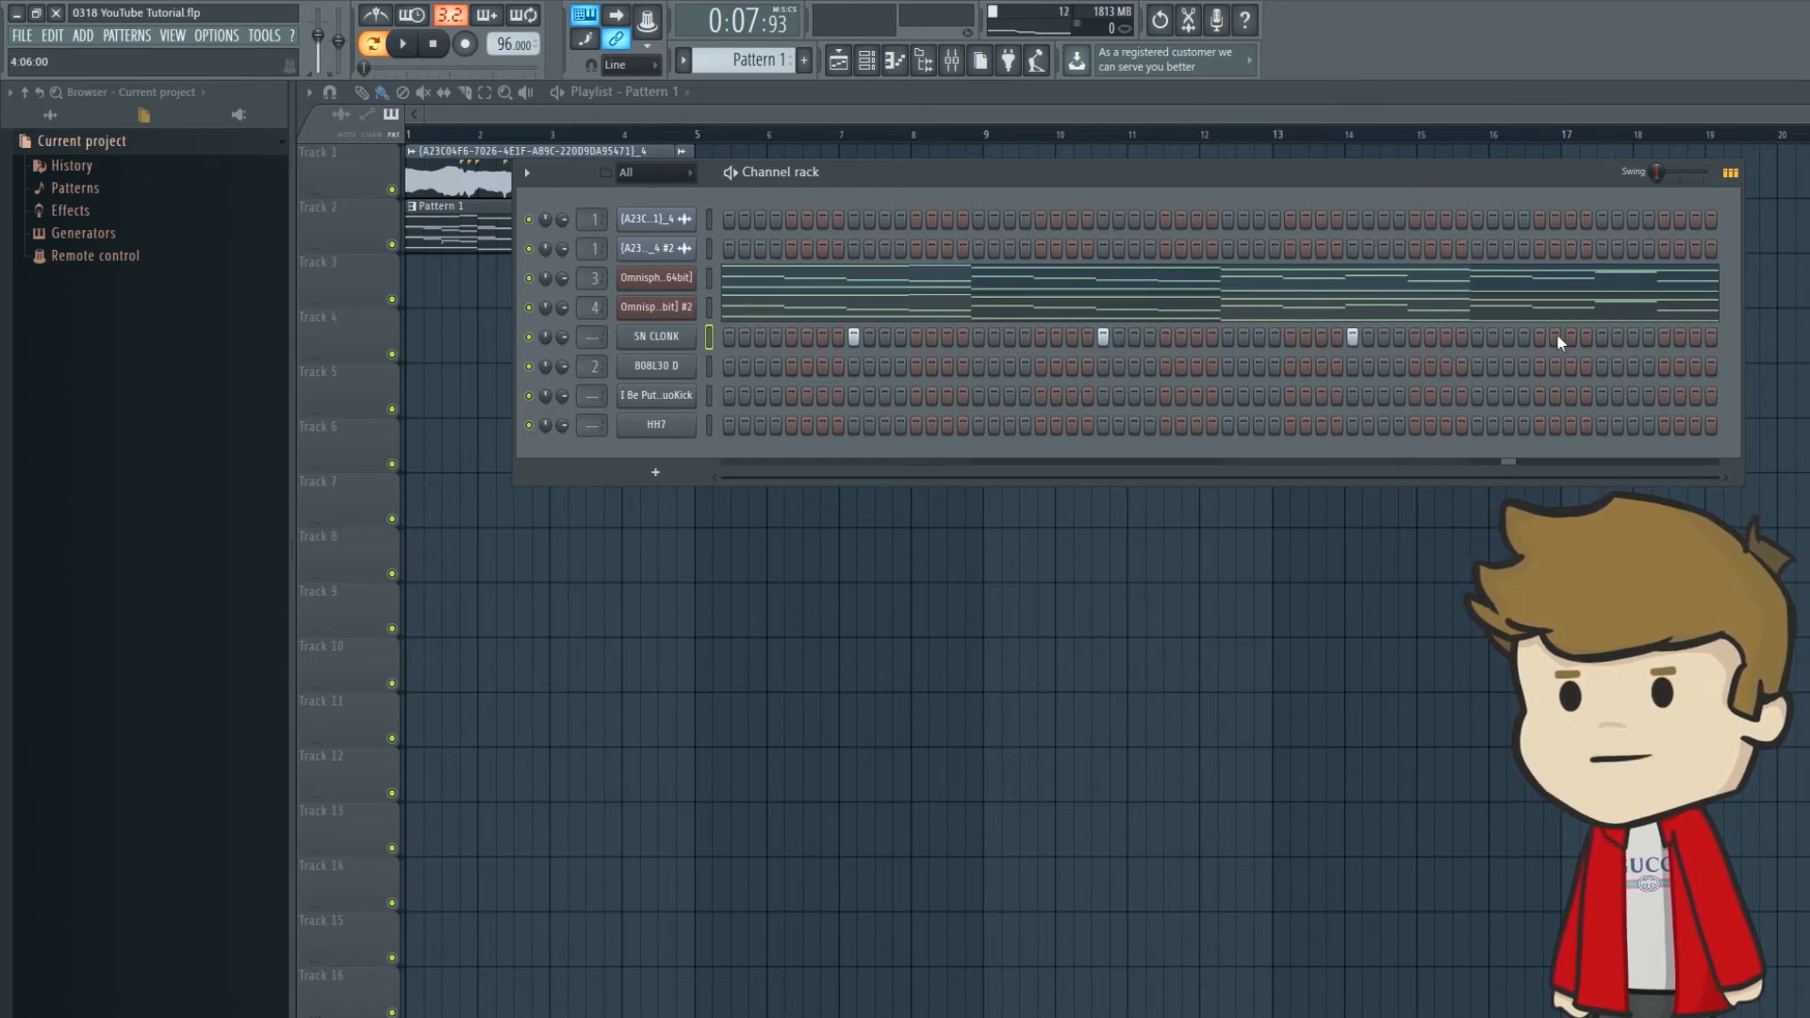
pyautogui.click(1600, 336)
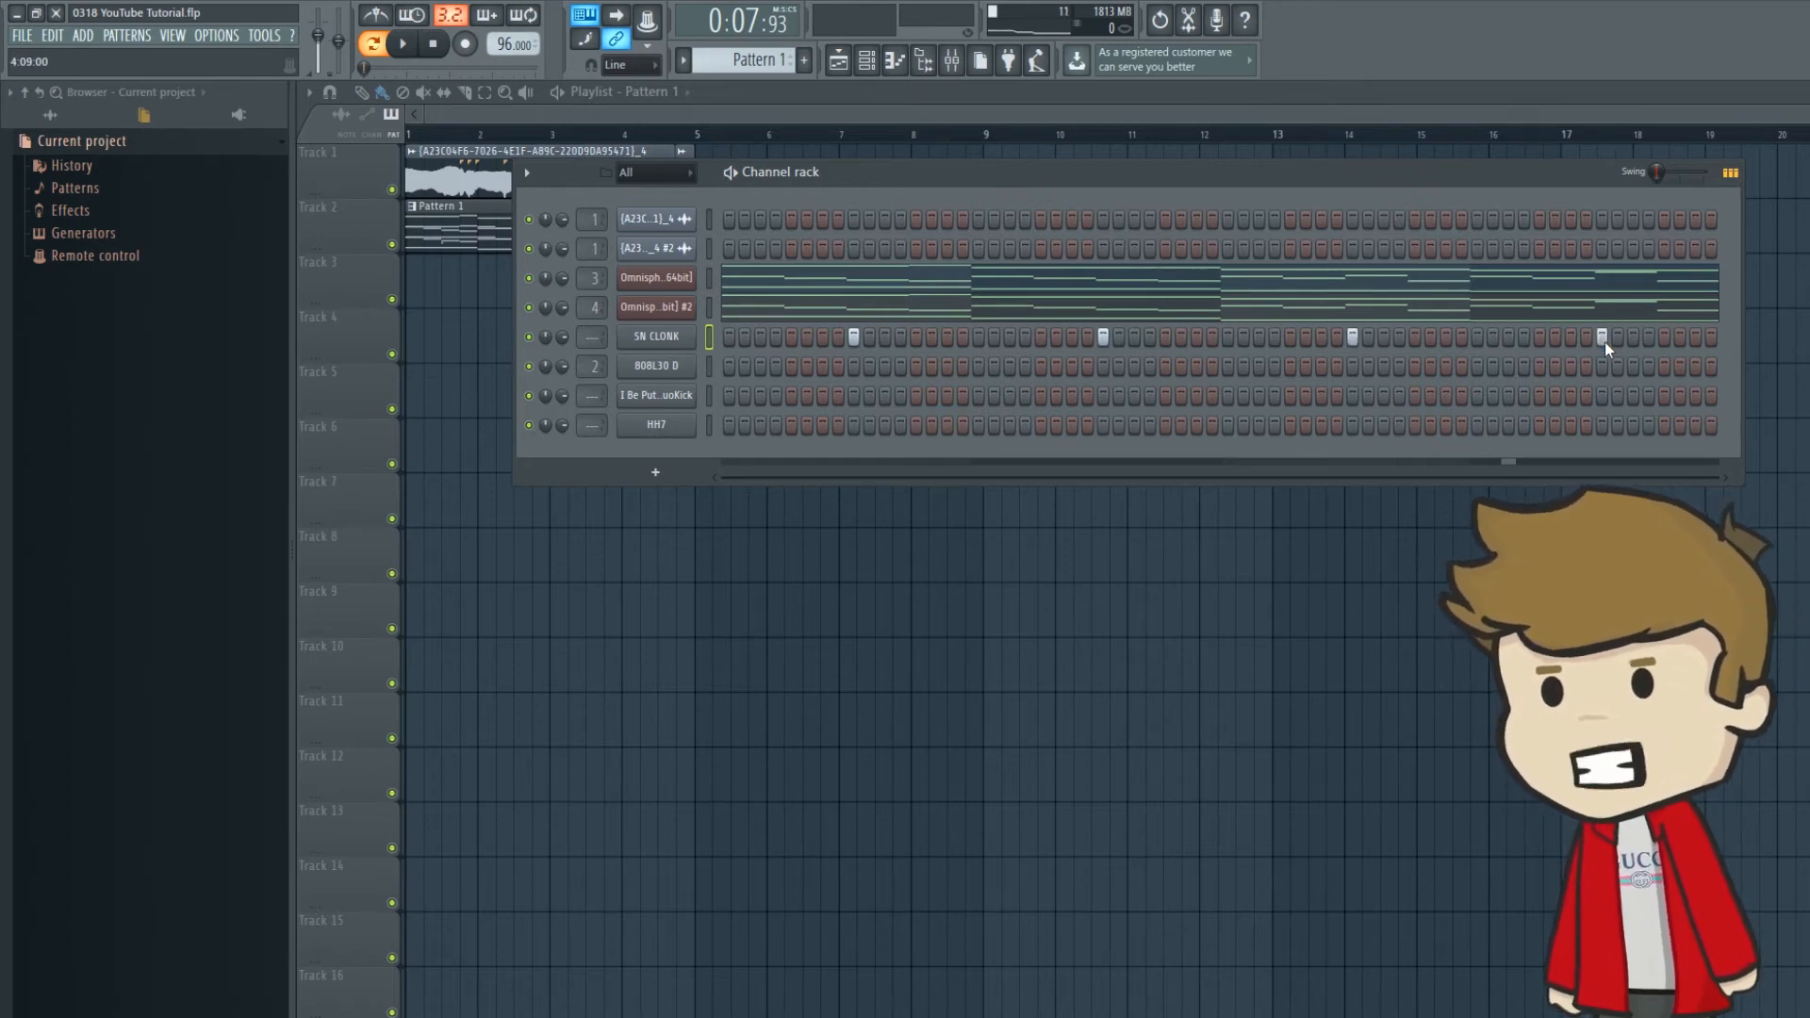
pyautogui.press('space')
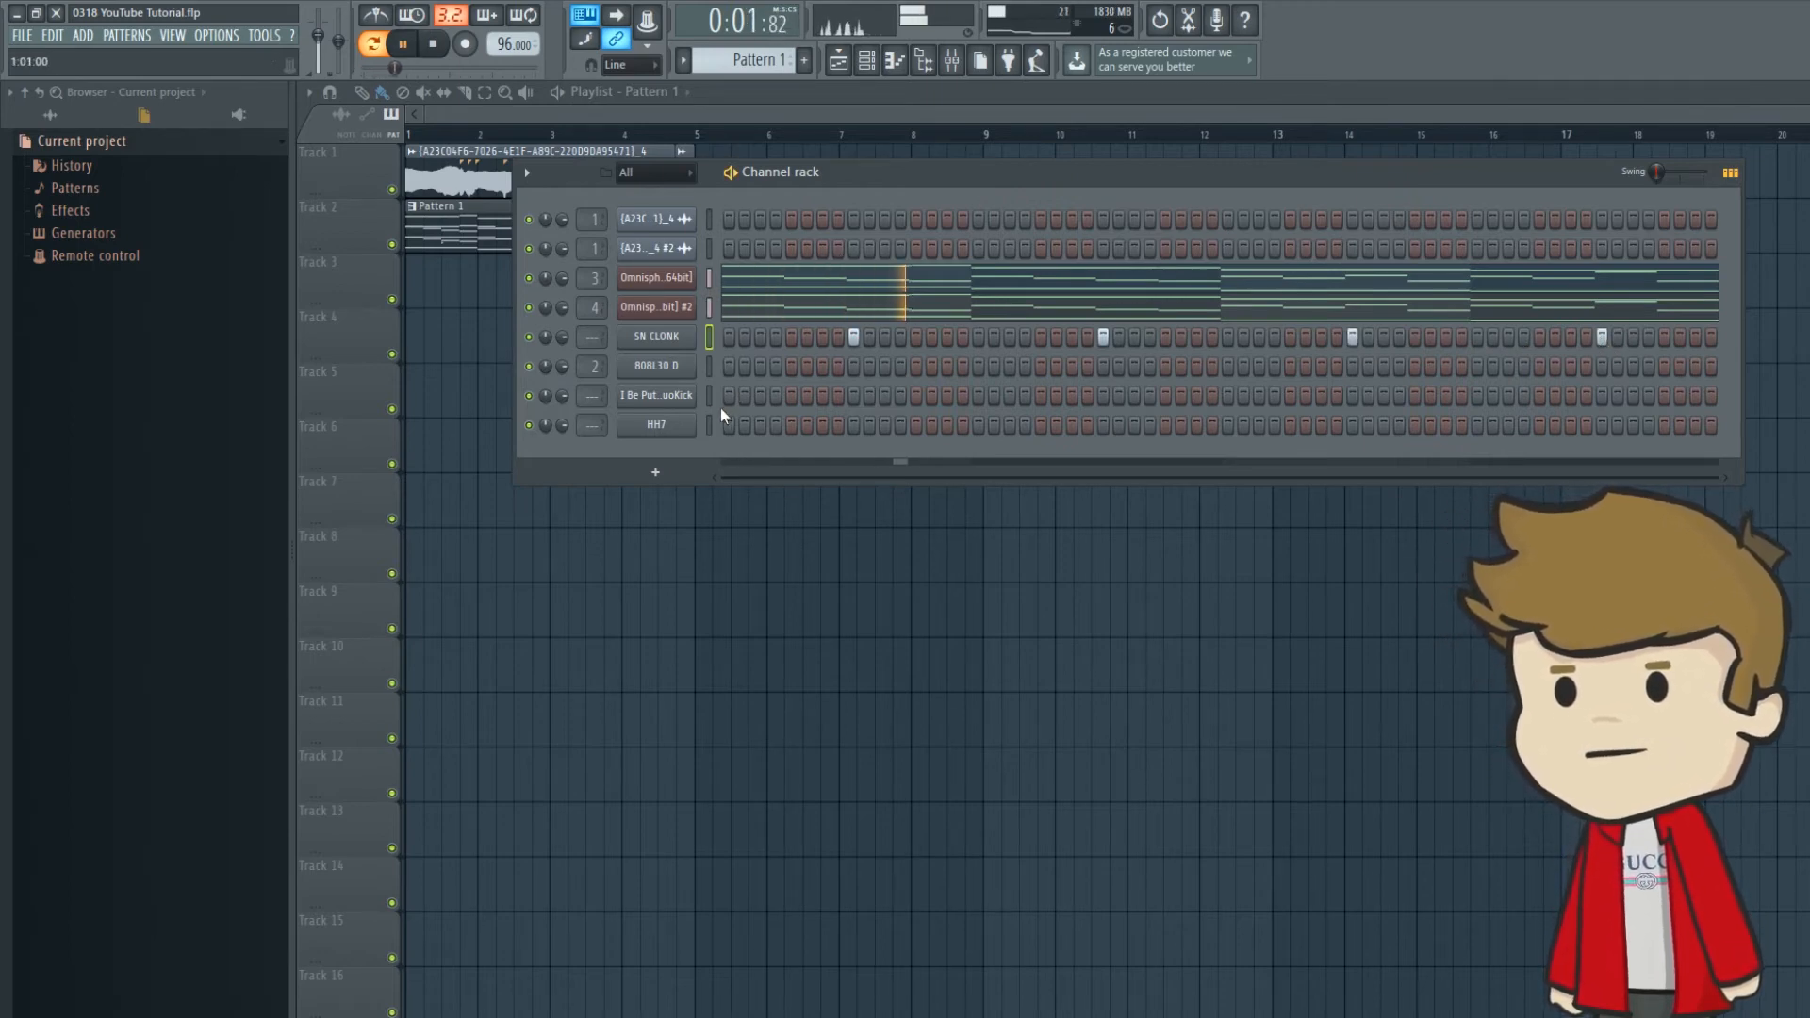
pyautogui.press('space')
# Step: Fill the HH7 hi-hat on every 2 steps of Pattern 1 and play the pattern with the mixer shown
pyautogui.rightClick(666, 427)
pyautogui.click(862, 488)
pyautogui.rightClick(644, 433)
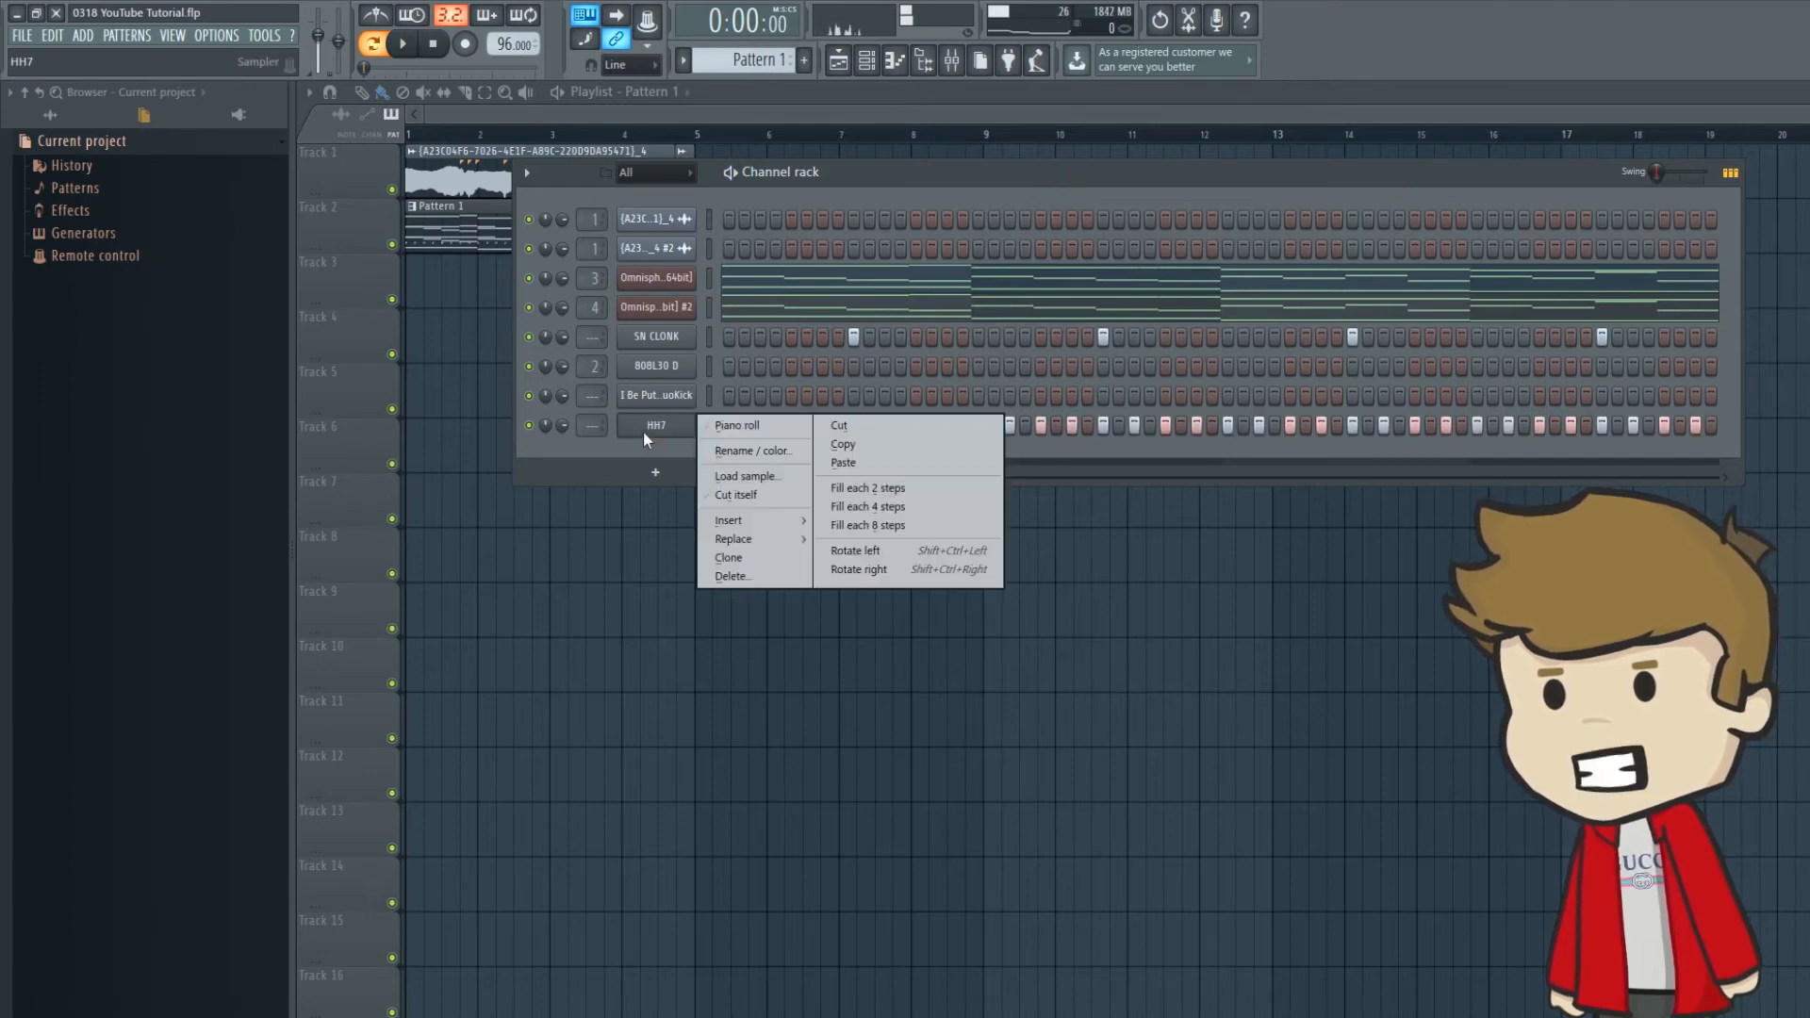
pyautogui.click(653, 441)
pyautogui.press('space')
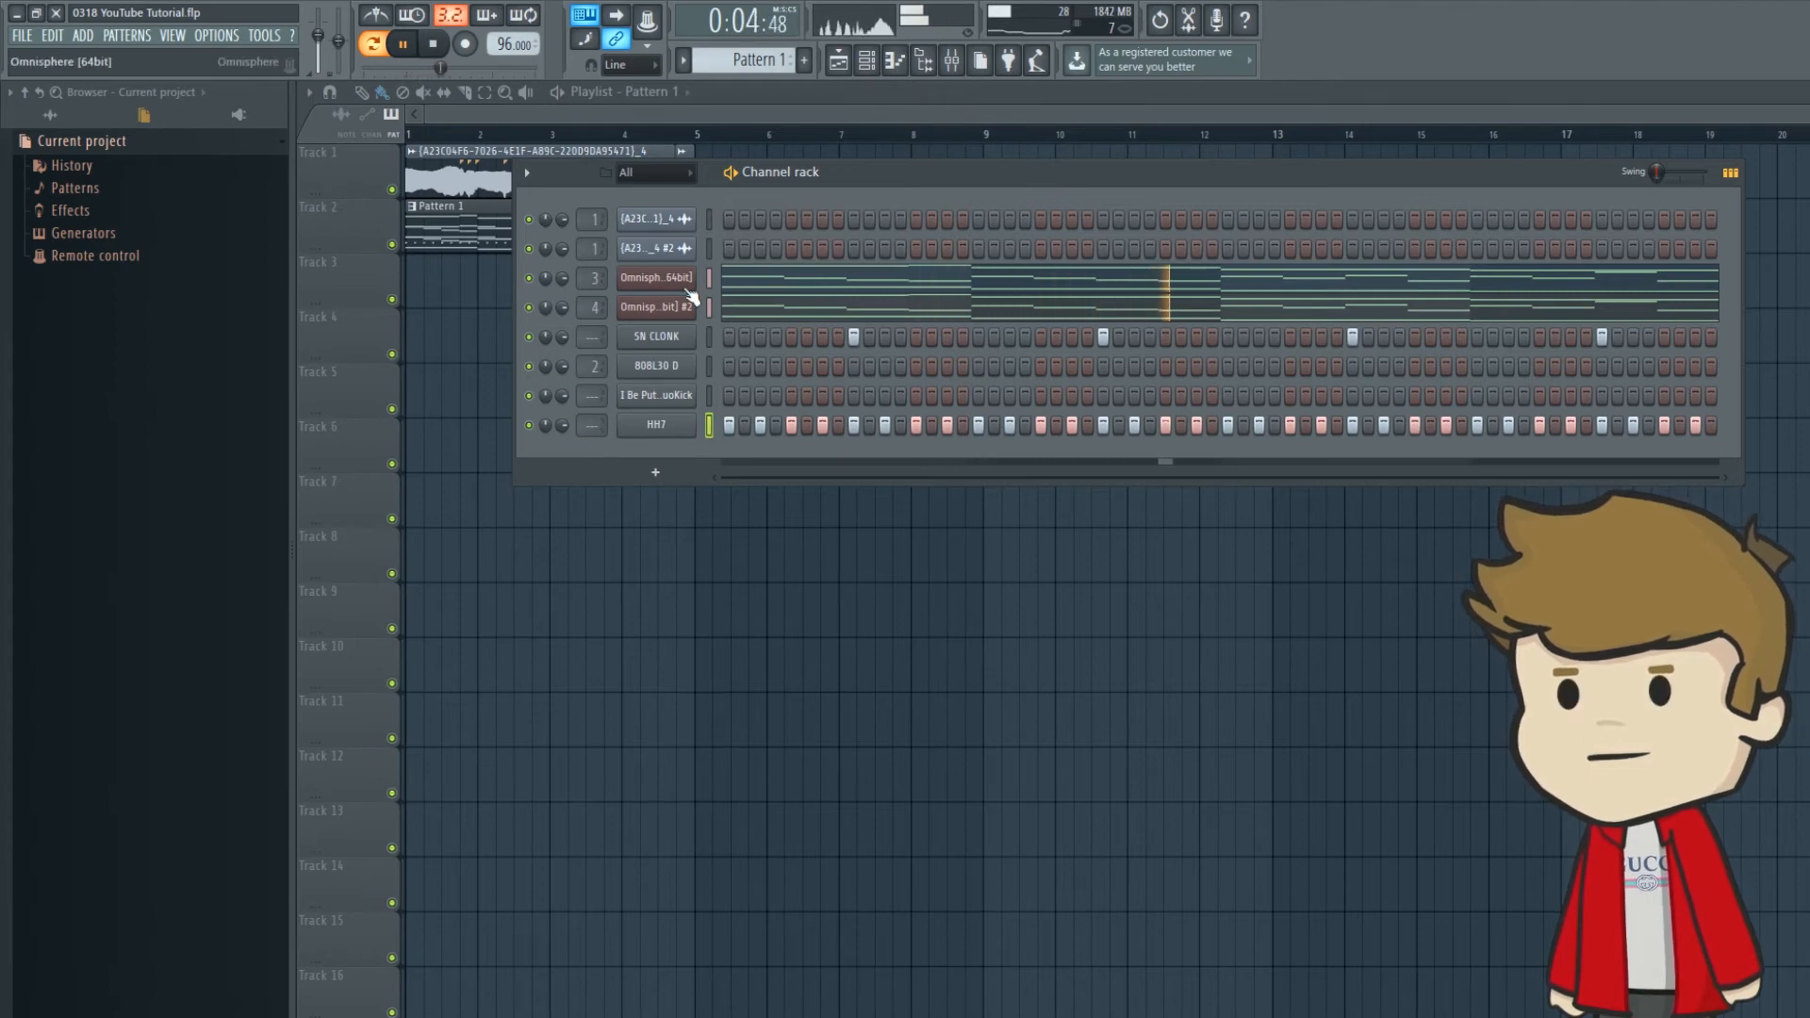
pyautogui.press('F9')
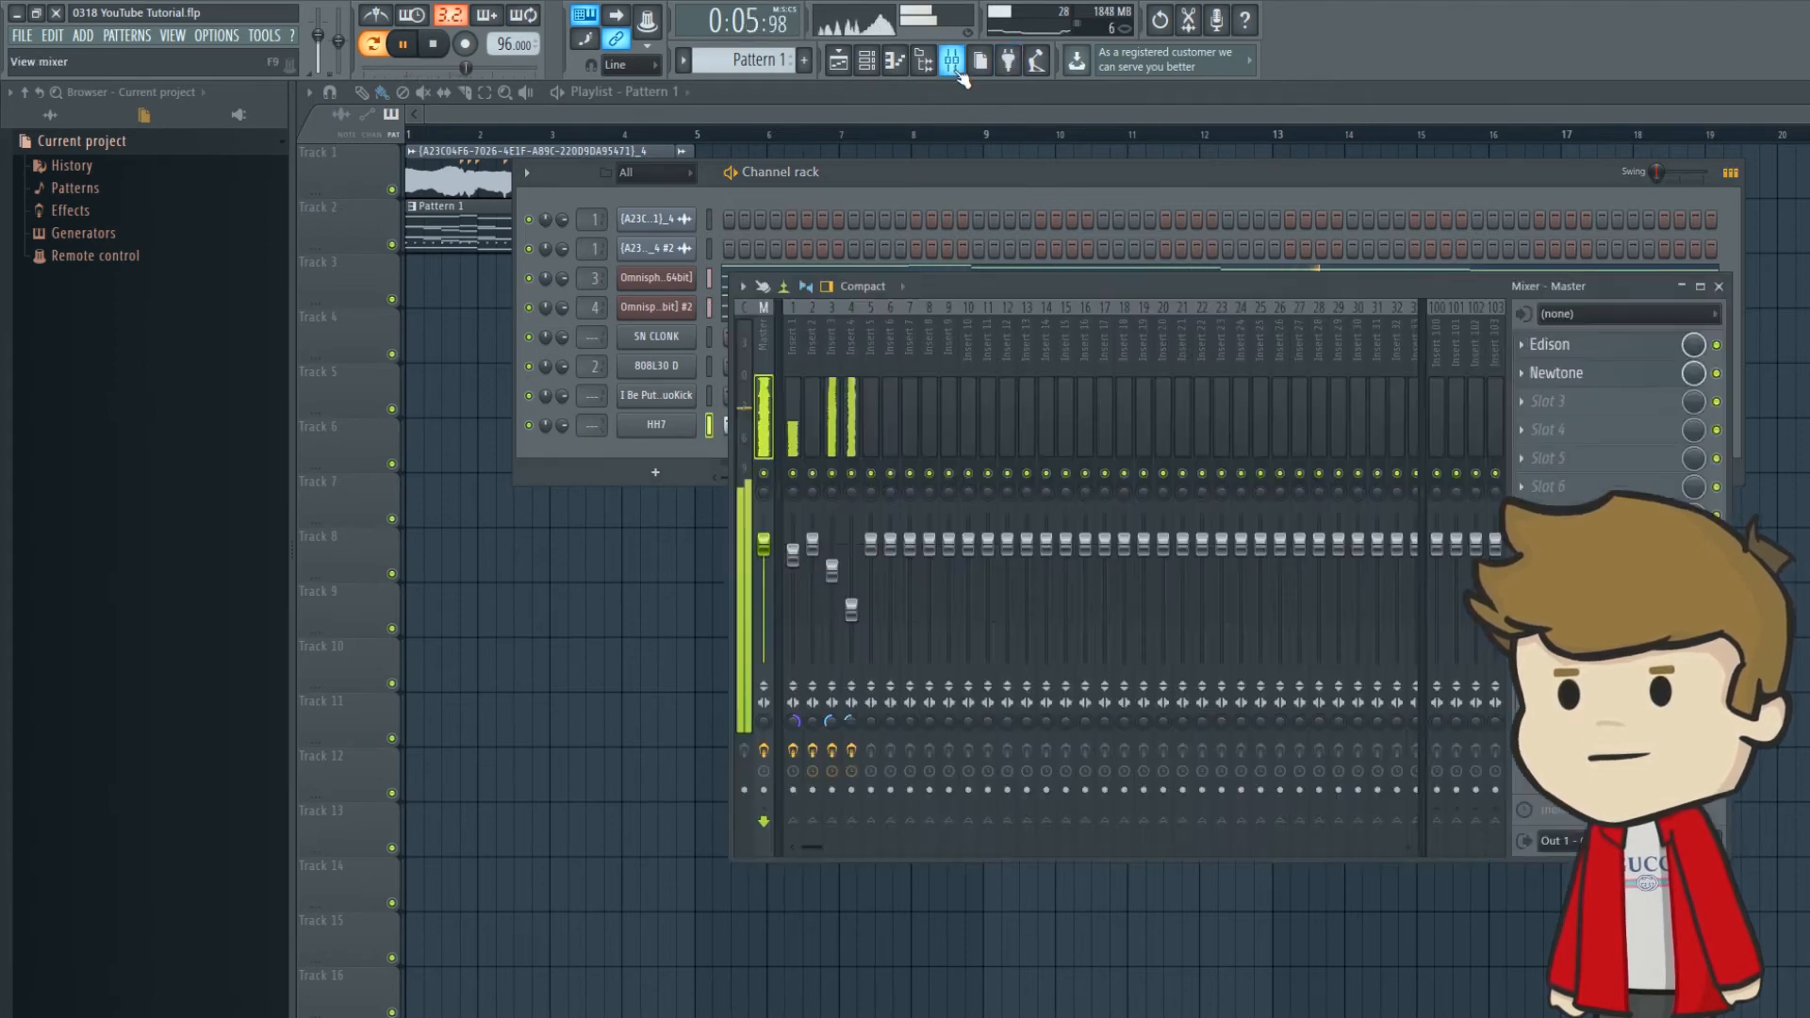
pyautogui.press('space')
# Step: Look at the CamelCrusher and Fruity parametric EQ 2 effects on the 808's mixer track, Insert 2
pyautogui.click(834, 443)
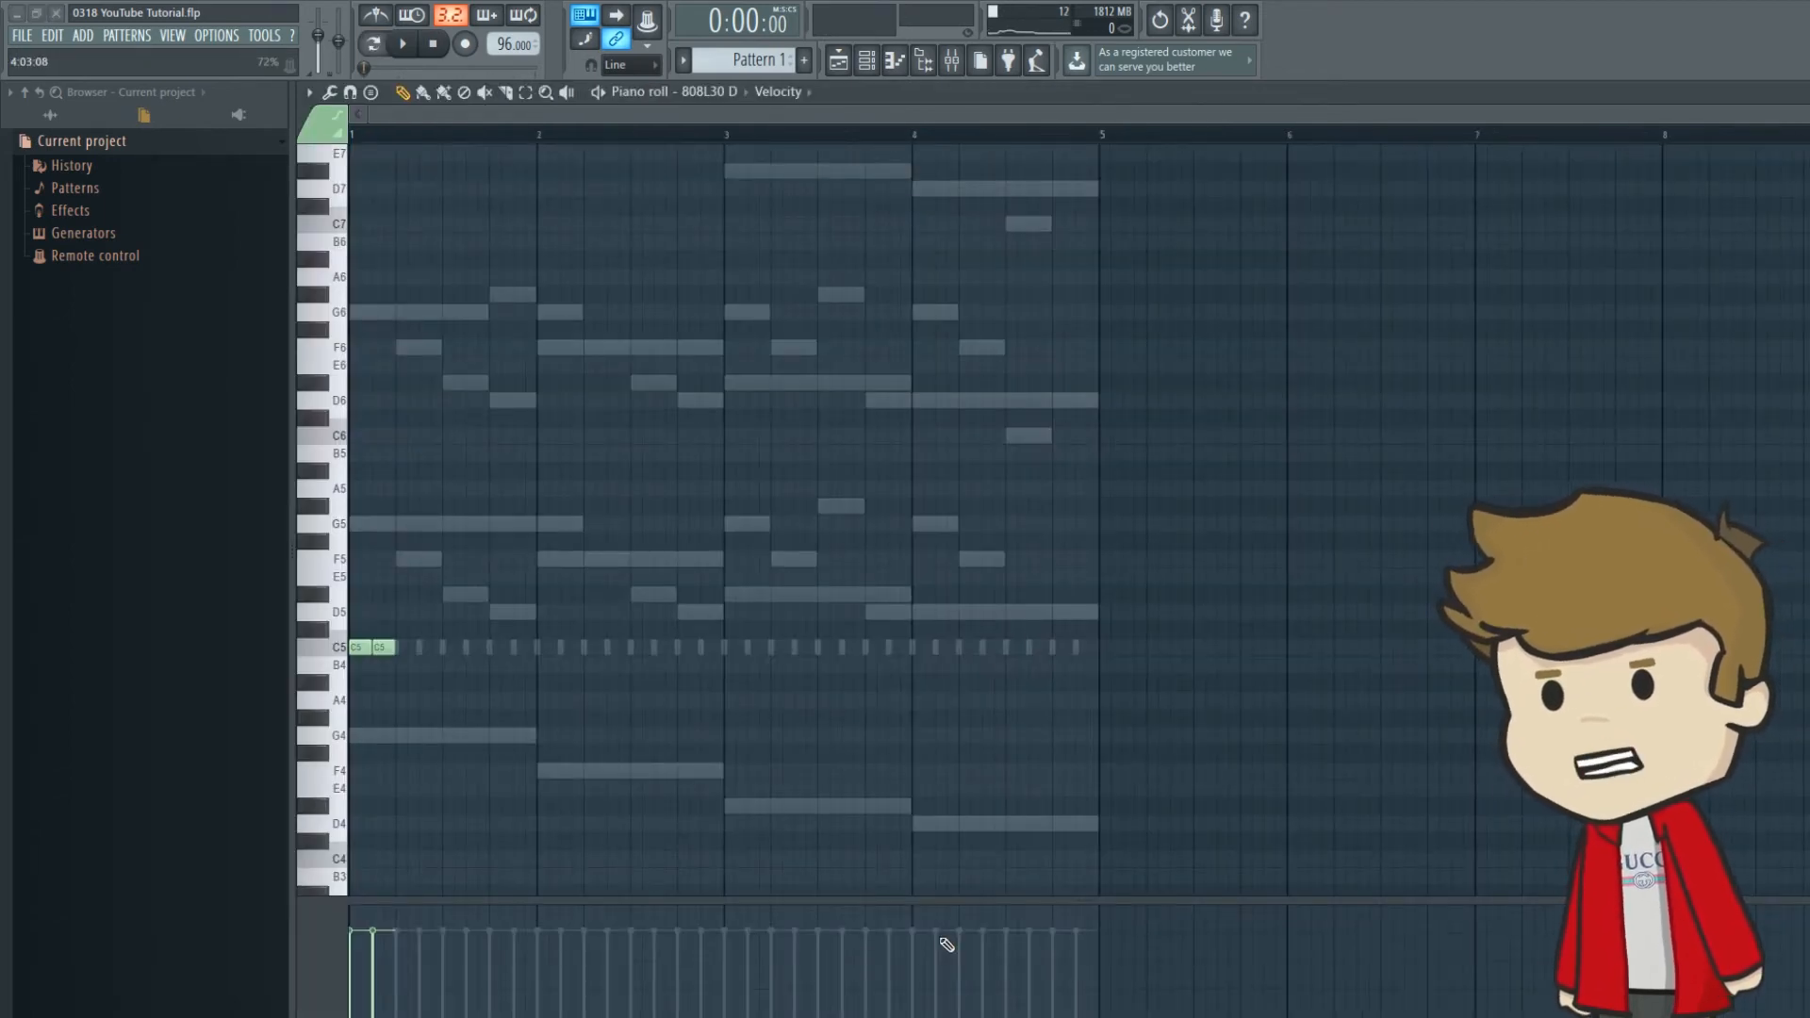
pyautogui.click(951, 60)
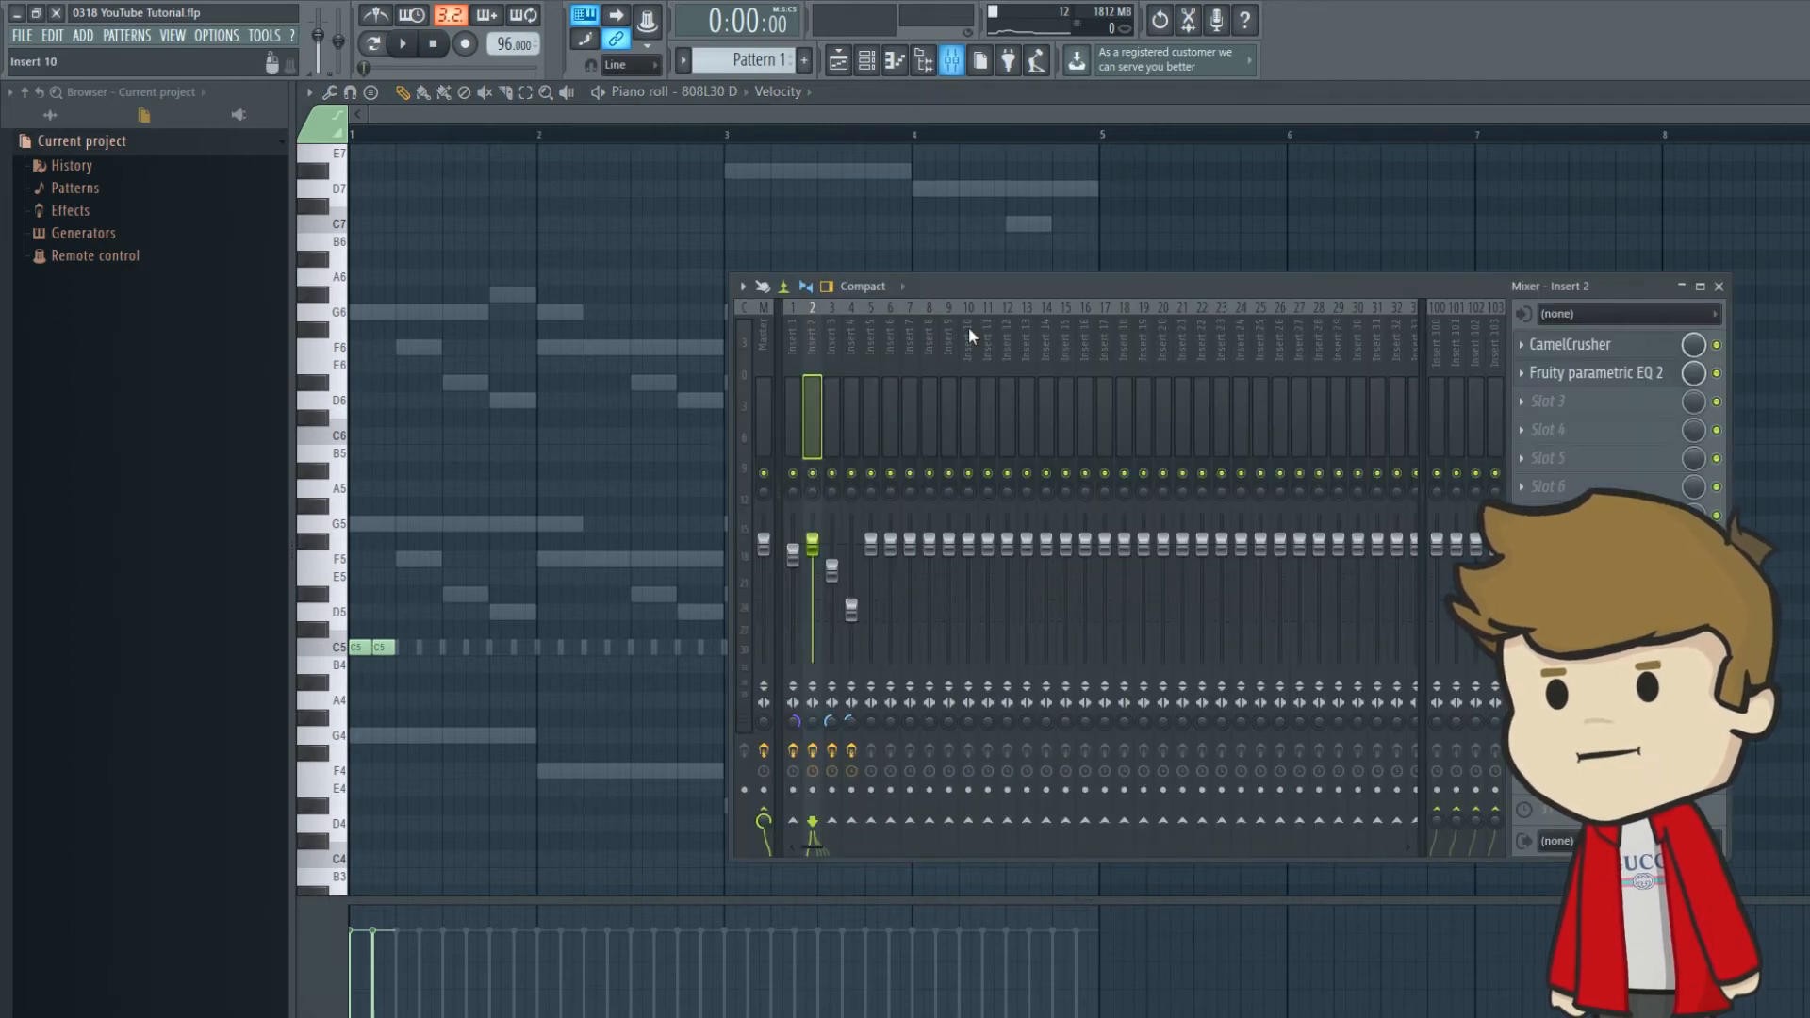
pyautogui.click(1568, 345)
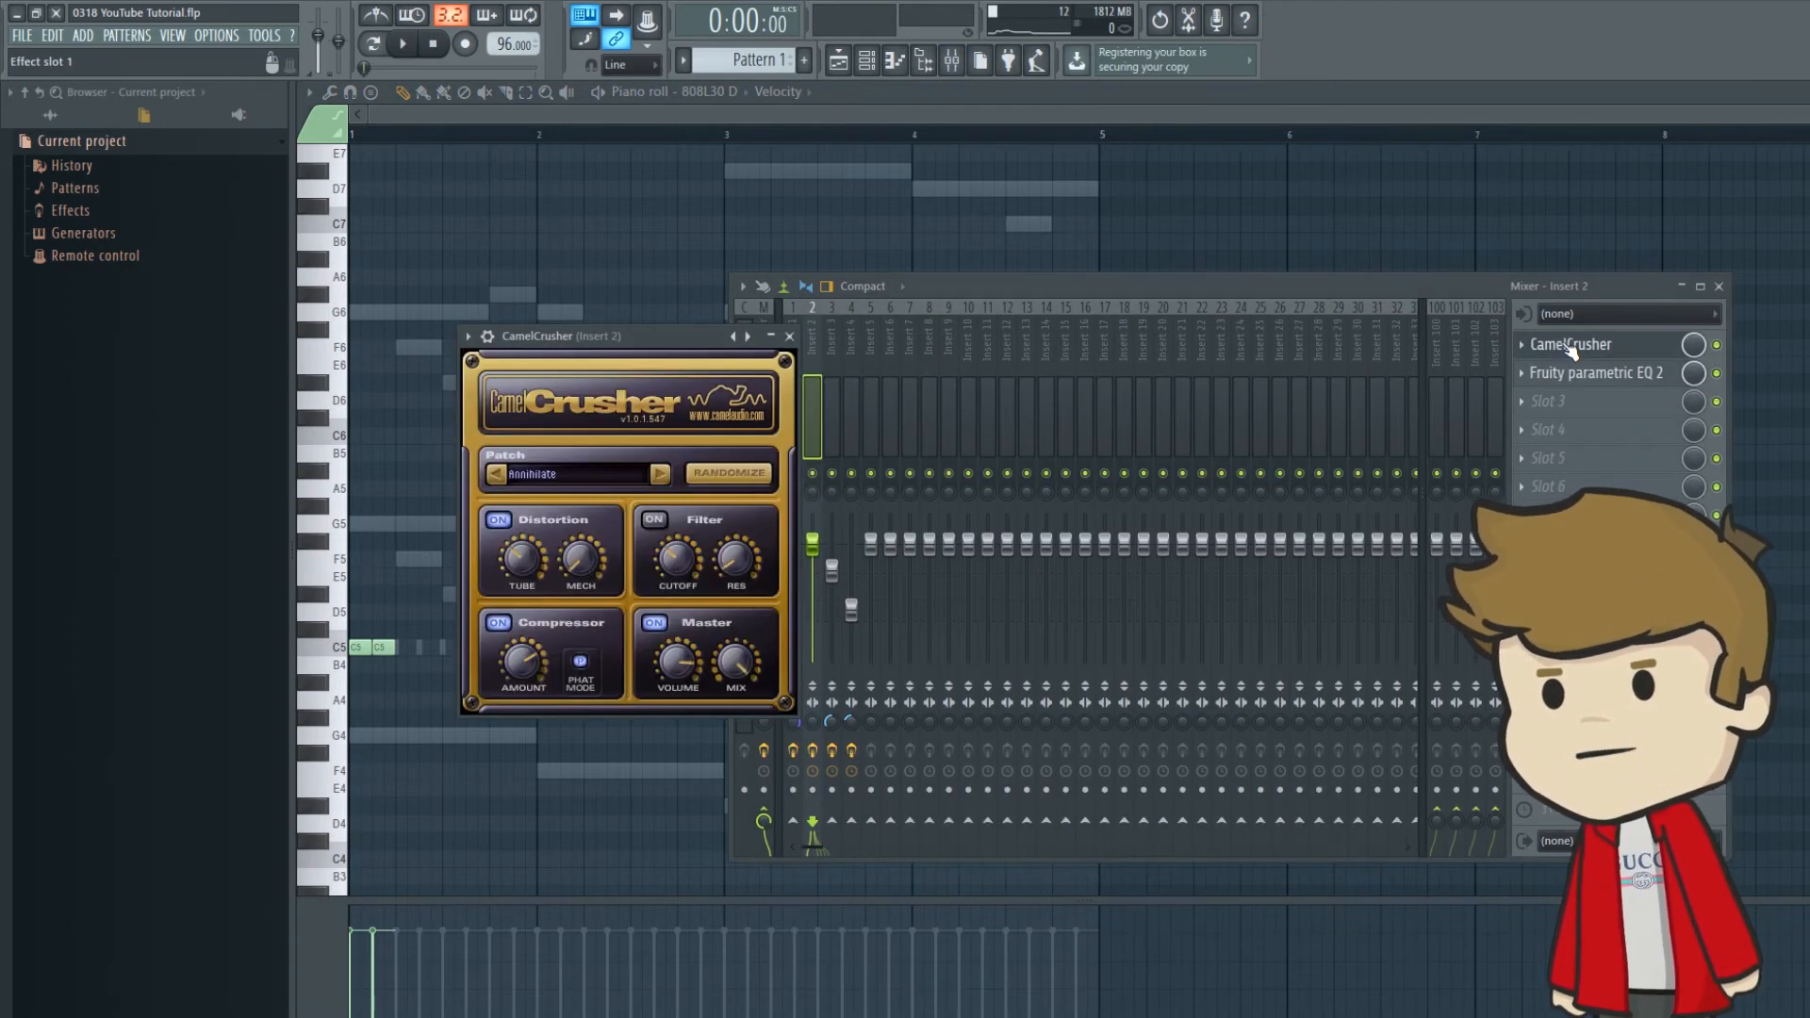
pyautogui.click(1581, 375)
pyautogui.click(1580, 379)
pyautogui.rightClick(629, 358)
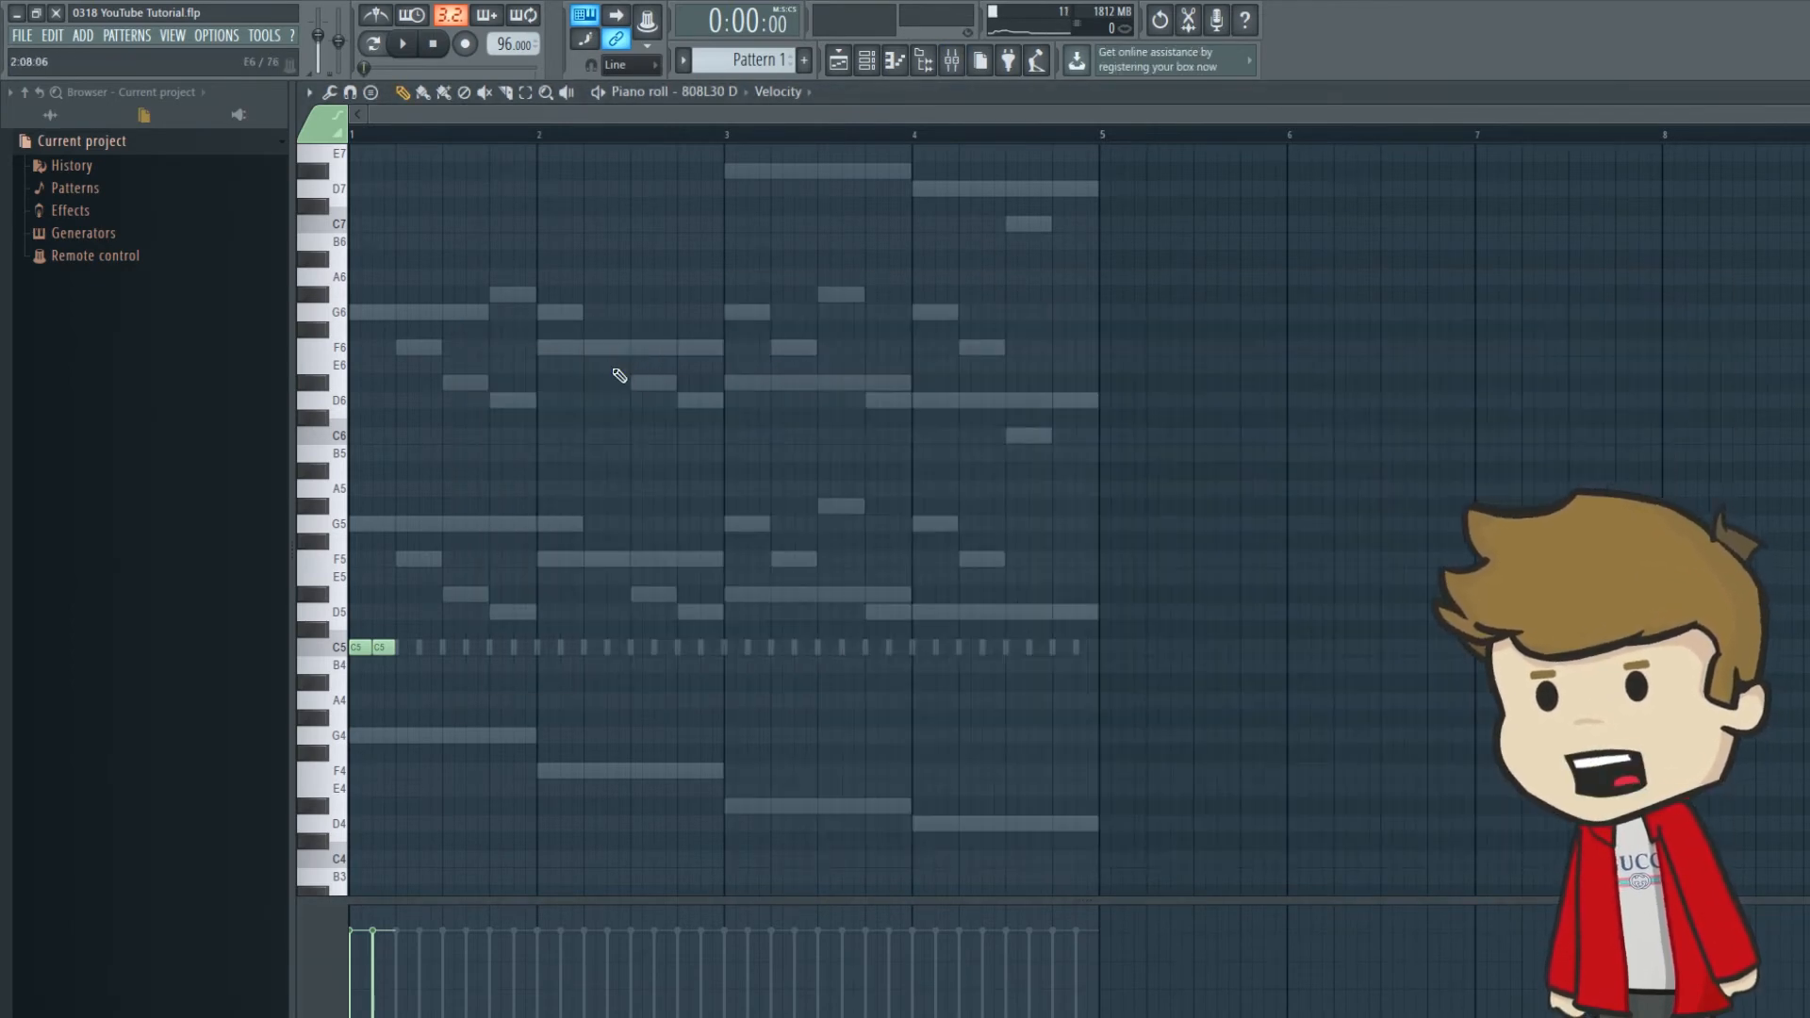
# Step: Audition C5 on the 808L30 D and raise the velocity of its two opening C5 notes to maximum
pyautogui.click(343, 650)
pyautogui.moveTo(411, 1011); pyautogui.dragTo(363, 906)
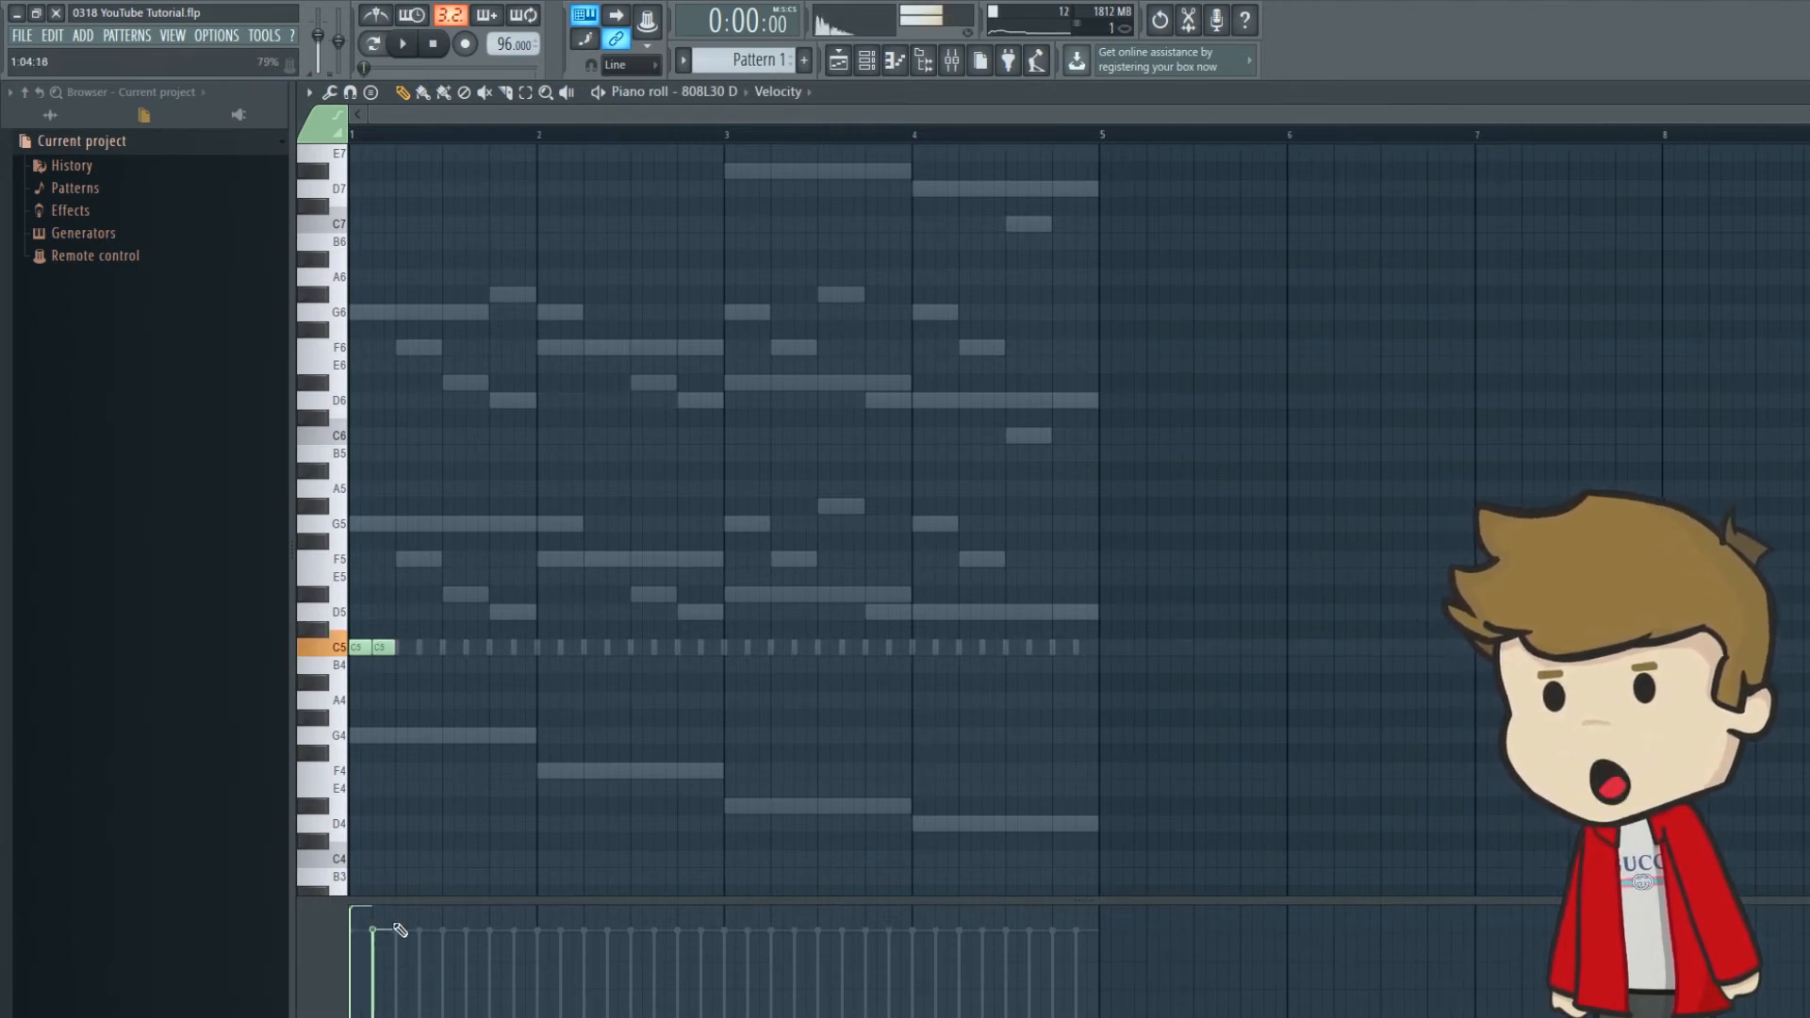
pyautogui.click(341, 653)
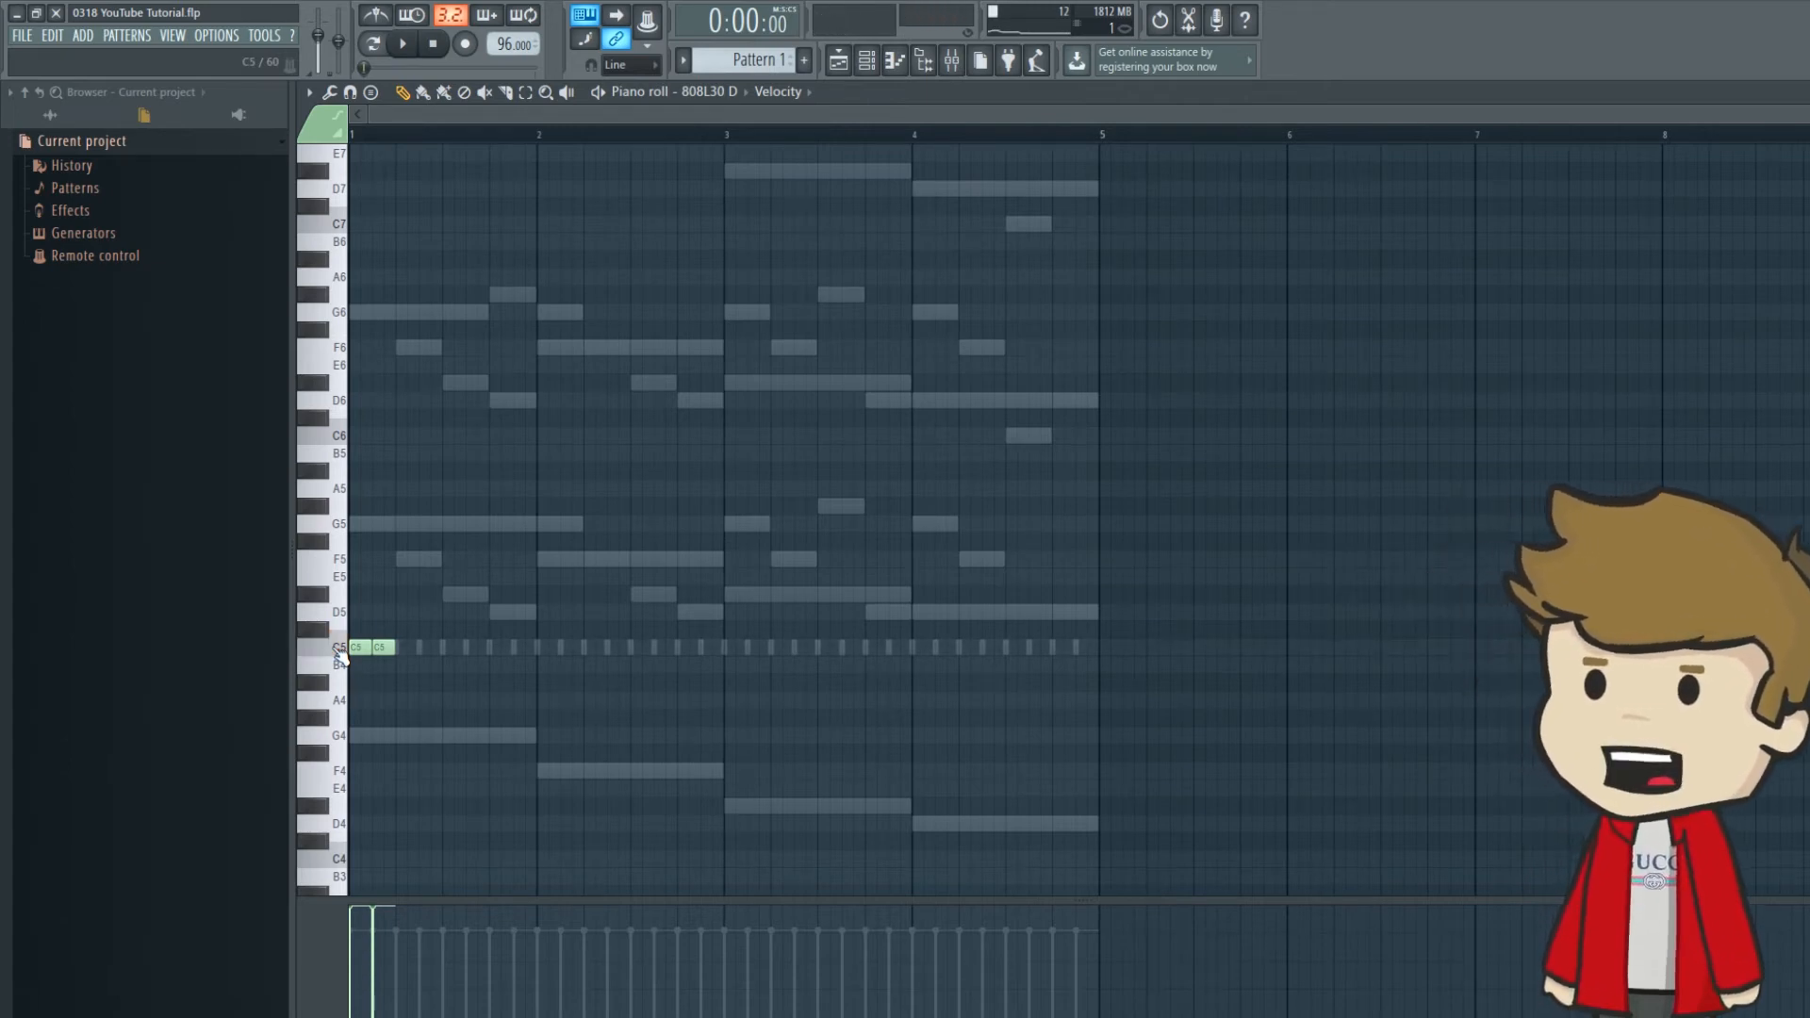
# Step: Add 808 notes: a short D5 late in bar 1, a long and a short C5 in bar 2, and a C5 starting bar 3
pyautogui.click(497, 613)
pyautogui.press('space')
pyautogui.click(547, 647)
pyautogui.click(685, 648)
pyautogui.click(733, 647)
pyautogui.press('space')
pyautogui.moveTo(580, 646); pyautogui.dragTo(650, 645)
pyautogui.press('space')
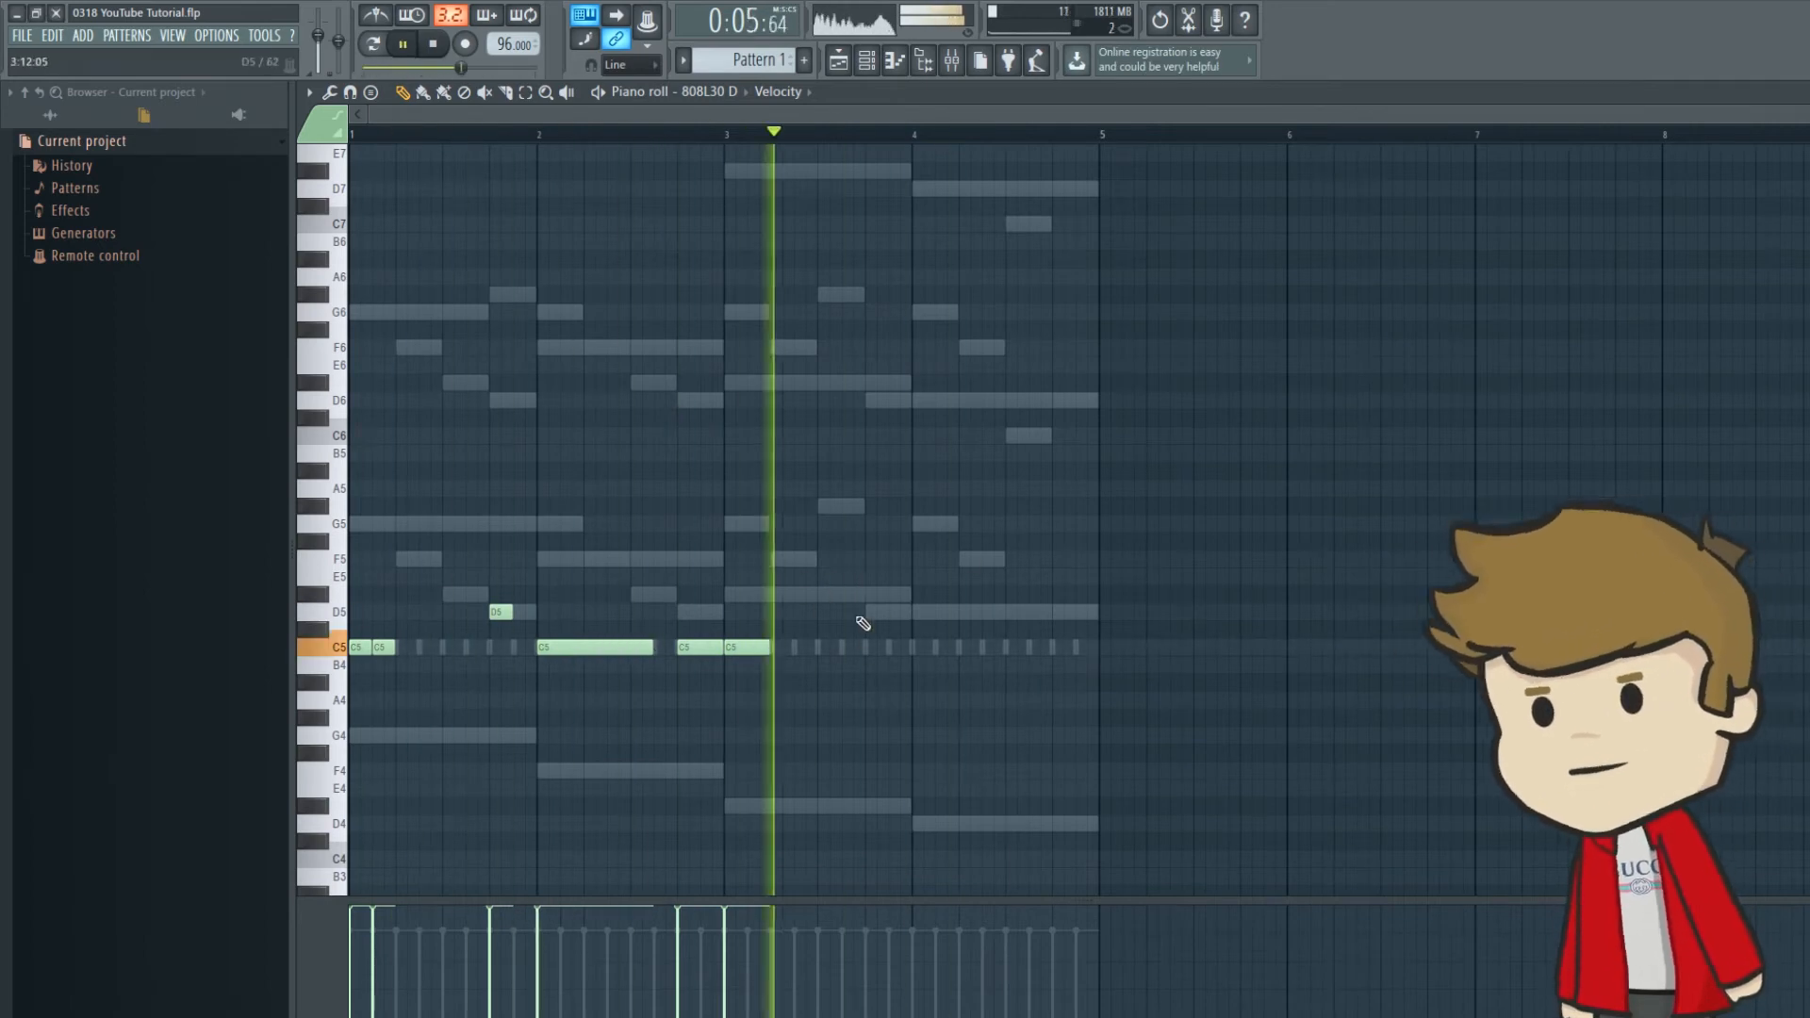
# Step: Lengthen the C5 808 note in bar 3 and add a short F5 right after it near the bar's end
pyautogui.press('space')
pyautogui.moveTo(767, 646); pyautogui.dragTo(862, 646)
pyautogui.click(872, 559)
pyautogui.moveTo(1001, 558); pyautogui.dragTo(884, 558)
# Step: Transpose the 808 notes up two octaves and fill bar 4 with C7 notes plus short F7 and C7 slide notes
pyautogui.hotkey('ctrl', 'Up')
pyautogui.hotkey('ctrl', 'Up')
pyautogui.click(922, 437)
pyautogui.click(964, 437)
pyautogui.moveTo(981, 436)
pyautogui.mouseDown()
pyautogui.moveTo(1004, 436)
pyautogui.moveTo(969, 348)
pyautogui.mouseUp()
pyautogui.click(986, 437)
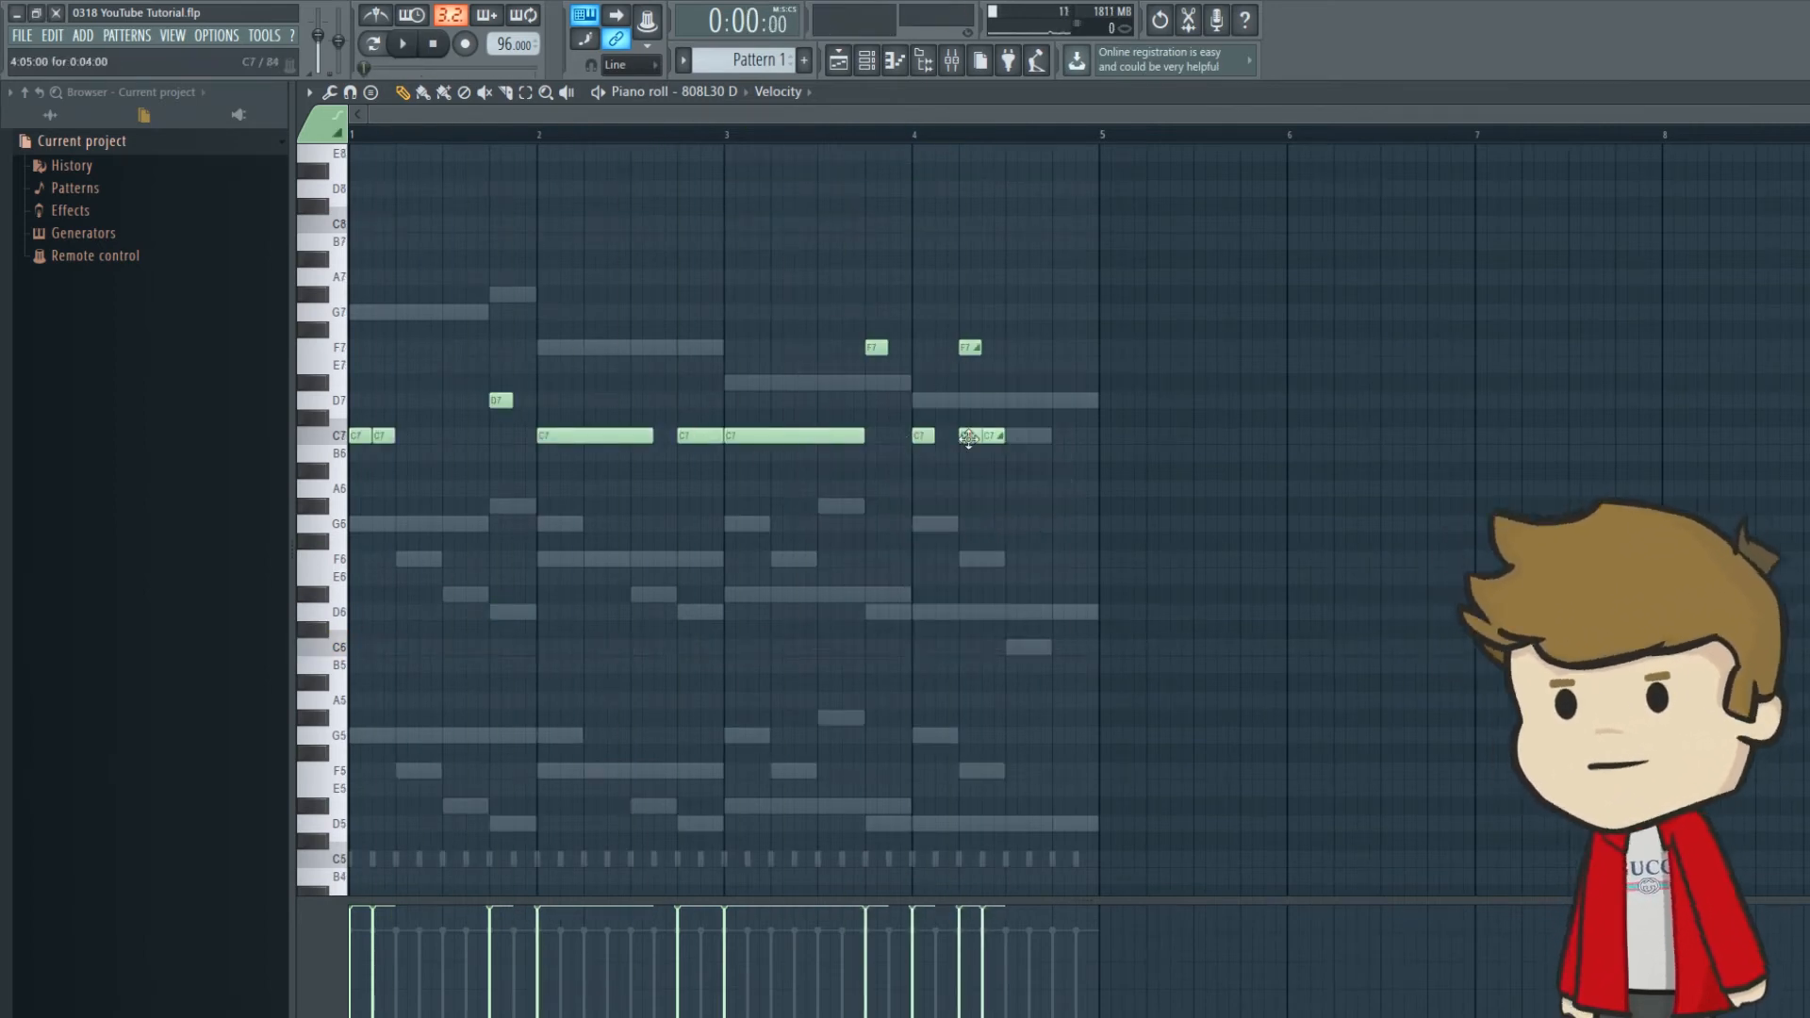
pyautogui.scroll(2, 1036, 439)
pyautogui.click(987, 436)
pyautogui.click(1024, 437)
# Step: Change the piano roll's snap setting and undo the last three note shifts
pyautogui.click(351, 93)
pyautogui.click(389, 247)
pyautogui.hotkey('ctrl', 'alt', 'z')
pyautogui.hotkey('ctrl', 'alt', 'z')
pyautogui.hotkey('ctrl', 'alt', 'z')
# Step: Slice the last C7 808 note of bar 4 into three equal parts
pyautogui.click(506, 92)
pyautogui.scroll(2, 1049, 479)
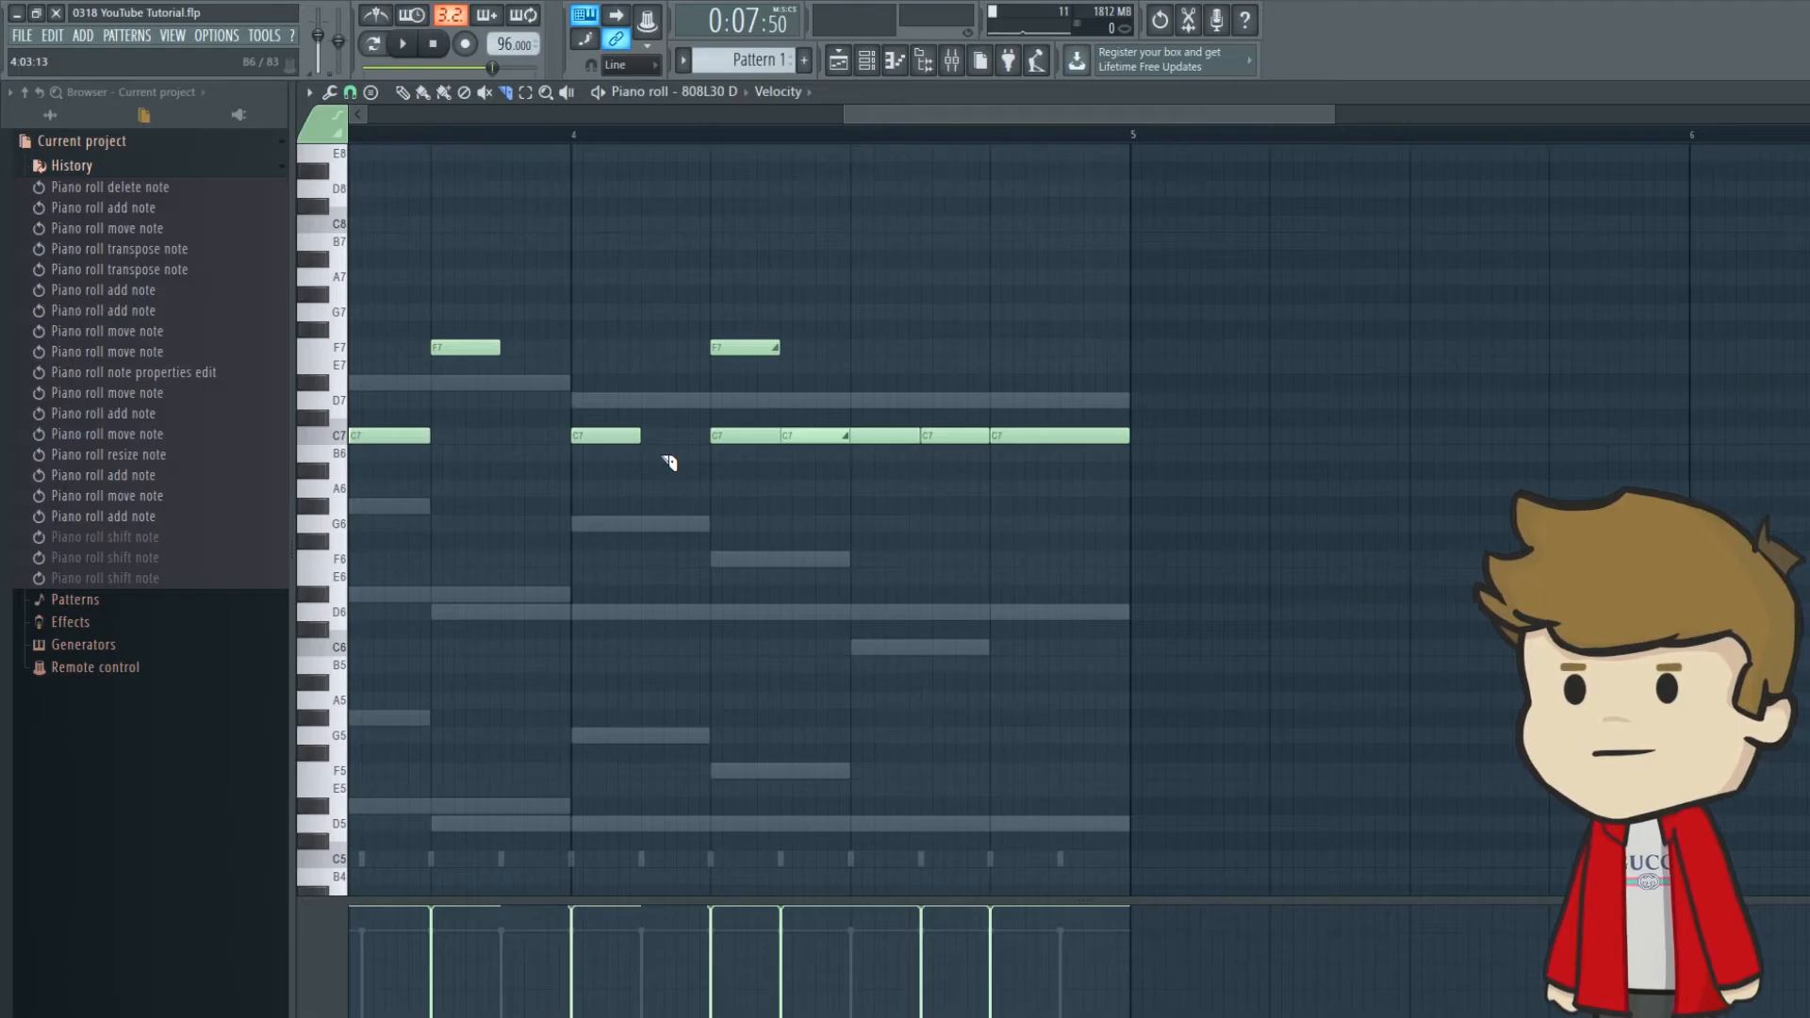
pyautogui.scroll(1, 1065, 489)
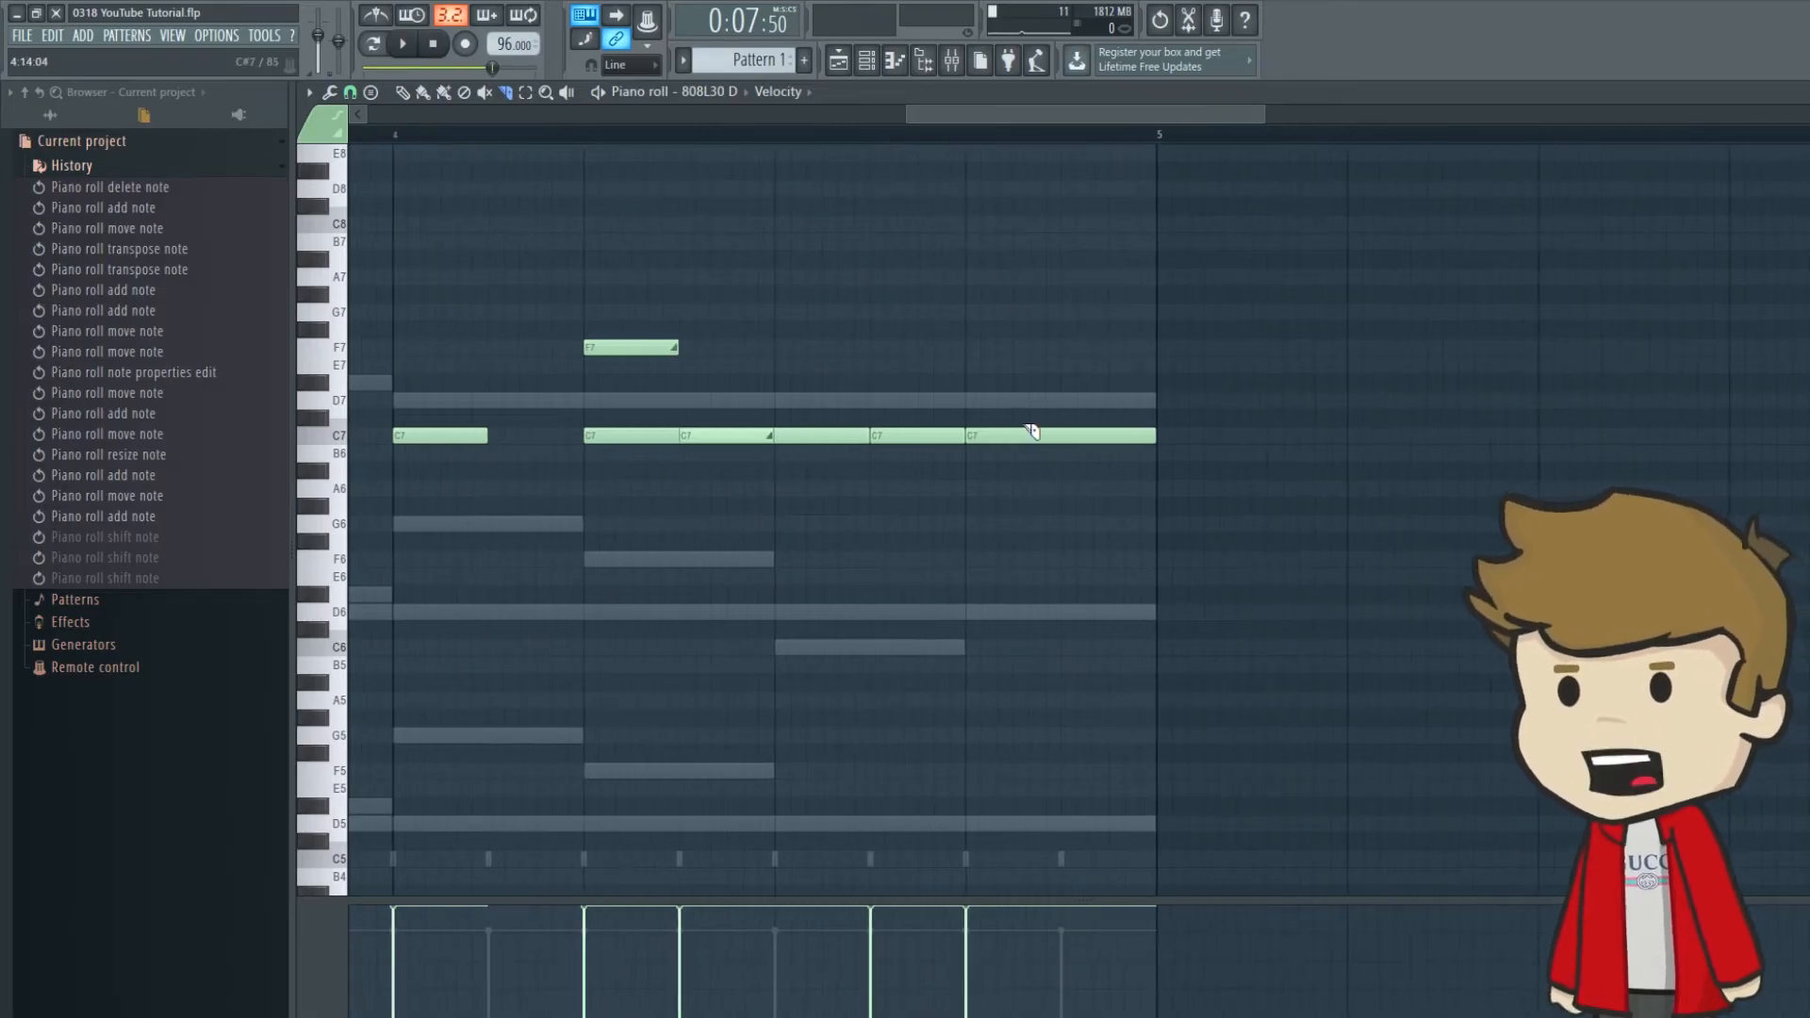
pyautogui.click(1028, 434)
pyautogui.click(1112, 434)
pyautogui.hotkey('ctrl', 'z')
pyautogui.moveTo(1095, 421); pyautogui.dragTo(1094, 519)
pyautogui.scroll(-4, 584, 341)
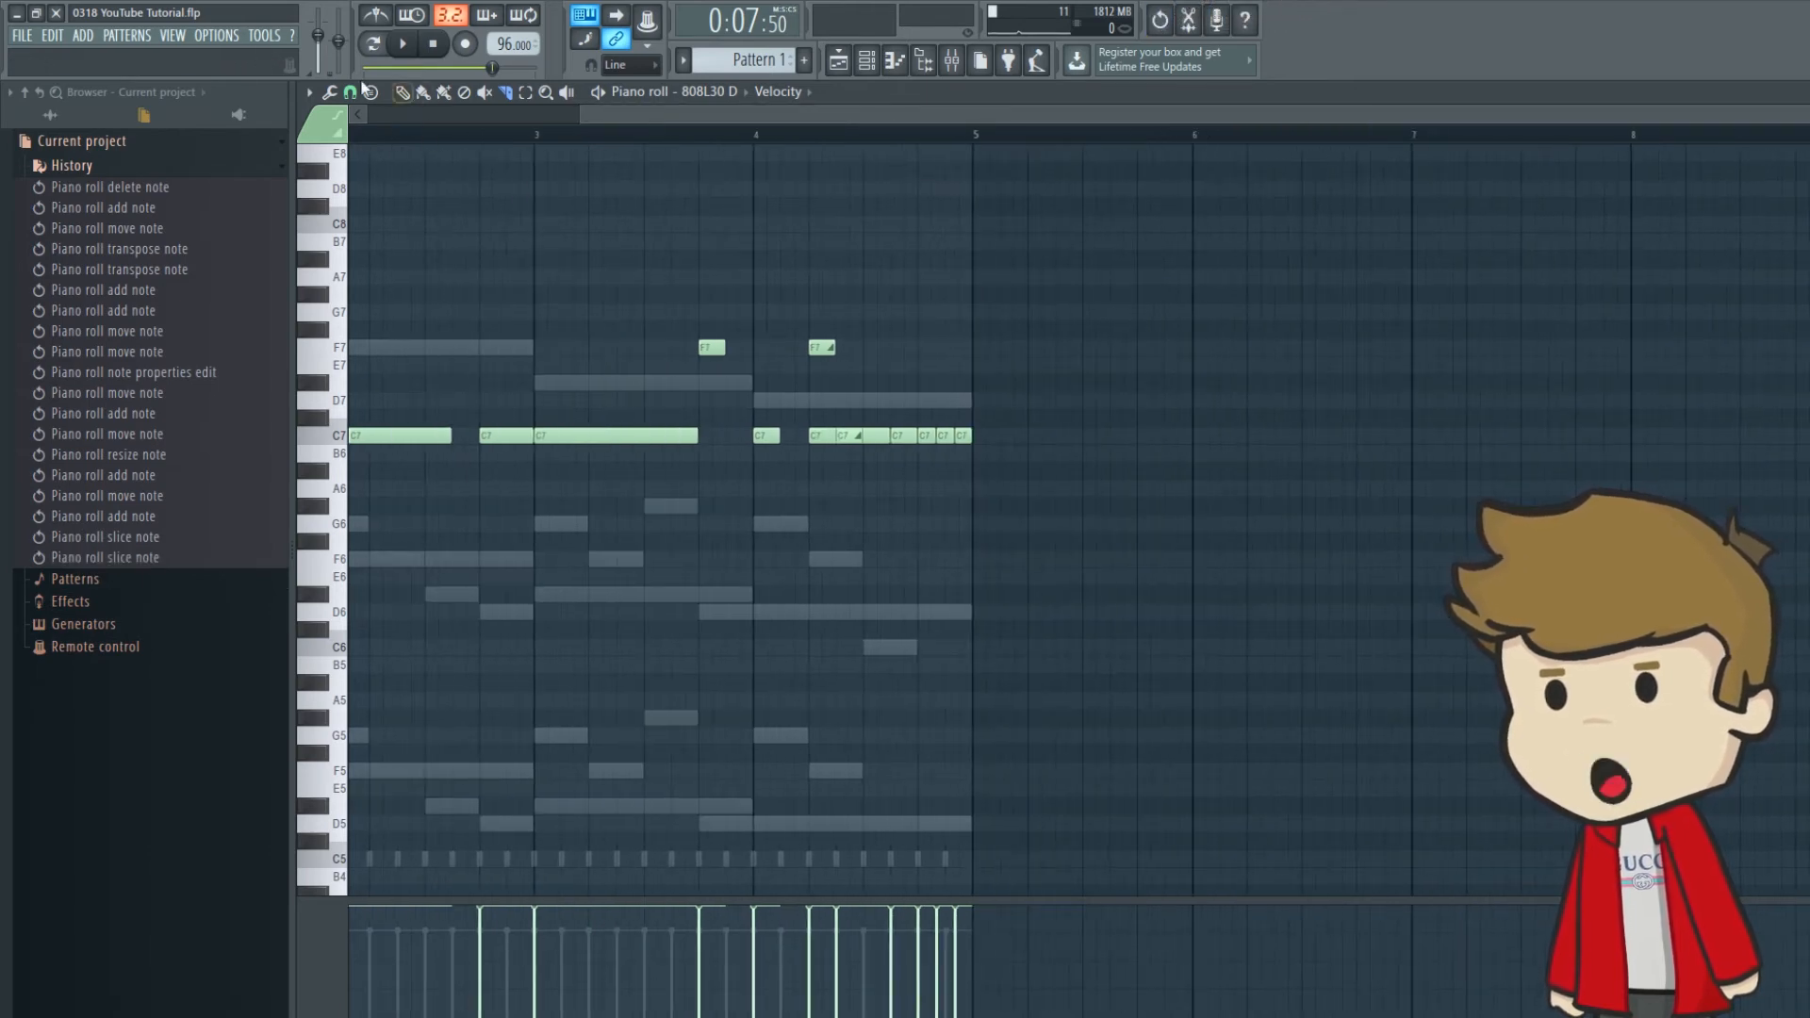
# Step: Return to the draw tool, transpose all 808 notes down two octaves, and play the bass line
pyautogui.click(402, 94)
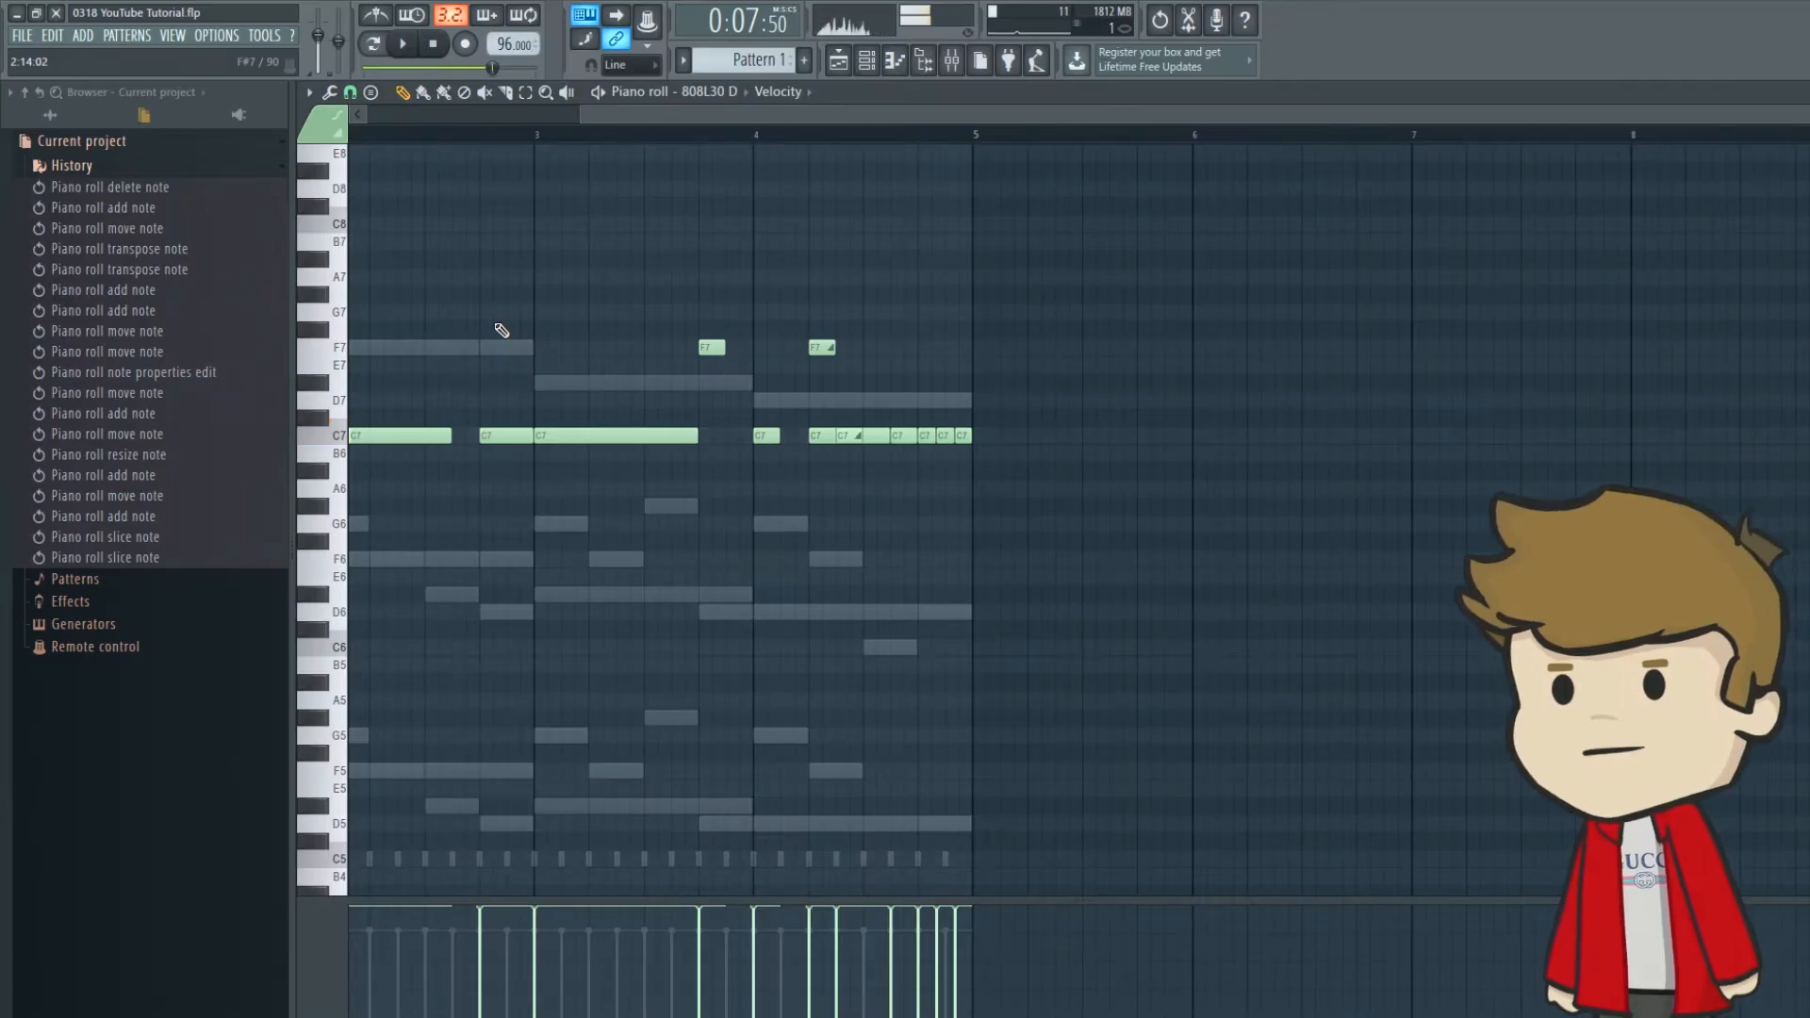
pyautogui.hotkey('ctrl', 'Down')
pyautogui.hotkey('ctrl', 'Down')
pyautogui.press('space')
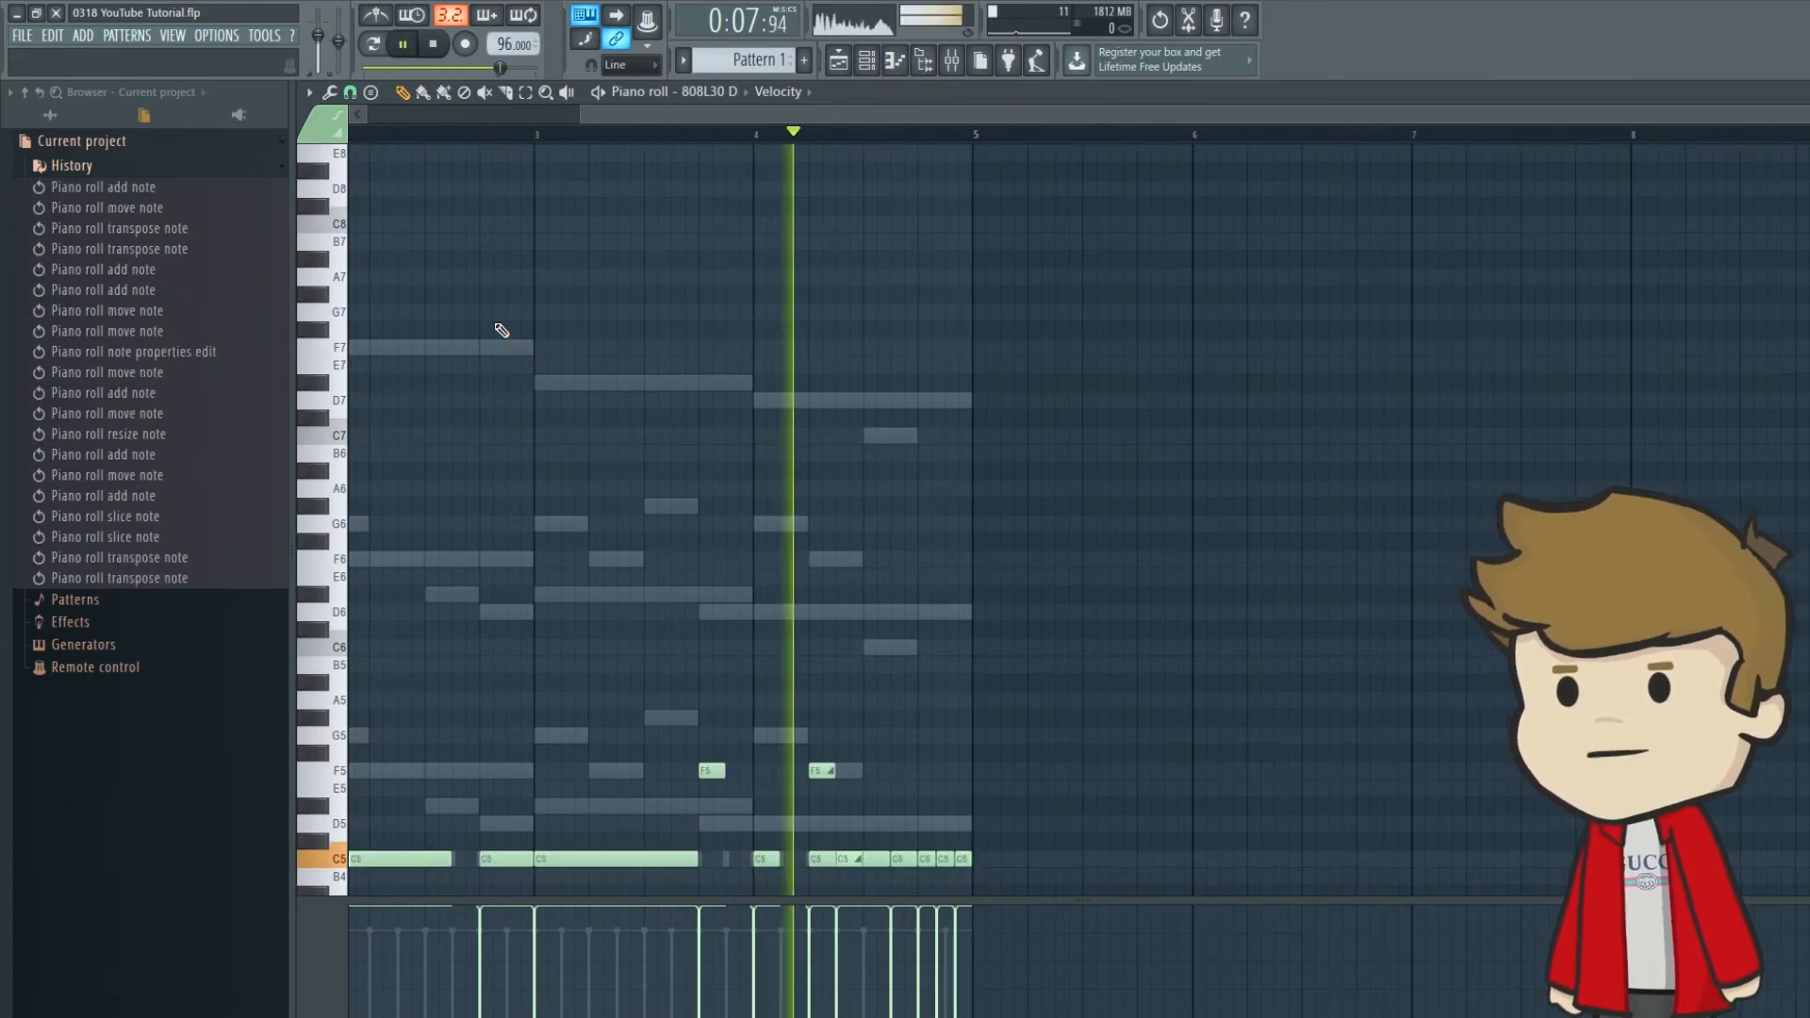
pyautogui.scroll(-3, 1055, 462)
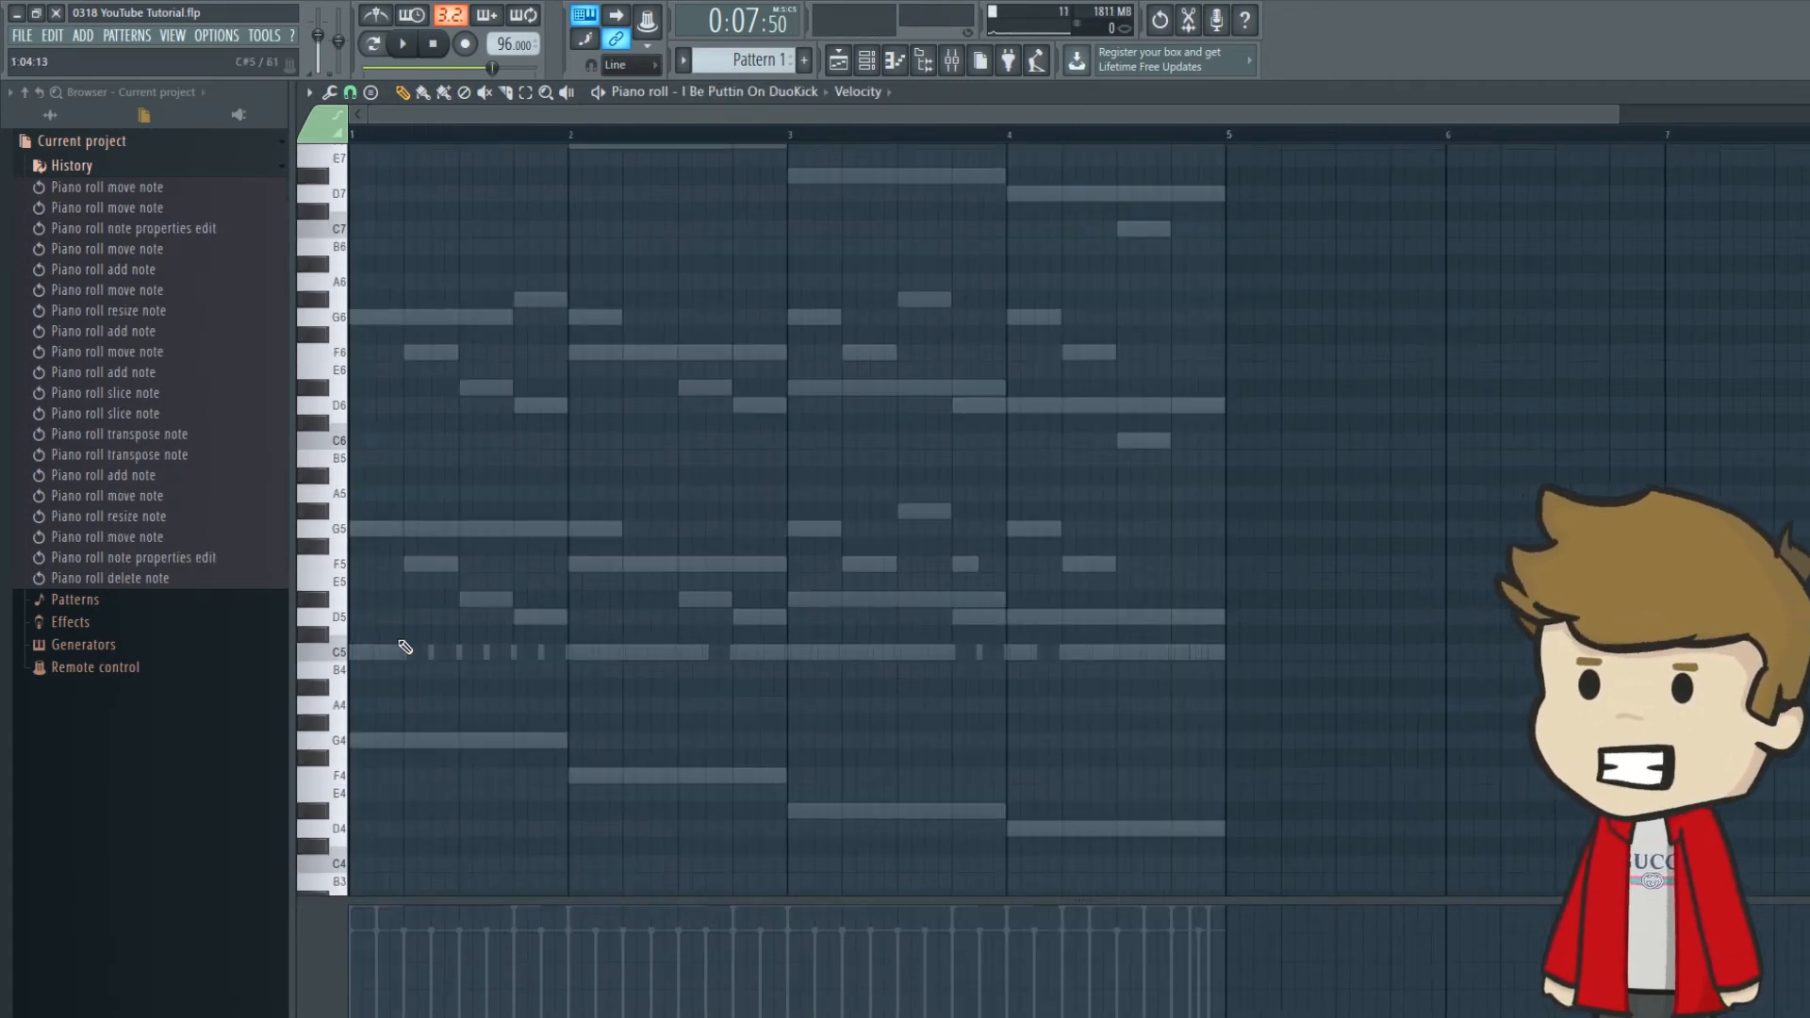
pyautogui.click(358, 653)
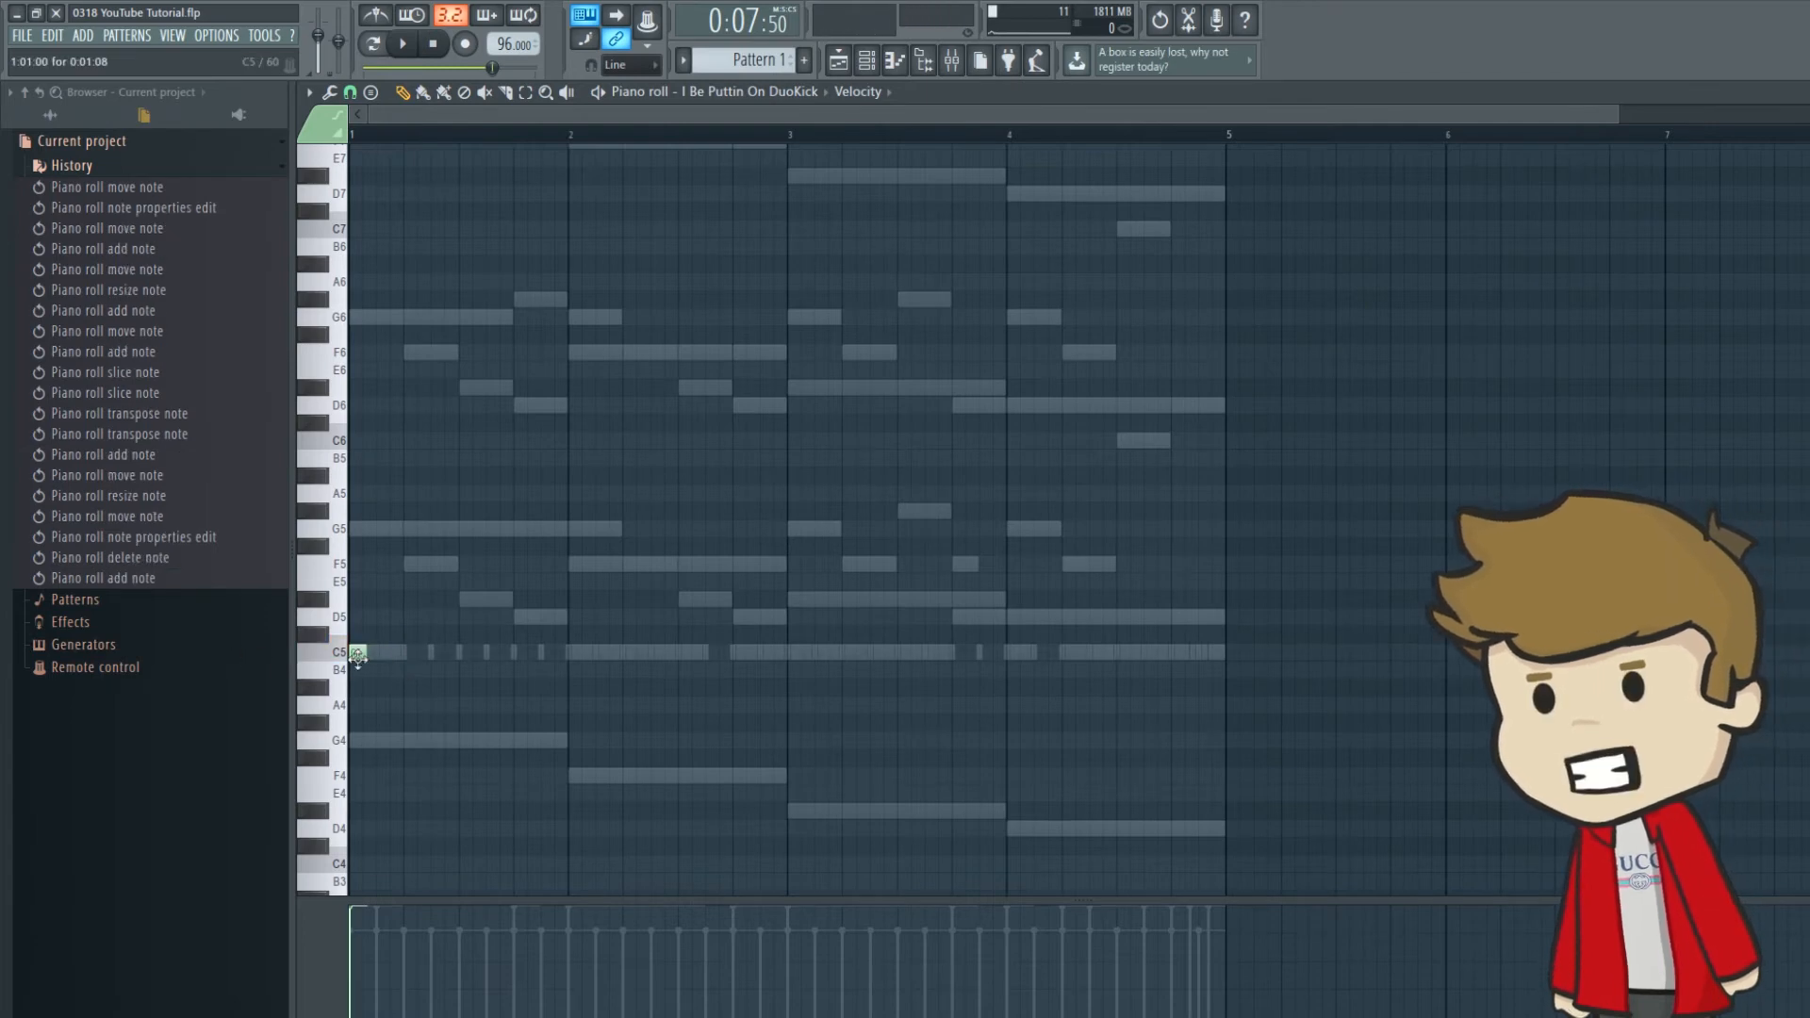
pyautogui.rightClick(363, 652)
pyautogui.click(895, 61)
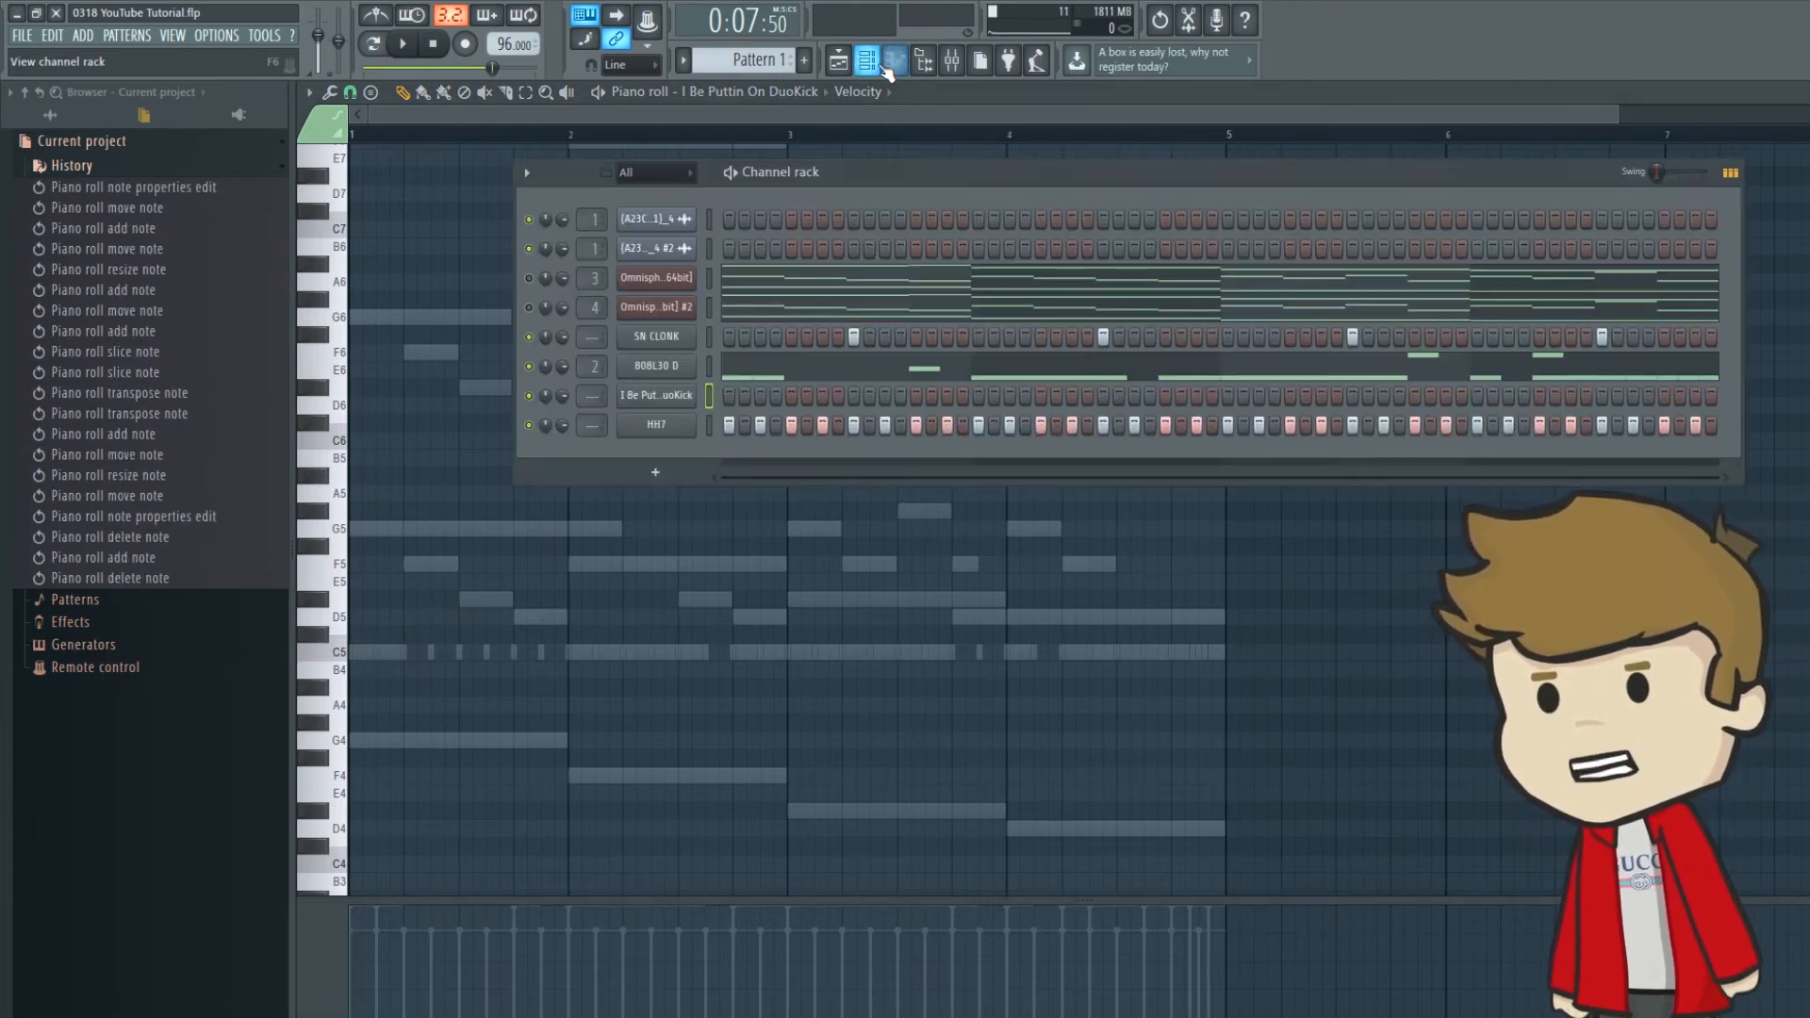
# Step: Open the 808L30 D piano roll again and listen to the bass line
pyautogui.rightClick(688, 367)
pyautogui.click(739, 368)
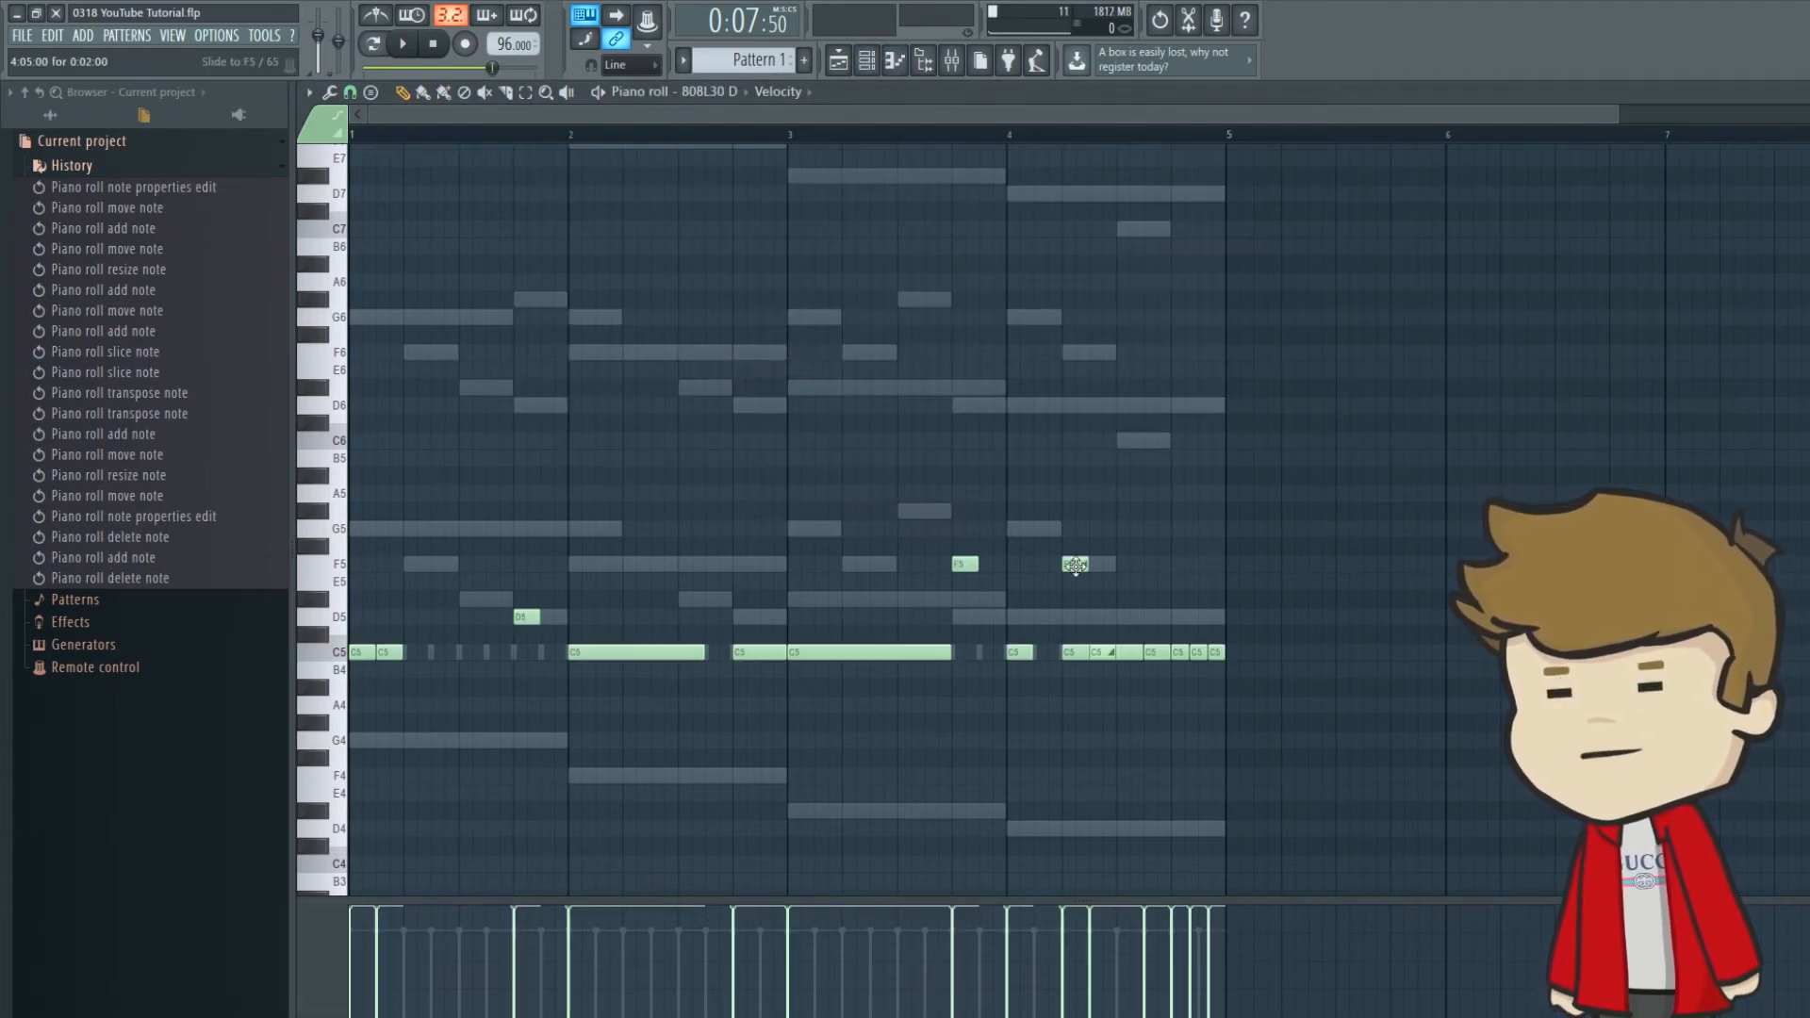
pyautogui.press('space')
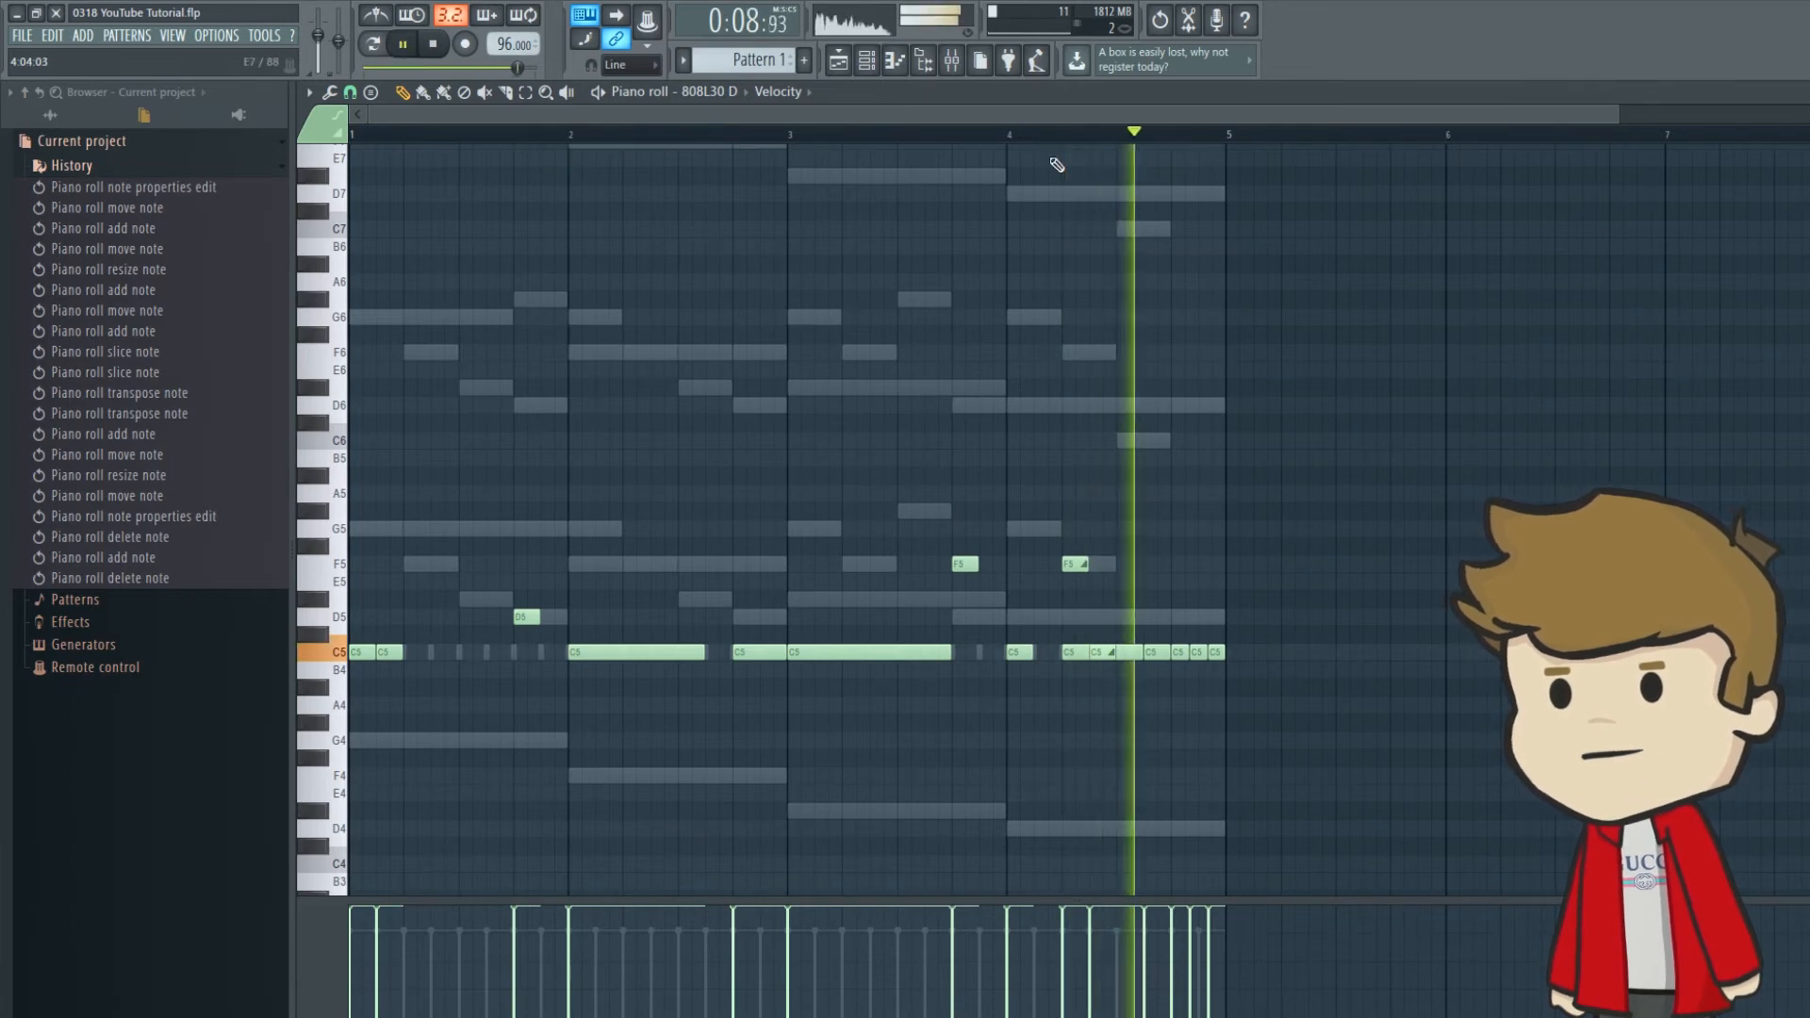
# Step: Stop the bass line, listen to the pattern from the kick's piano roll, and reopen the 808L30 D piano roll
pyautogui.press('space')
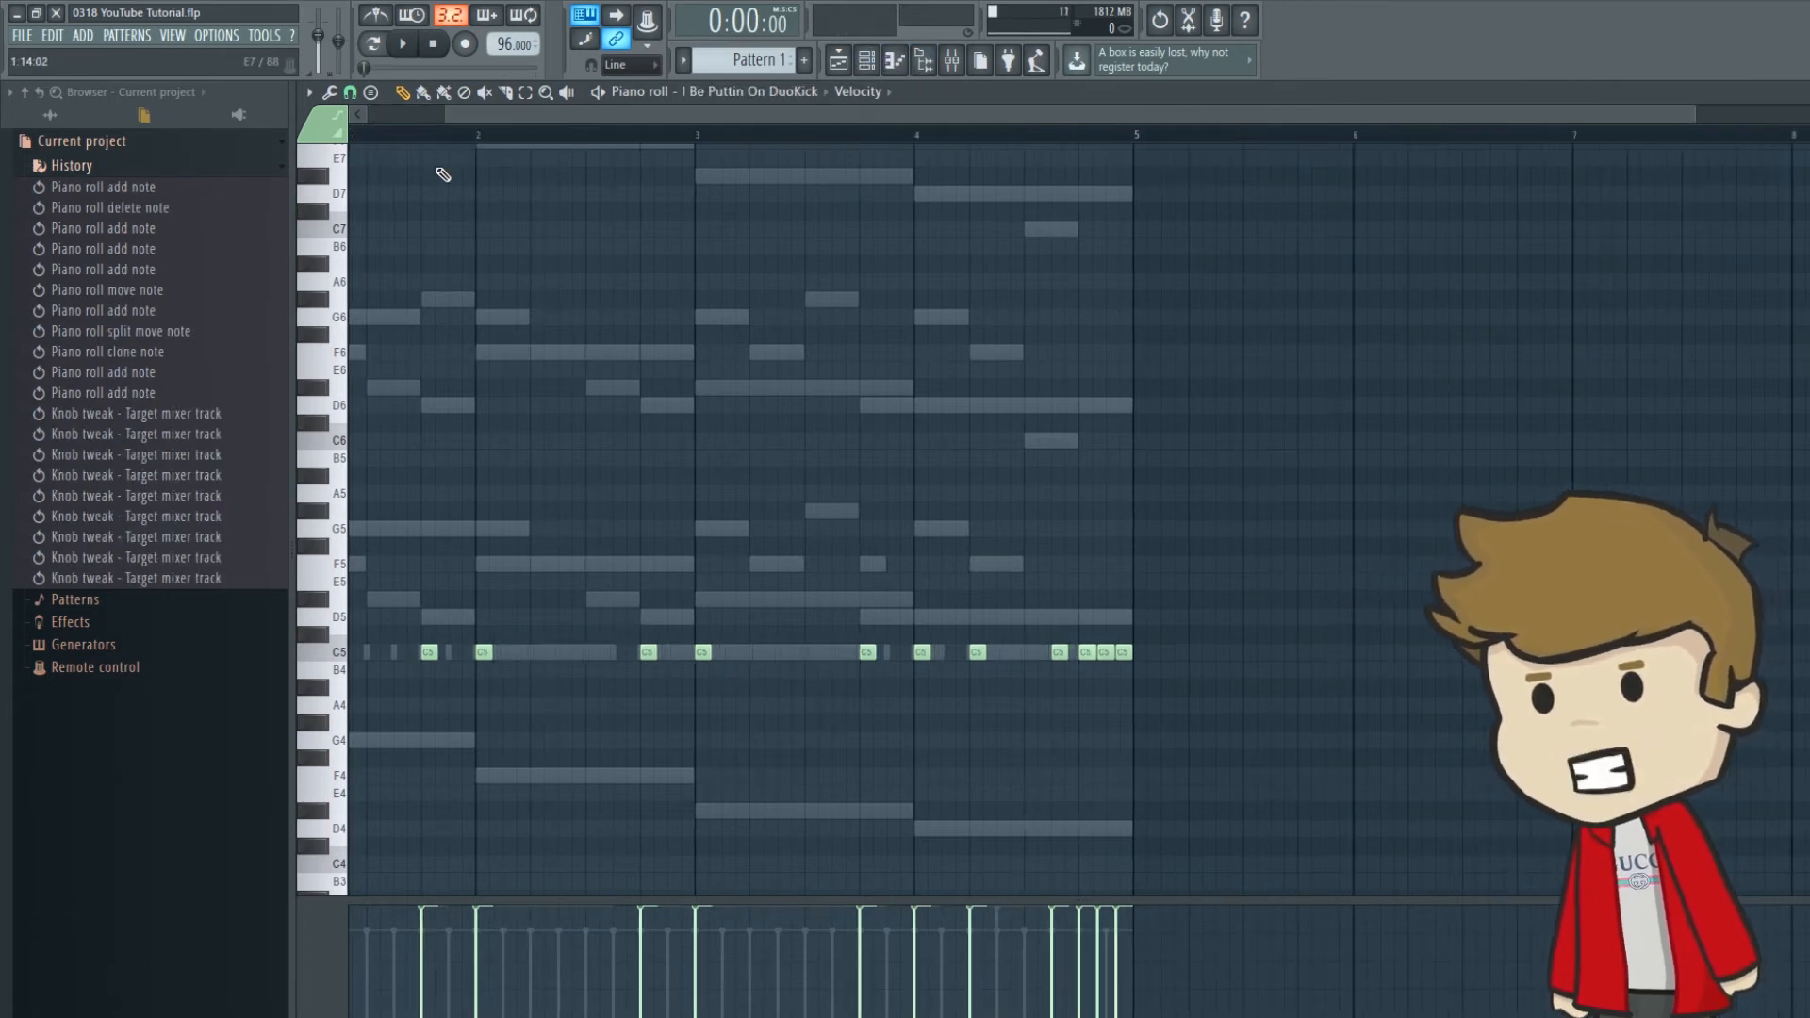
pyautogui.click(405, 45)
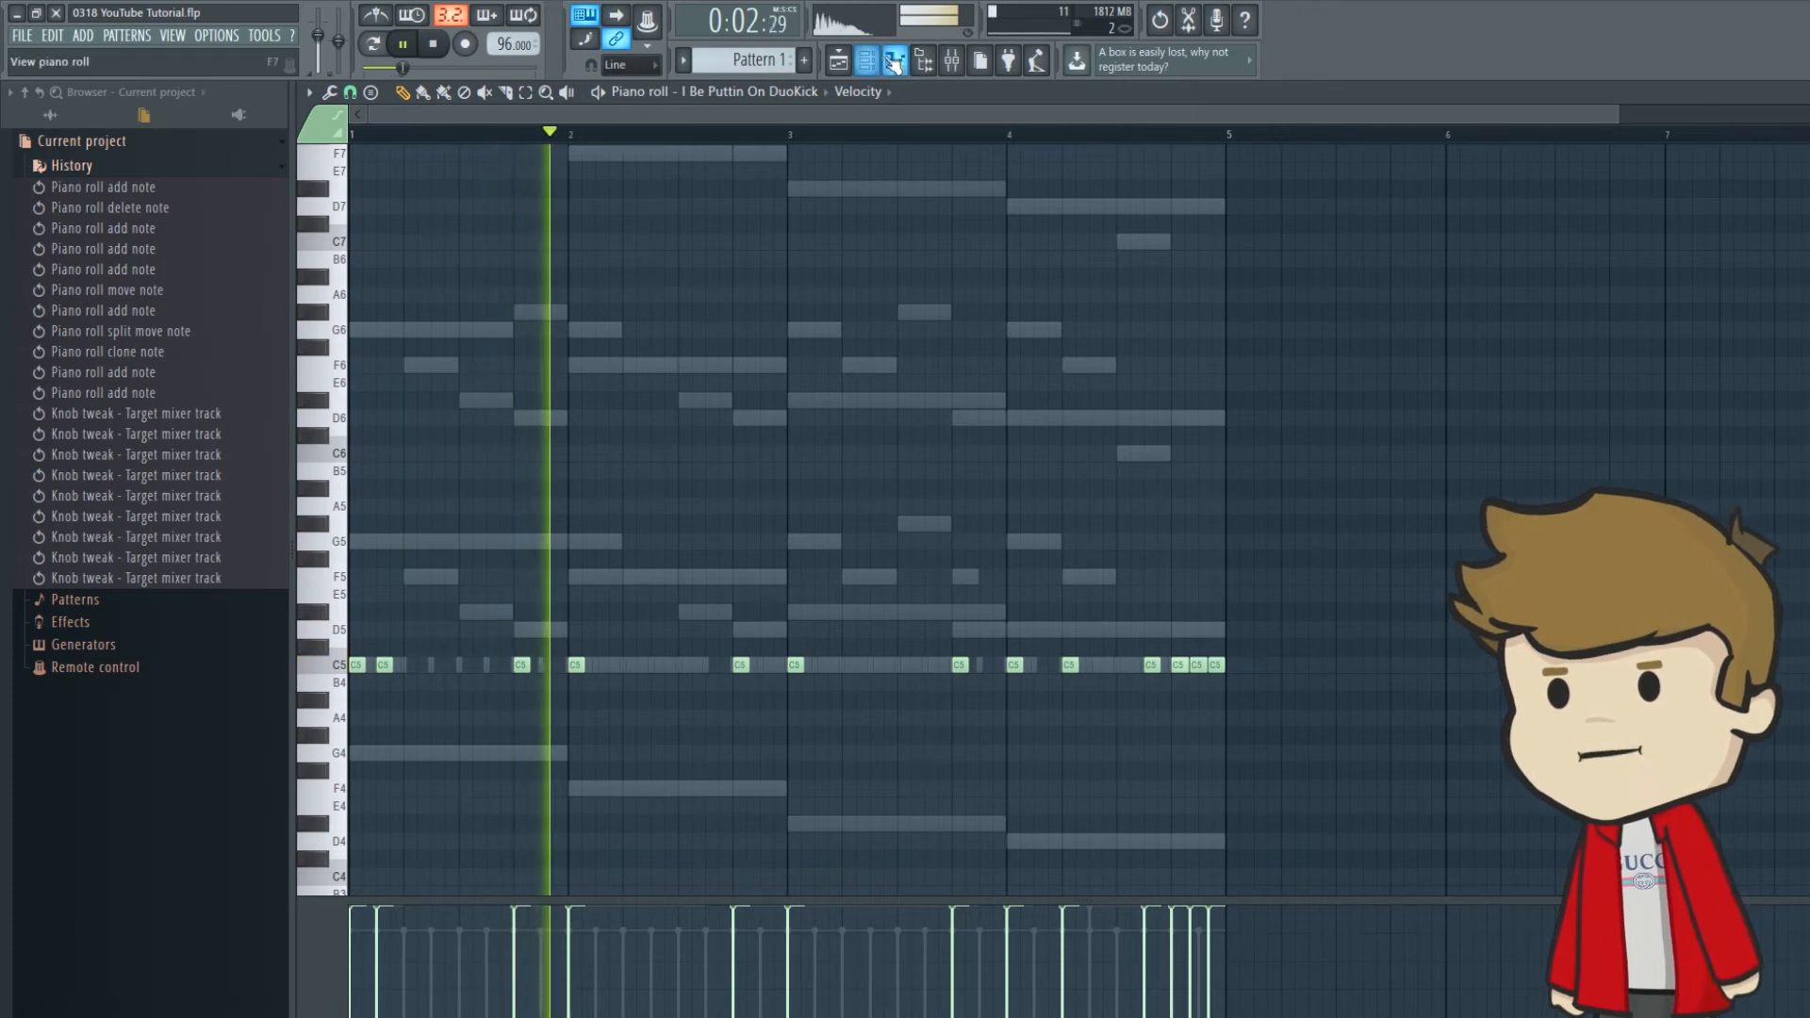
pyautogui.press('space')
pyautogui.press('F6')
pyautogui.rightClick(693, 357)
pyautogui.click(727, 365)
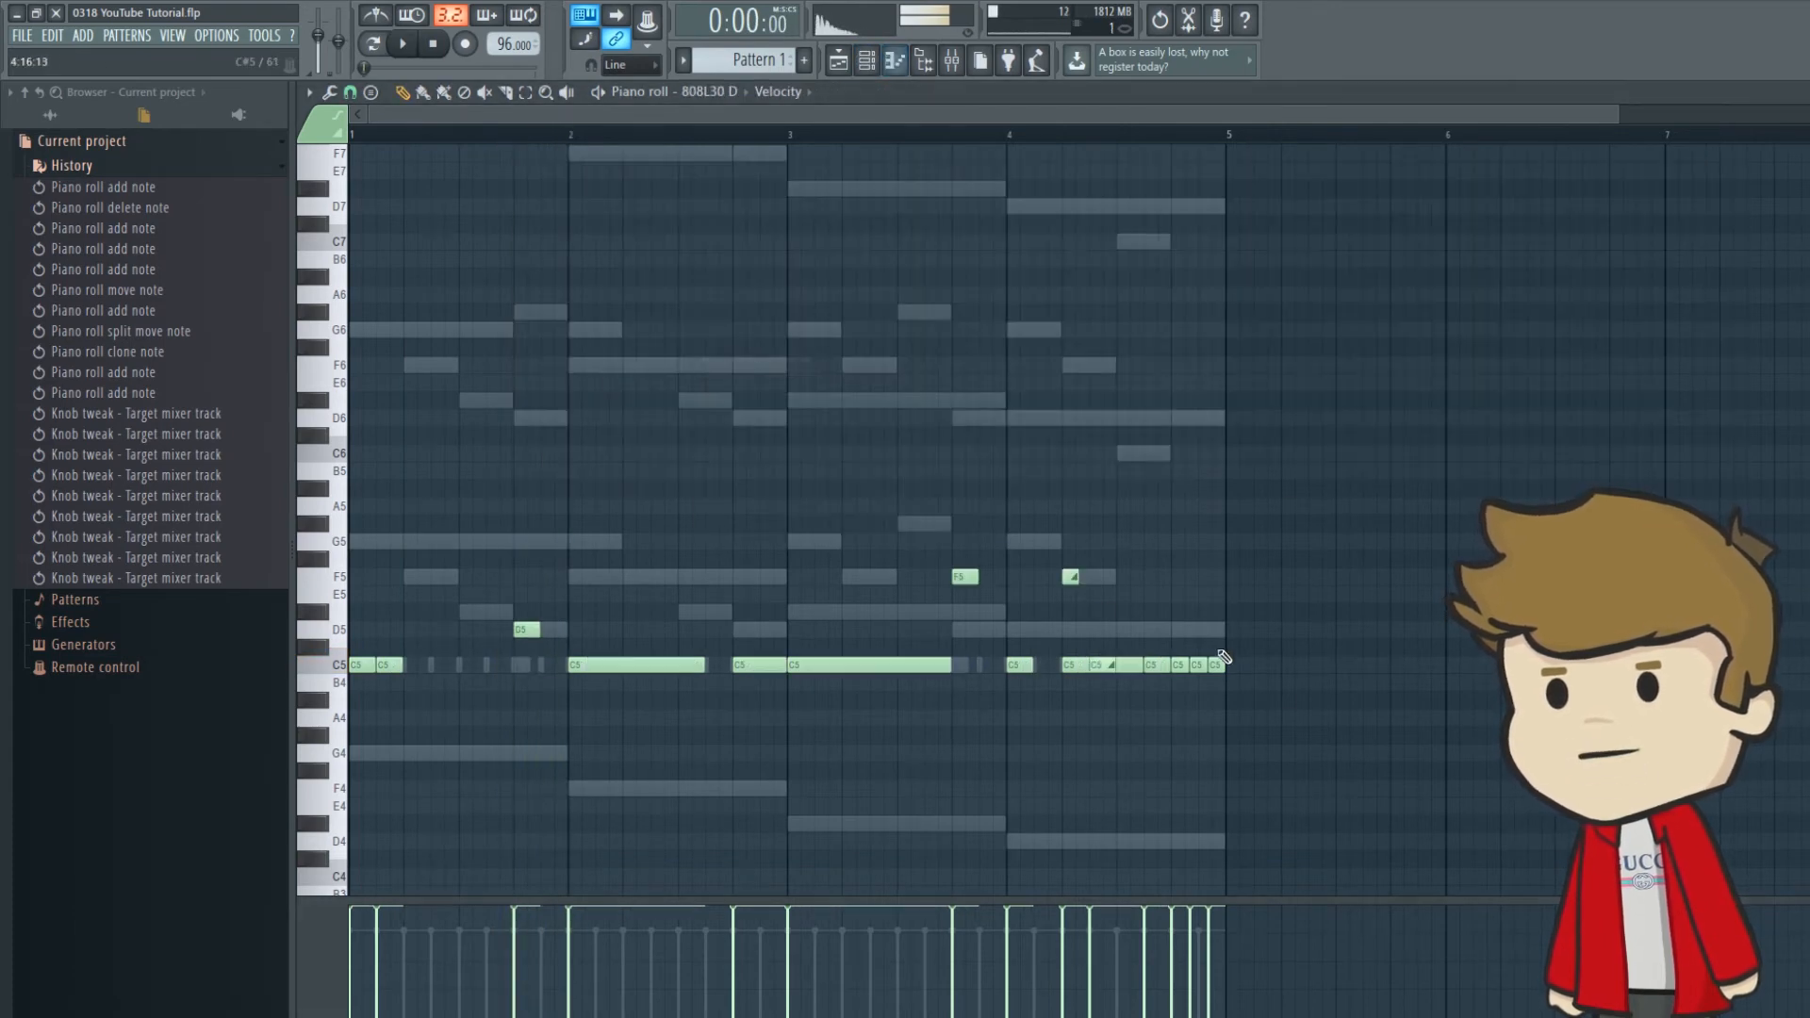
# Step: Select the last three C5 notes of the 808 line in bar 4 and transpose them up to G5
pyautogui.moveTo(1250, 639); pyautogui.dragTo(1188, 691)
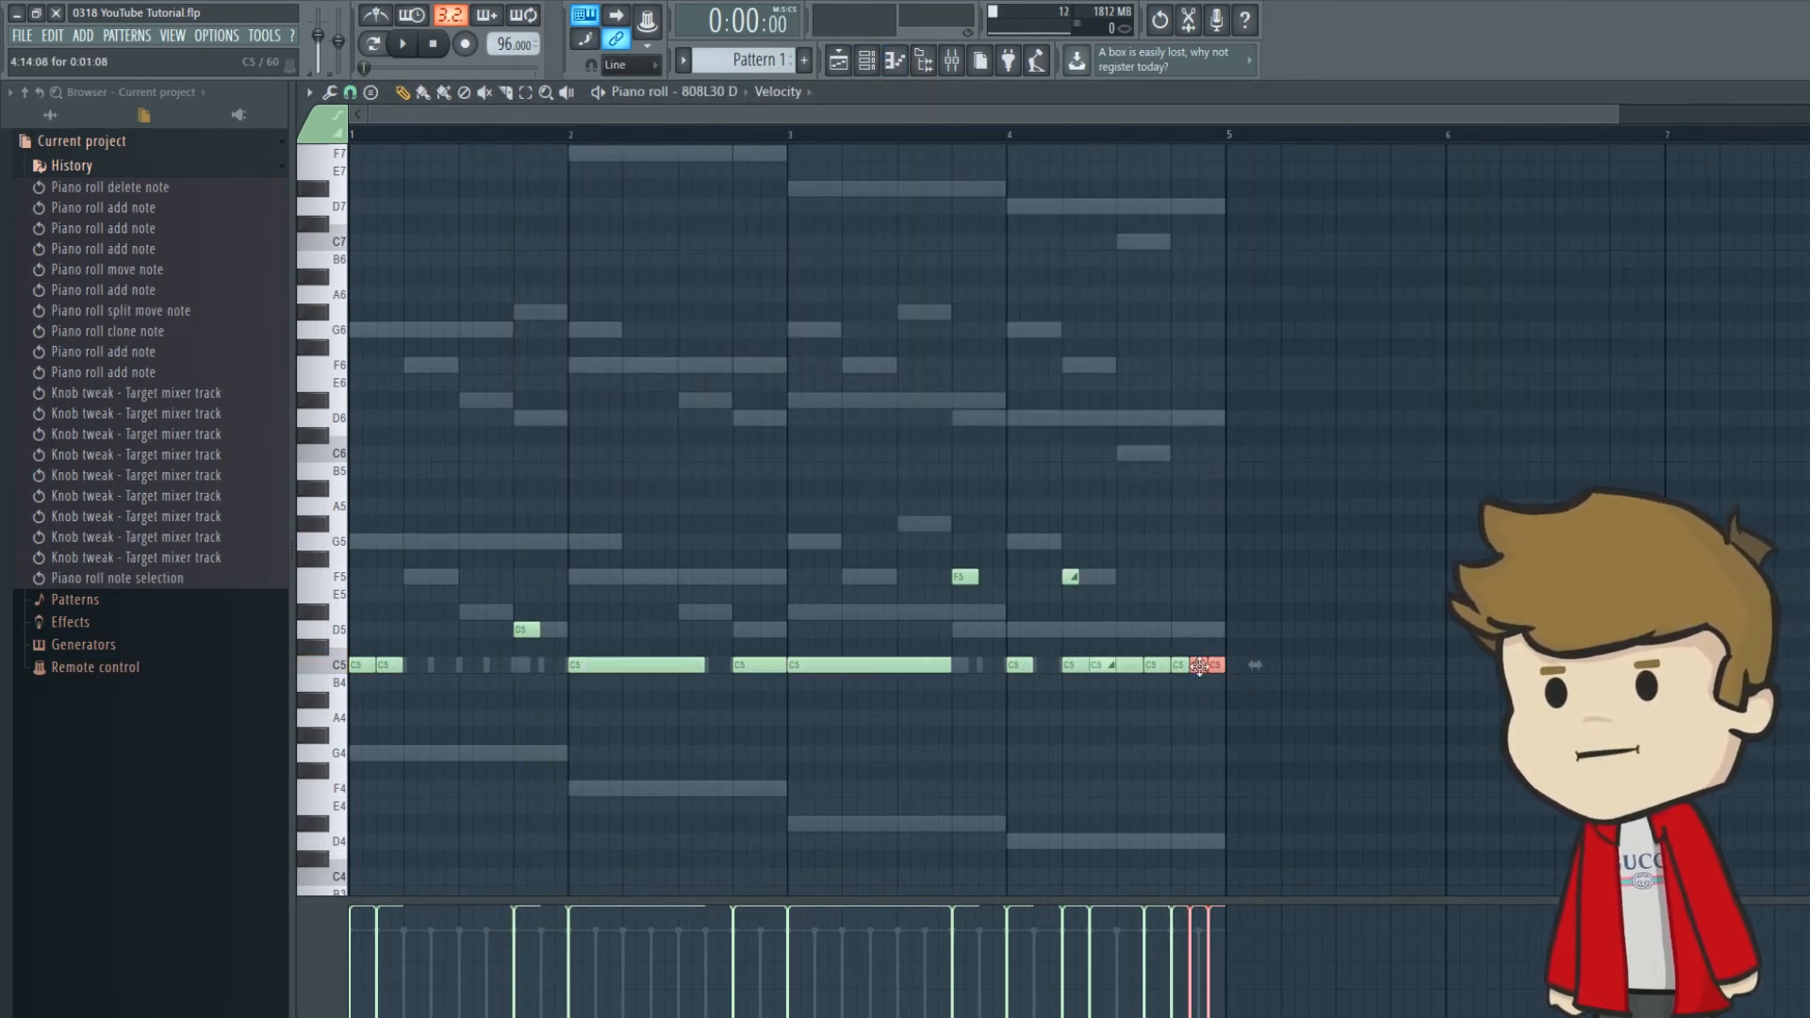
pyautogui.moveTo(1245, 622); pyautogui.dragTo(1180, 698)
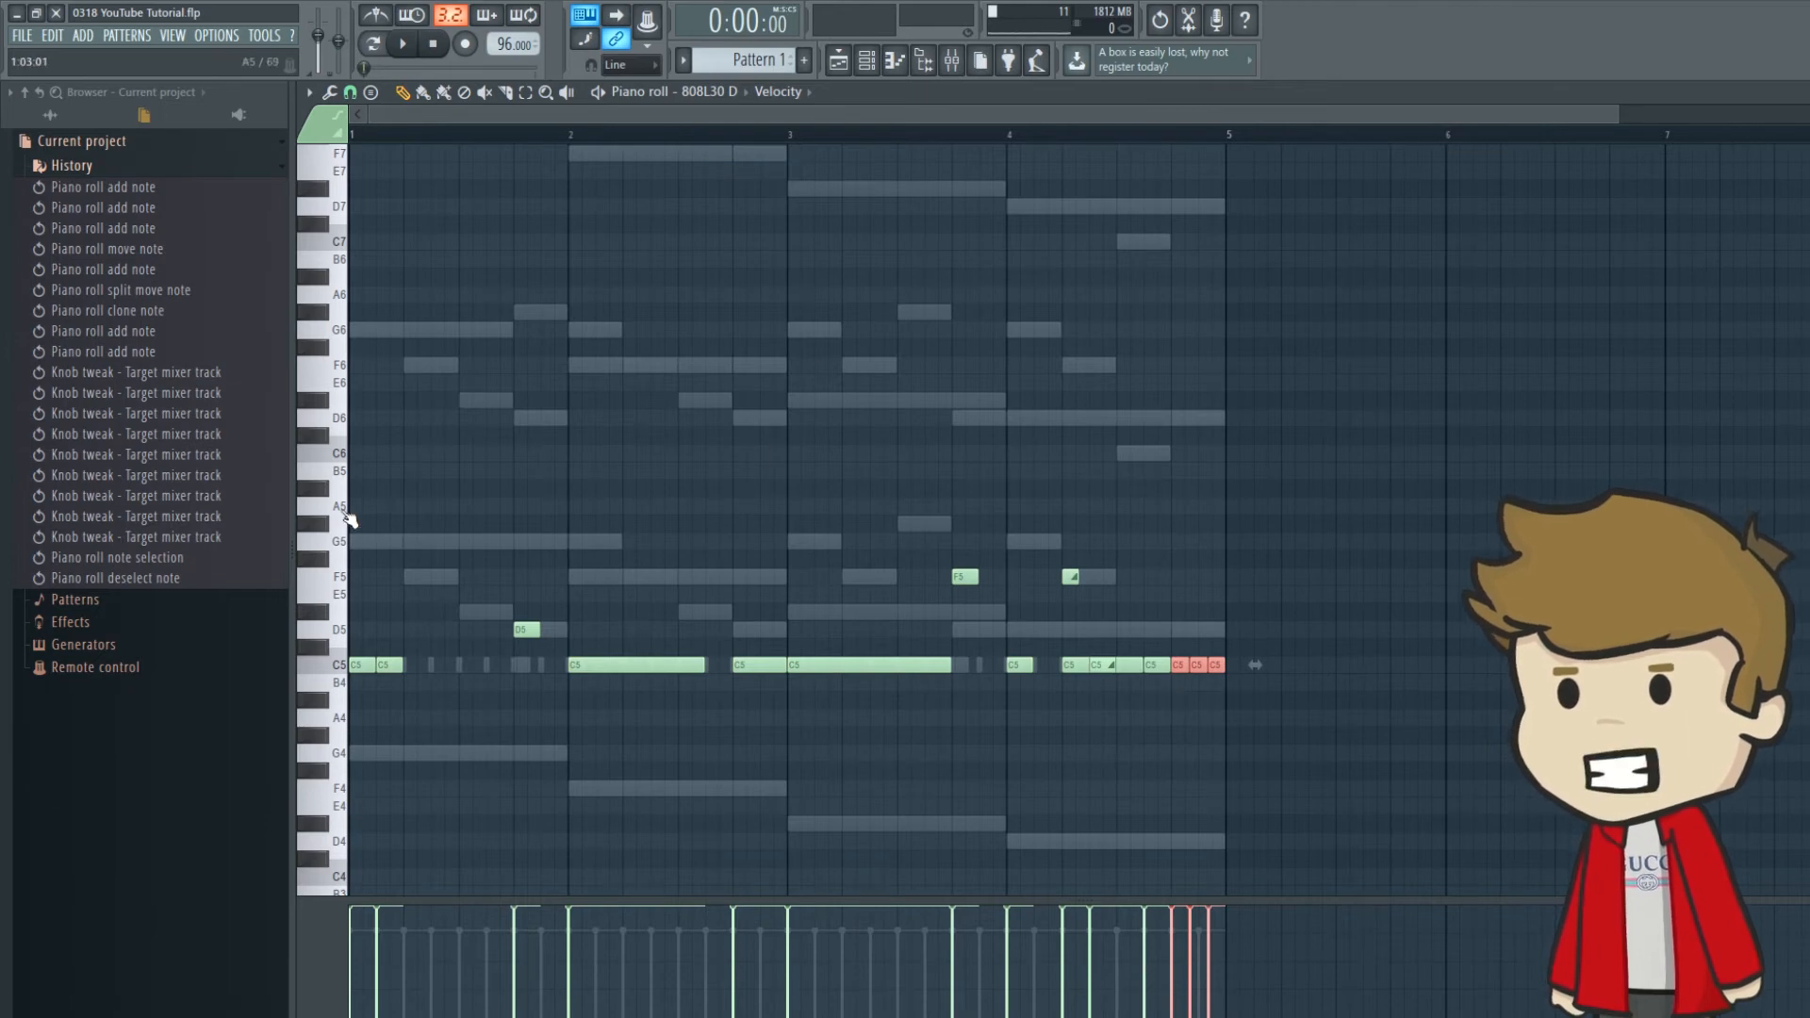
pyautogui.click(347, 543)
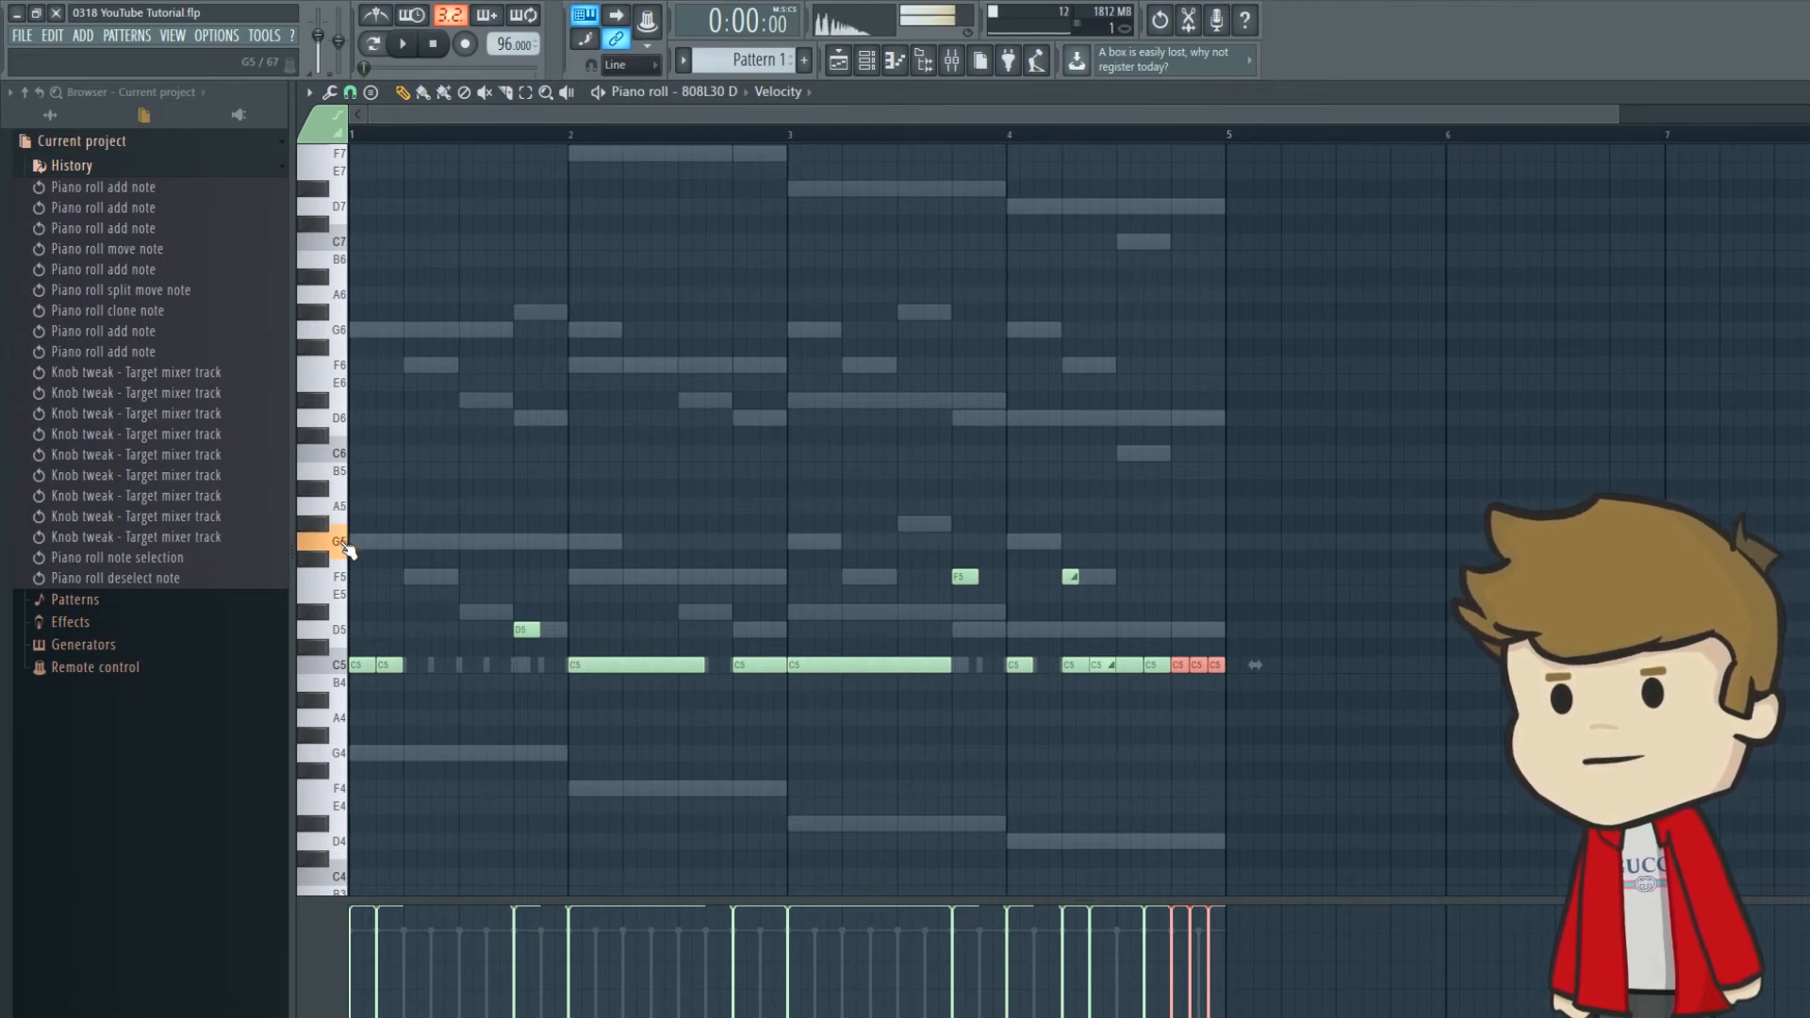
pyautogui.moveTo(1371, 639); pyautogui.dragTo(1188, 680)
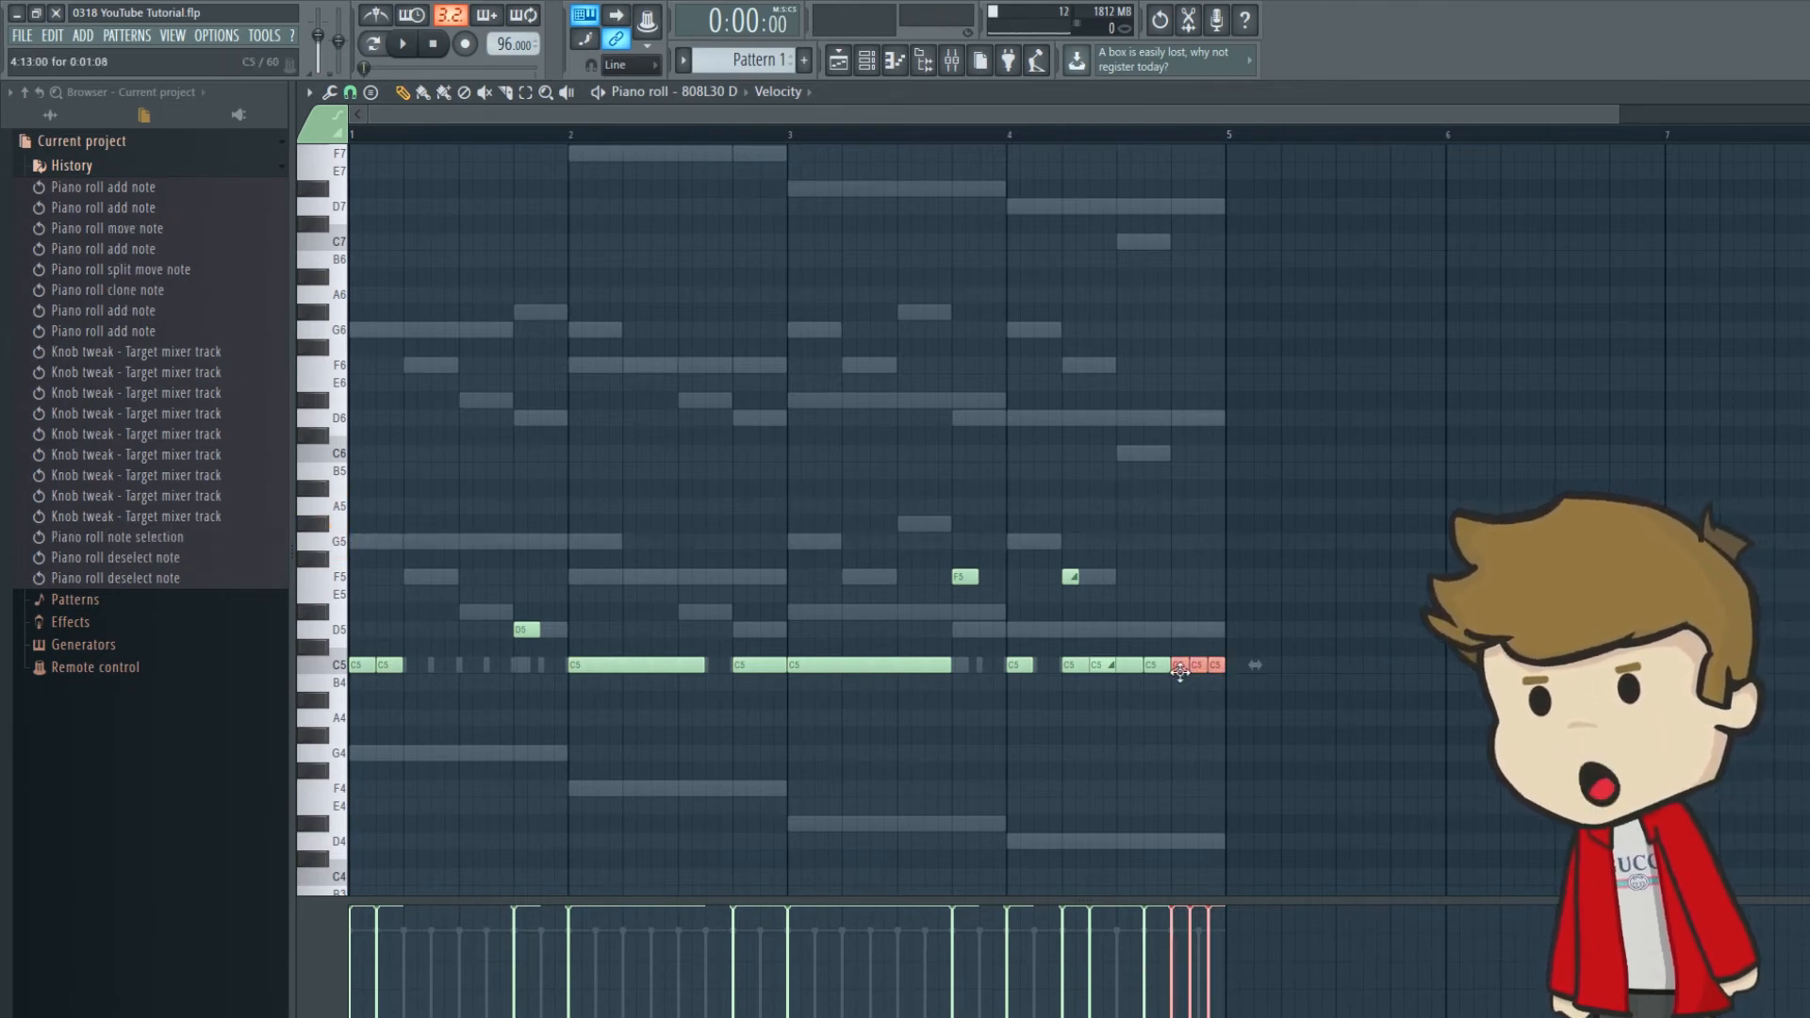
pyautogui.hotkey('shift', 'Up')
pyautogui.hotkey('shift', 'Up')
pyautogui.hotkey('shift', 'Up')
pyautogui.hotkey('shift', 'Up')
pyautogui.hotkey('shift', 'Up')
pyautogui.hotkey('shift', 'Up')
pyautogui.hotkey('shift', 'Up')
pyautogui.hotkey('shift', 'Up')
pyautogui.hotkey('shift', 'Up')
pyautogui.hotkey('shift', 'Down')
pyautogui.hotkey('shift', 'Down')
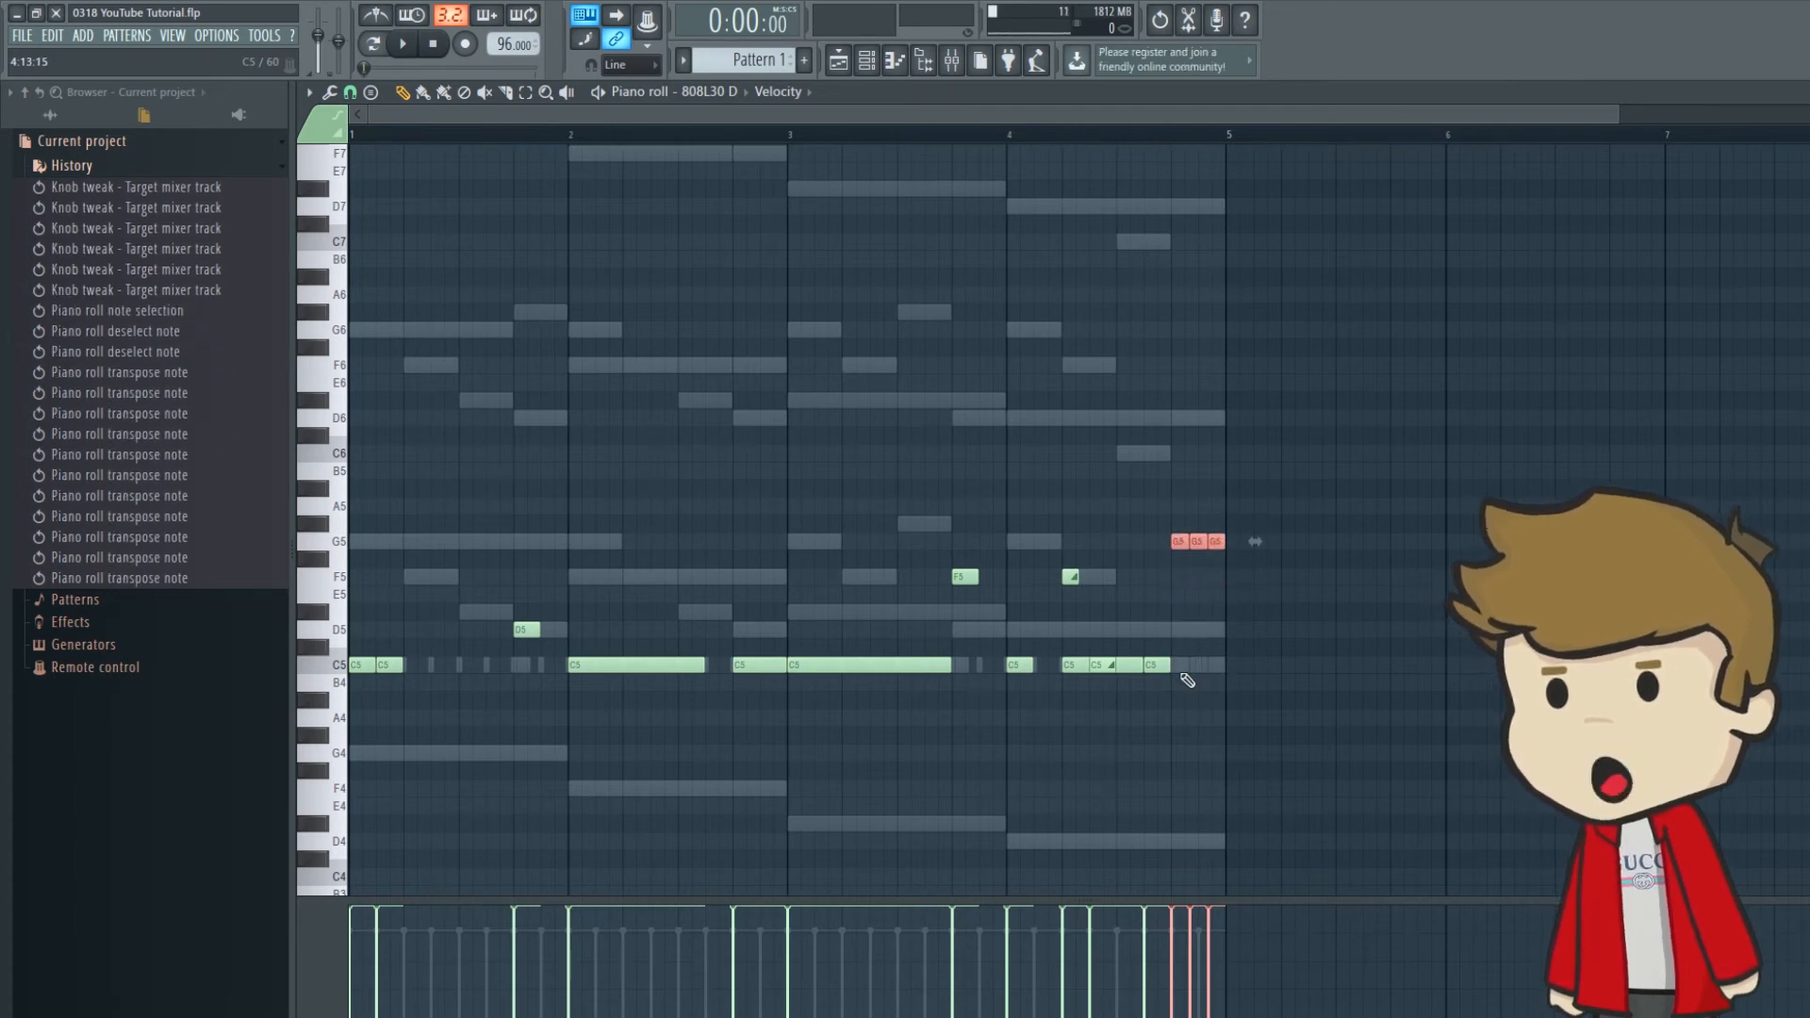
# Step: Deselect the transposed notes and play the 808 pattern, jumping to bar 4 to hear its ending
pyautogui.press('space')
pyautogui.keyDown('ctrl'); pyautogui.click(1078, 387); pyautogui.keyUp('ctrl')
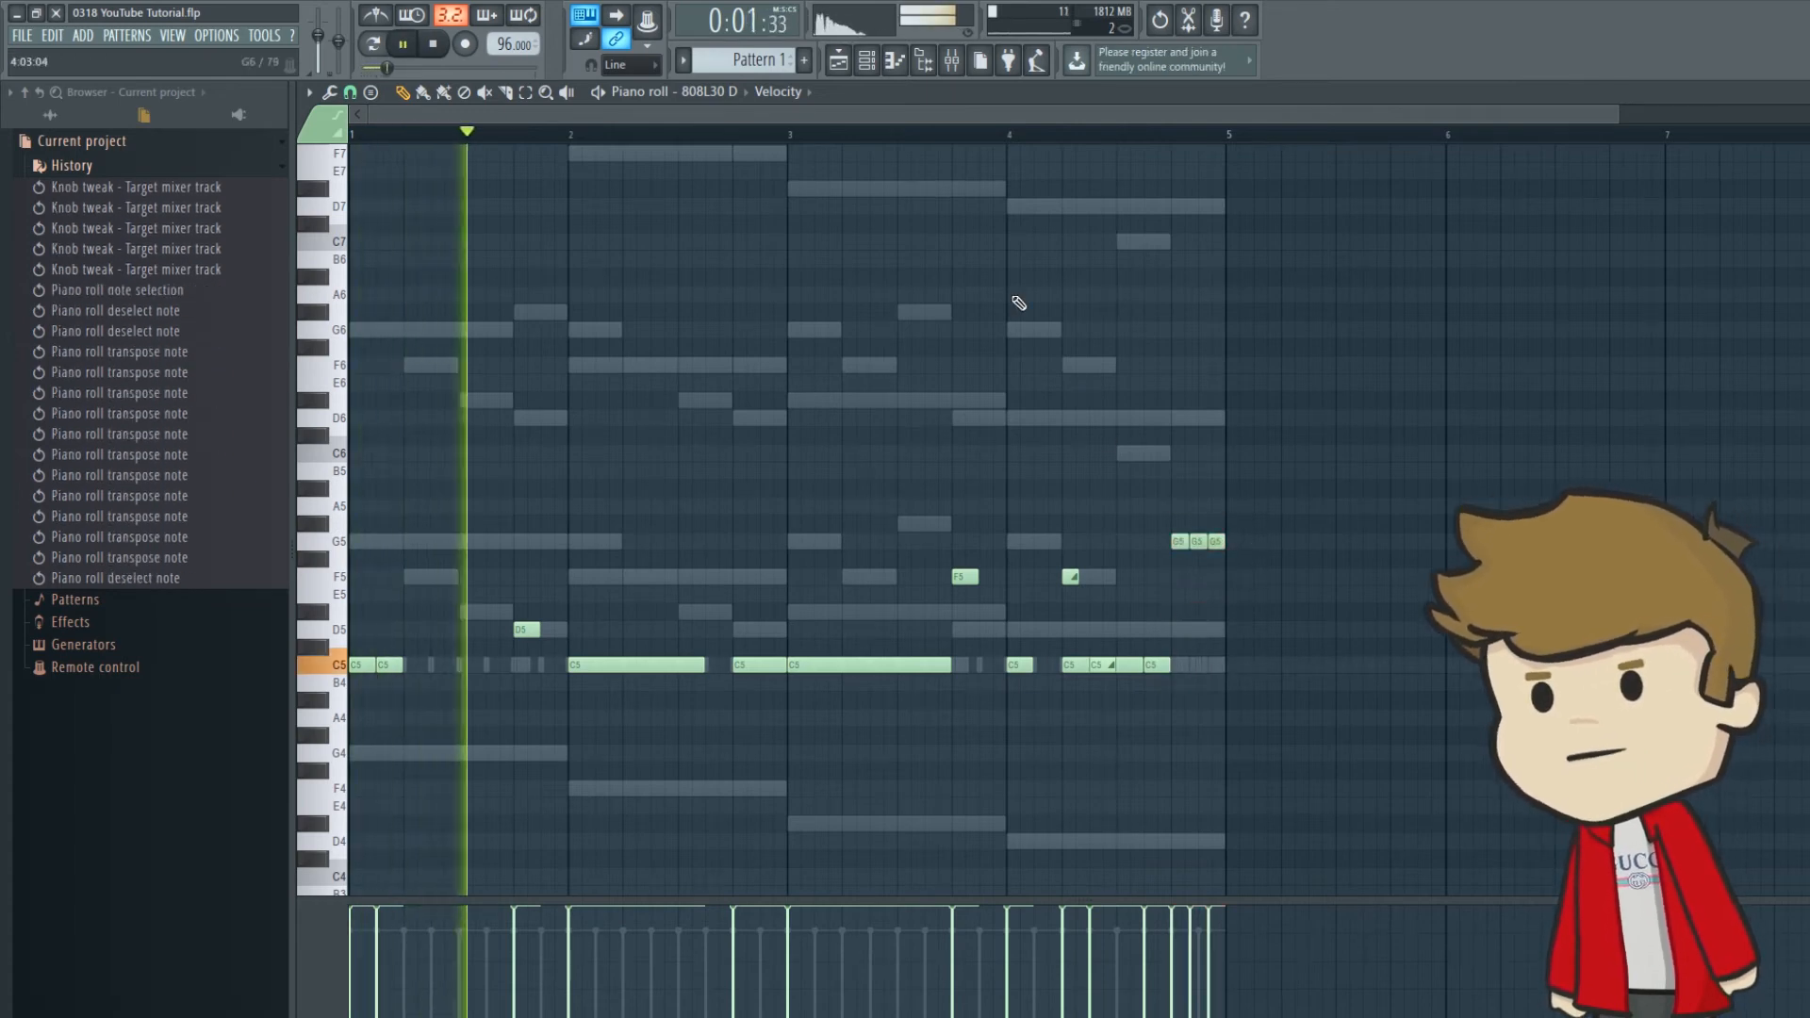
pyautogui.click(1025, 135)
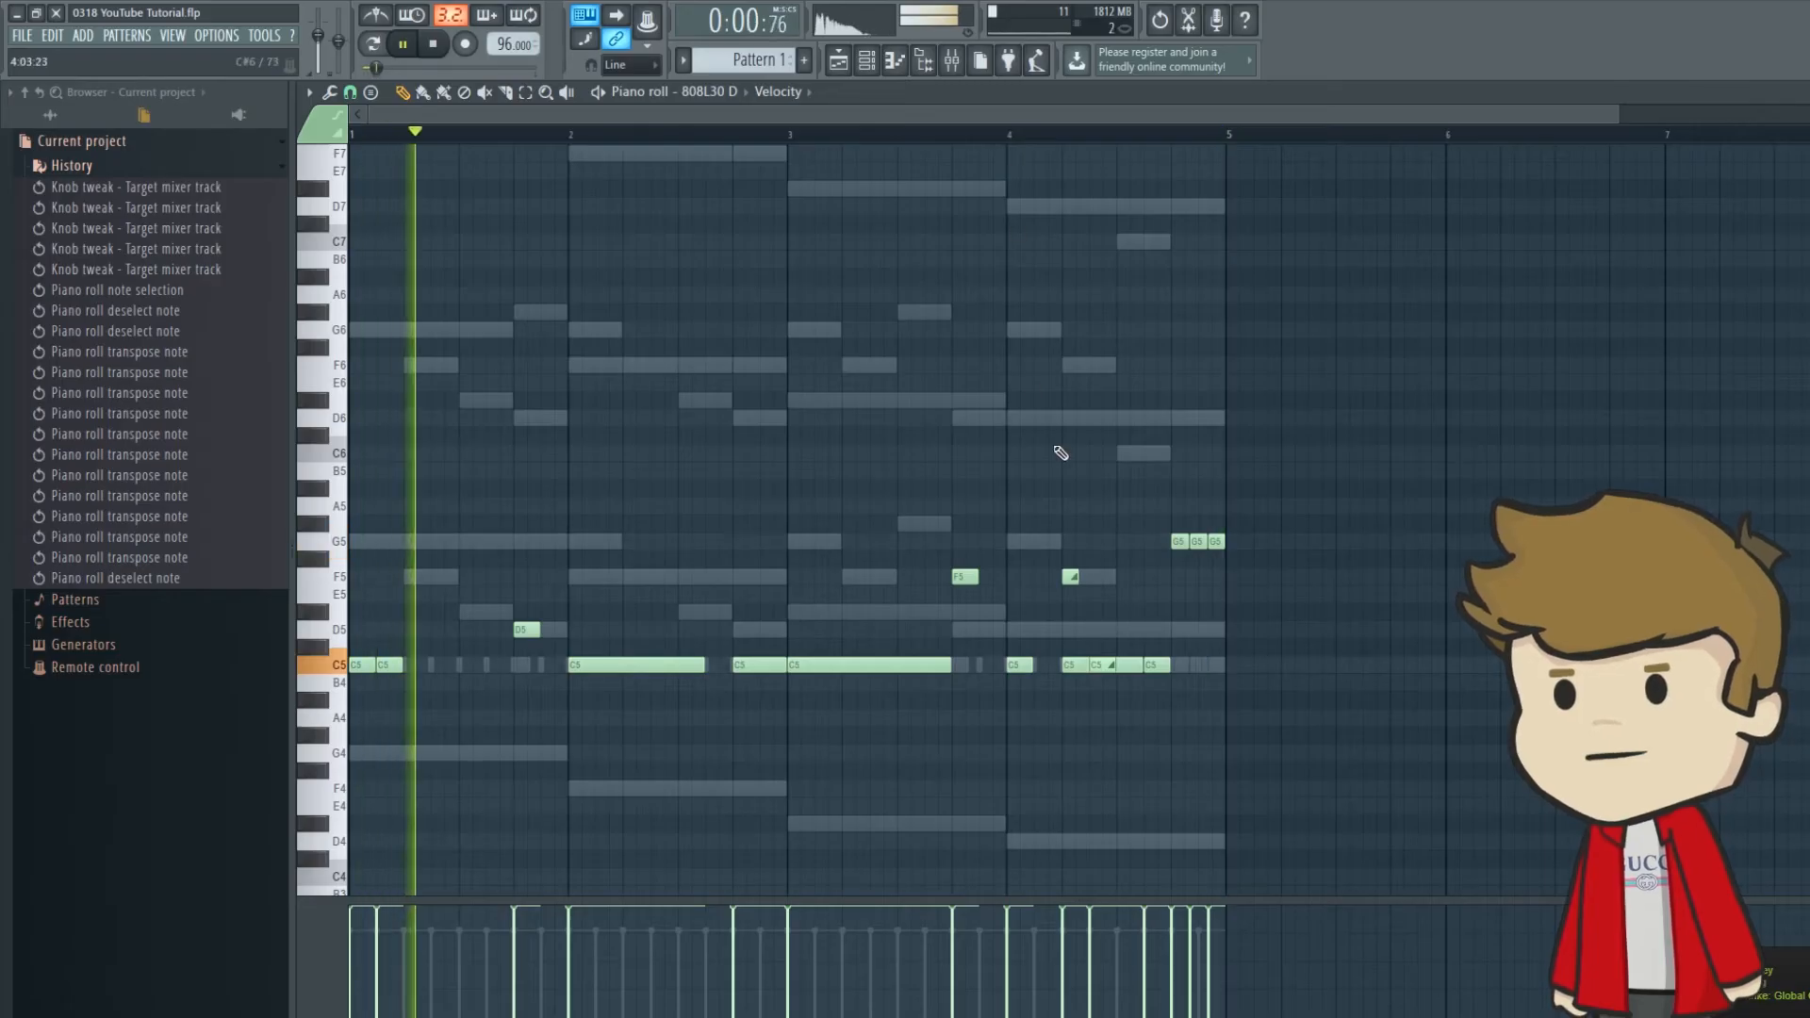
pyautogui.press('space')
# Step: Select the three G5 notes at the end of bar 4 and transpose them down six semitones
pyautogui.moveTo(1168, 502); pyautogui.dragTo(1282, 562)
pyautogui.press('Down')
pyautogui.press('Down')
pyautogui.press('Down')
pyautogui.press('Down')
pyautogui.press('Down')
pyautogui.press('Down')
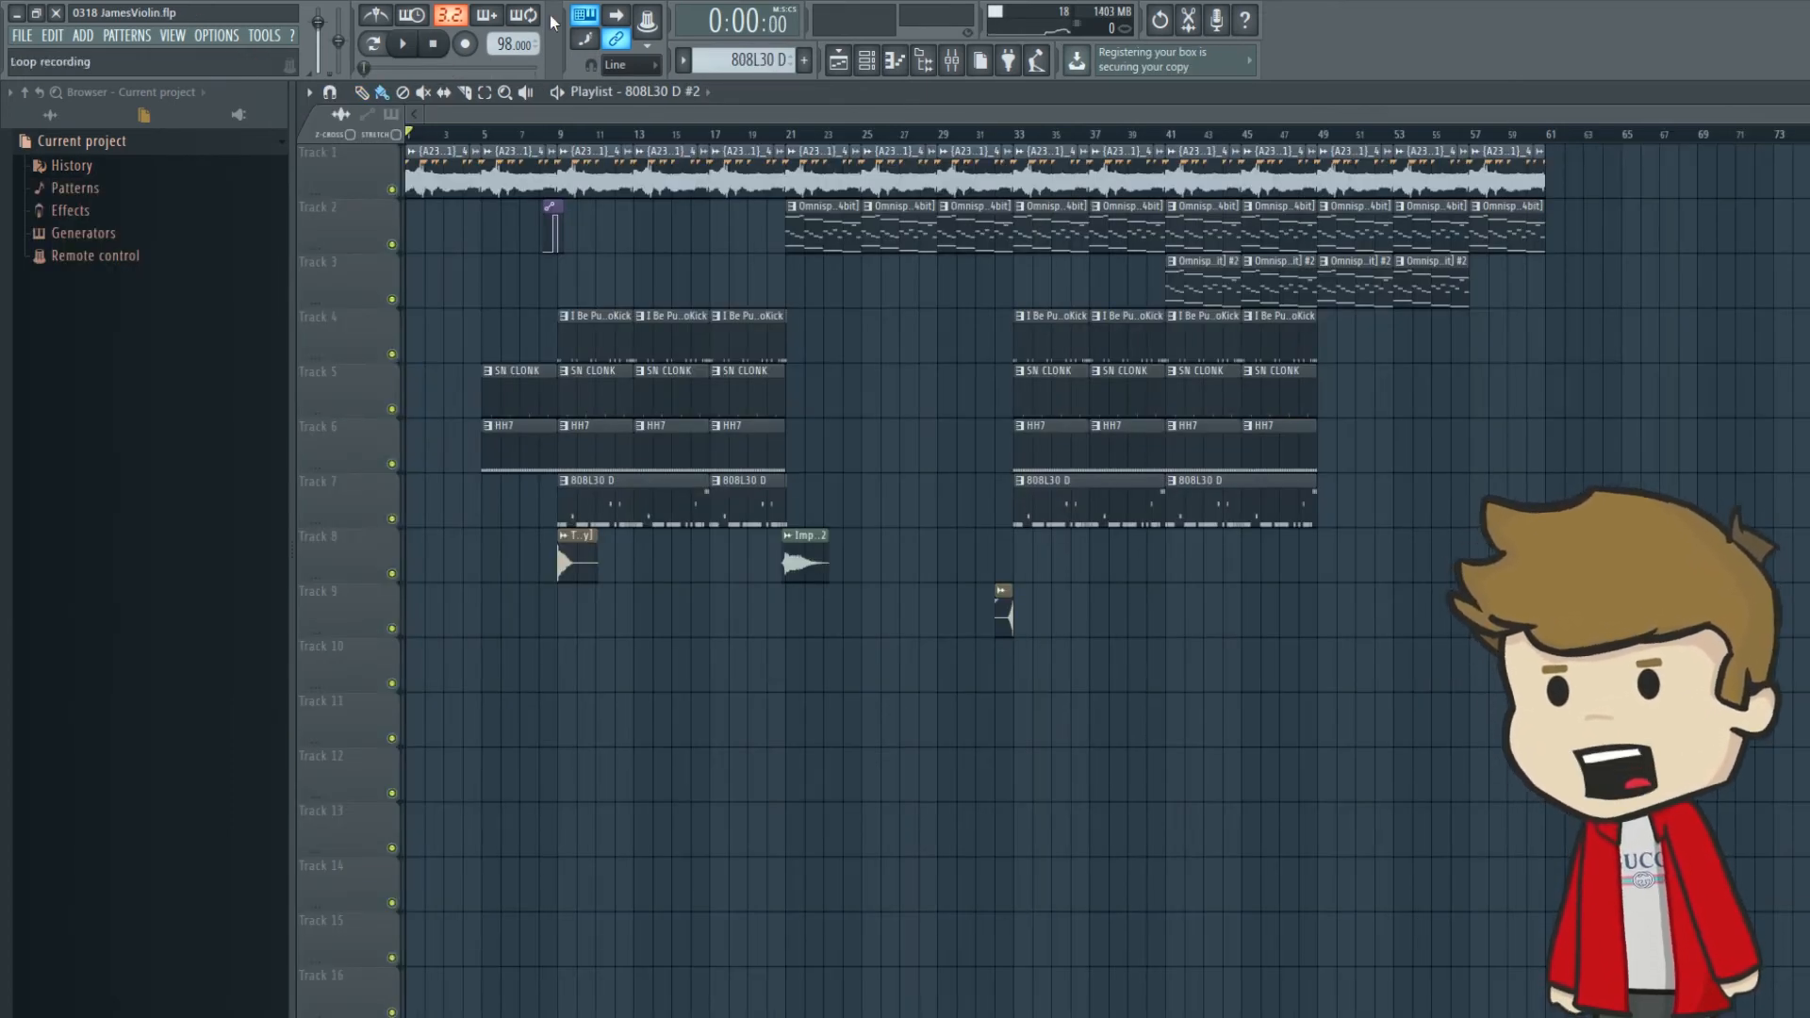
# Step: Examine the dblue TapeStop automation before bar 9 and audition the TM-88 Hits [Creepy] sample
pyautogui.scroll(5, 529, 222)
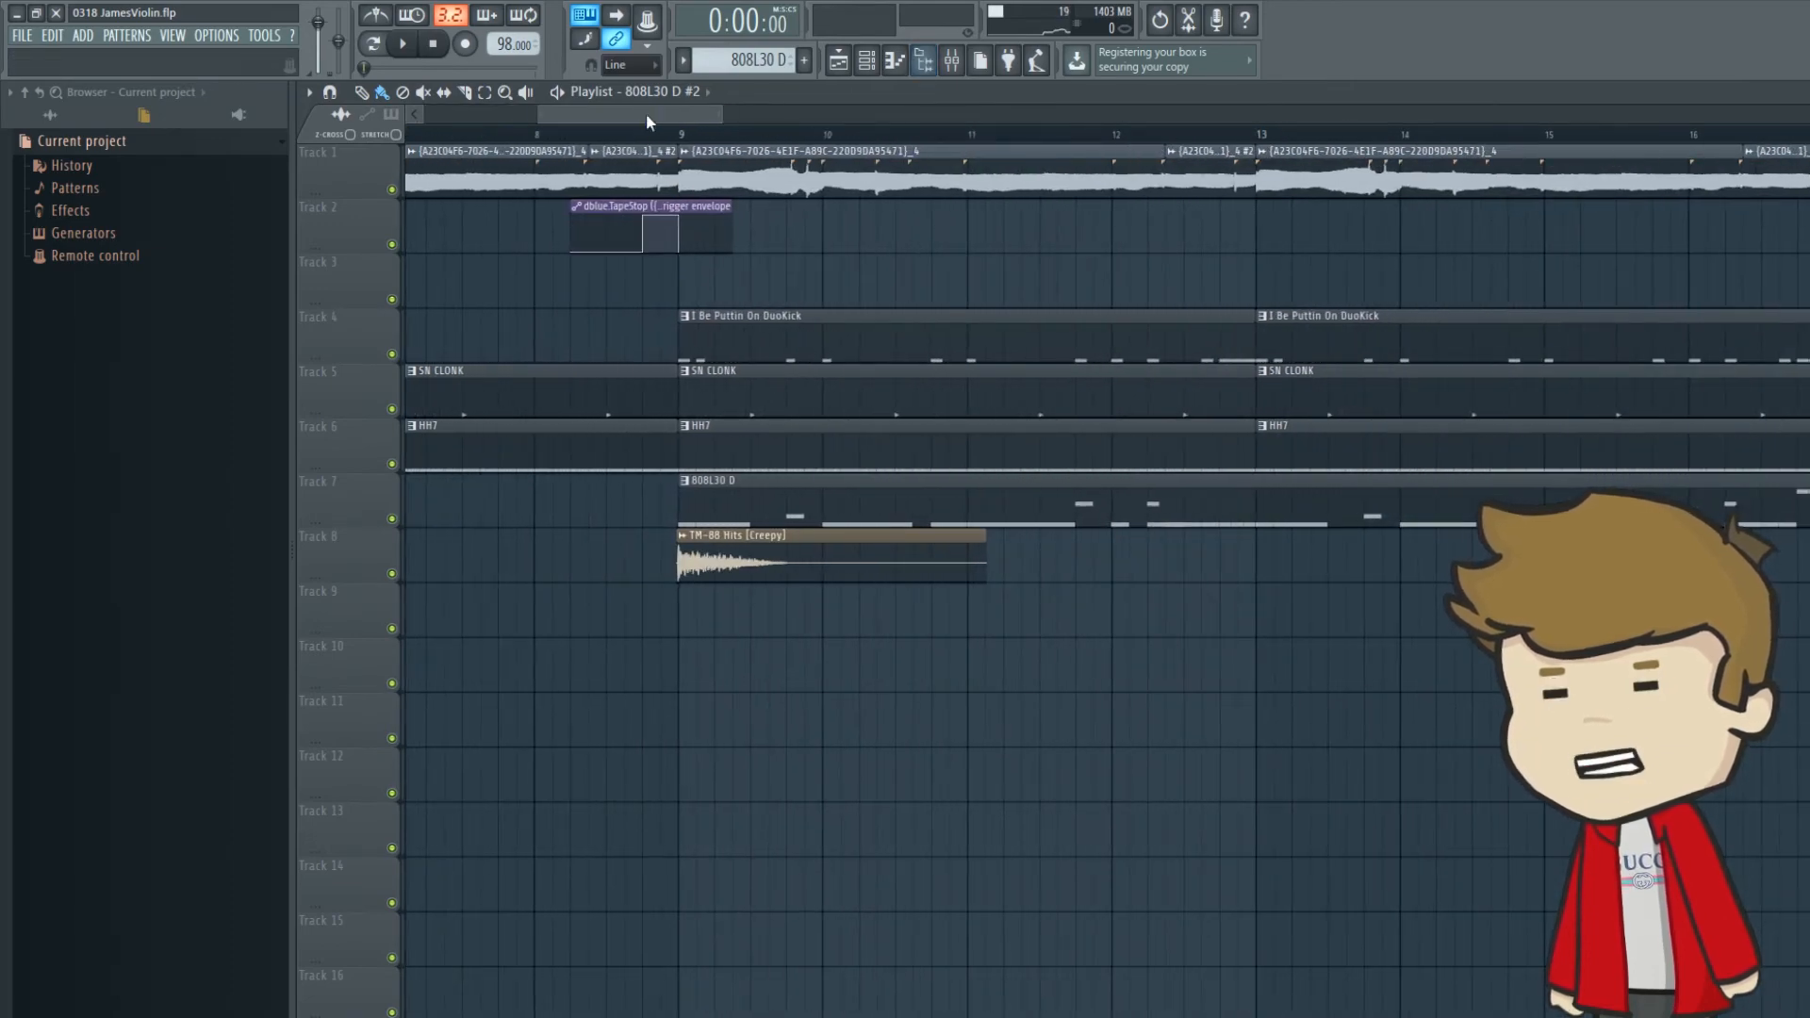
pyautogui.click(626, 135)
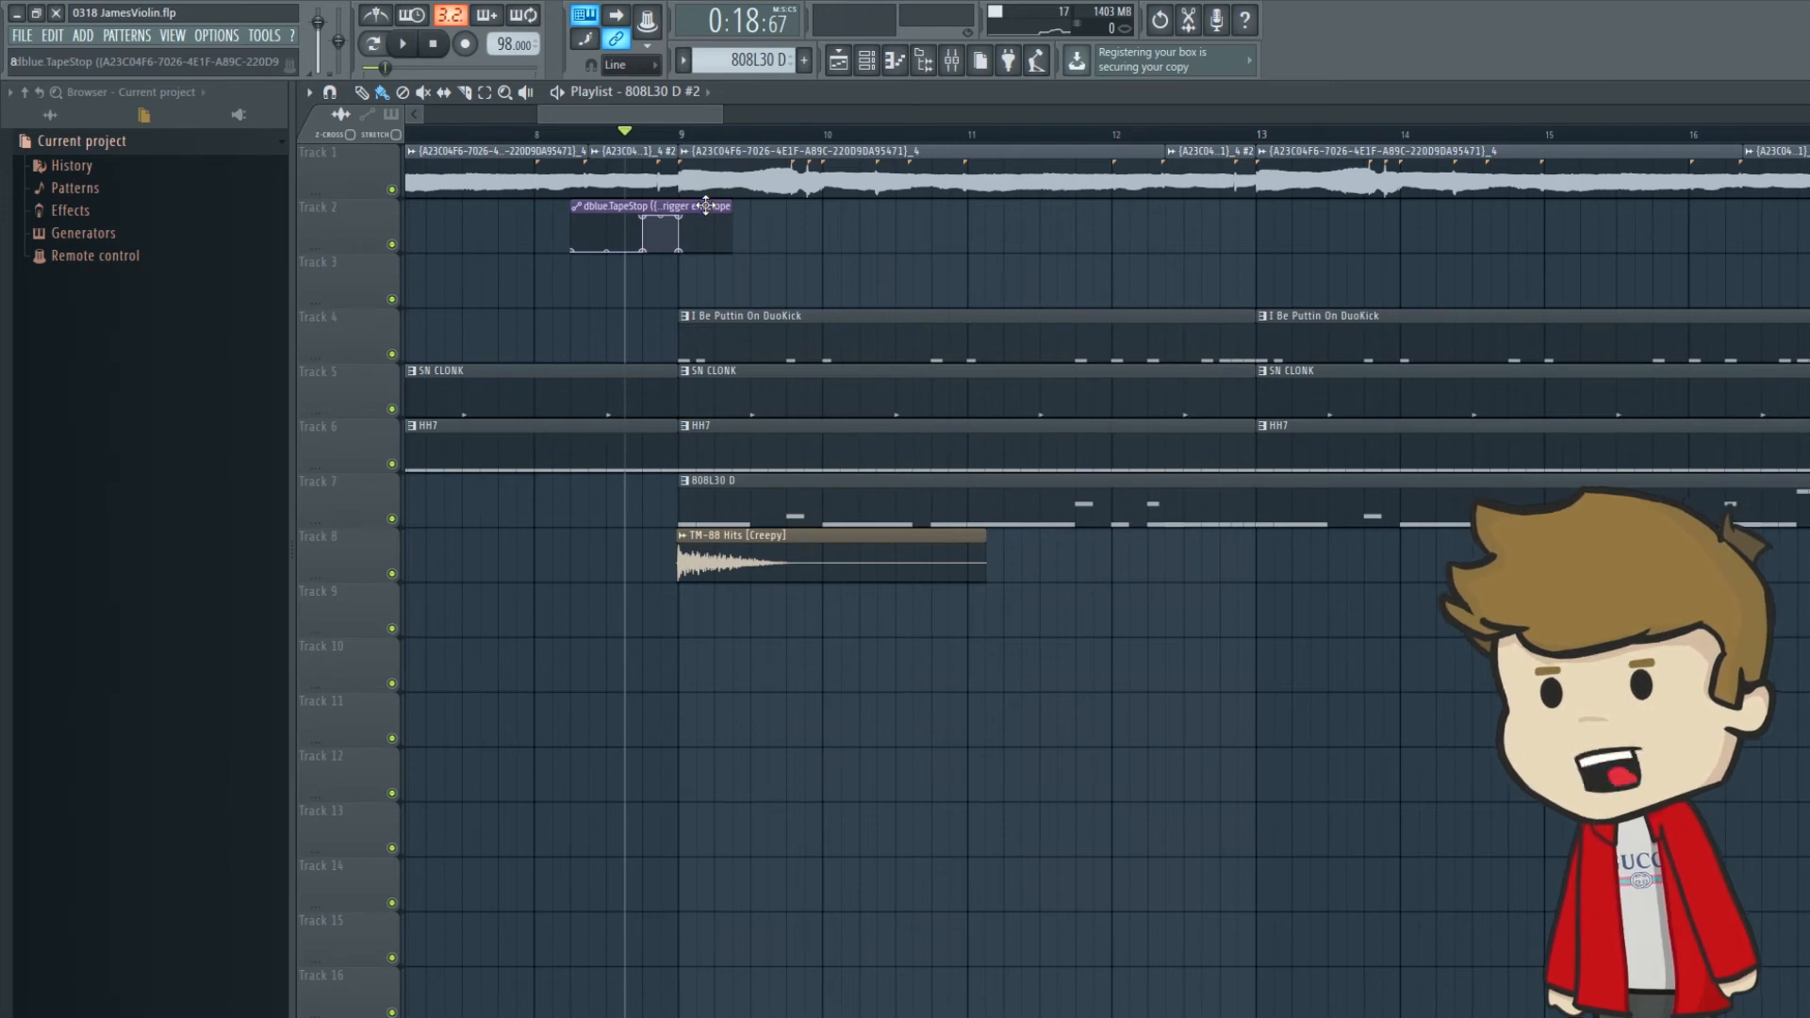
pyautogui.doubleClick(902, 562)
pyautogui.click(619, 676)
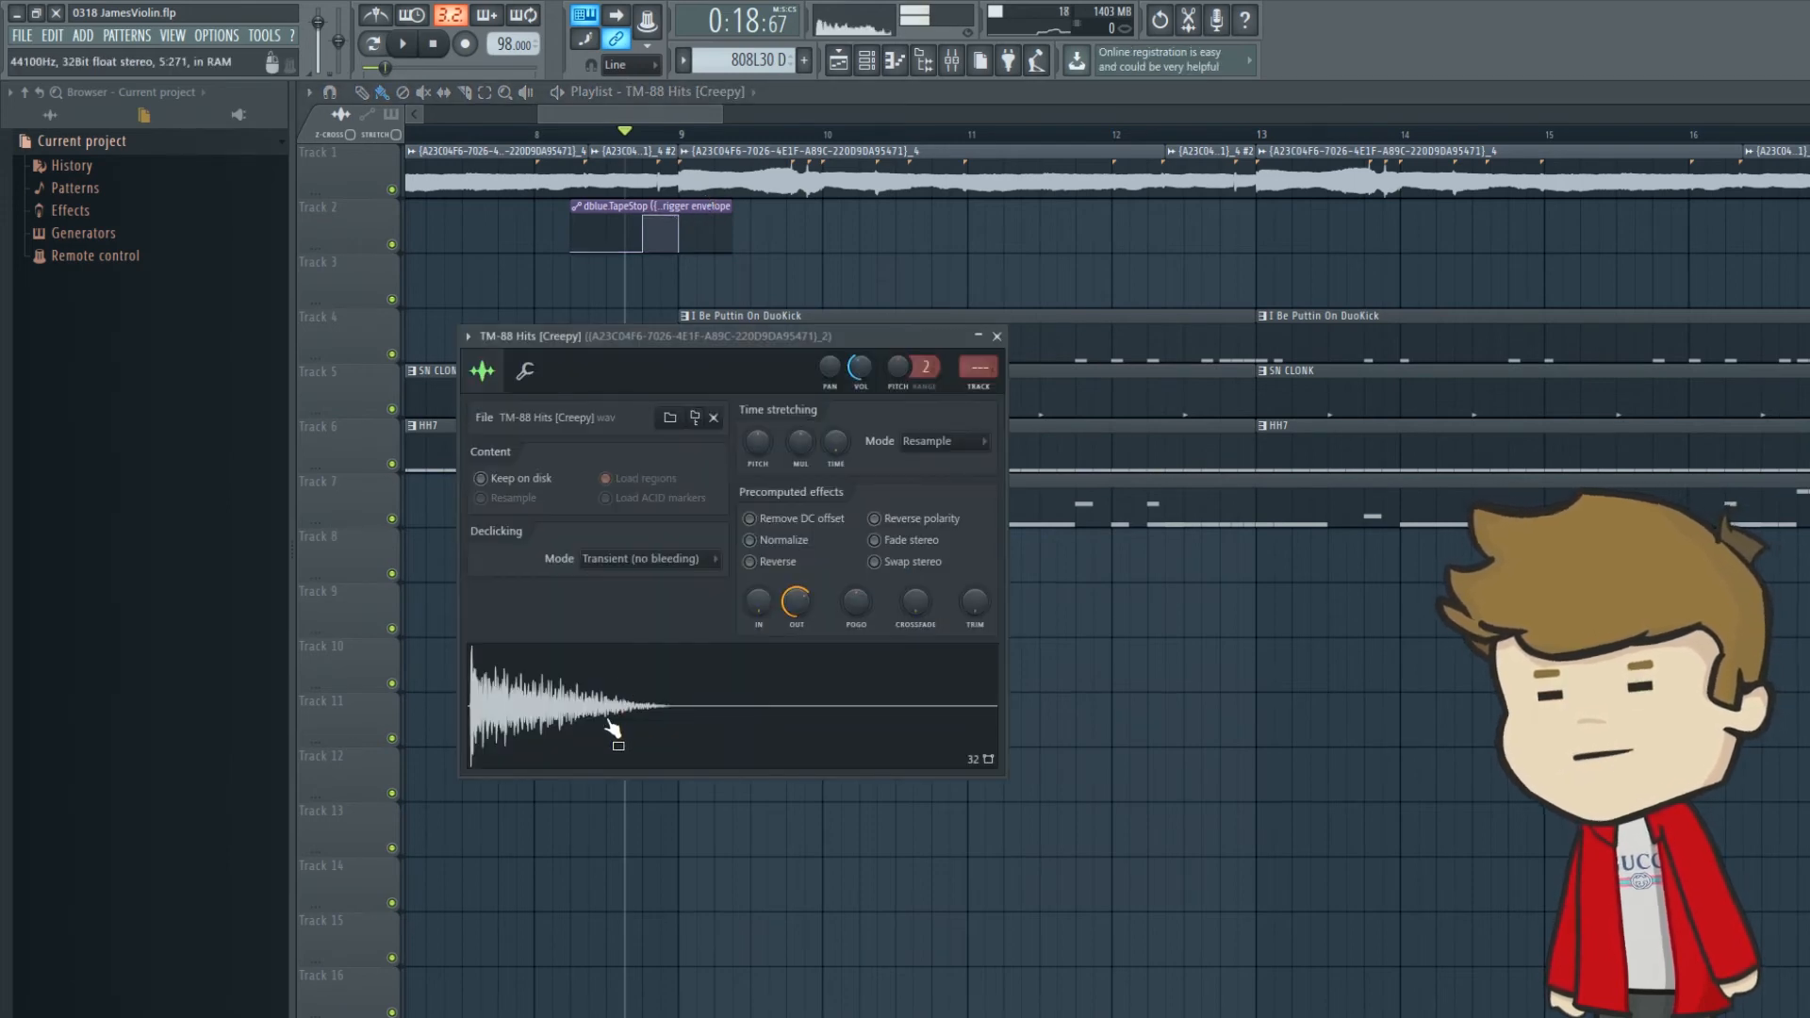
pyautogui.click(996, 337)
pyautogui.scroll(-4, 545, 150)
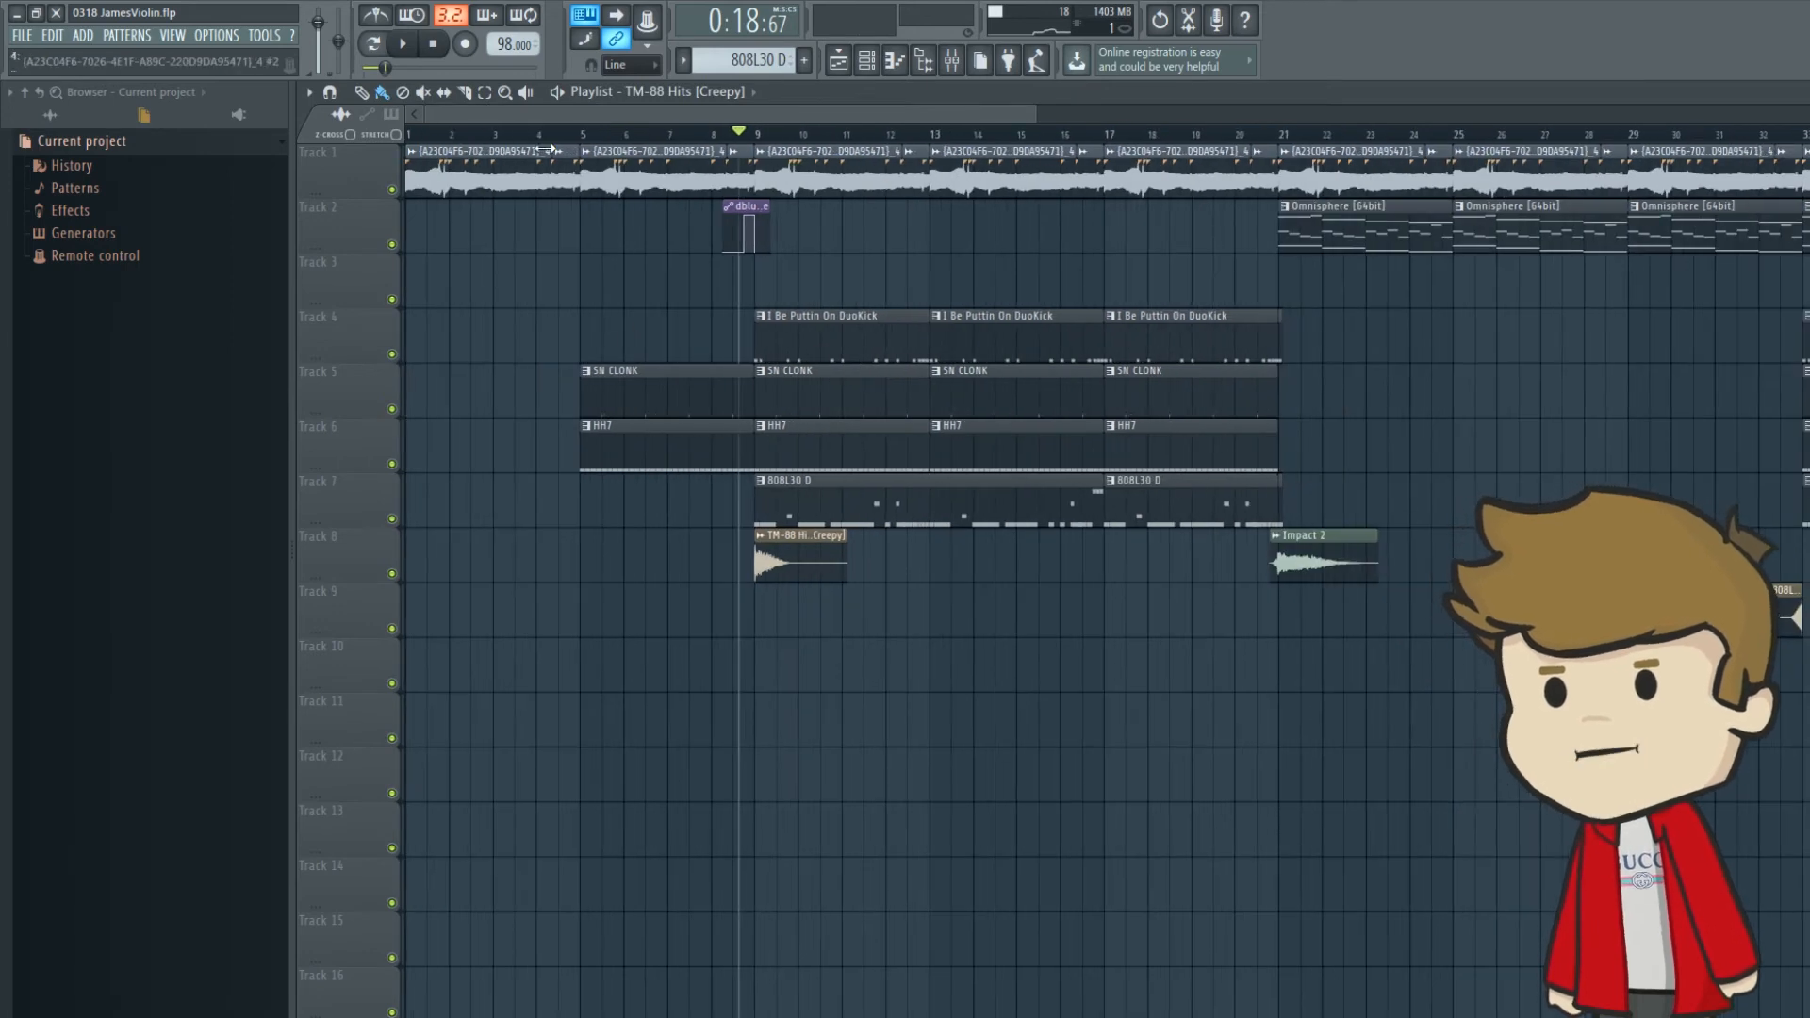
# Step: Select bars 5 to 12 of the arrangement and play from bar 5 to hear the transition into bar 9
pyautogui.moveTo(582, 151); pyautogui.dragTo(903, 160)
pyautogui.moveTo(922, 154); pyautogui.dragTo(929, 154)
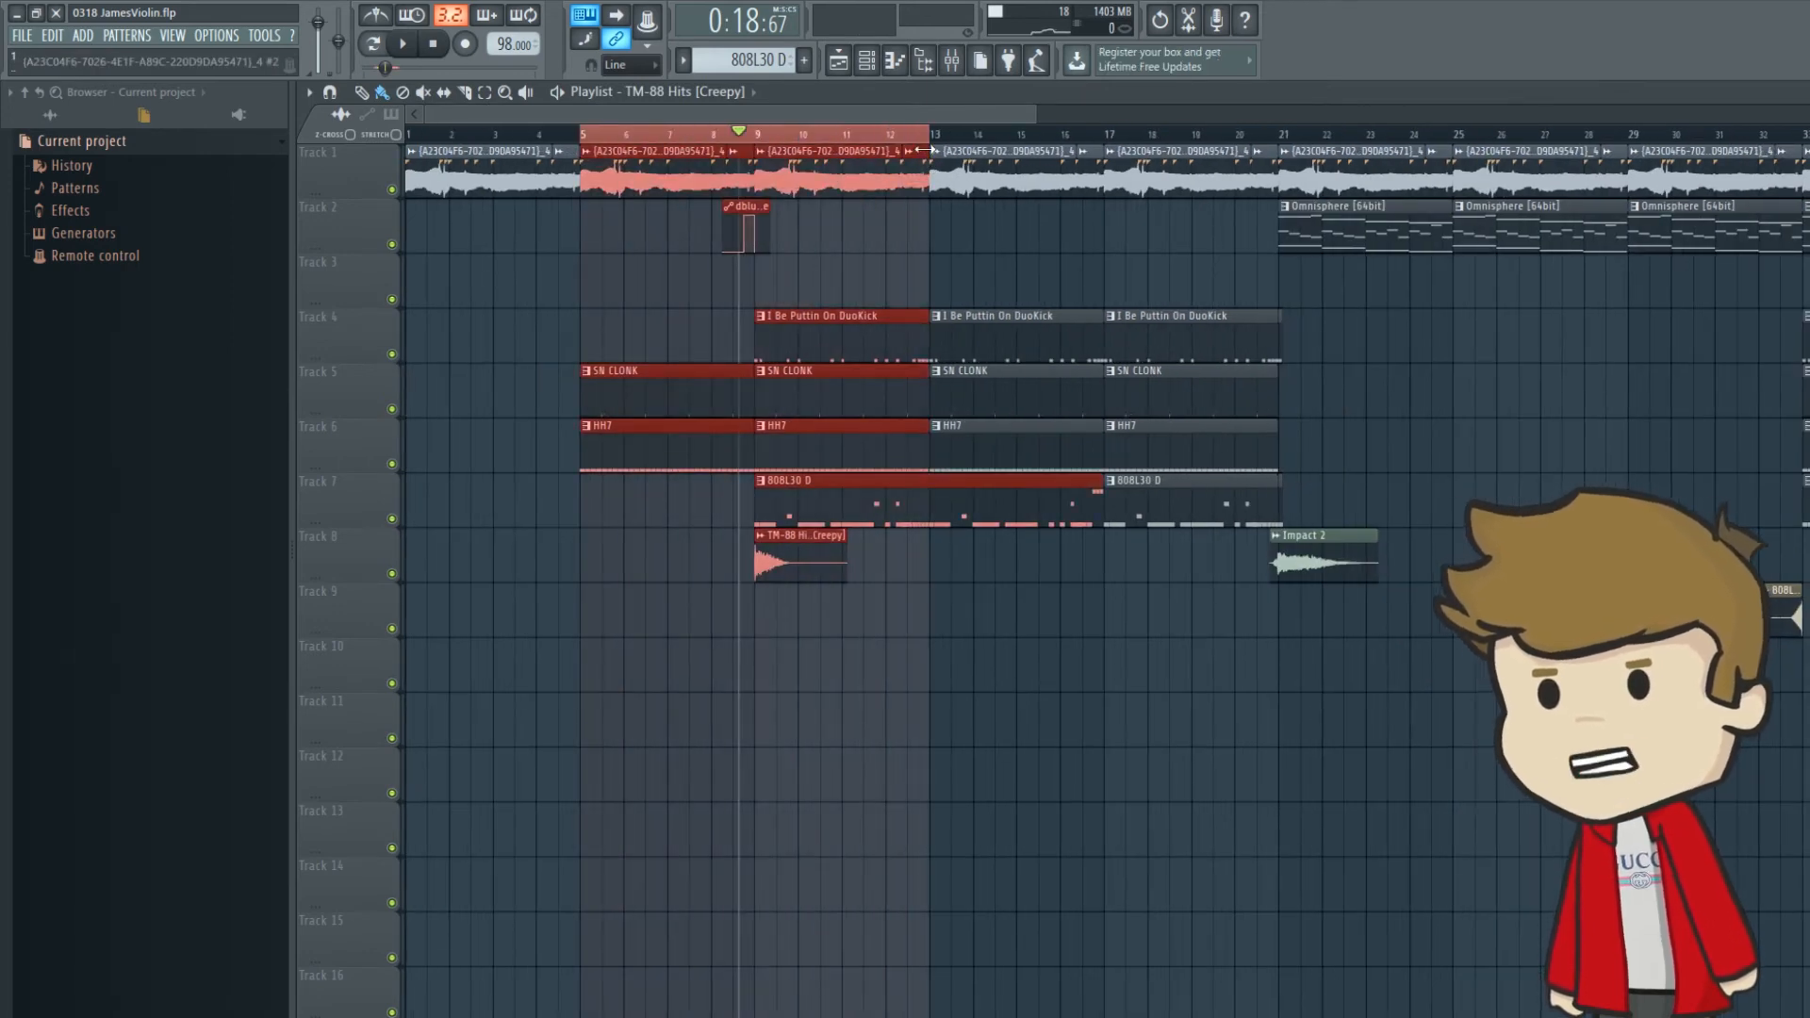
pyautogui.click(581, 134)
pyautogui.press('space')
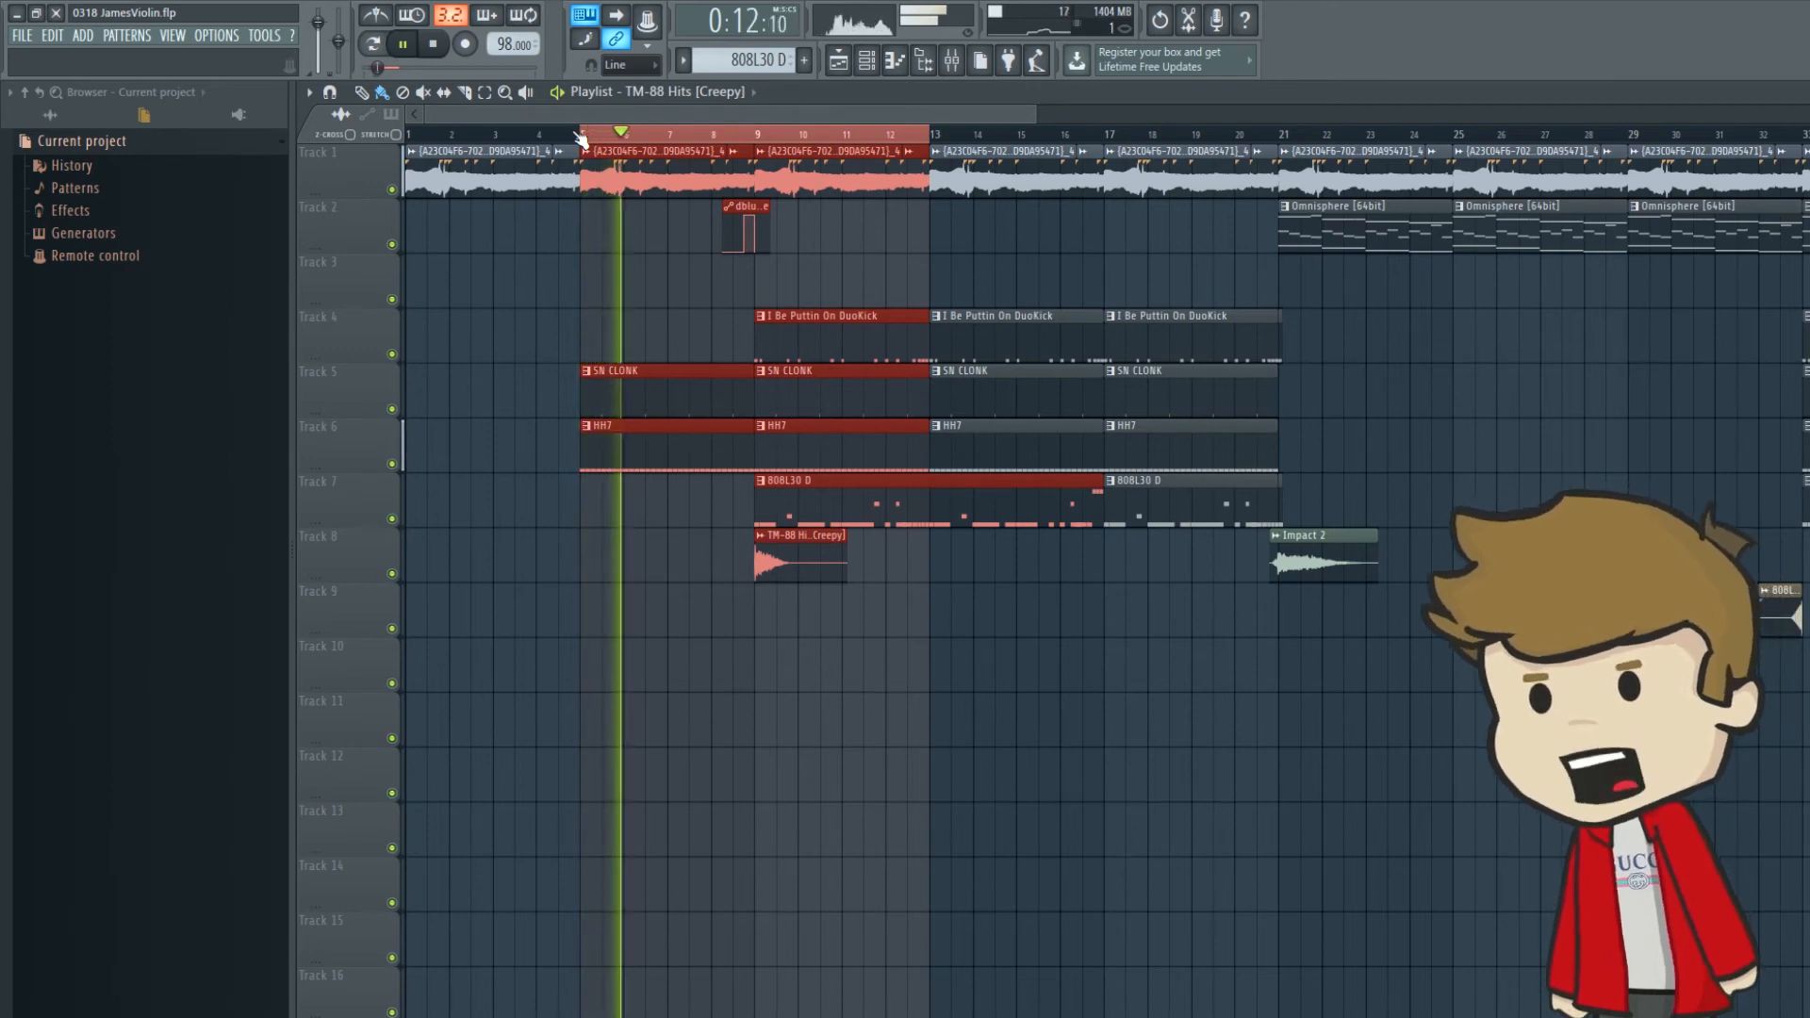
pyautogui.press('space')
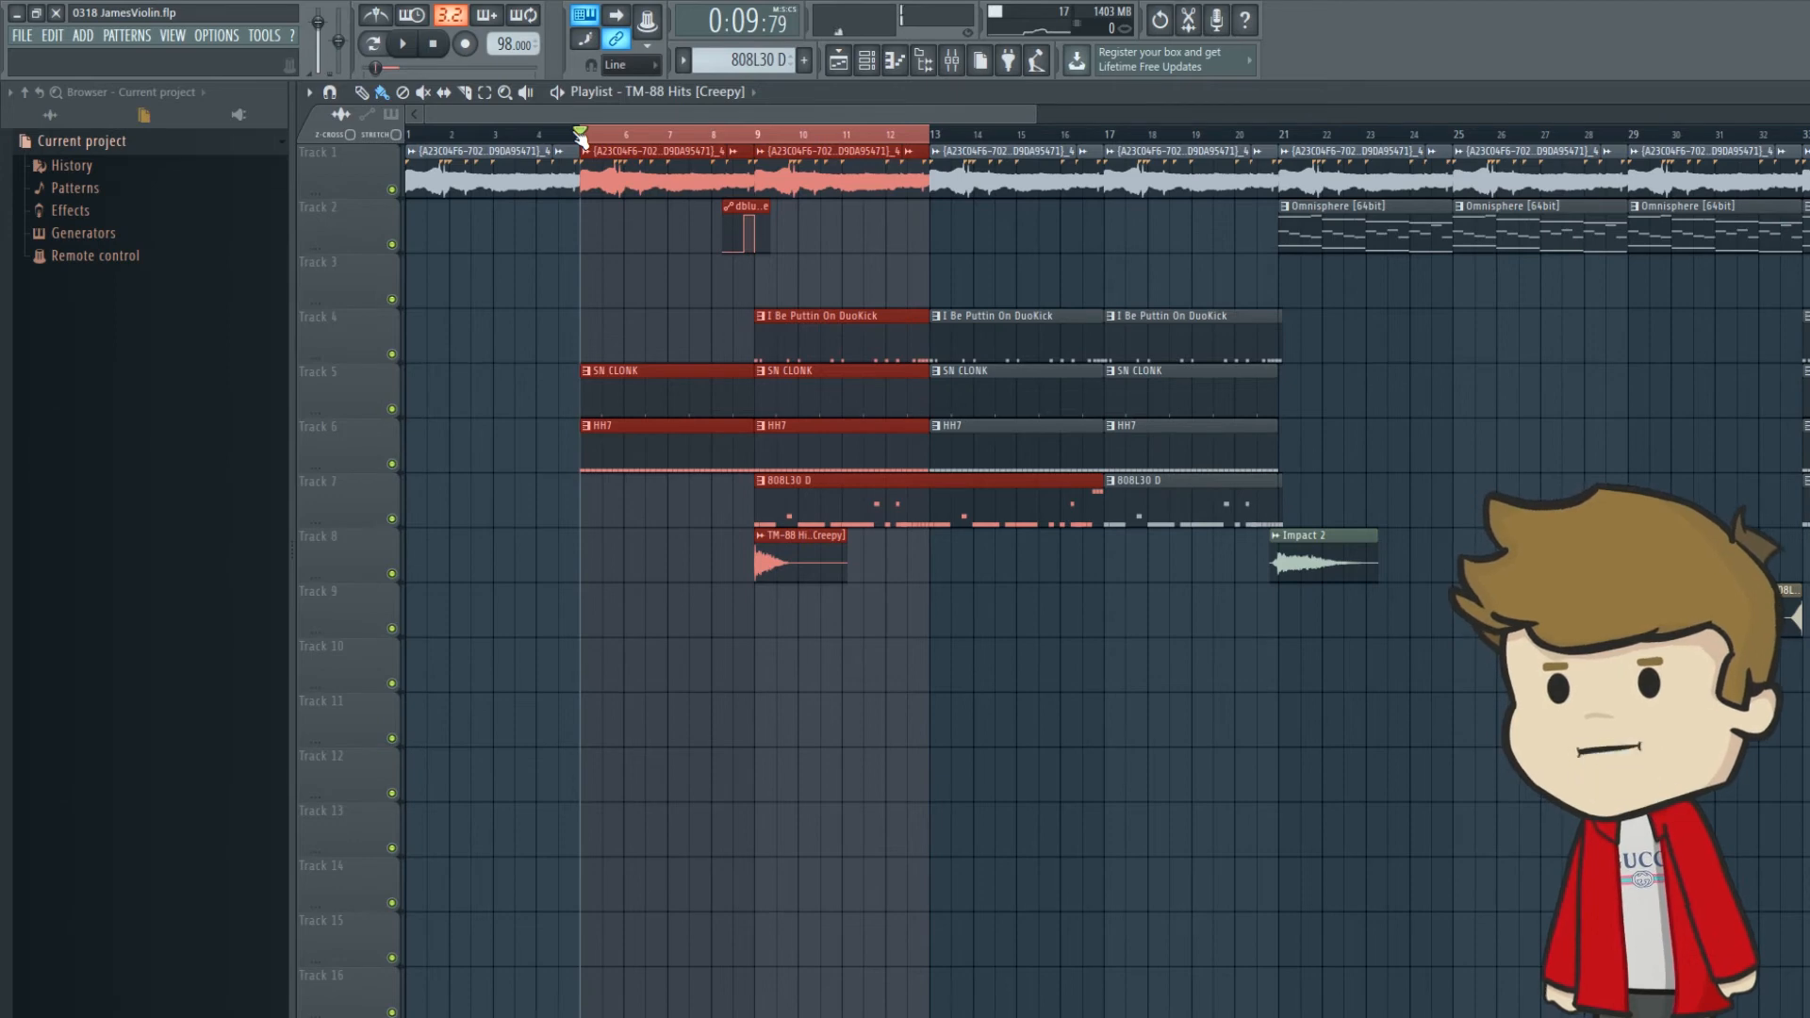
pyautogui.press('space')
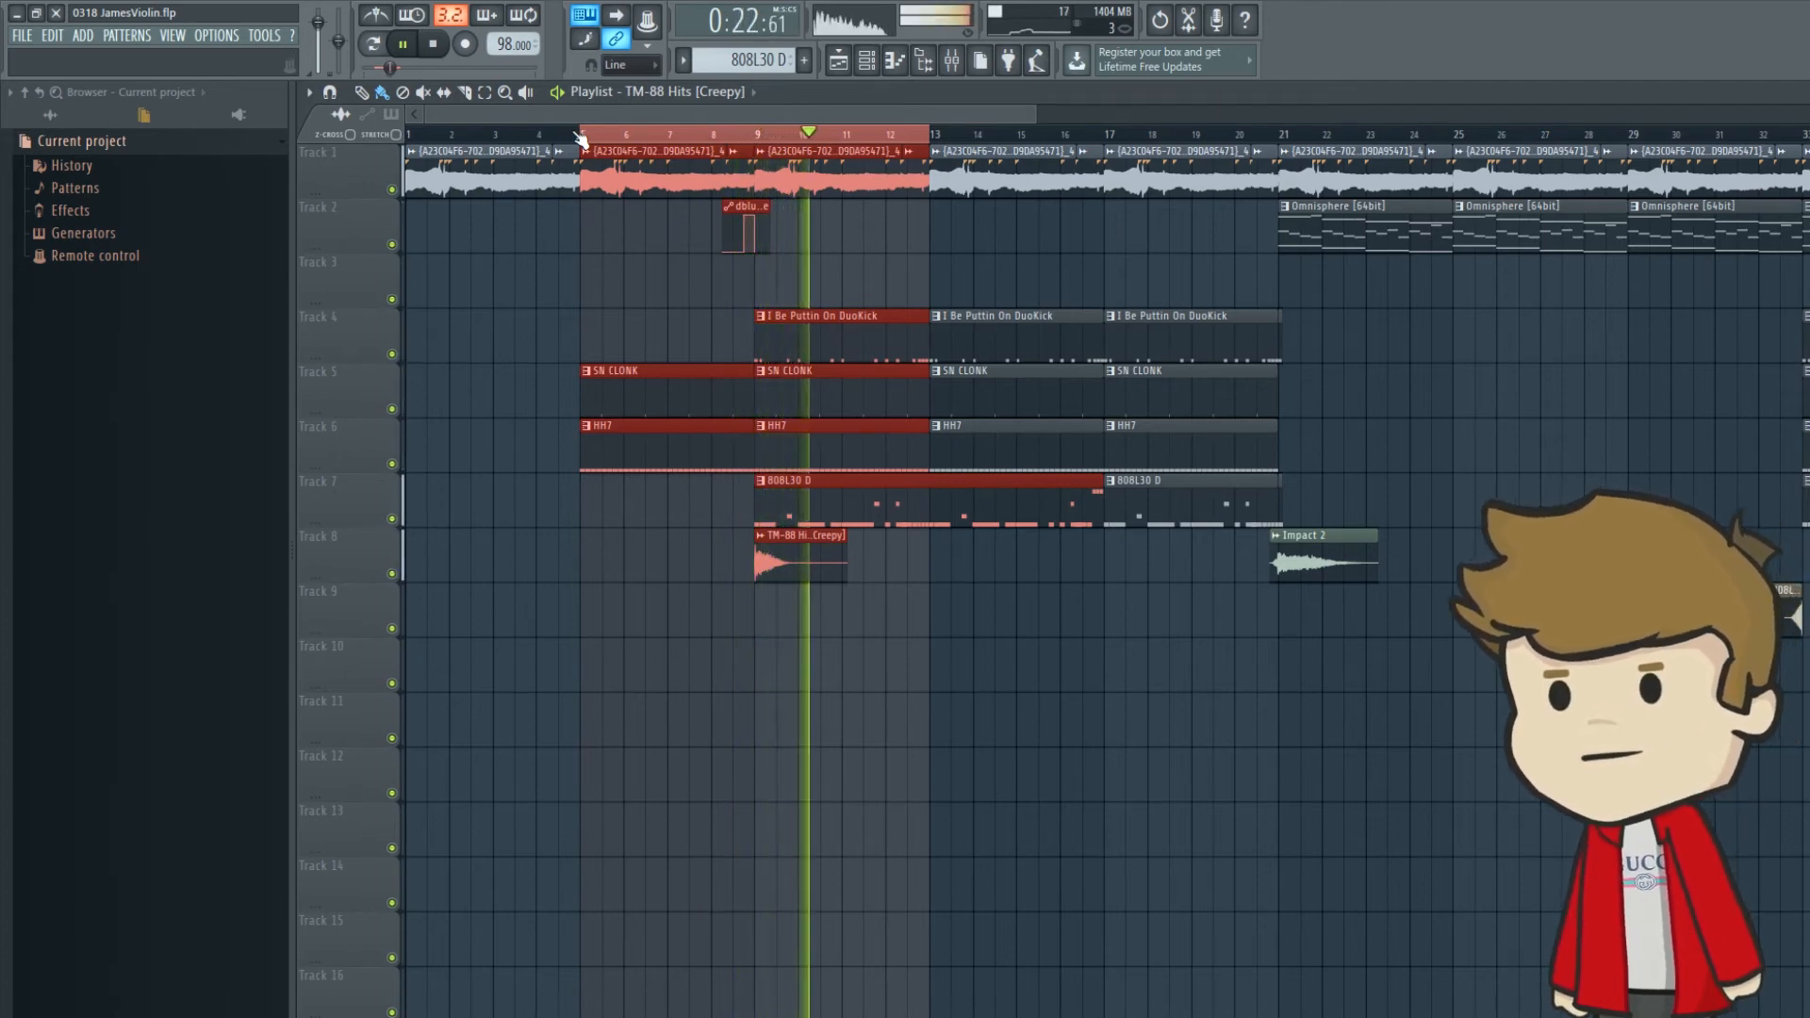
pyautogui.click(580, 134)
pyautogui.press('space')
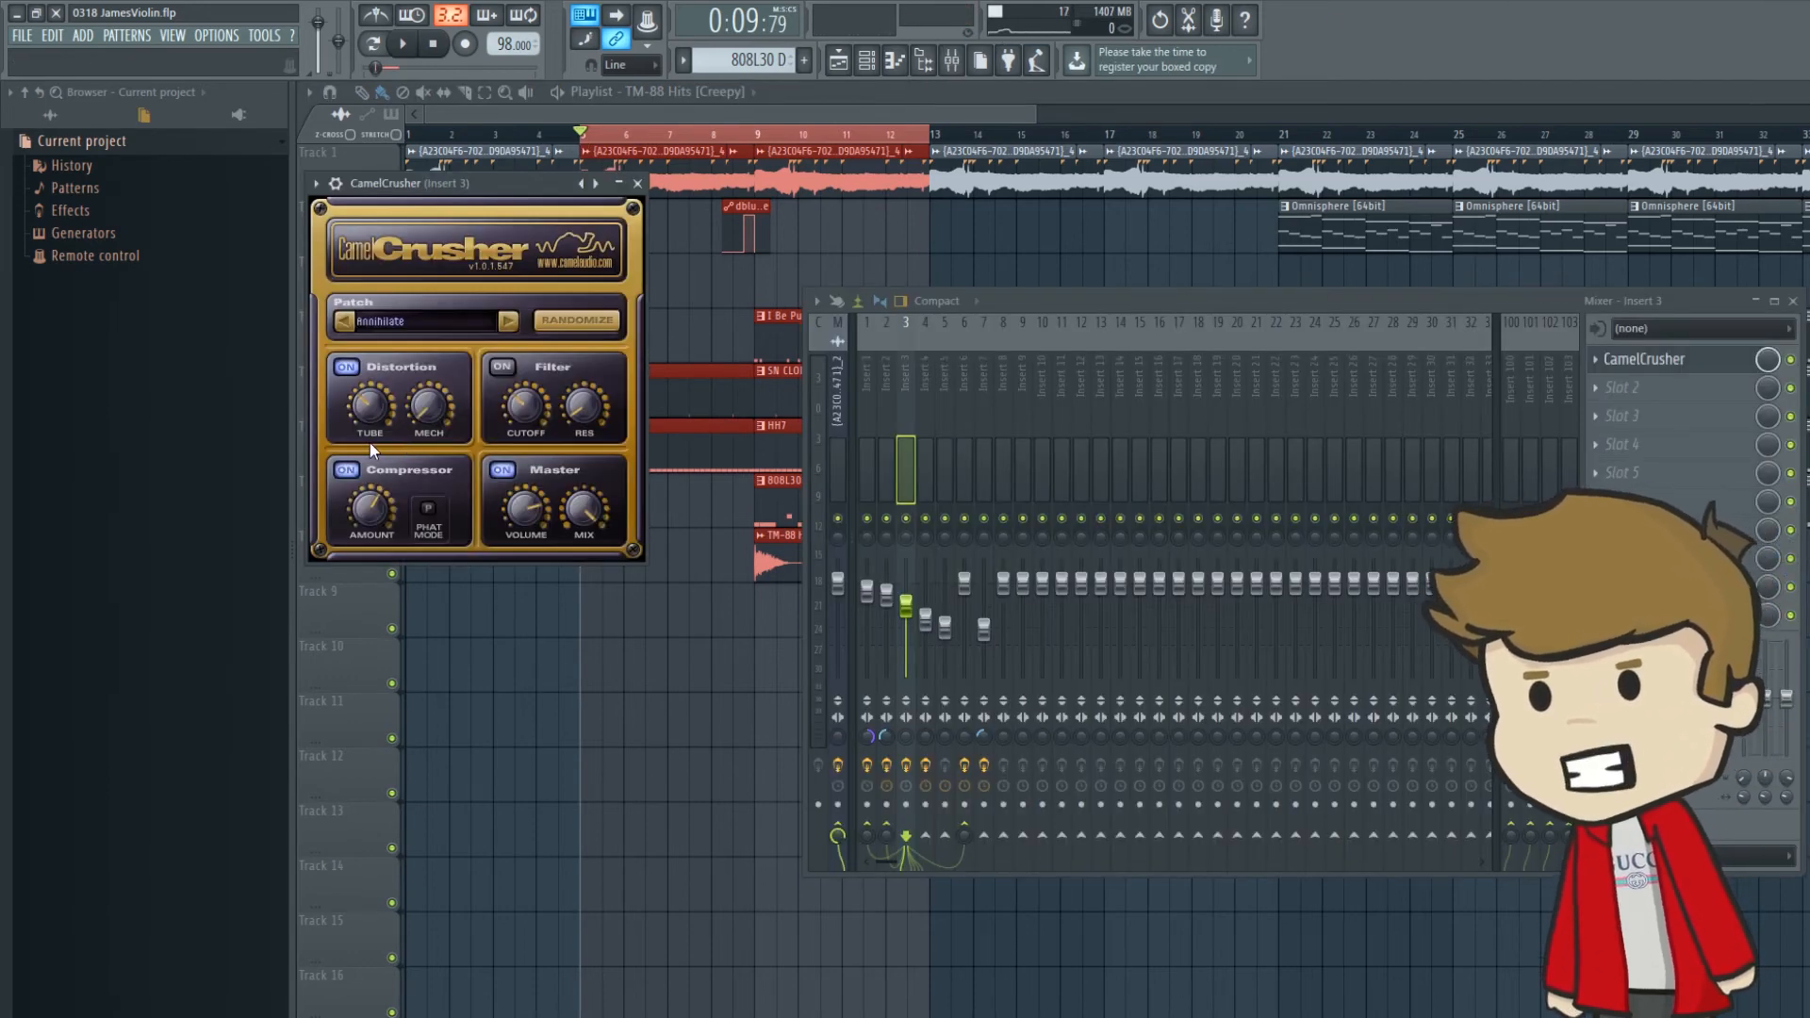
# Step: Close CamelCrusher, play from bar 9, and examine the effects and Fruity Limiter on mixer insert 6
pyautogui.click(637, 183)
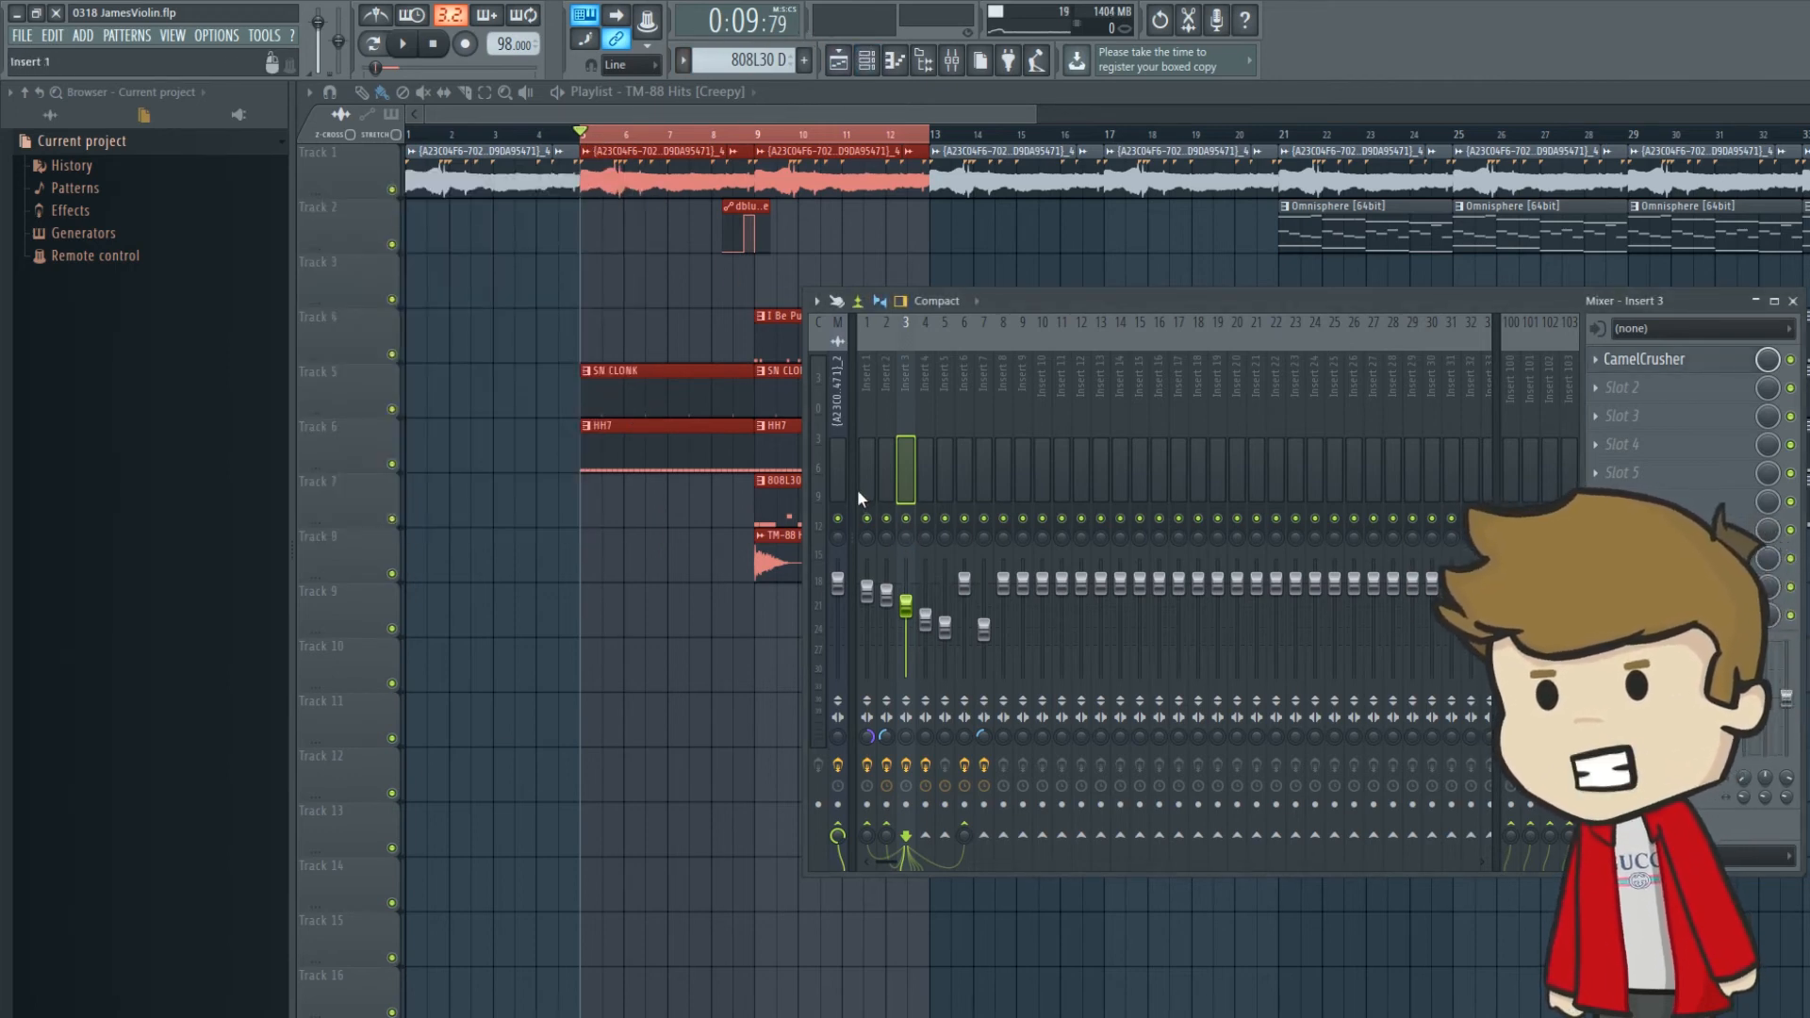
pyautogui.click(764, 141)
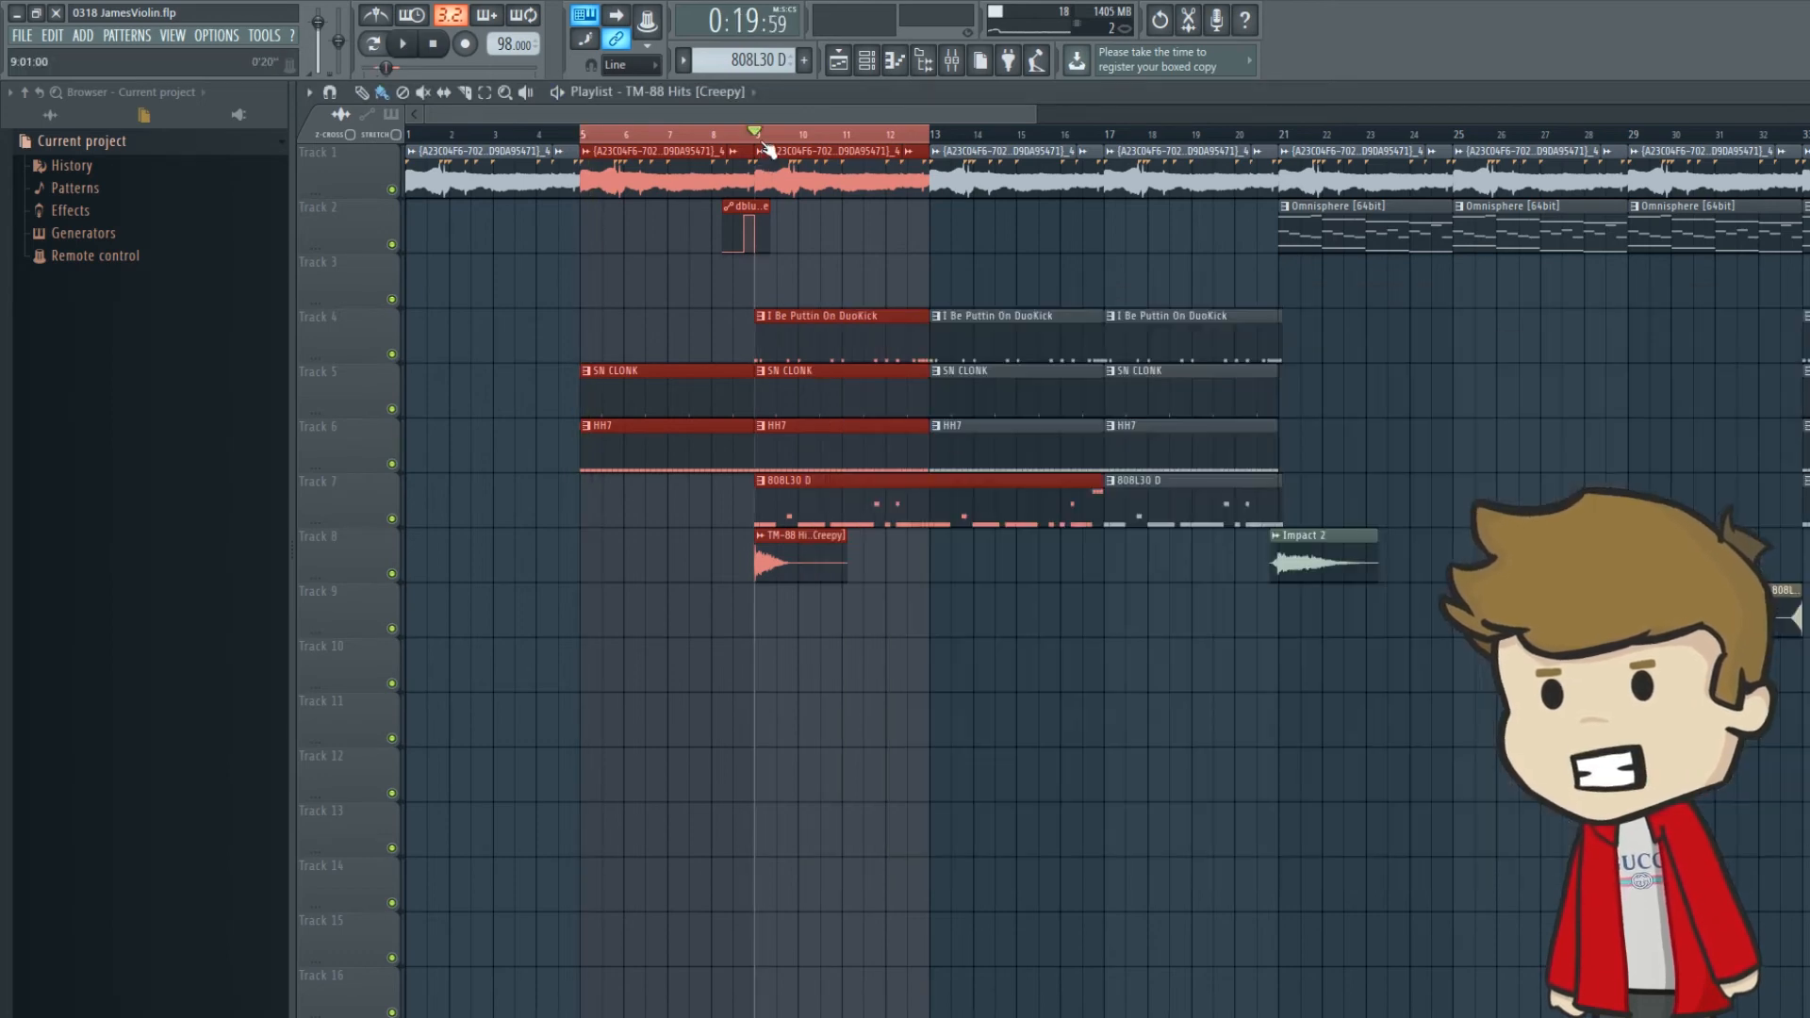
pyautogui.press('space')
pyautogui.press('F9')
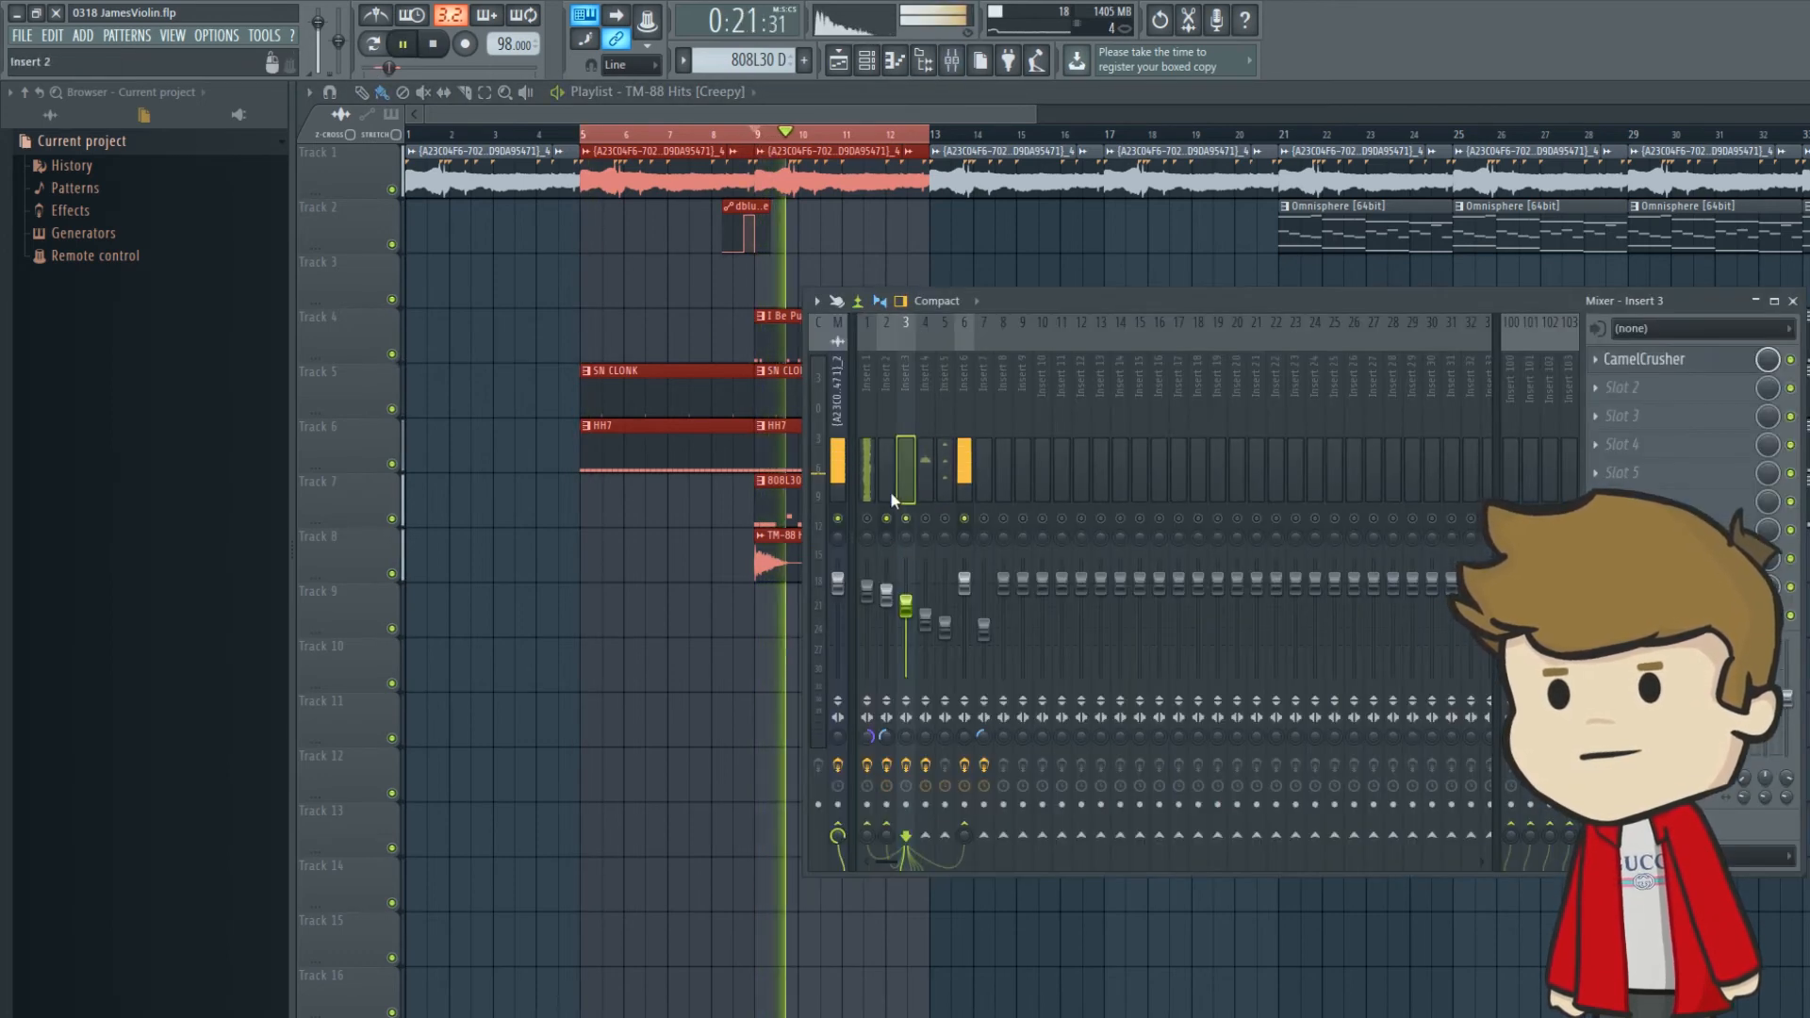
pyautogui.click(963, 472)
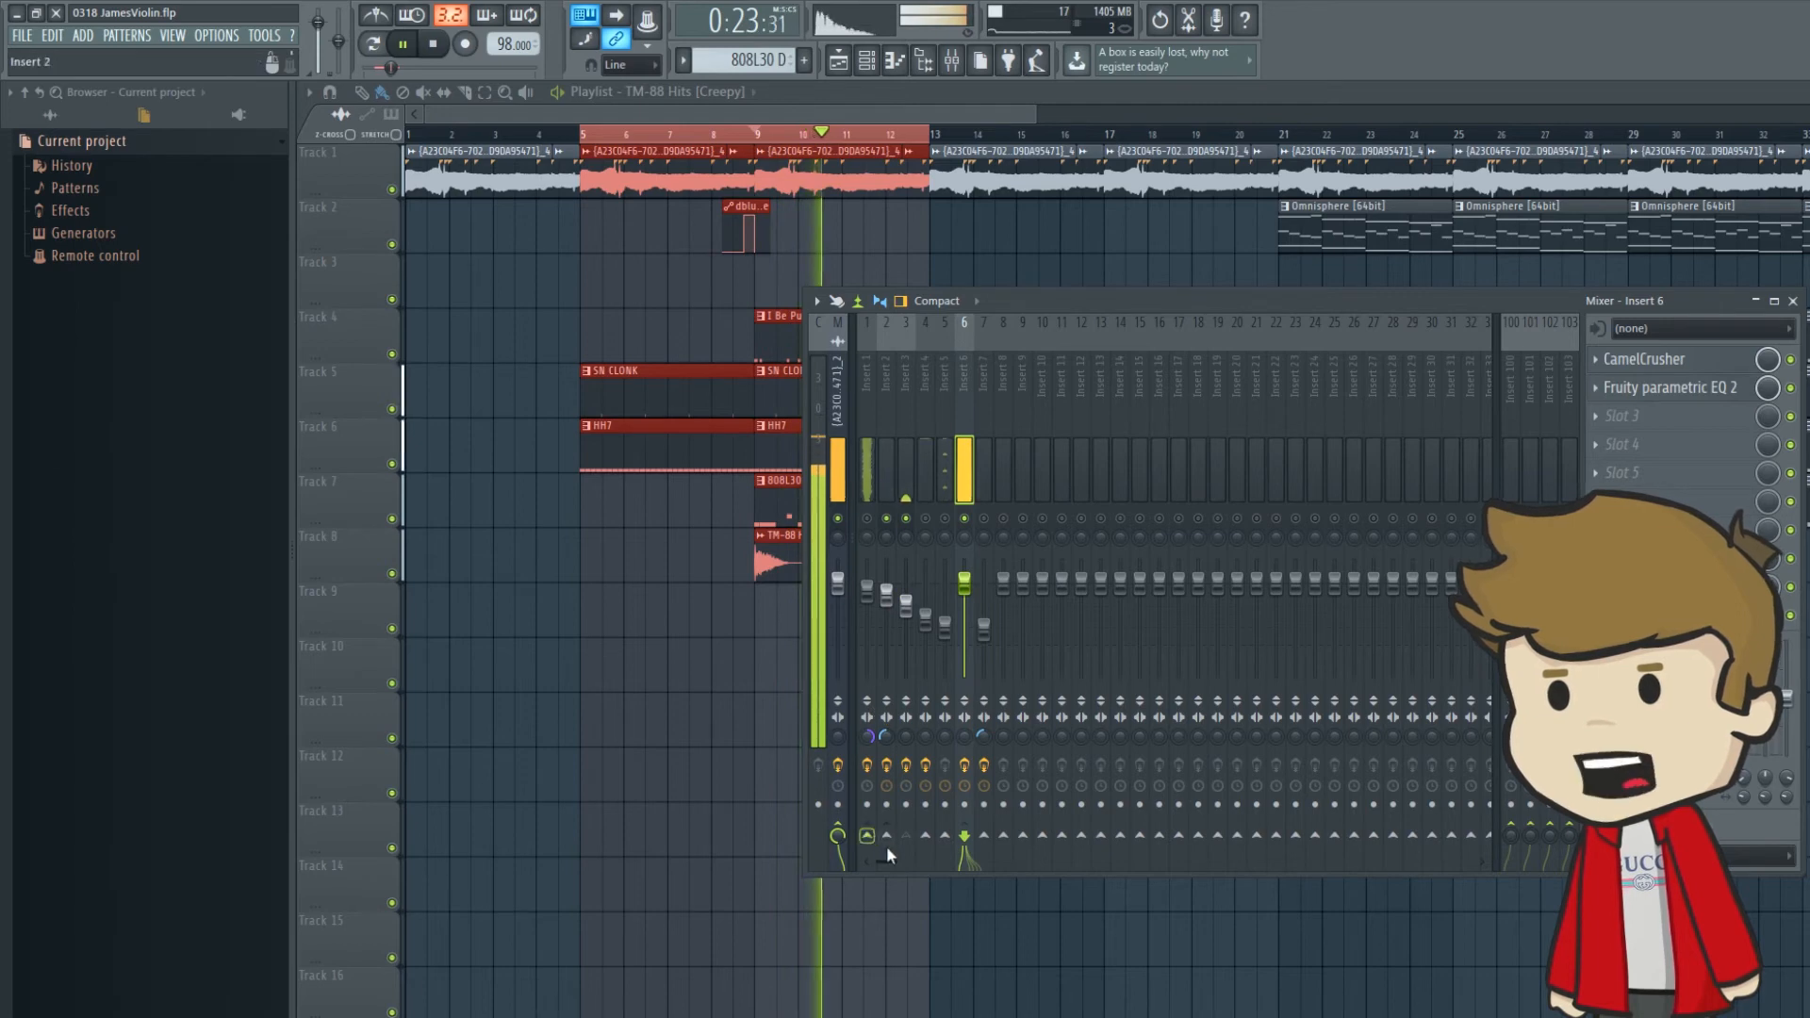
pyautogui.click(1659, 614)
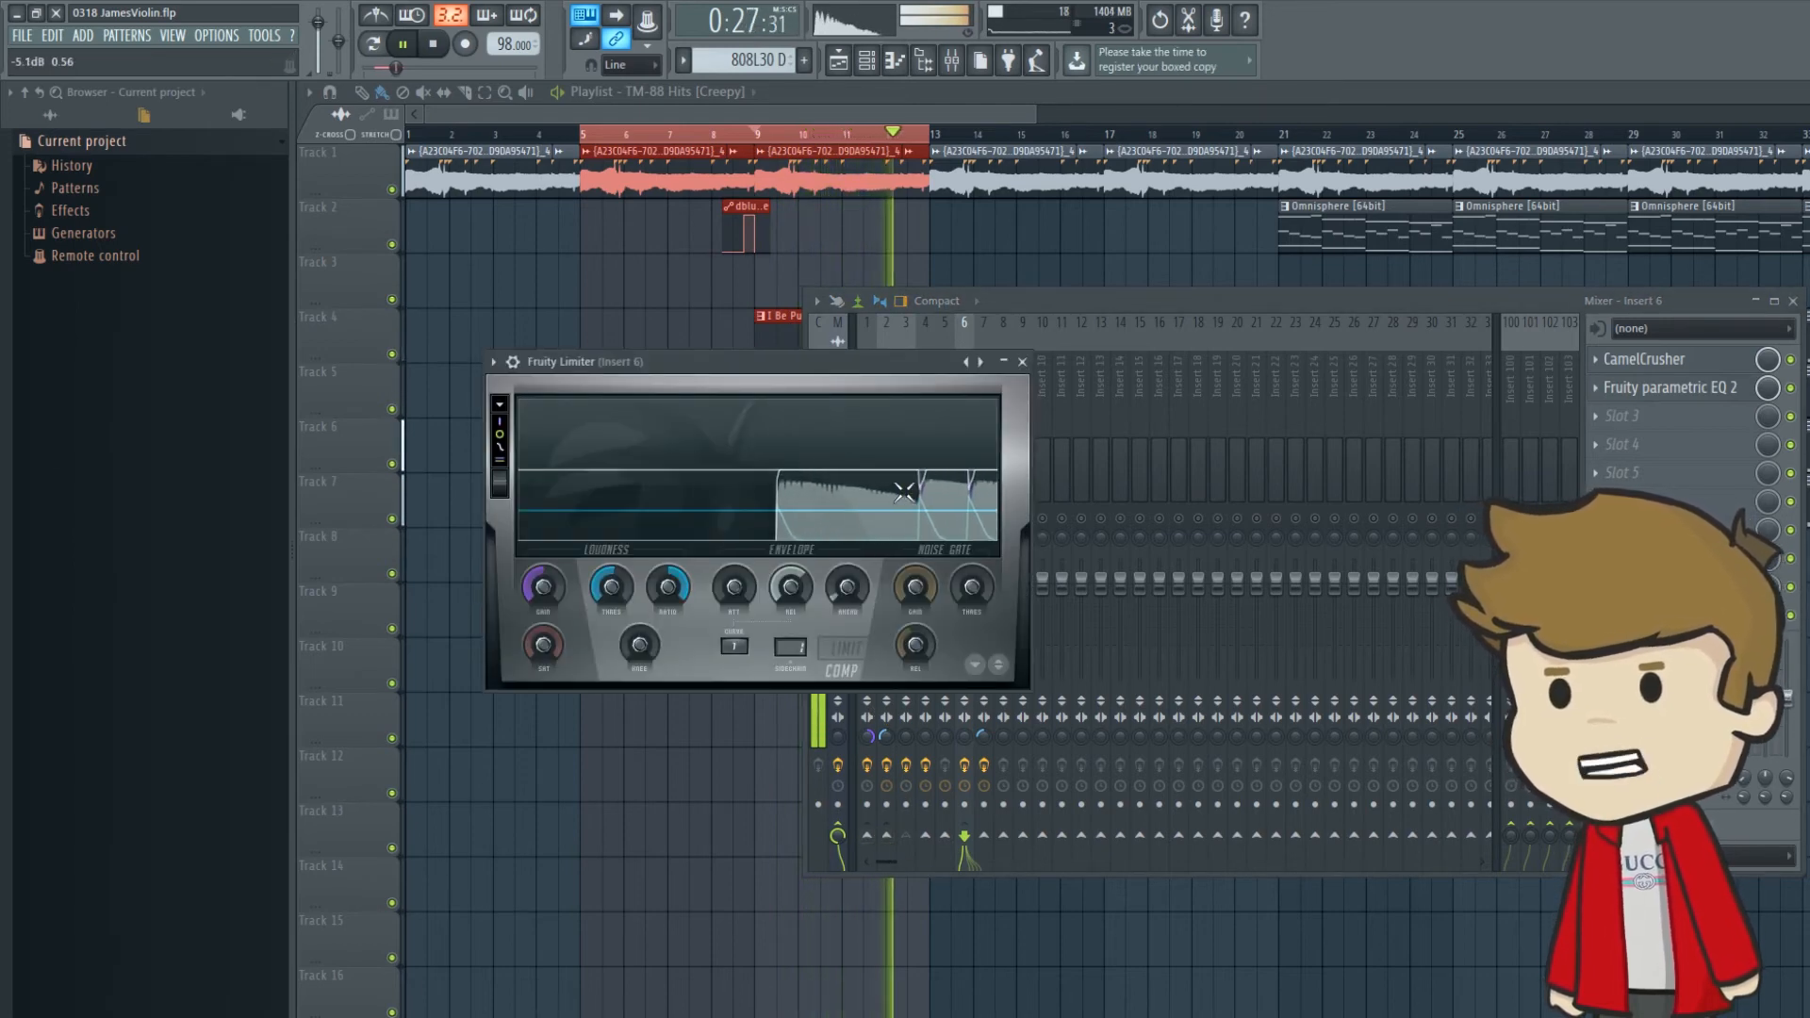
pyautogui.press('space')
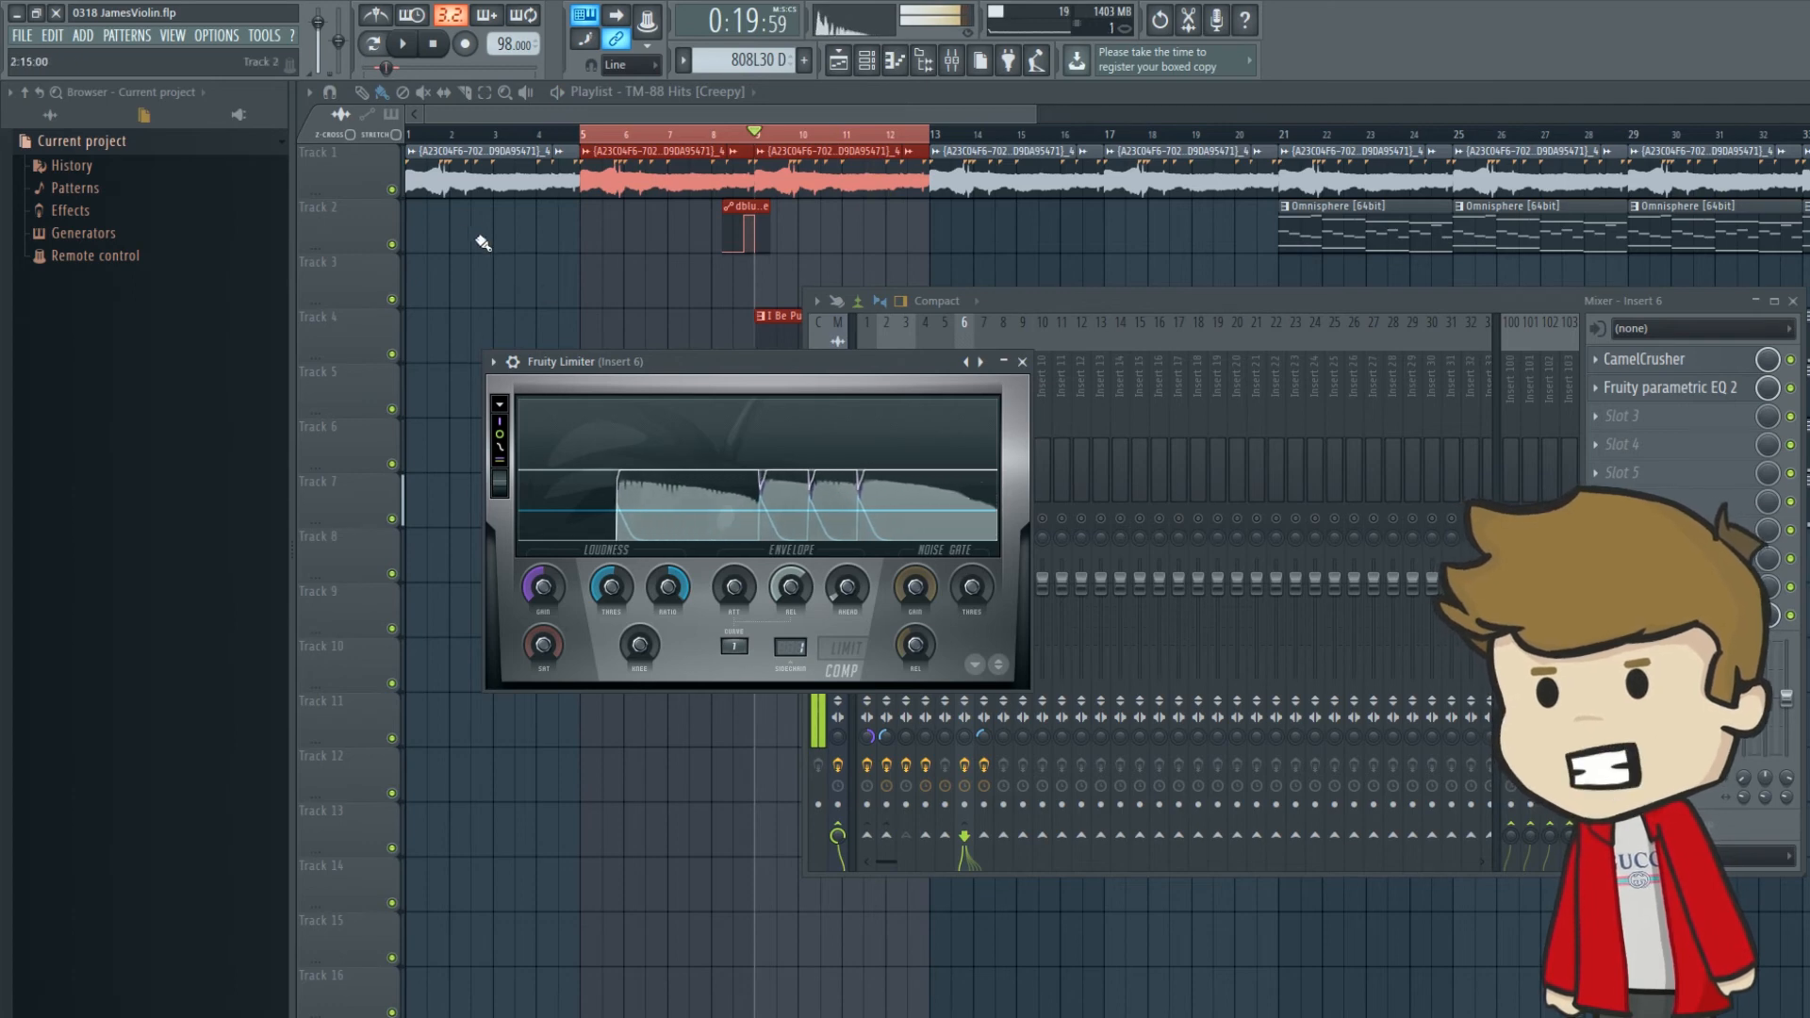
# Step: Close insert 6's limiter and play from bar 9 to examine the Fruity Limiter on insert 1
pyautogui.press('Escape')
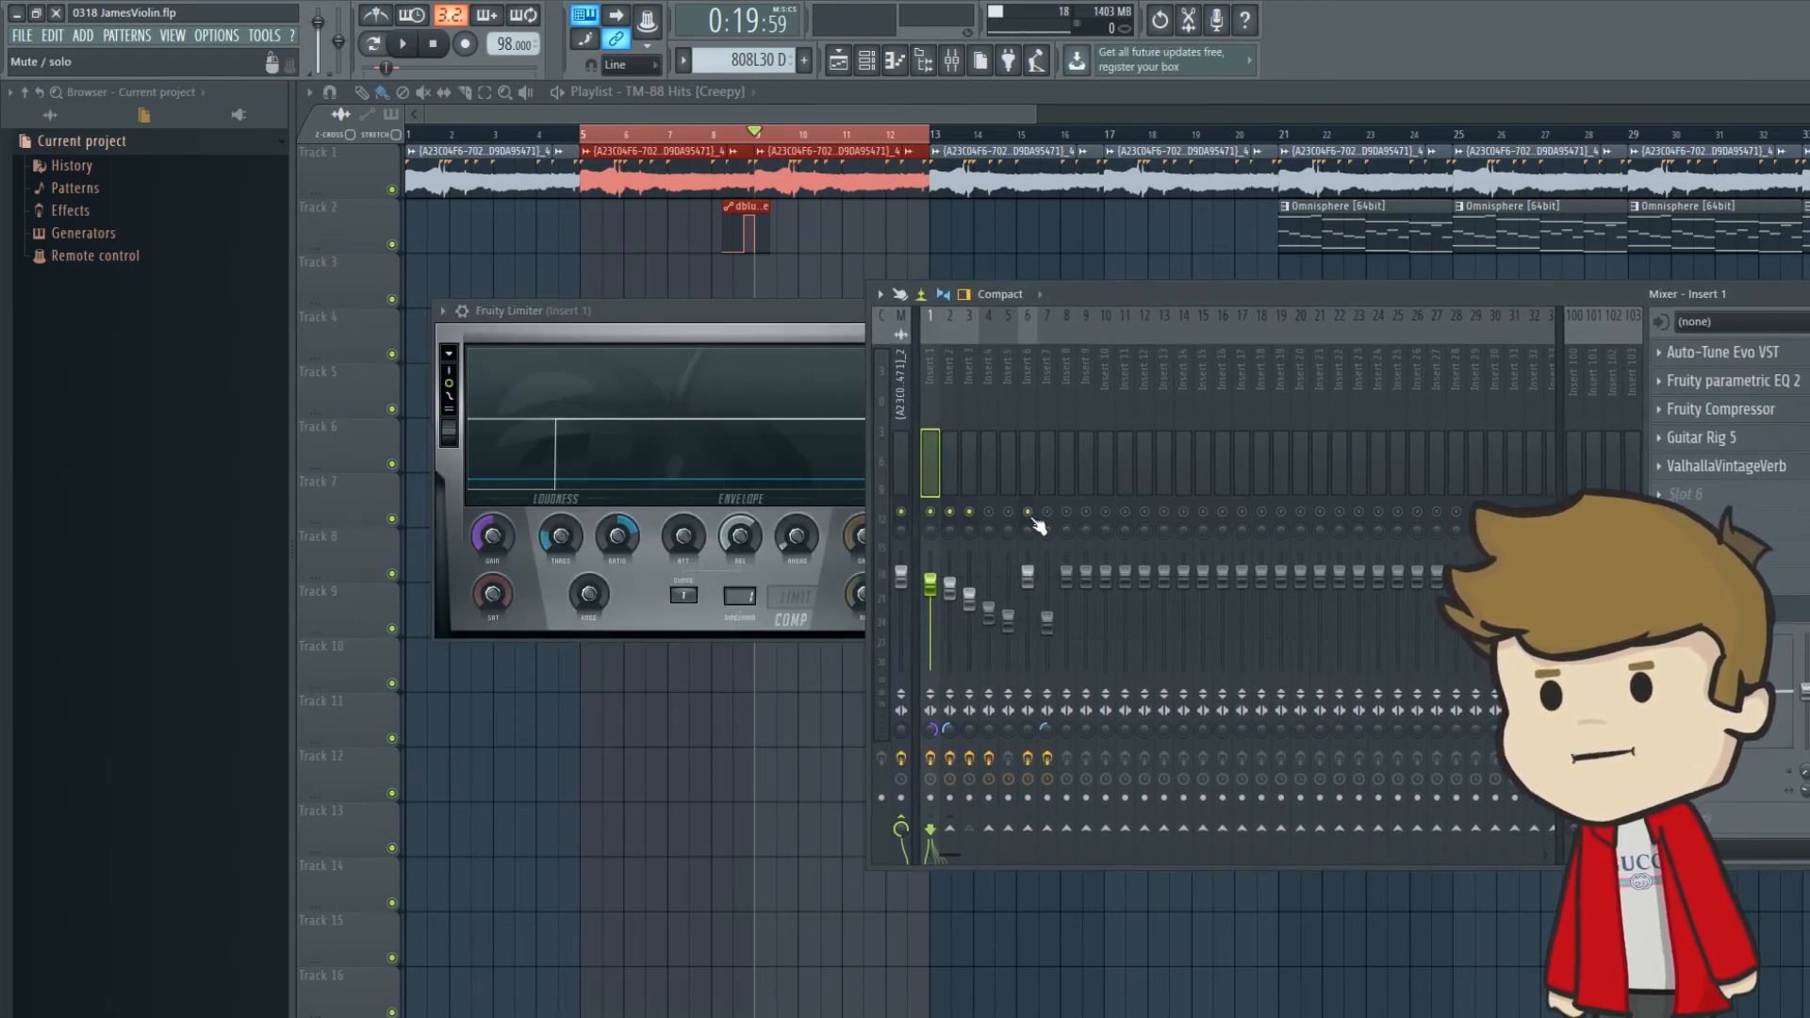
pyautogui.click(402, 49)
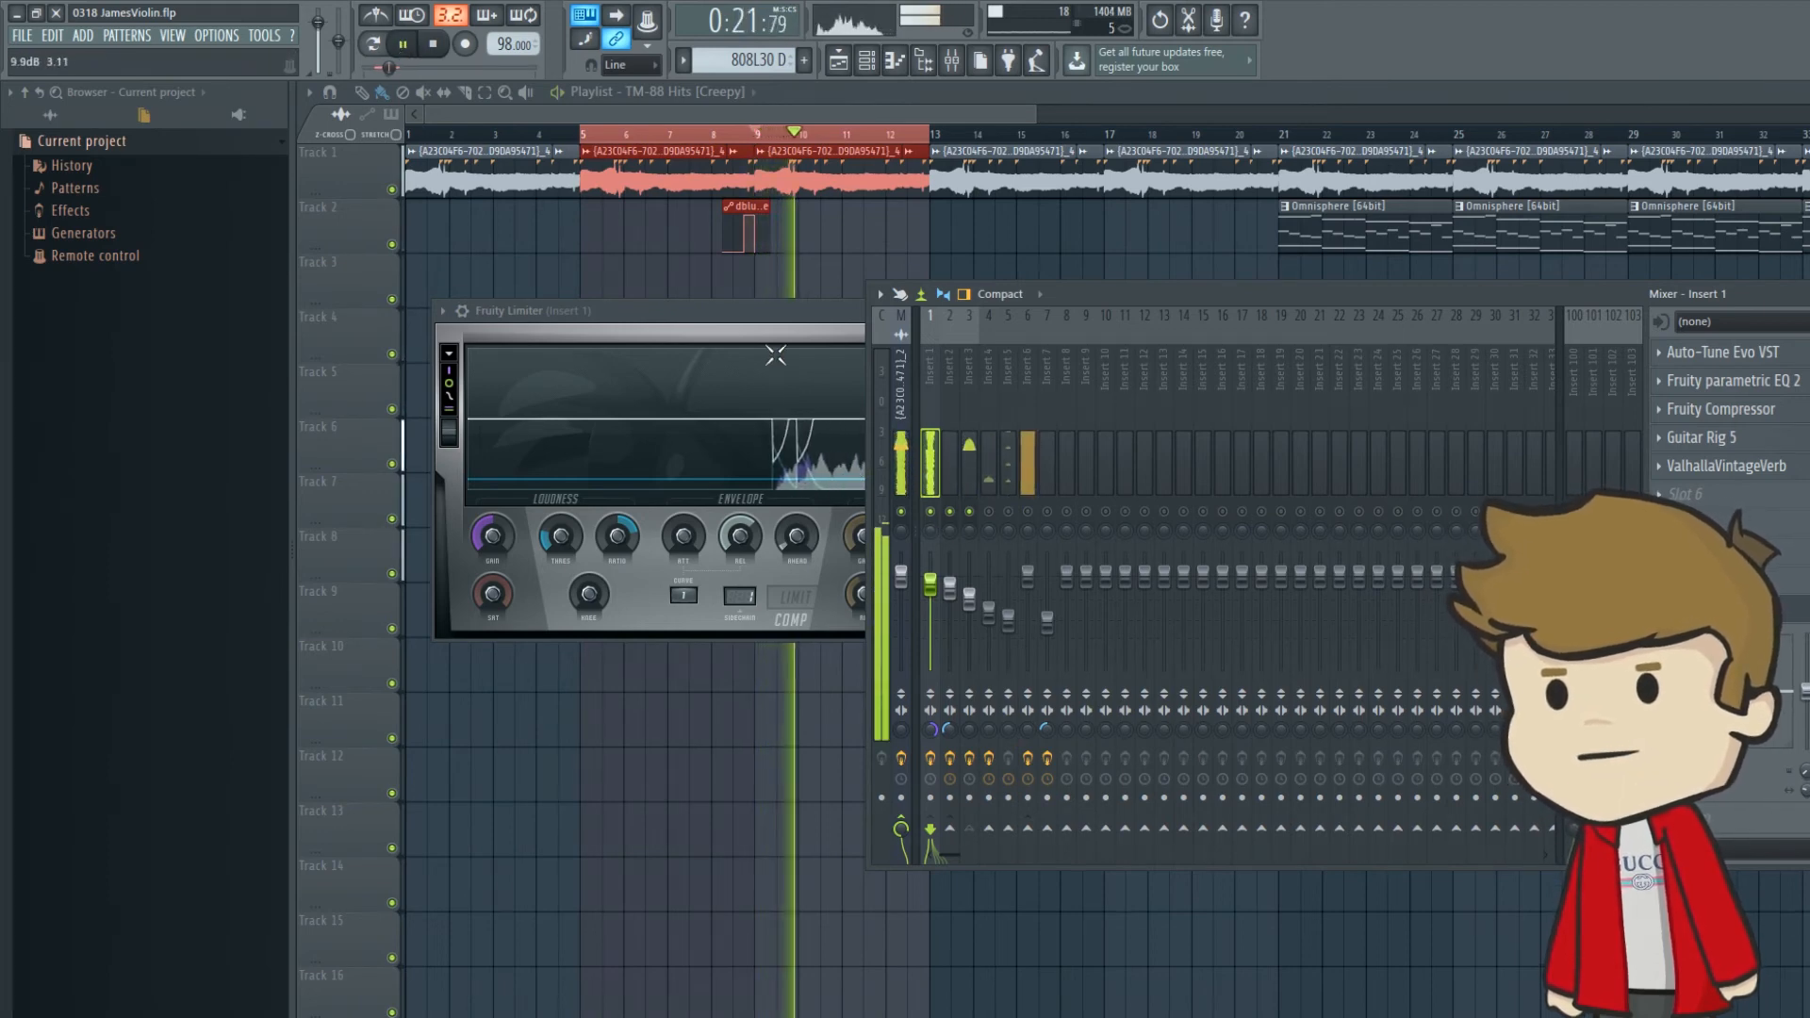
pyautogui.moveTo(761, 310); pyautogui.dragTo(740, 293)
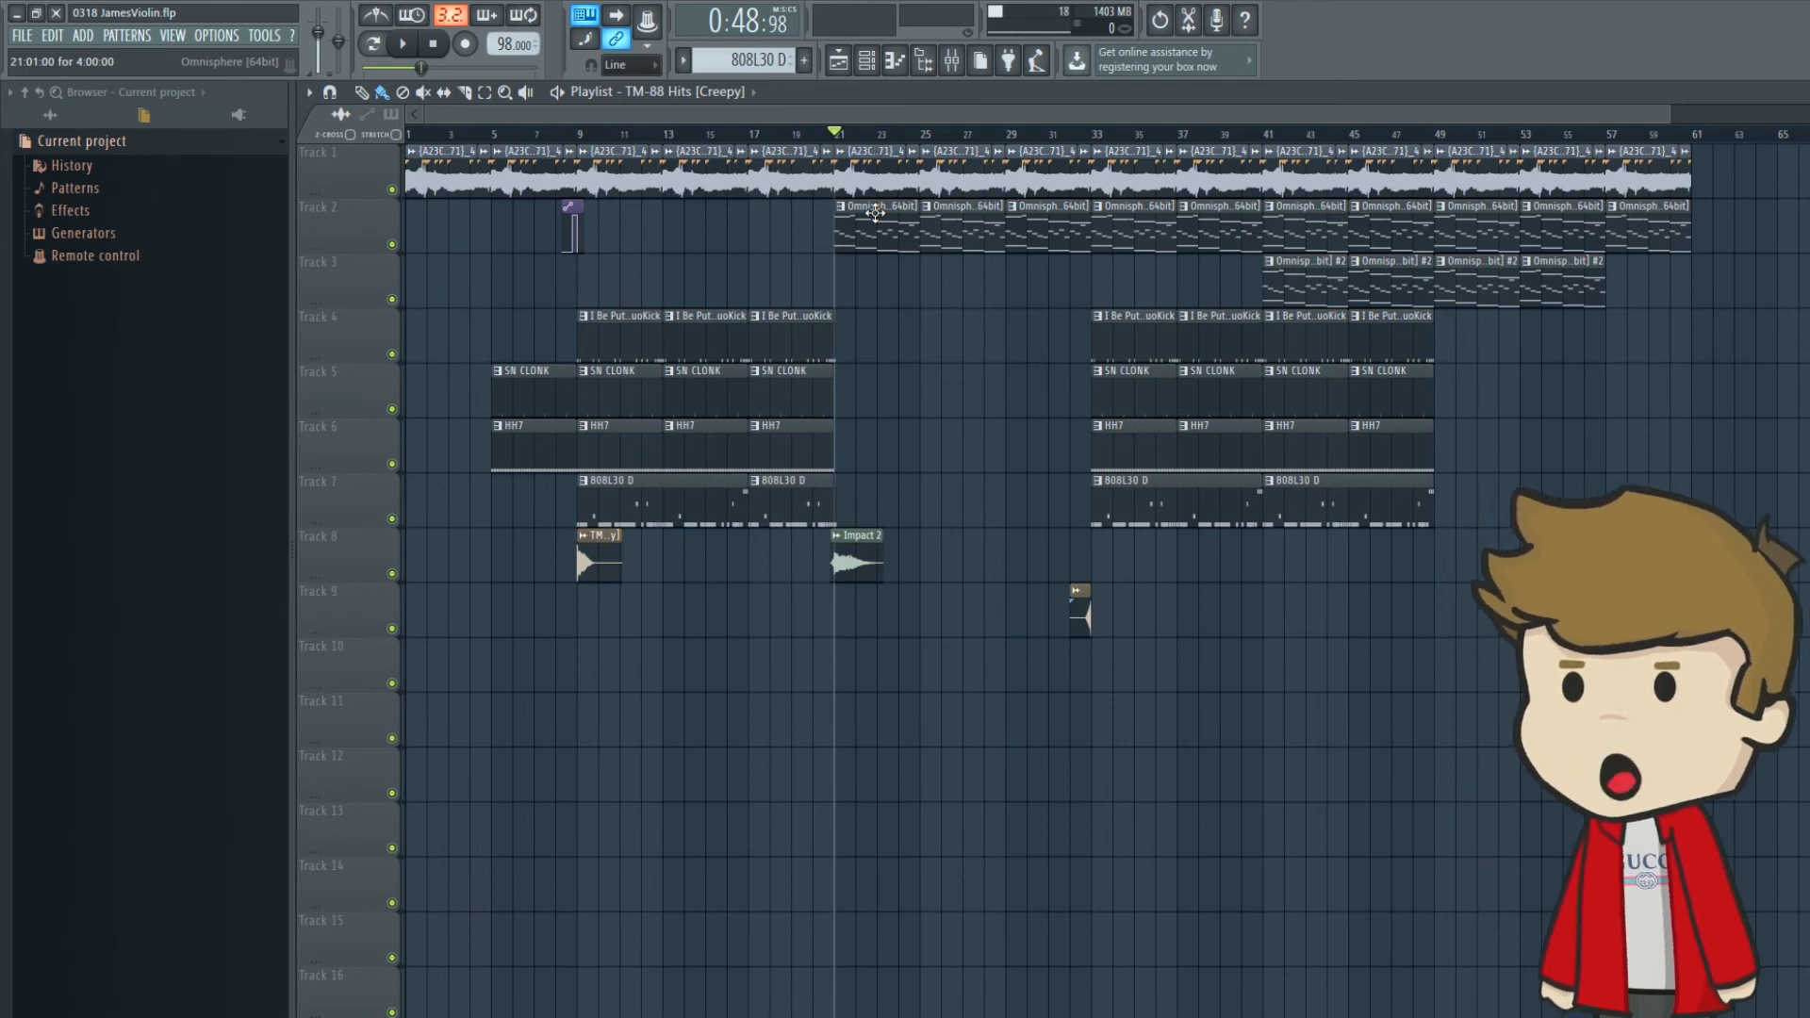
# Step: Select bars 25 to 28 of the arrangement and listen to the Omnisphere melody there
pyautogui.moveTo(922, 136); pyautogui.dragTo(1015, 149)
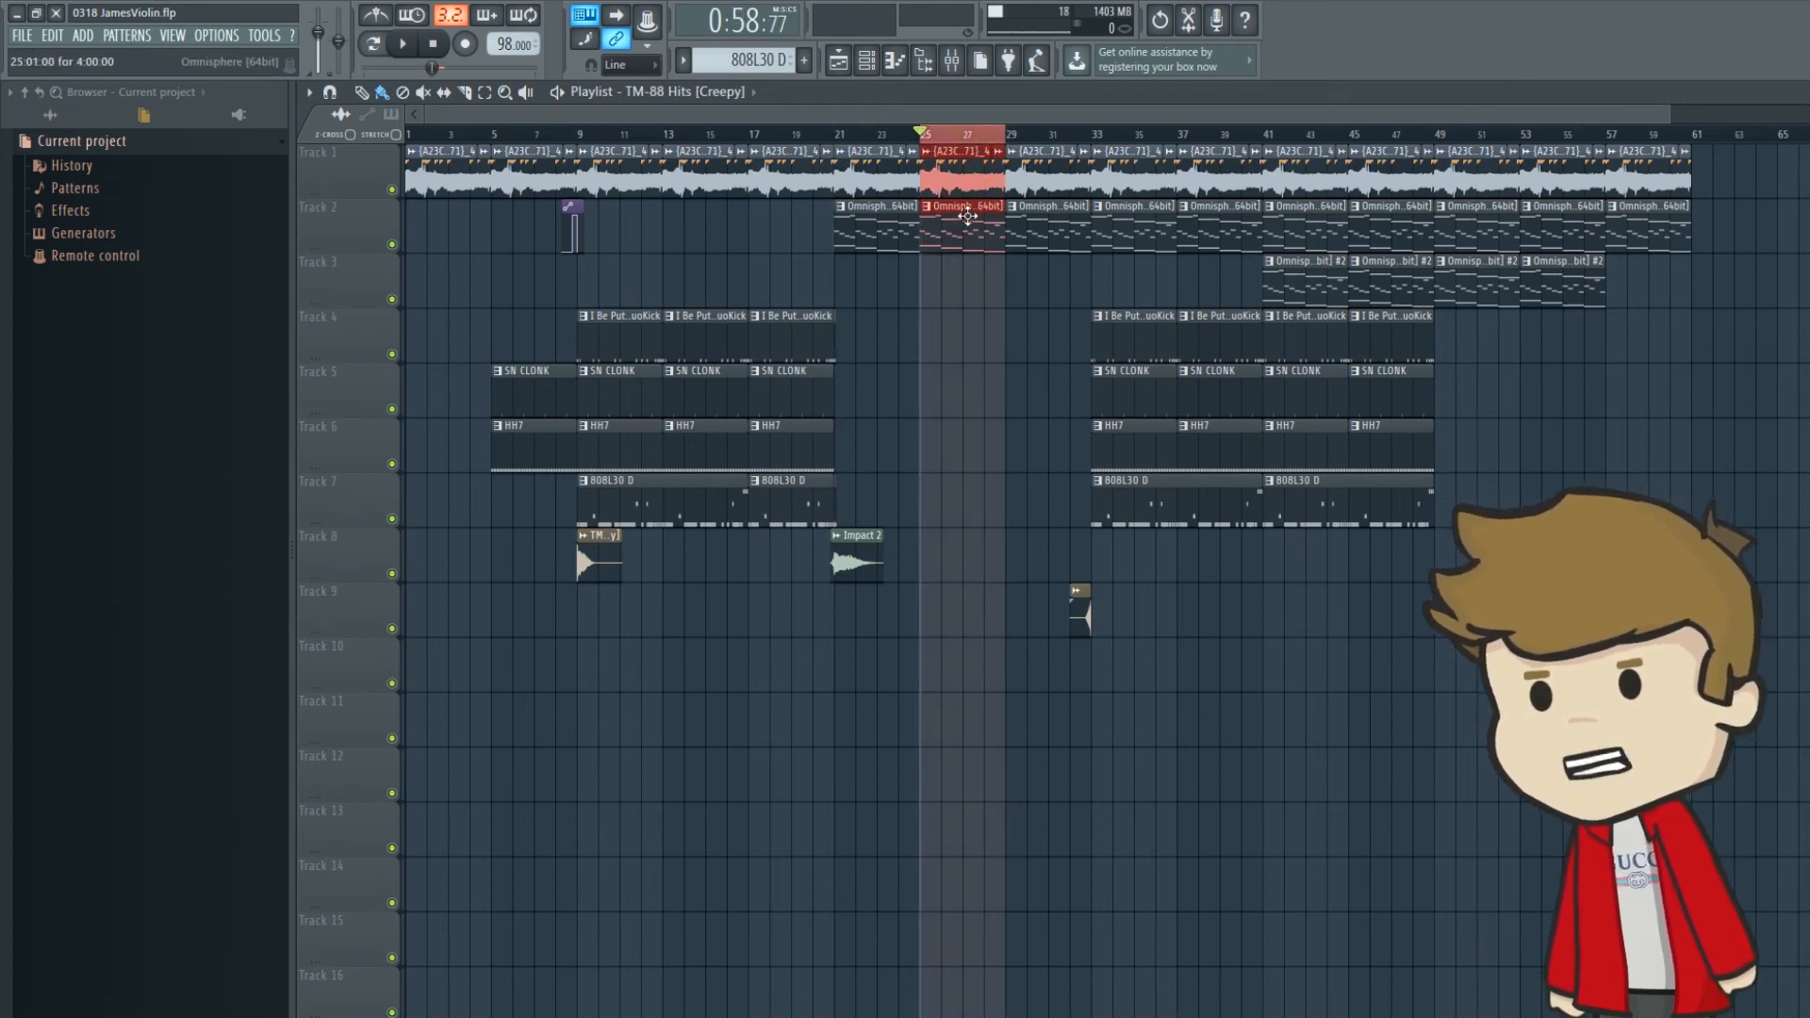
pyautogui.press('space')
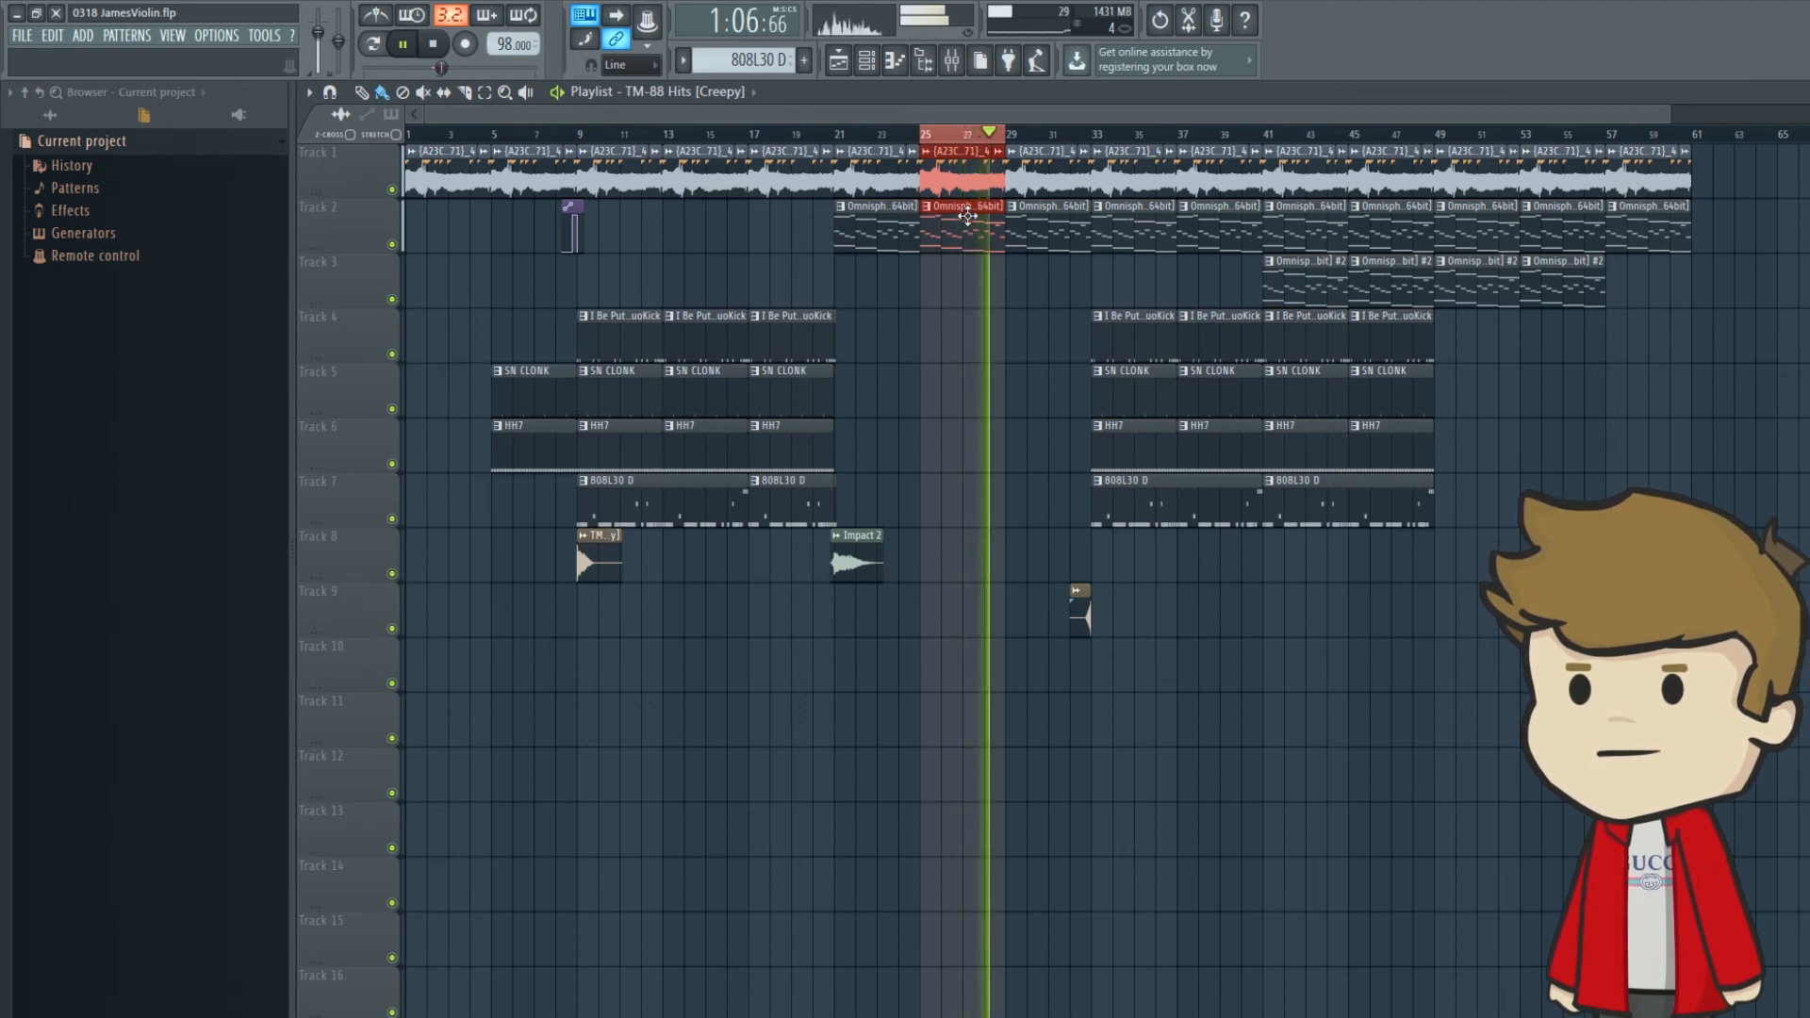
pyautogui.press('space')
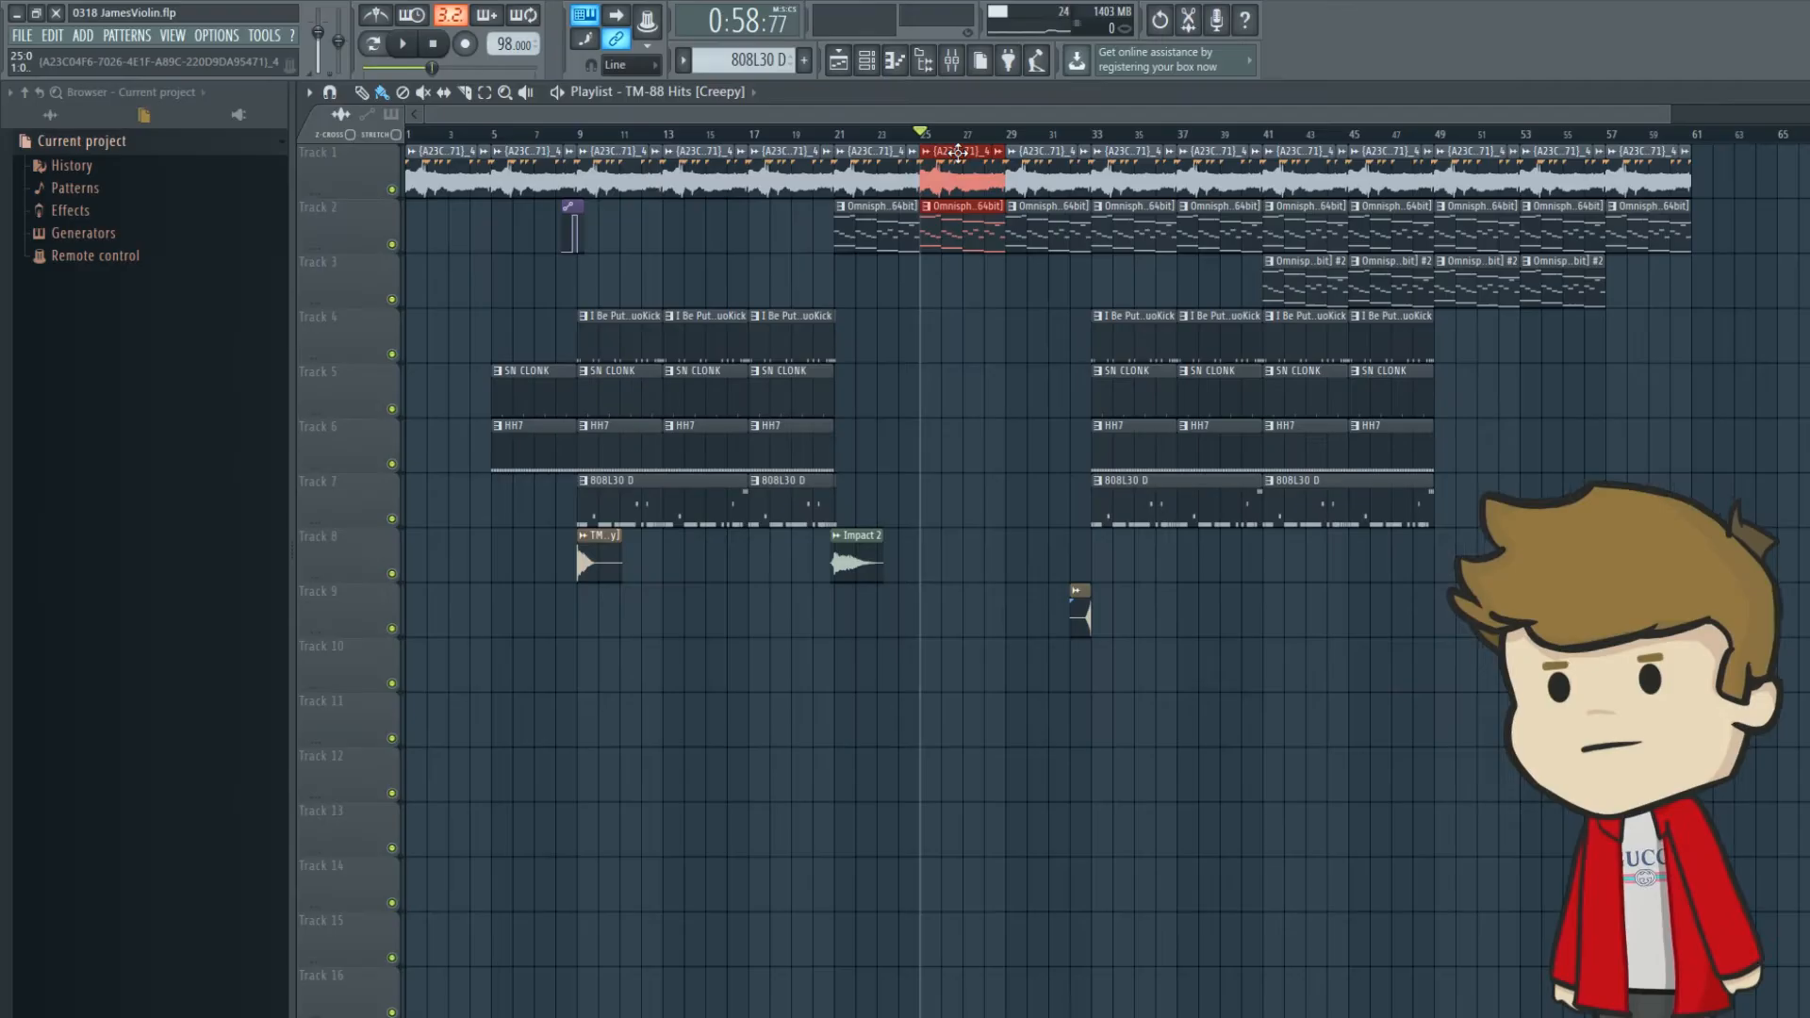
# Step: Select bars 41 to 44 and play the section with the second Omnisphere layer, with the mixer open
pyautogui.click(1263, 135)
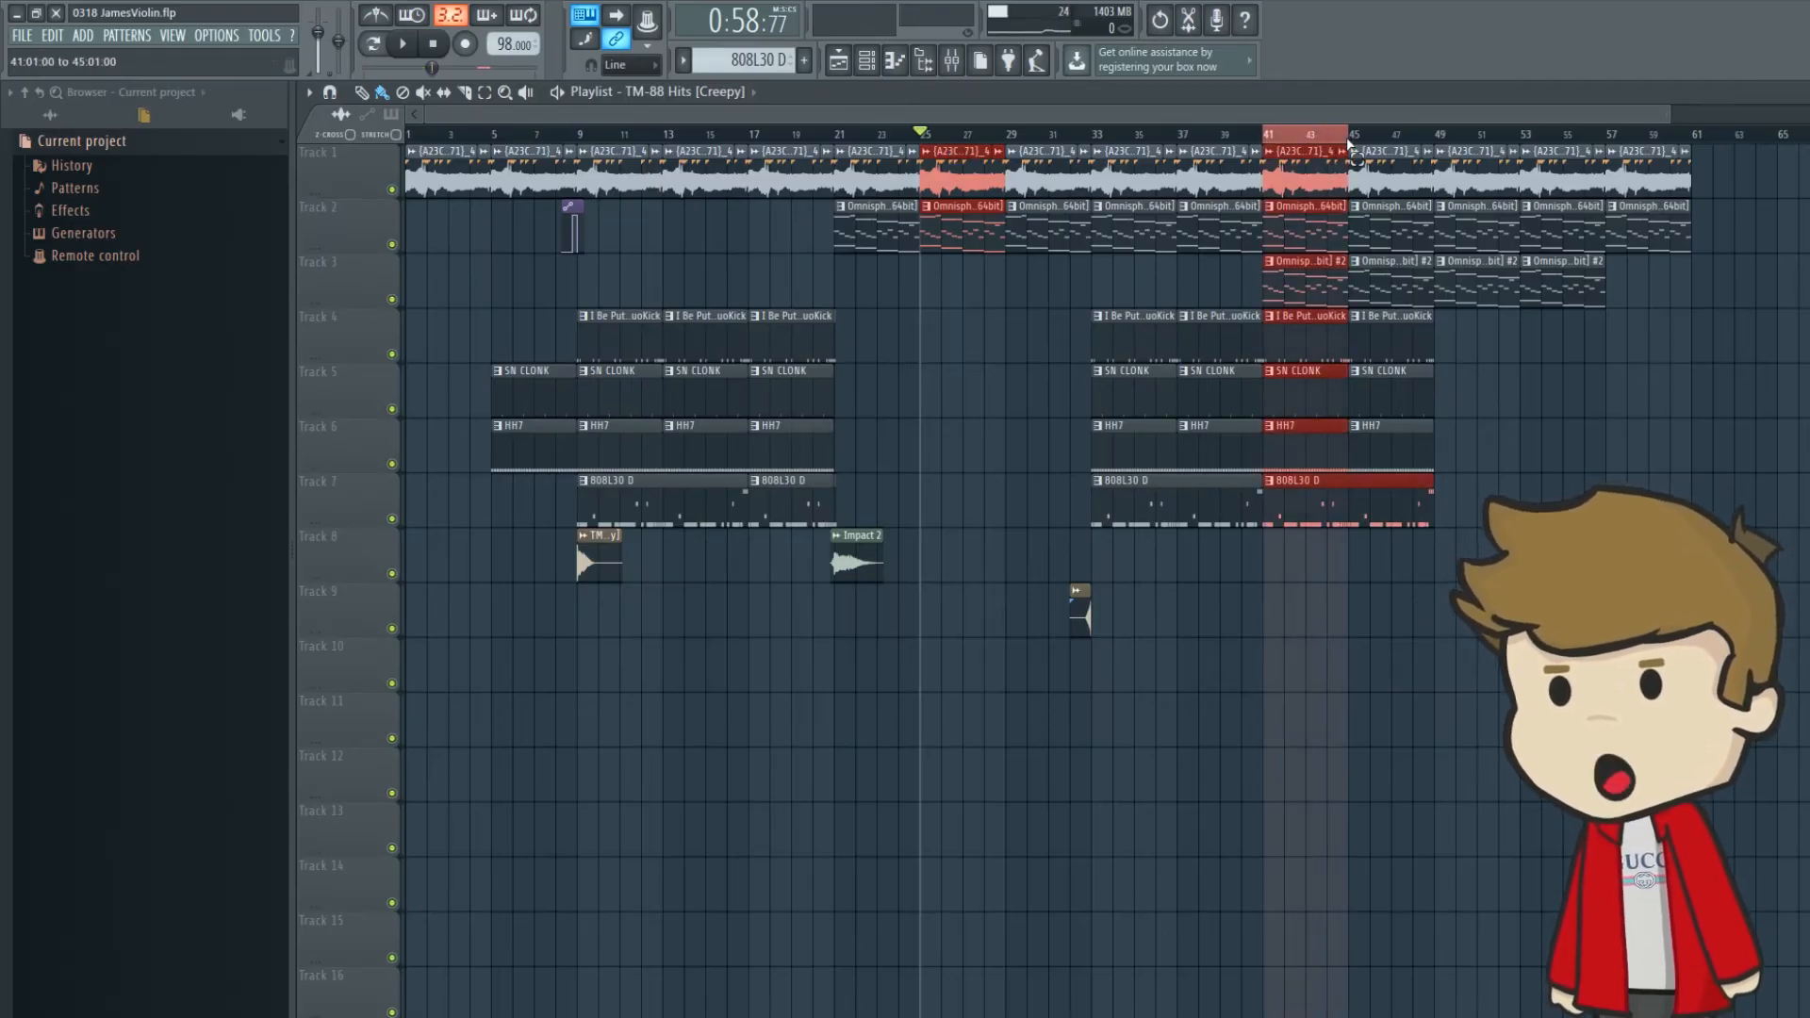
pyautogui.click(951, 60)
pyautogui.click(410, 45)
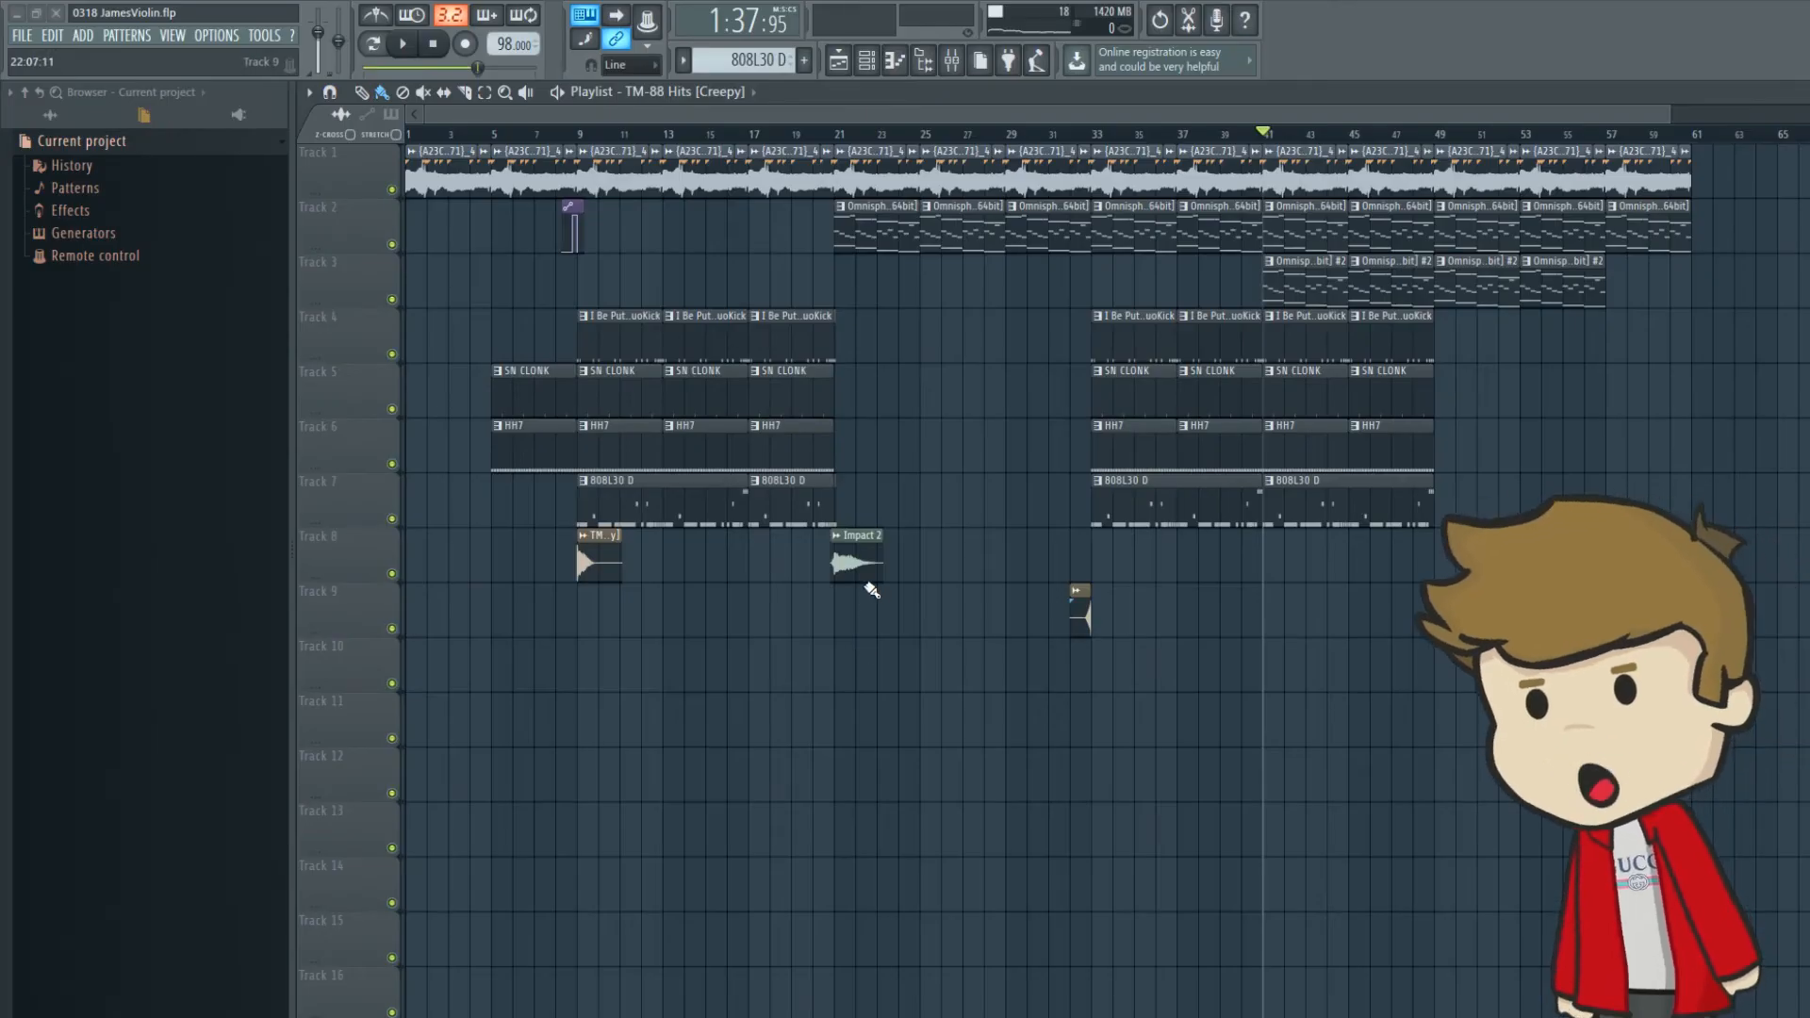
# Step: Inspect the Impact 2 sample at bar 21 and open the short audio clip on Track 9 before bar 33
pyautogui.doubleClick(857, 565)
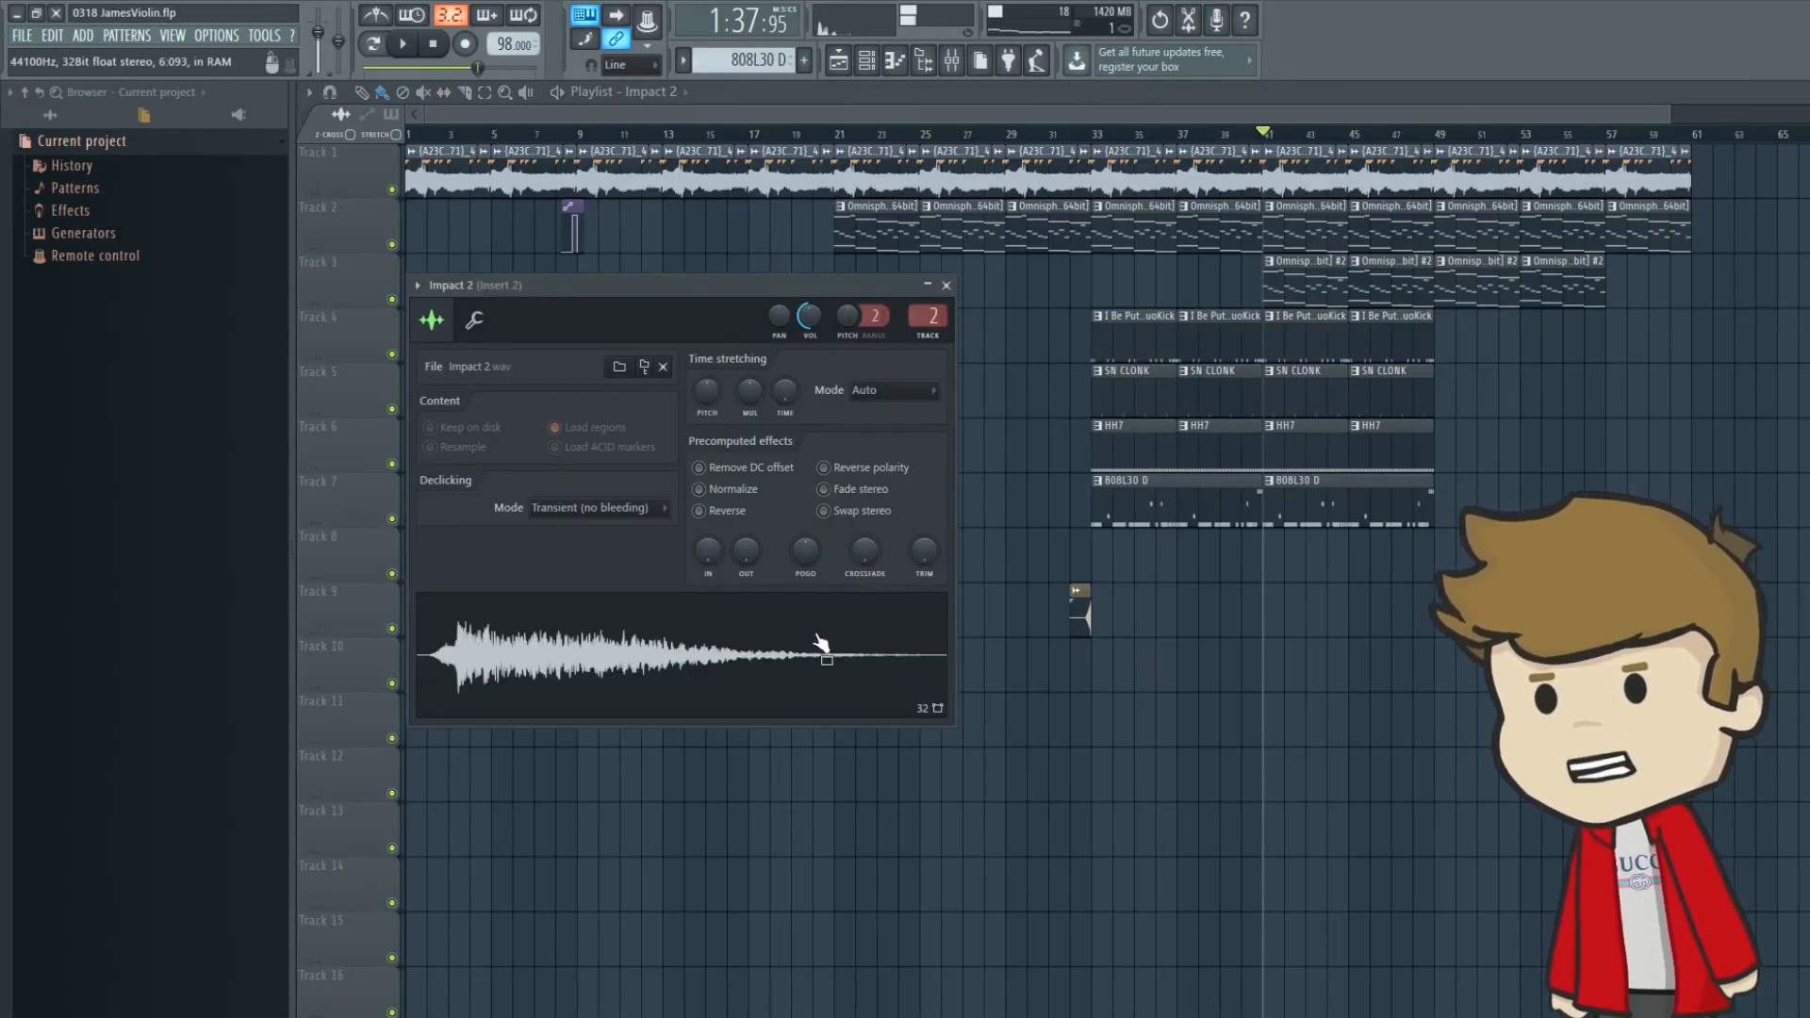
pyautogui.click(945, 285)
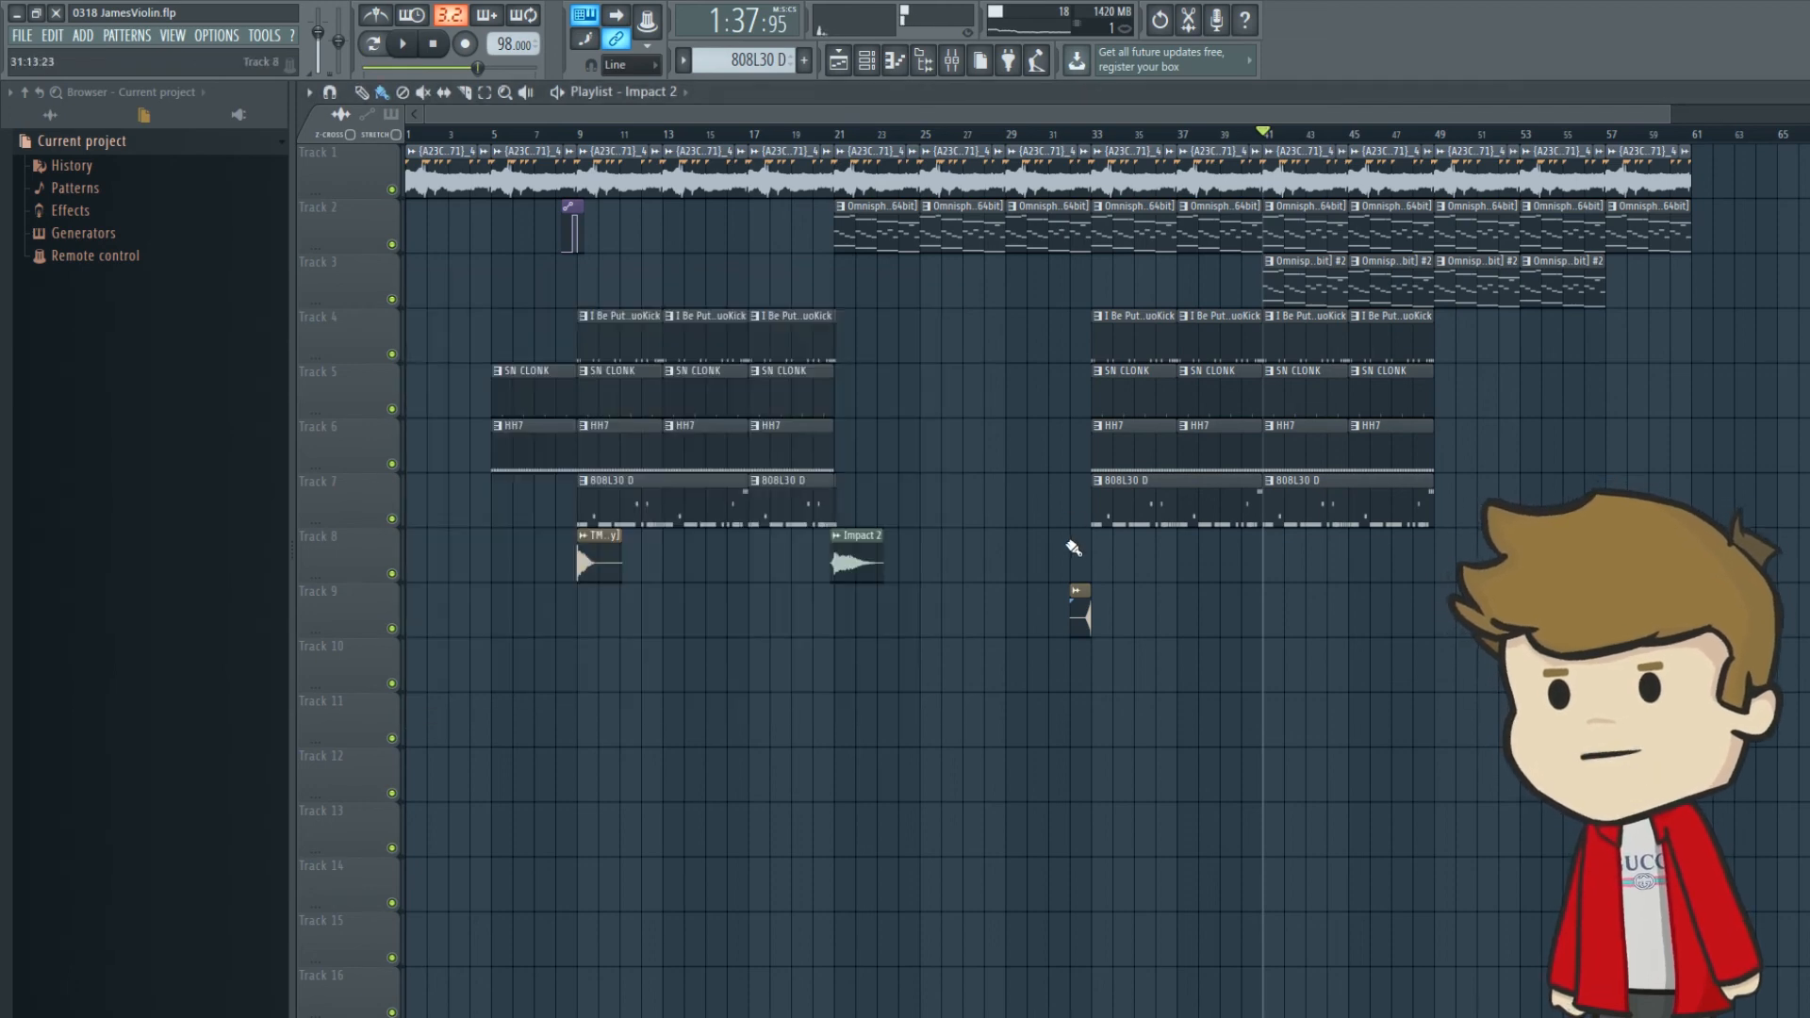
pyautogui.doubleClick(1080, 608)
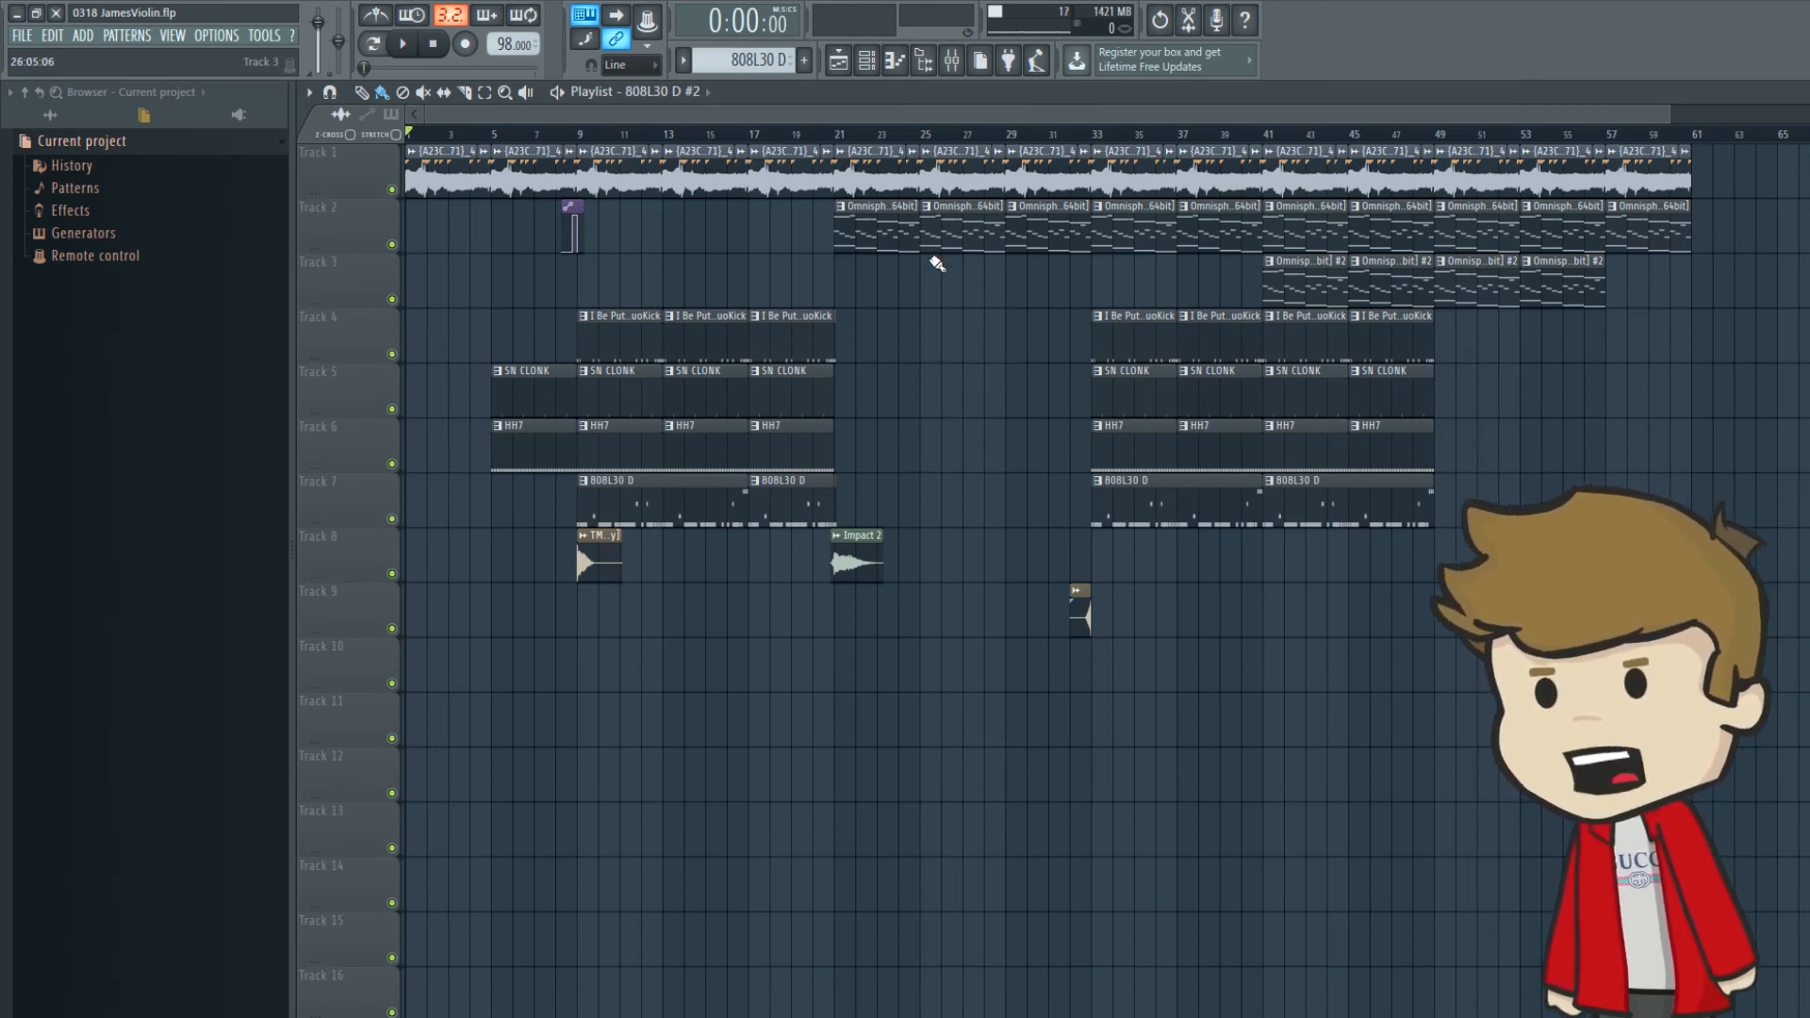
# Step: Highlight the intro at bars 1 to 4 of the arrangement and clear the selection
pyautogui.click(749, 135)
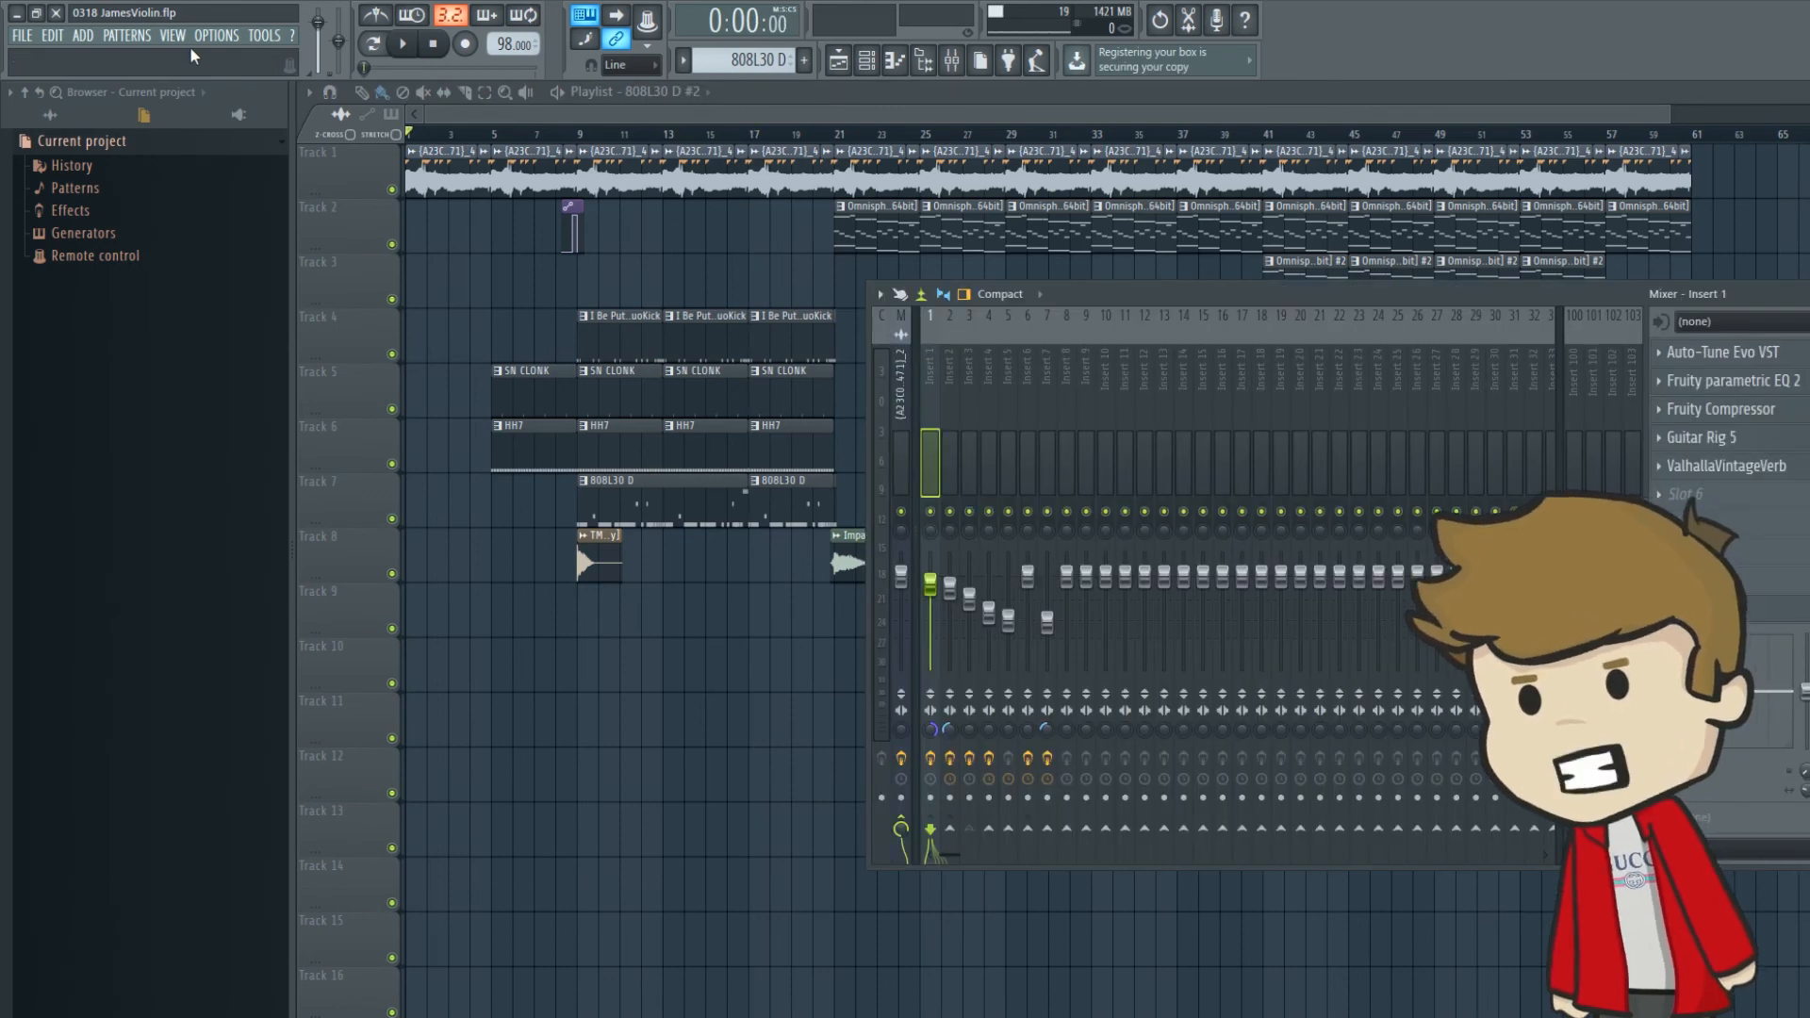
pyautogui.moveTo(491, 135); pyautogui.dragTo(405, 136)
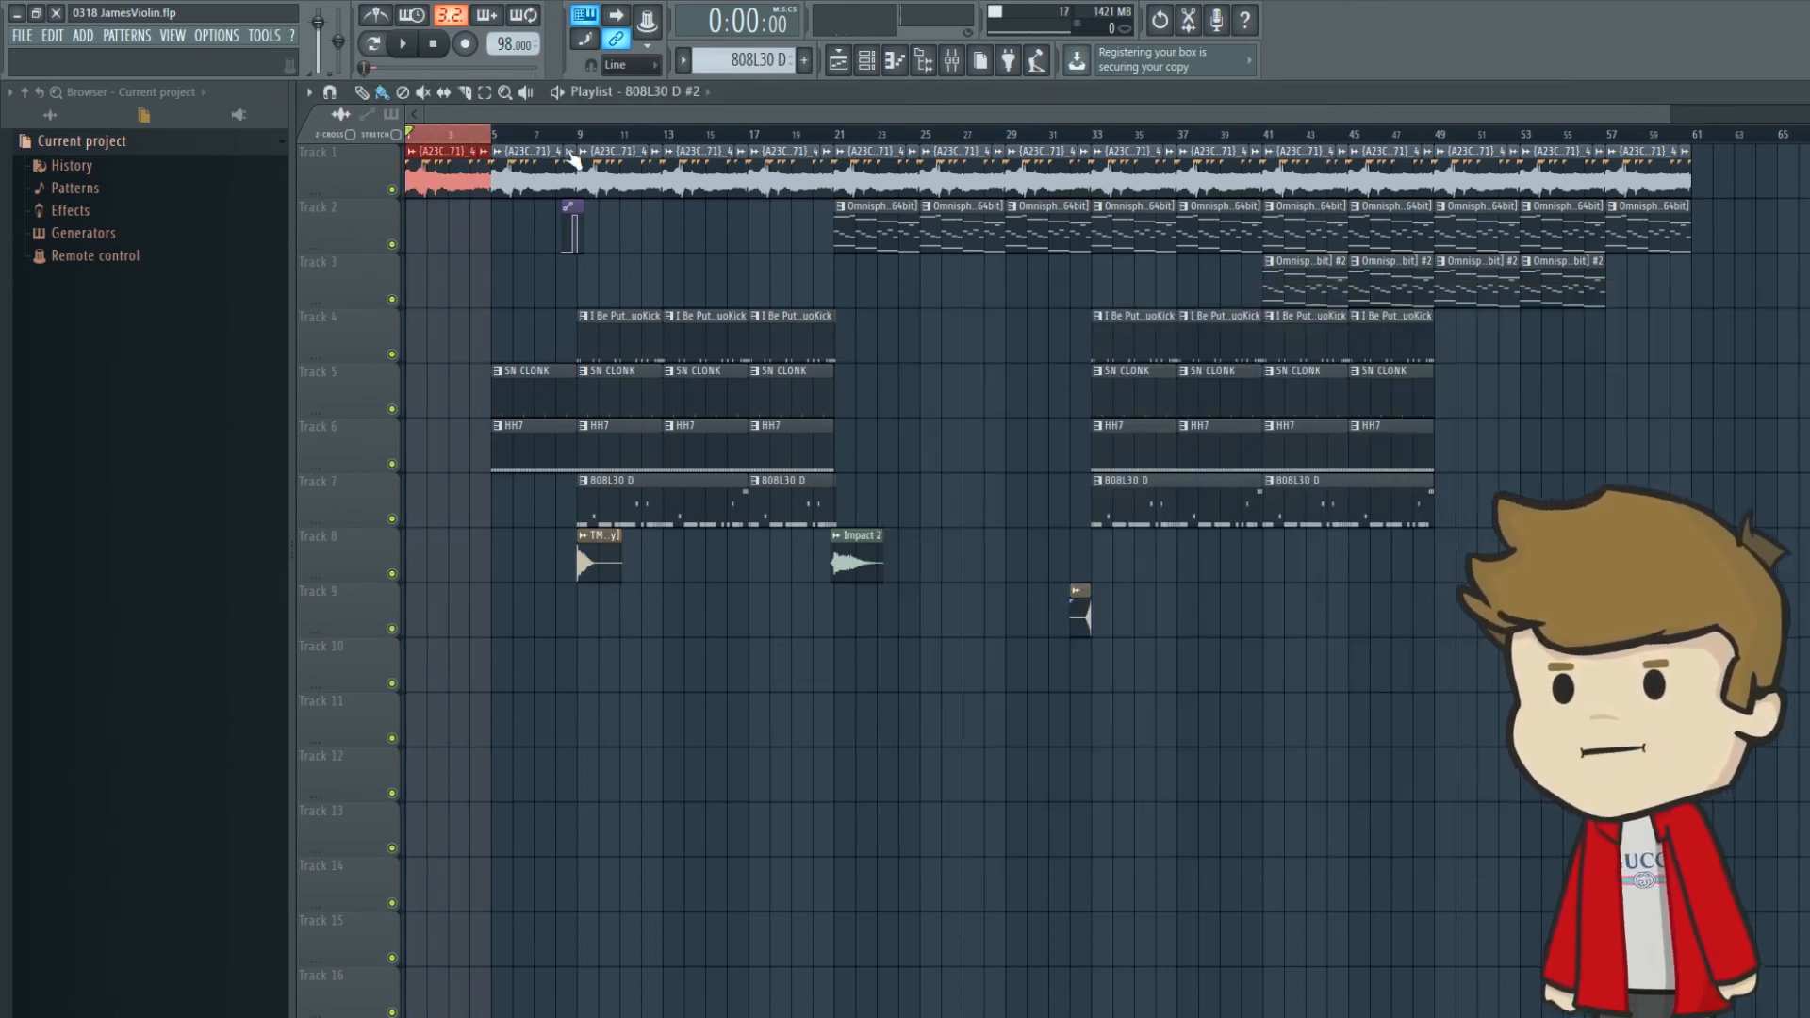
pyautogui.hotkey('ctrl', 'd')
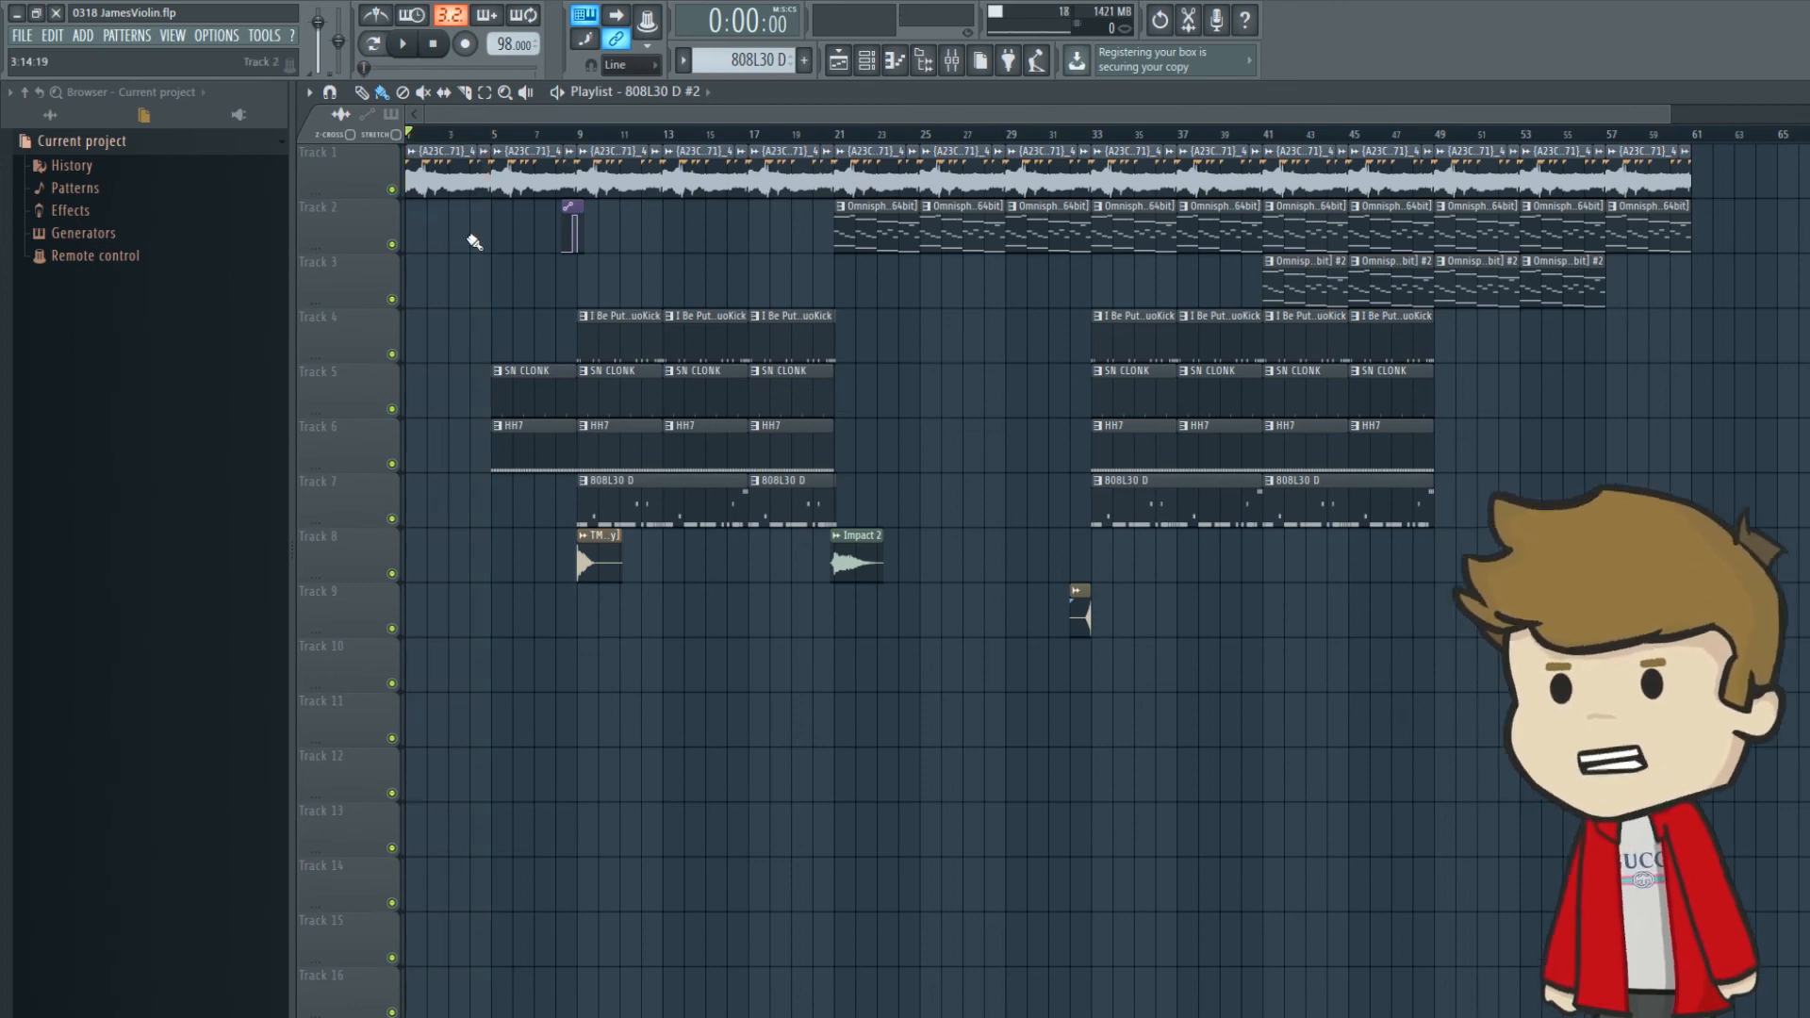